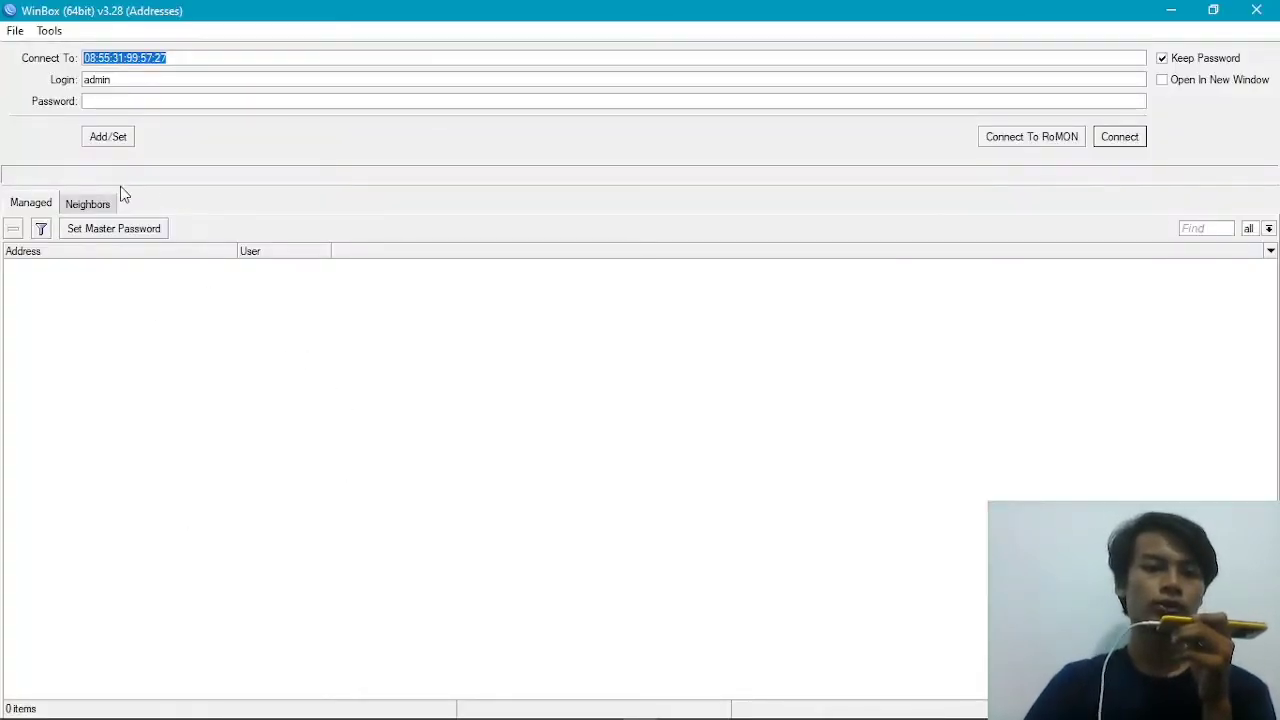
Step: Log into the MikroTik hAP lite router from the Neighbors list
{"action": "left_click", "coordinate": [87, 209]}
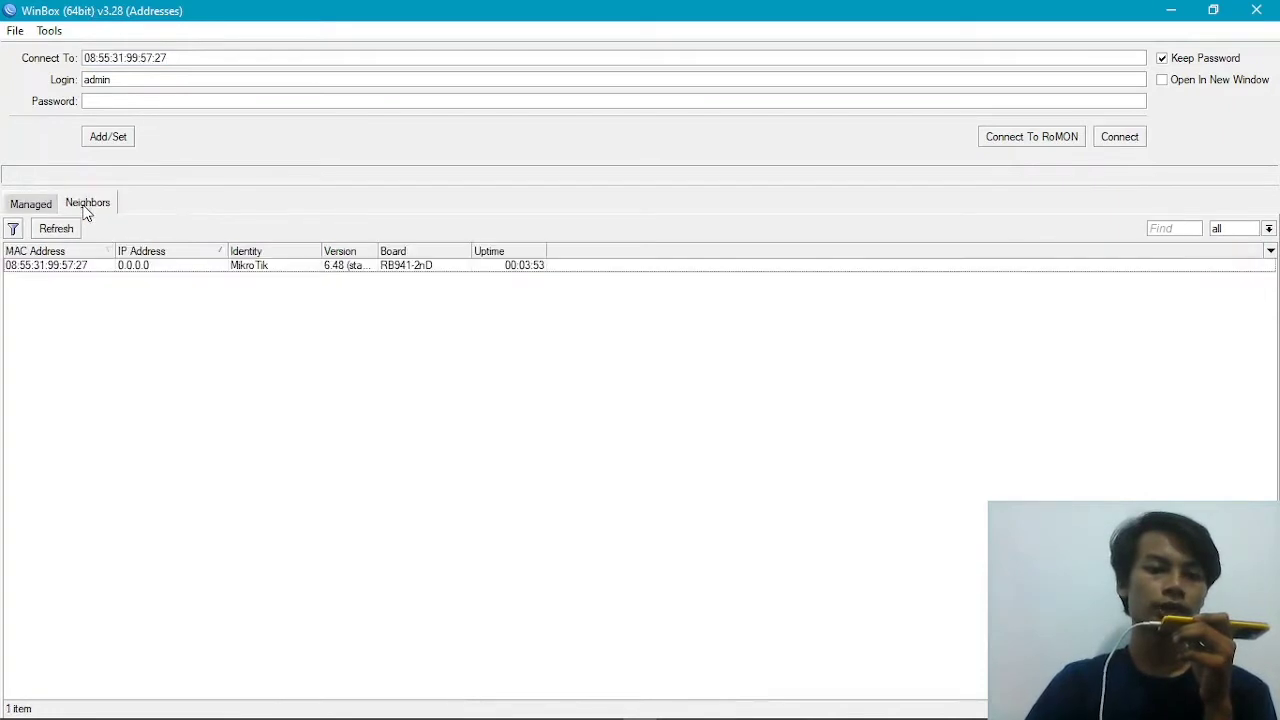
{"action": "left_click", "coordinate": [60, 268]}
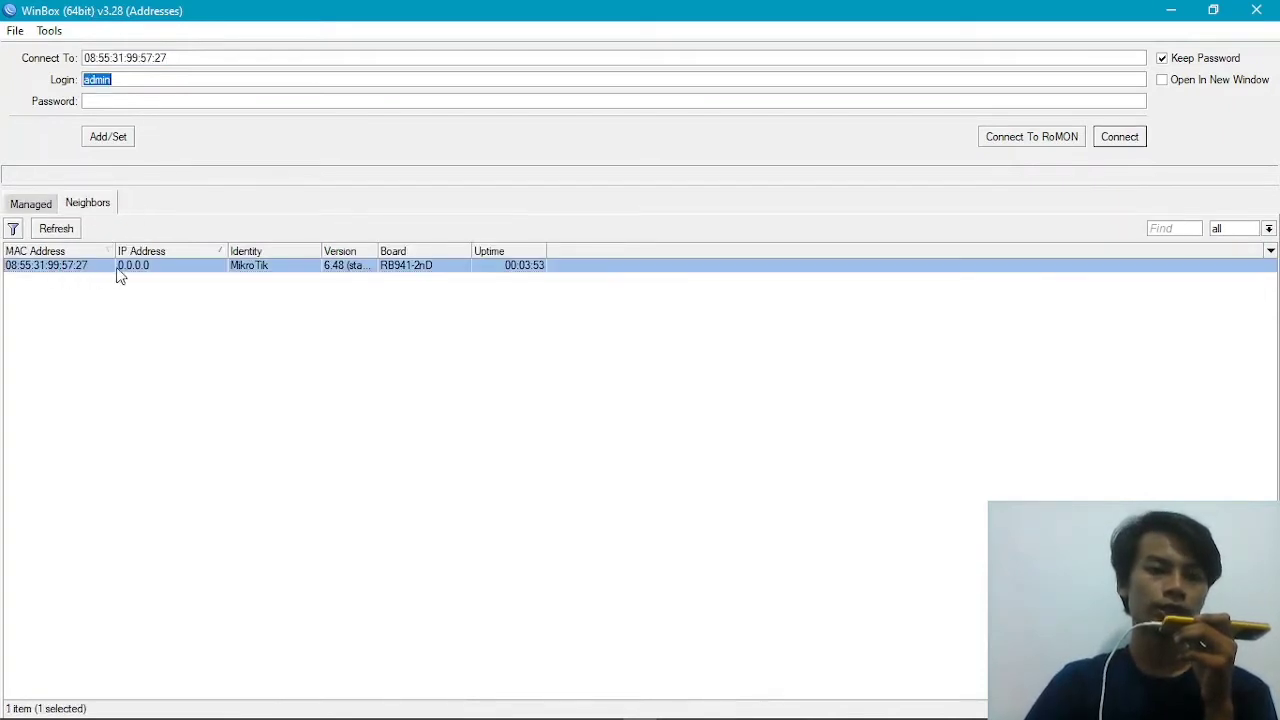
{"action": "left_click", "coordinate": [1118, 138]}
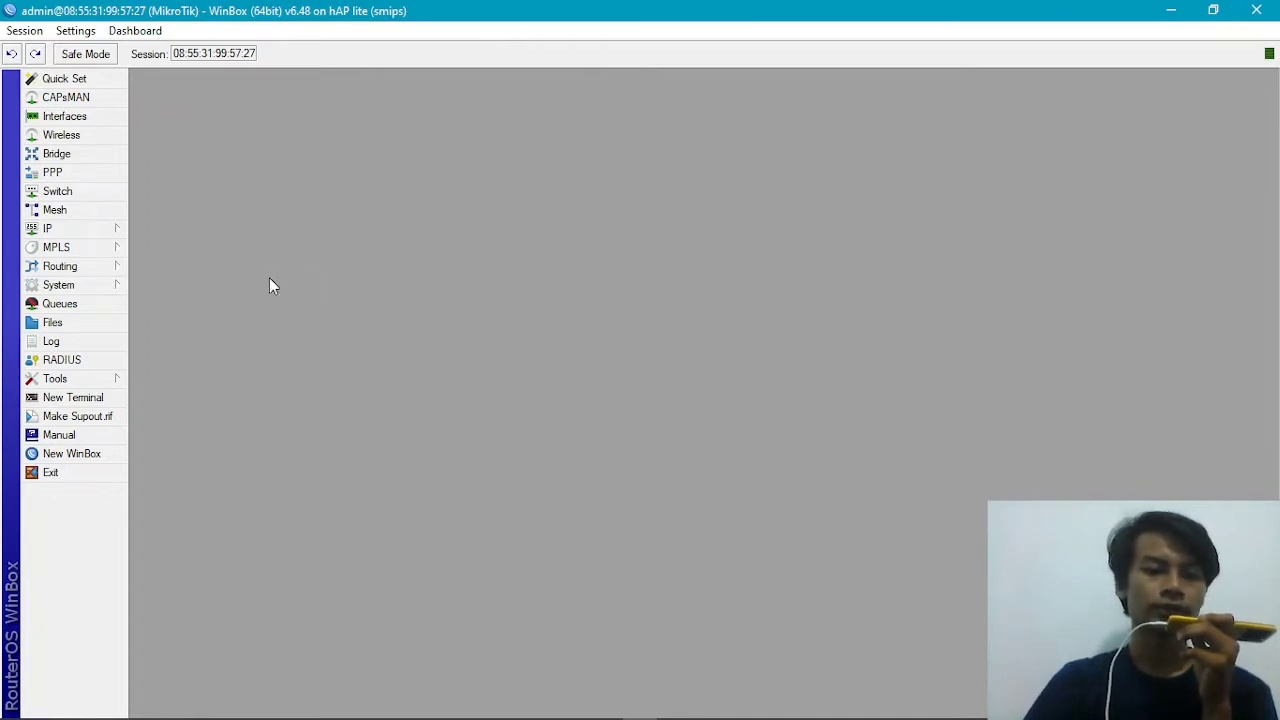
{"action": "left_click", "coordinate": [102, 286]}
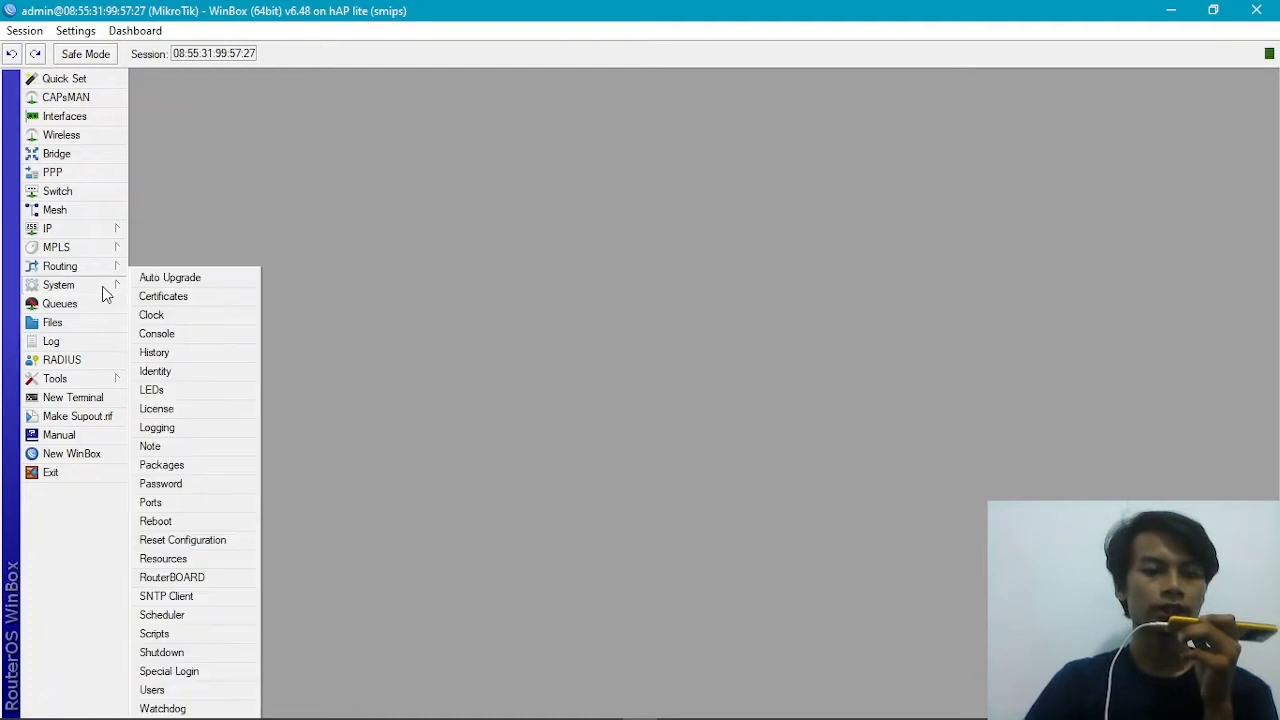
{"action": "left_click", "coordinate": [193, 545]}
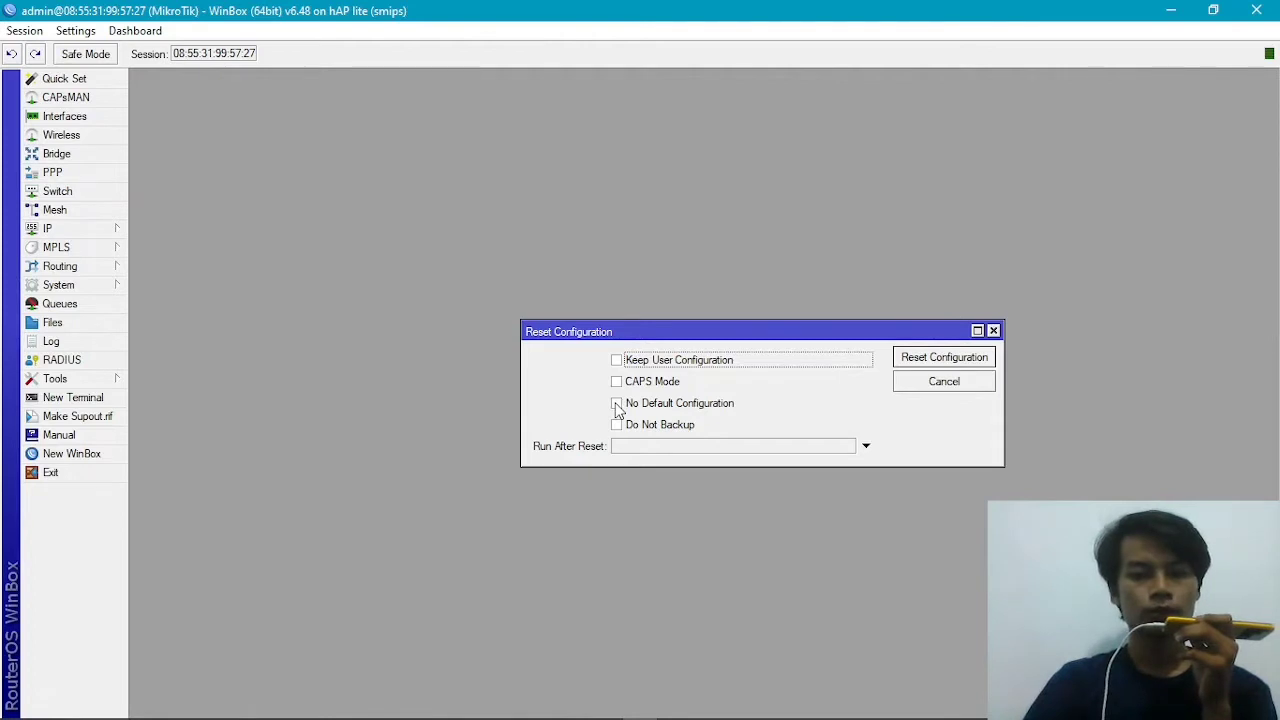
{"action": "left_click", "coordinate": [617, 405]}
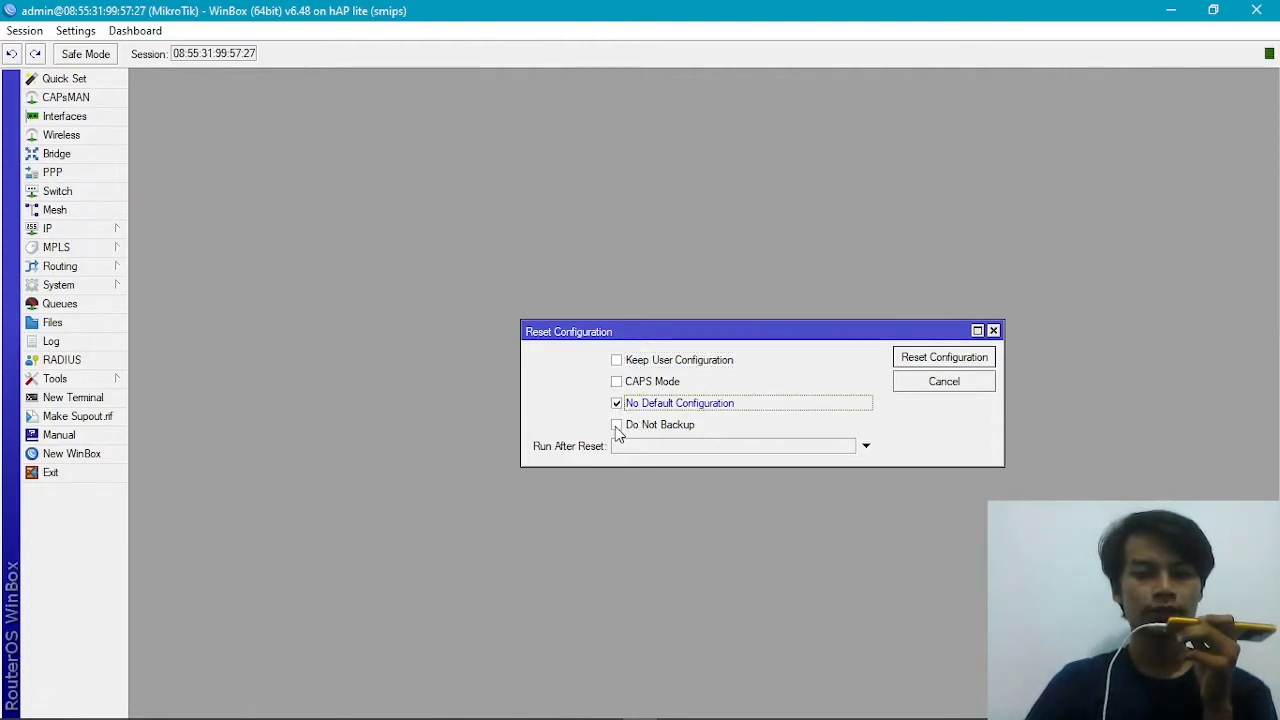
{"action": "left_click", "coordinate": [617, 427]}
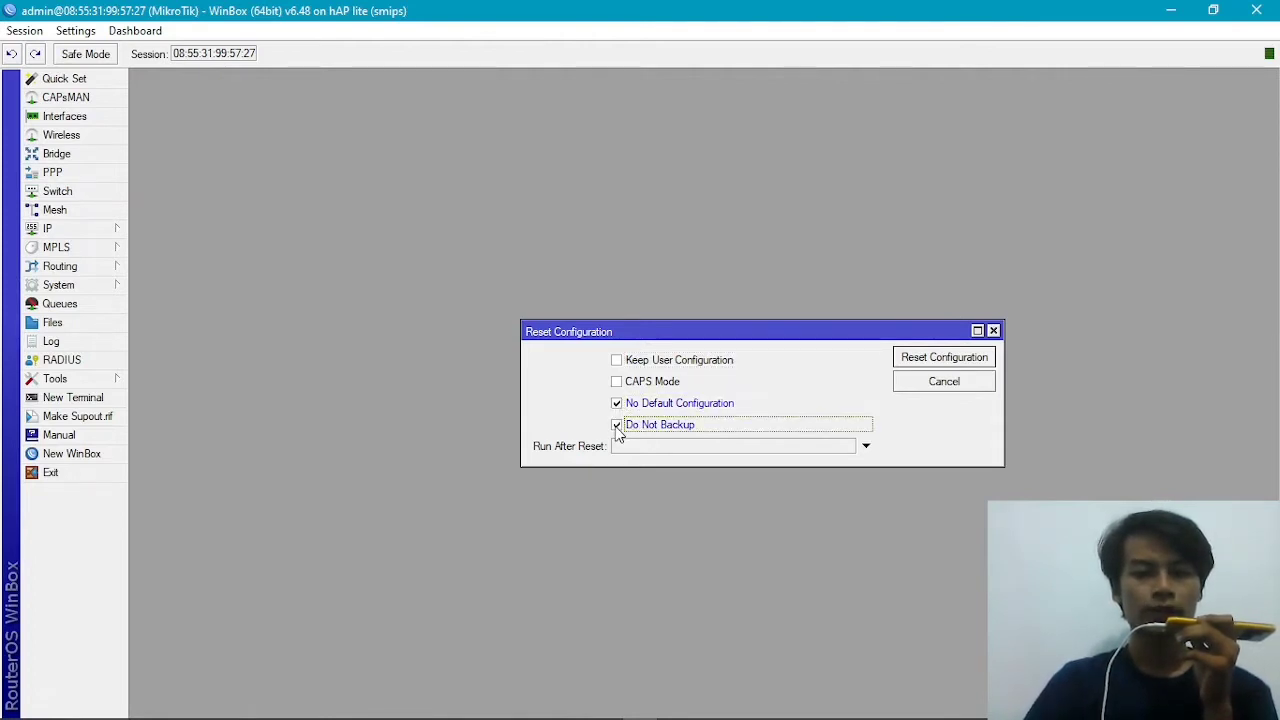
{"action": "left_click", "coordinate": [912, 378]}
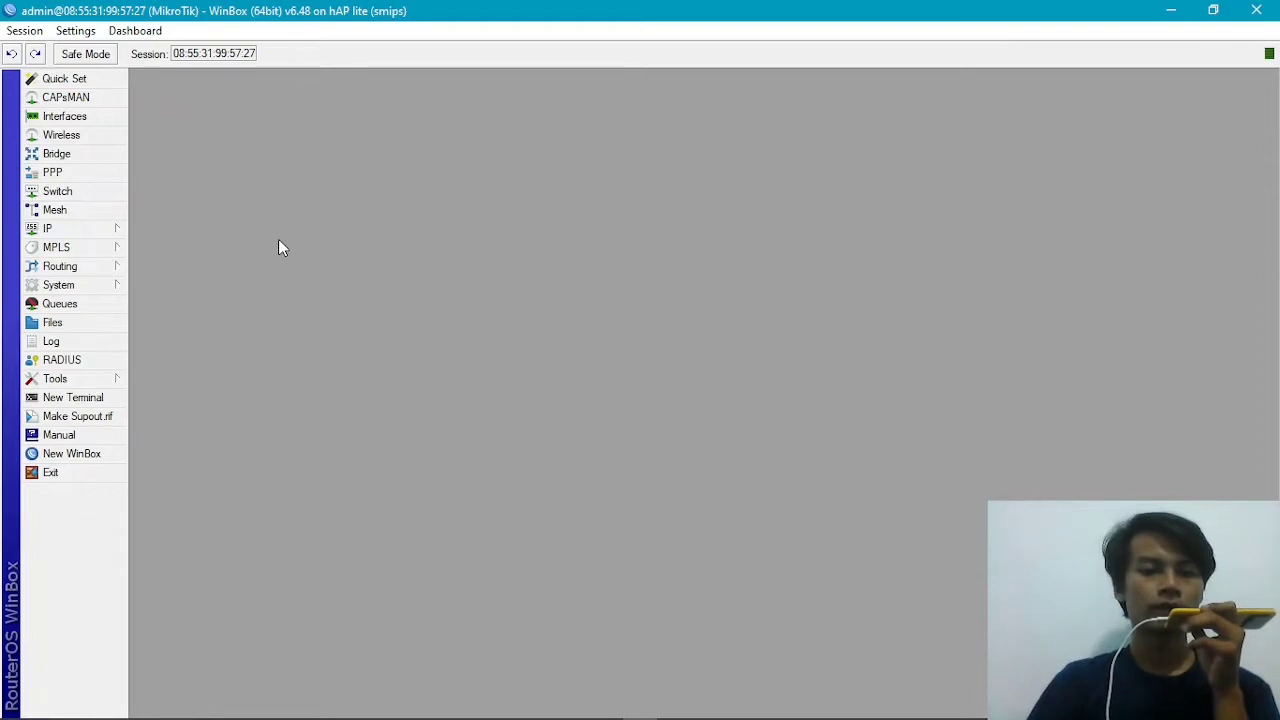
Step: Check the laptop's Wi-Fi connection, then bring up WinBox's IP settings menu
{"action": "mouse_move", "coordinate": [800, 718]}
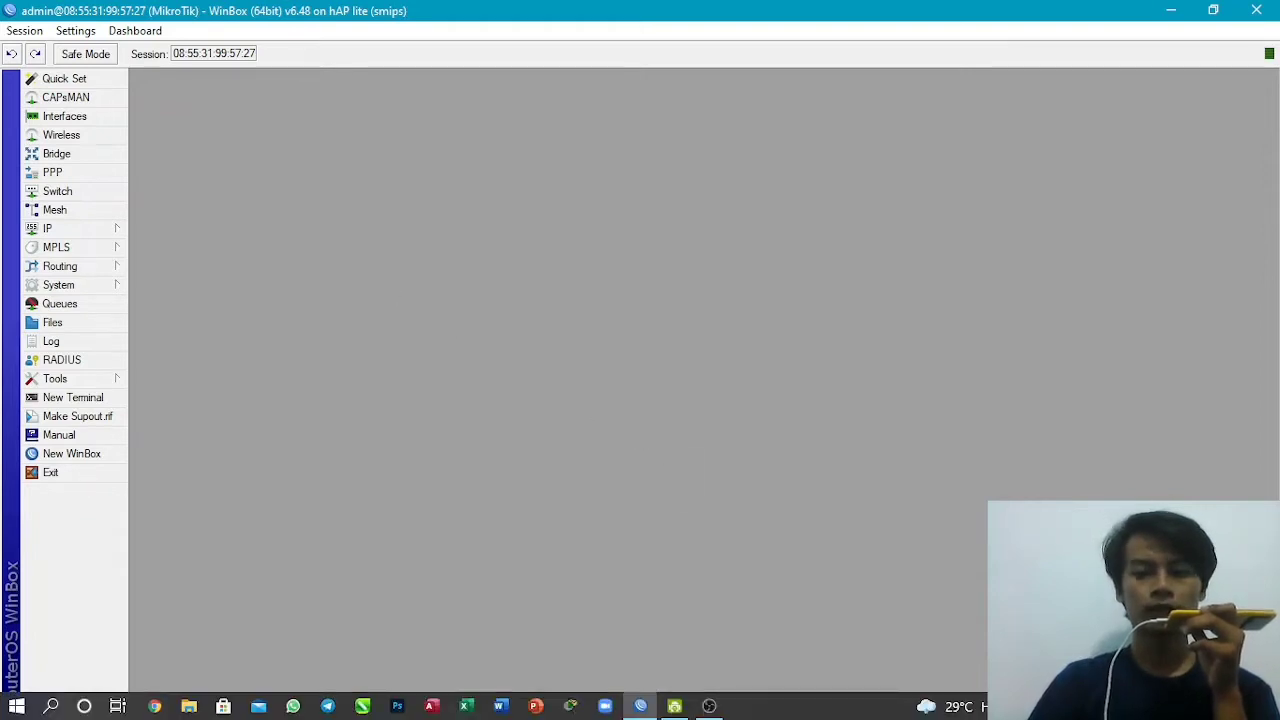
{"action": "left_click", "coordinate": [1139, 707]}
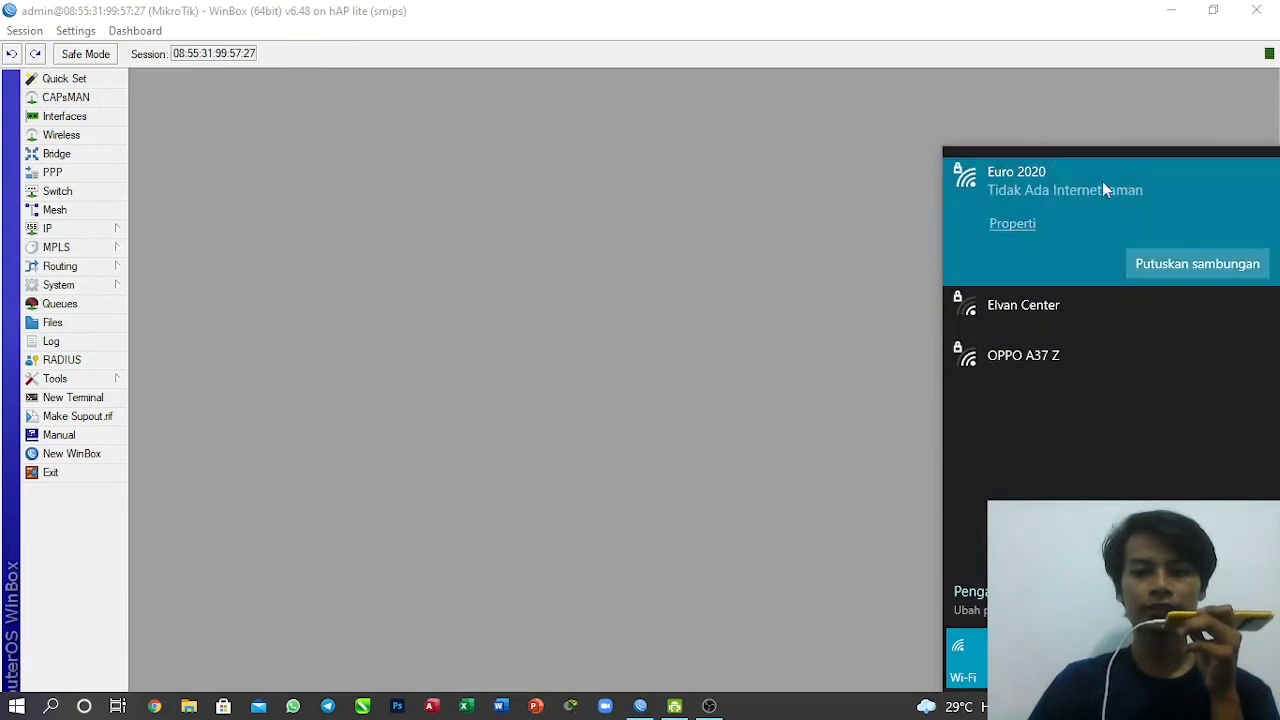
{"action": "left_click", "coordinate": [456, 304]}
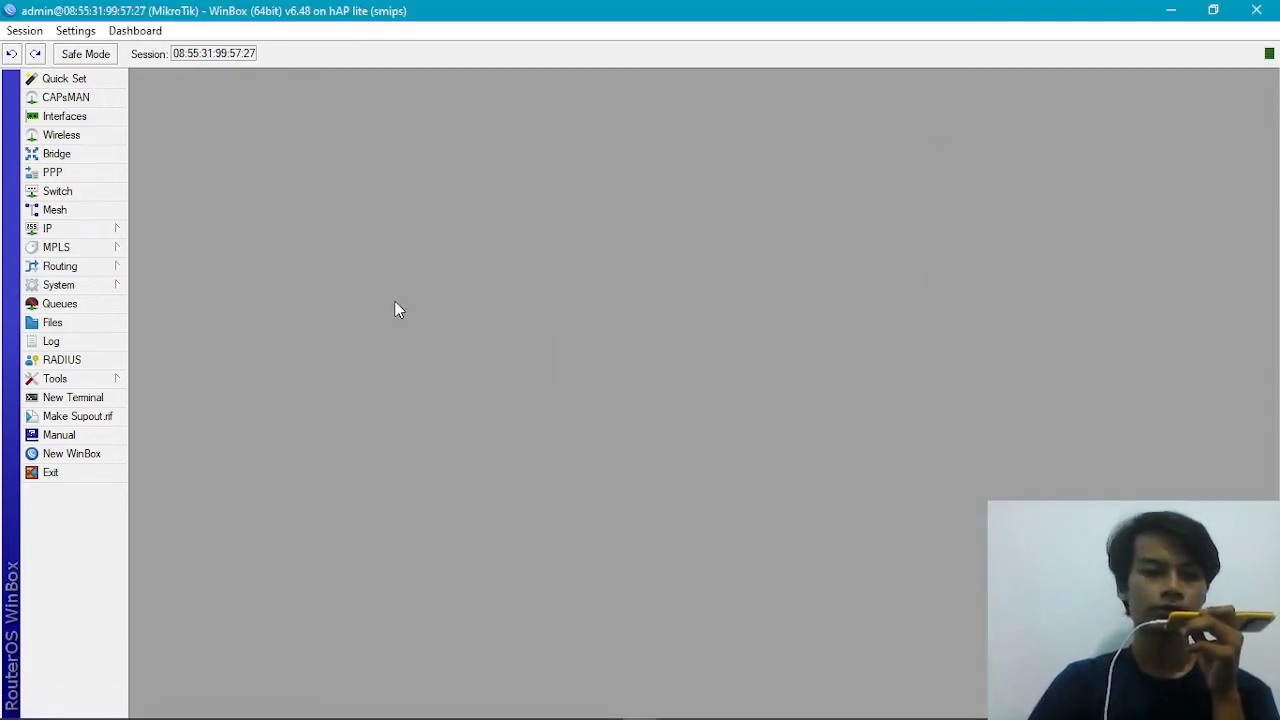
{"action": "left_click", "coordinate": [105, 229]}
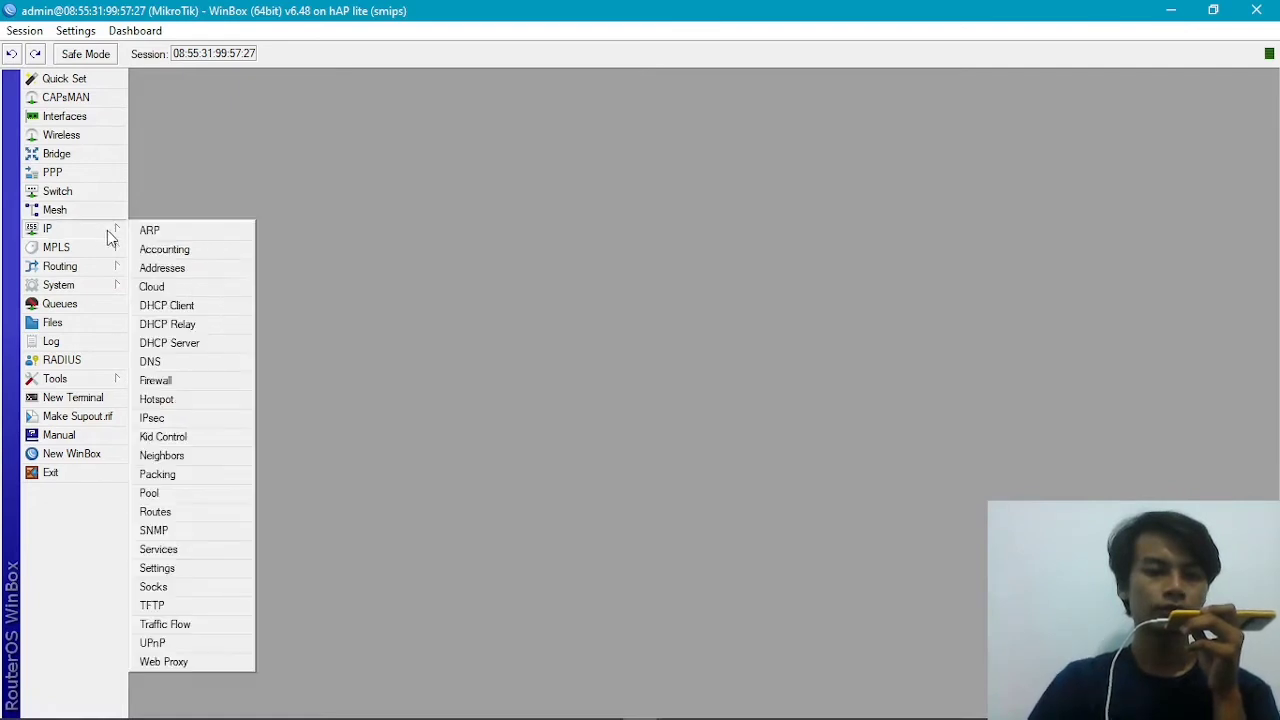
Step: Start a new IP address entry reading 192.168.1.2/24 in the router's address list
{"action": "left_click", "coordinate": [192, 269]}
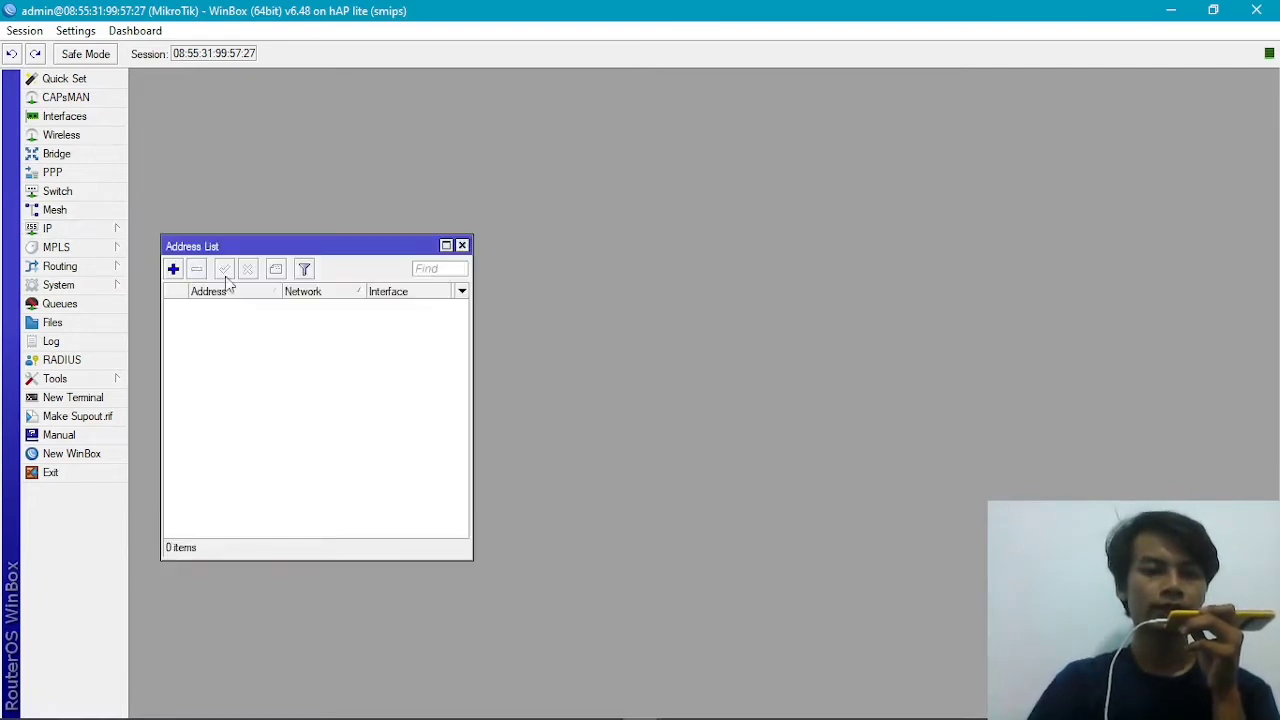
{"action": "left_click", "coordinate": [173, 269]}
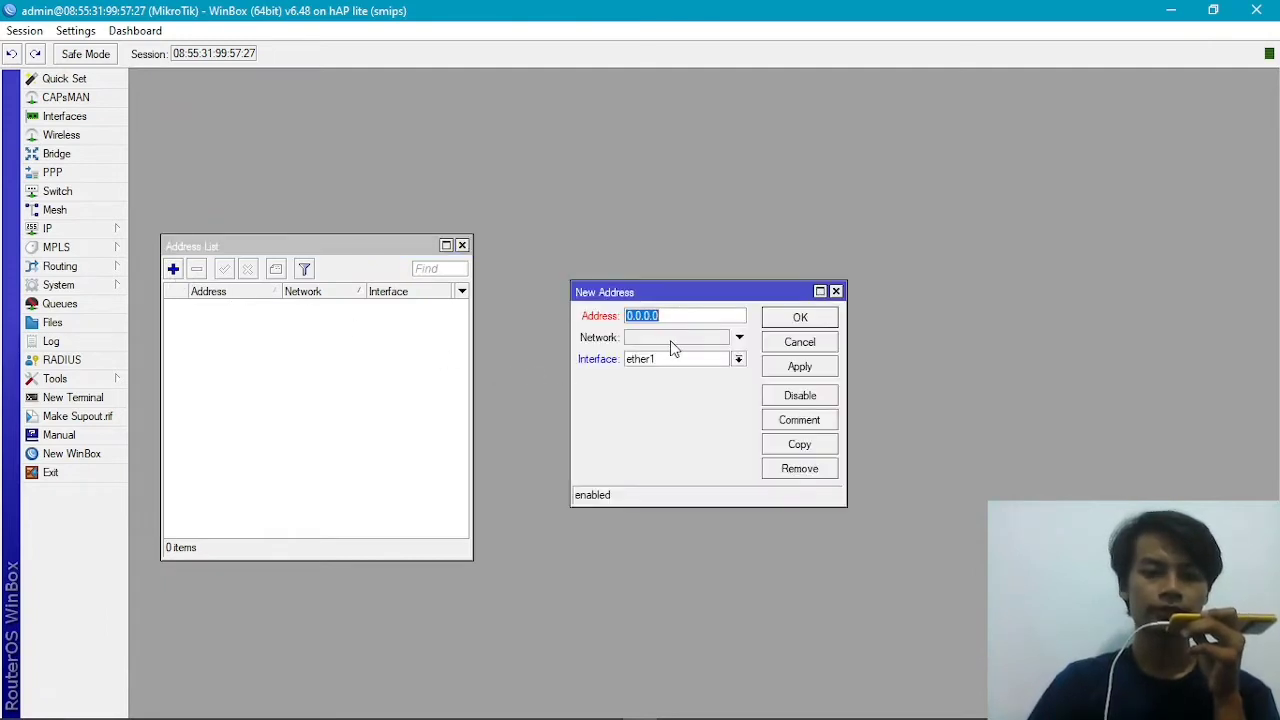
{"action": "type", "text": "19"}
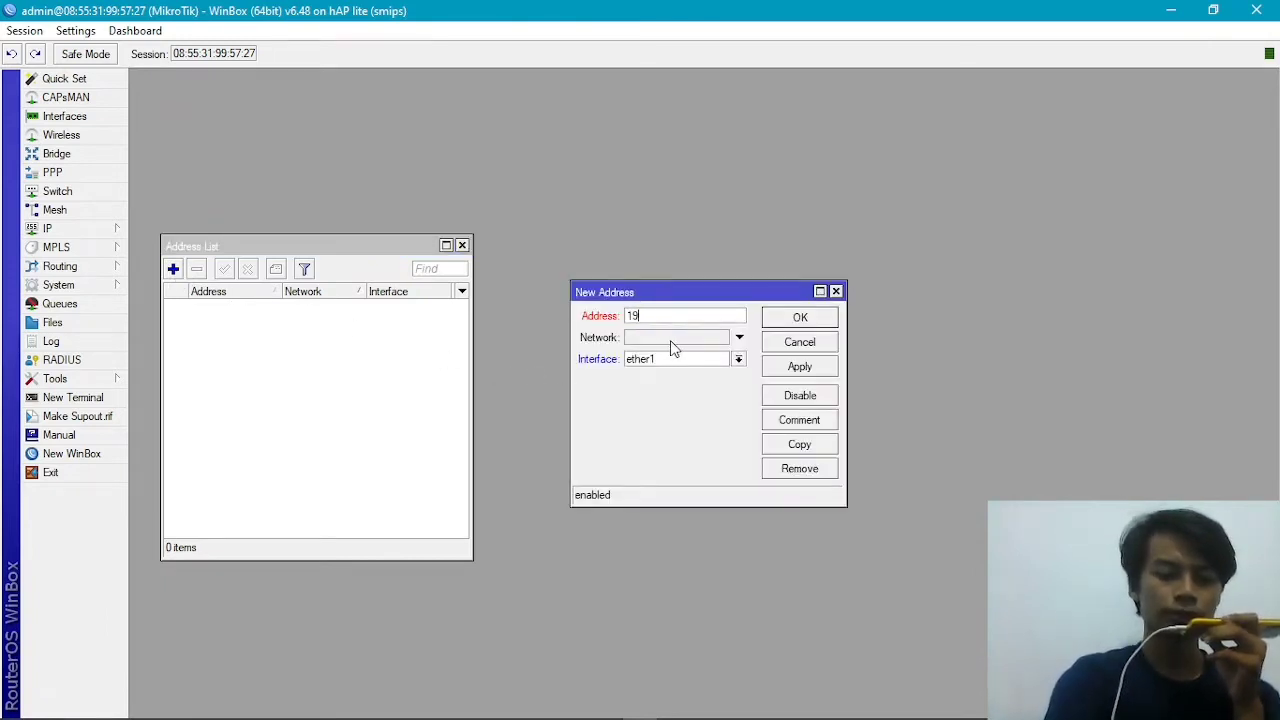
{"action": "type", "text": "2.16"}
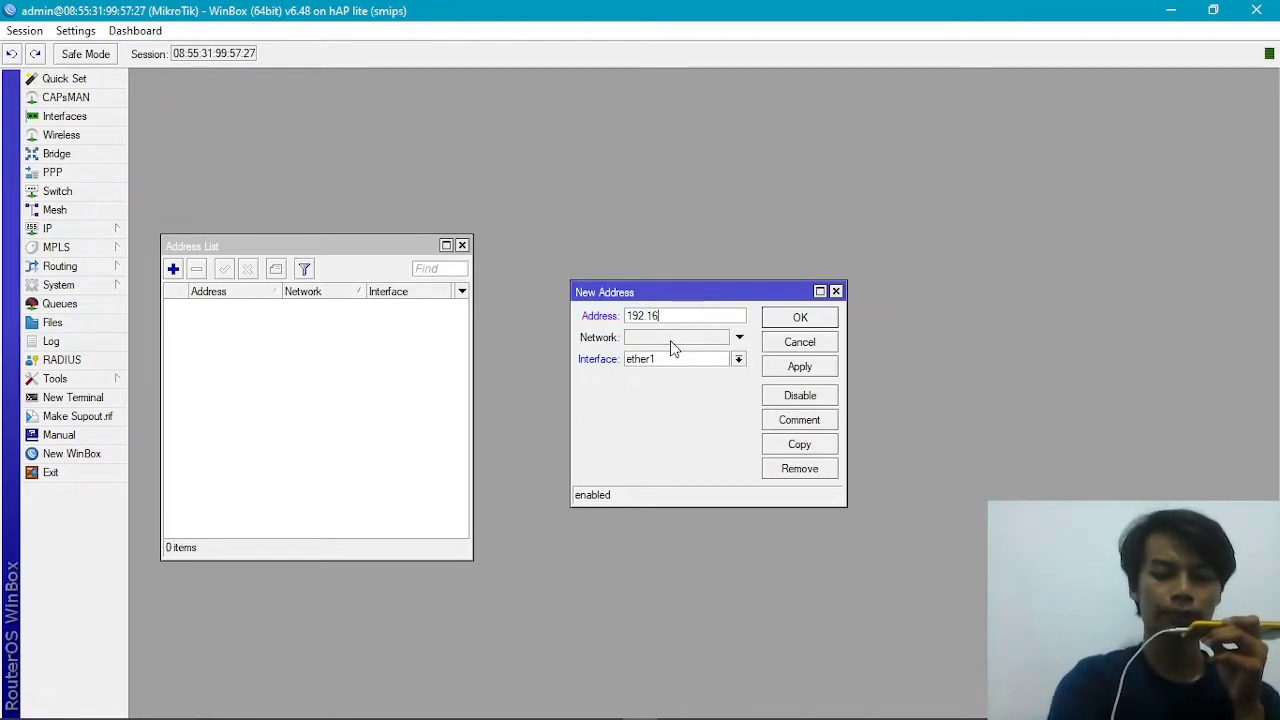
{"action": "type", "text": "8.1"}
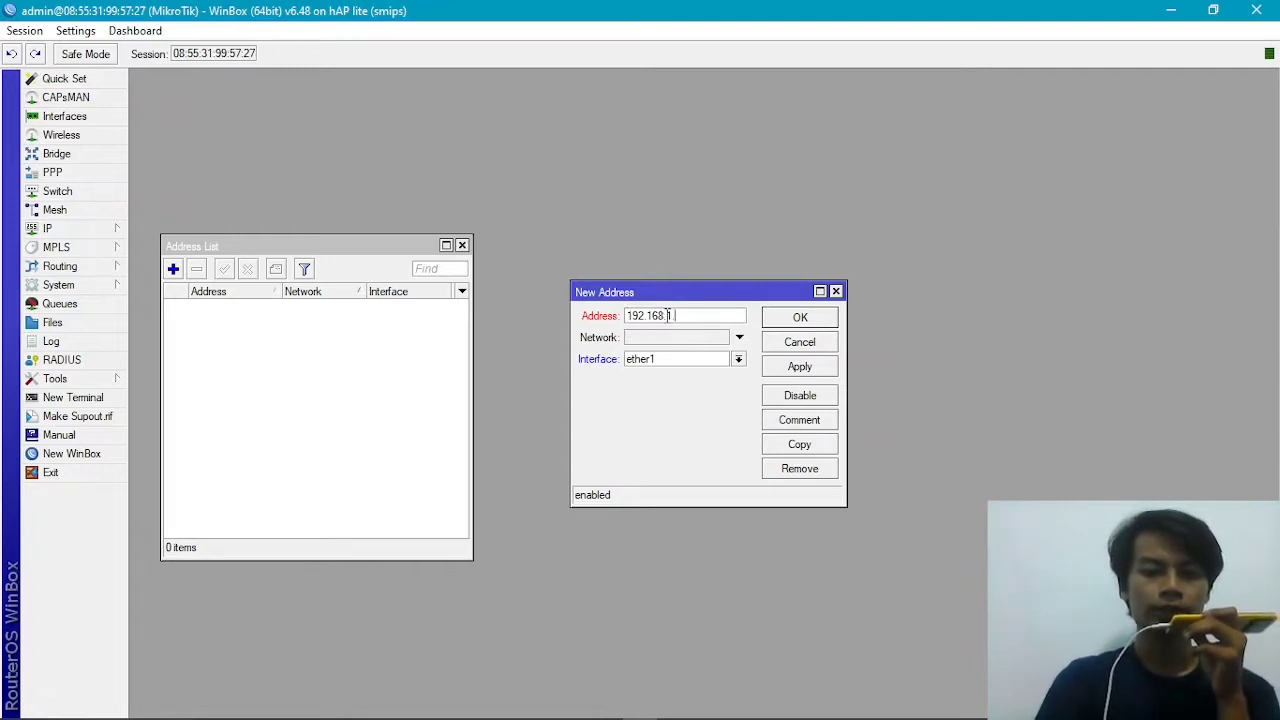
{"action": "left_click_drag", "start_coordinate": [668, 315], "coordinate": [680, 316]}
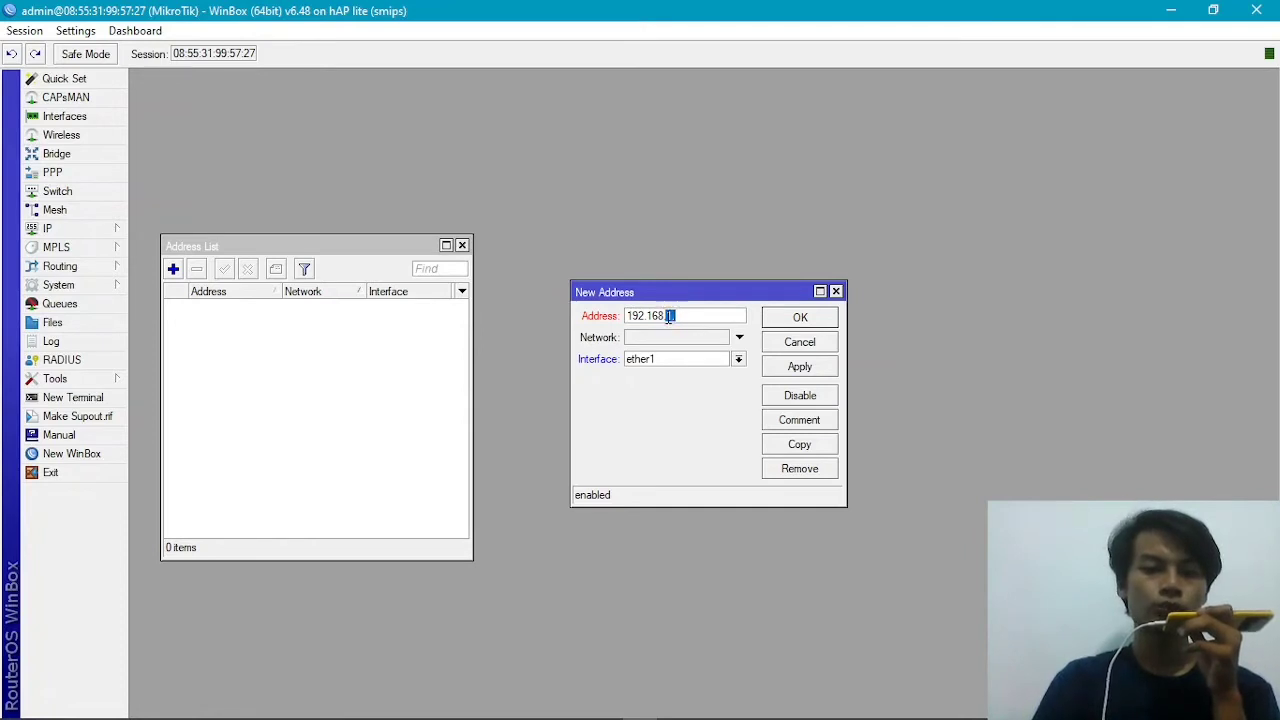
{"action": "left_click", "coordinate": [702, 317]}
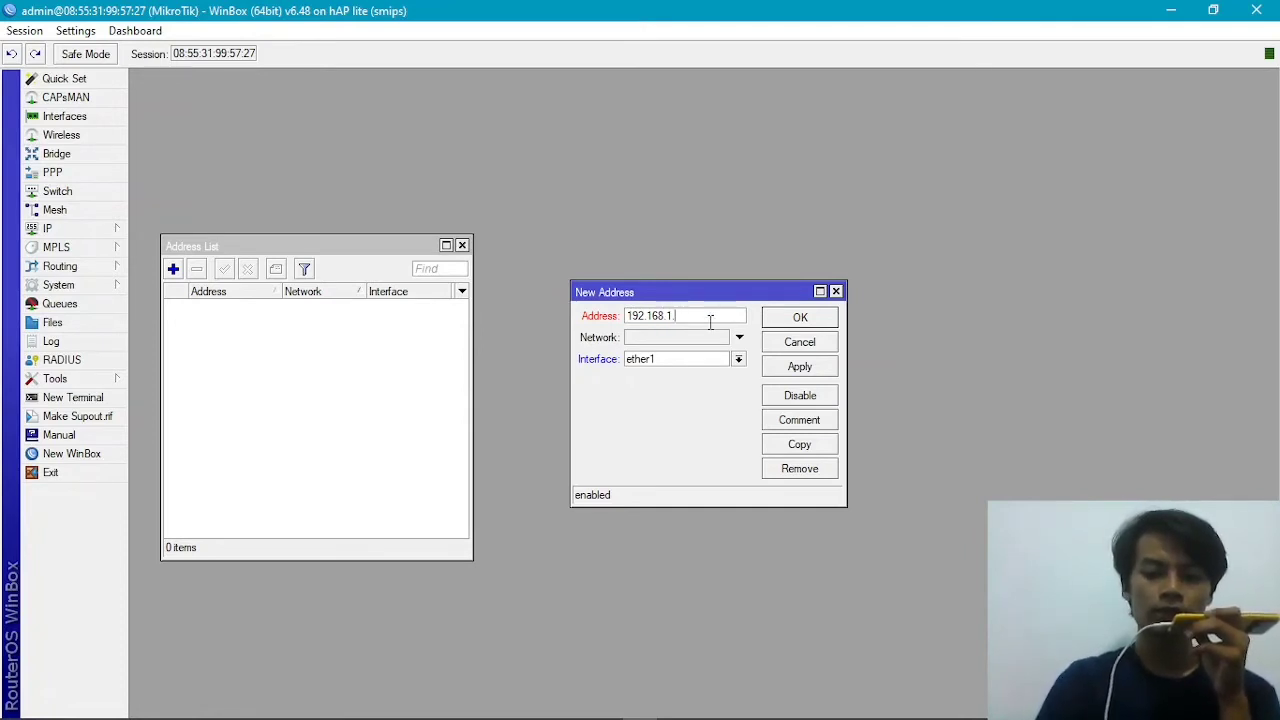
{"action": "key", "text": "BackSpace"}
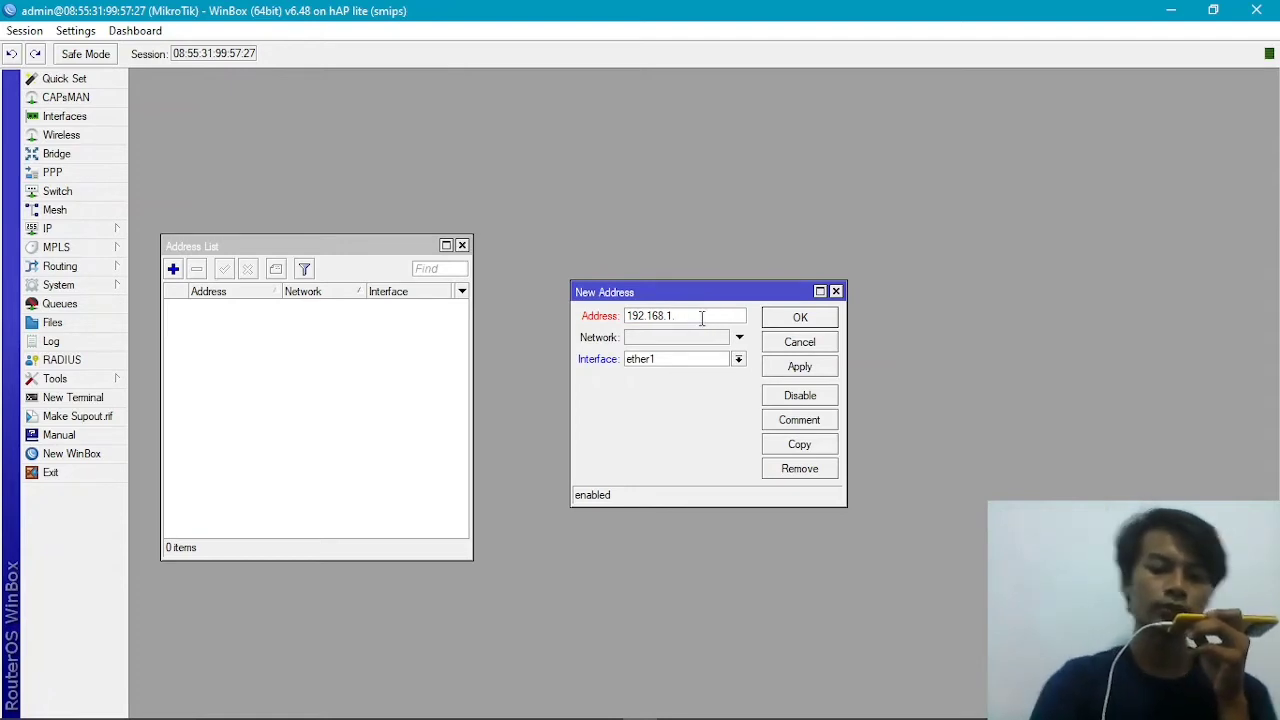
{"action": "type", "text": "2"}
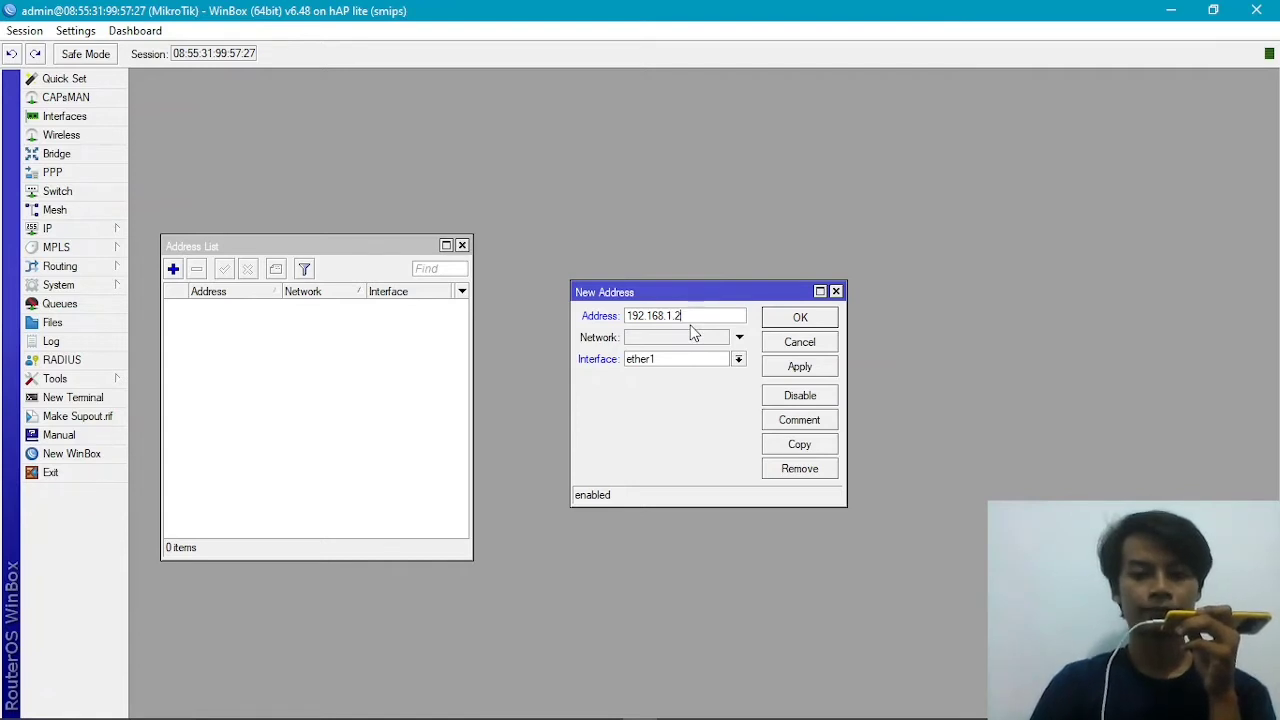
{"action": "type", "text": "/"}
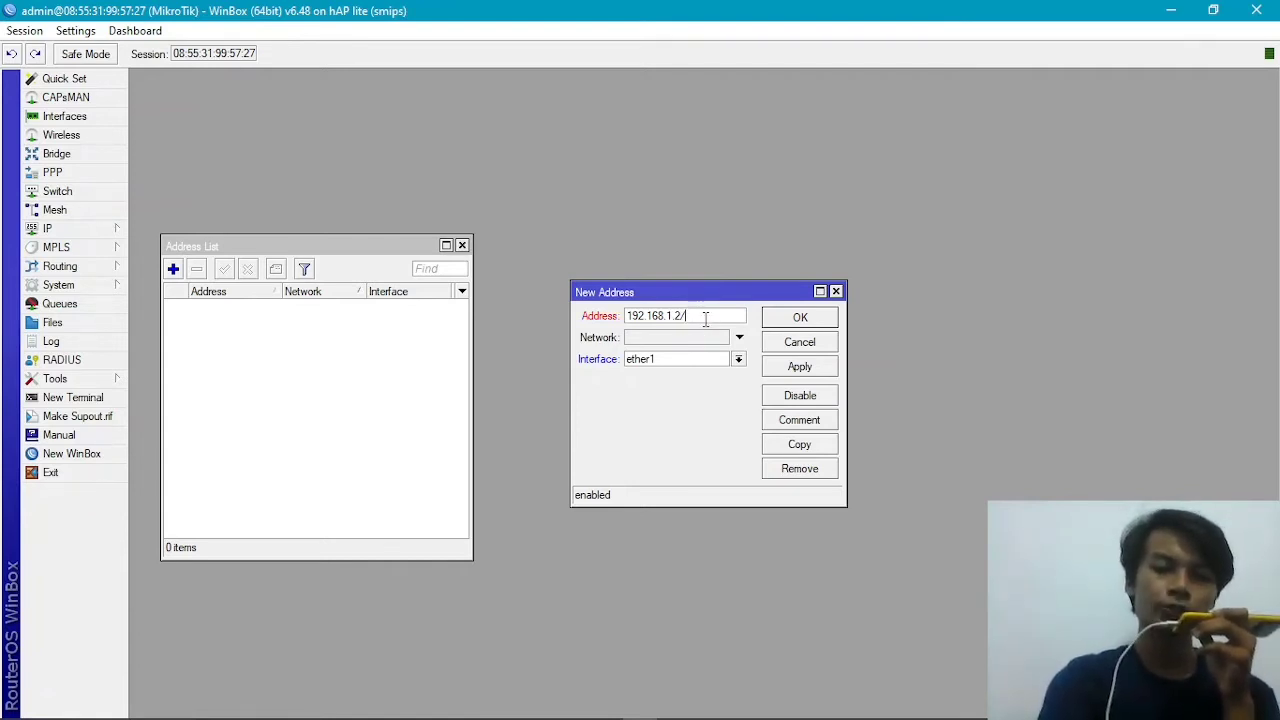
{"action": "type", "text": "24"}
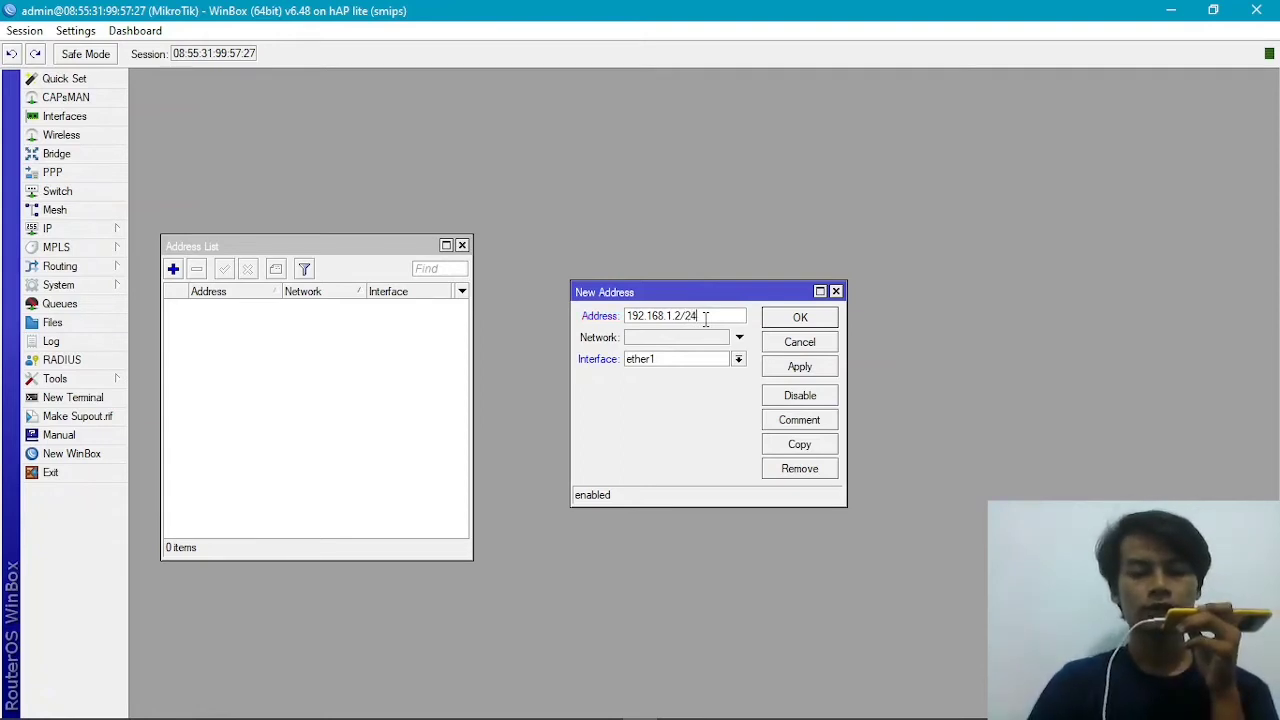
Step: Assign 192.168.1.2/24 to ether1, save it, and close the address list
{"action": "left_click", "coordinate": [662, 362]}
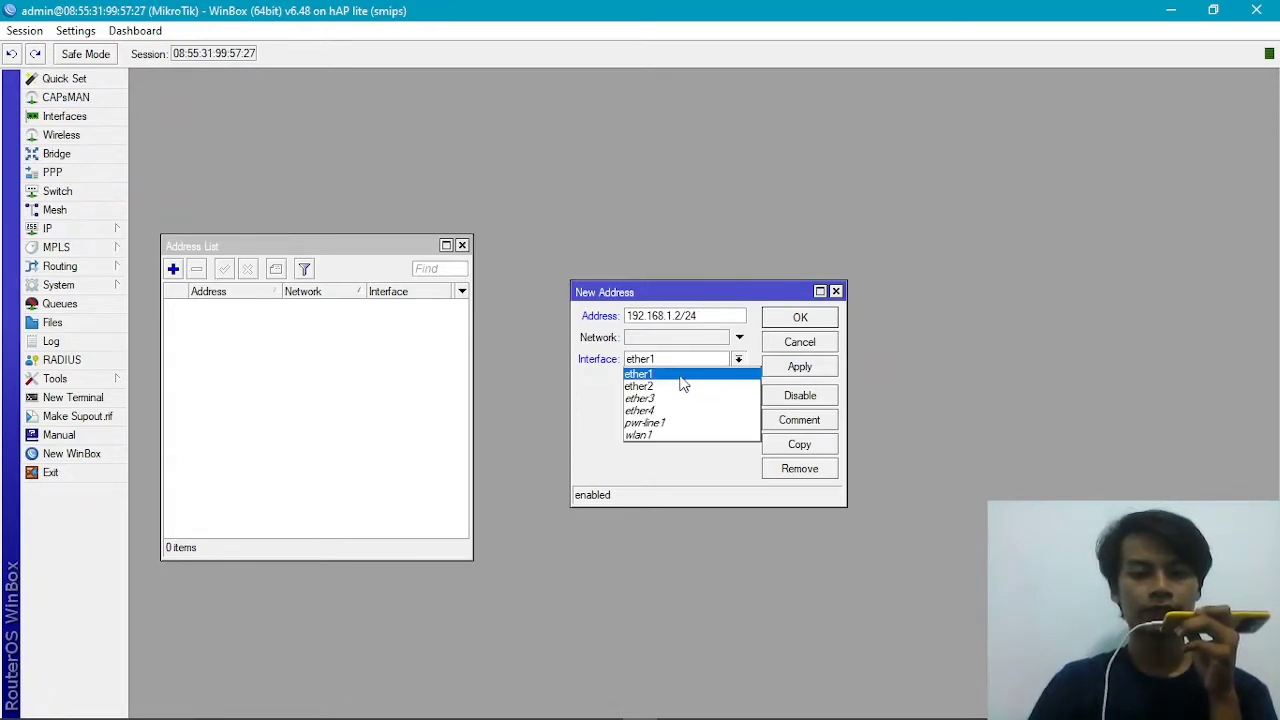
{"action": "left_click", "coordinate": [672, 378]}
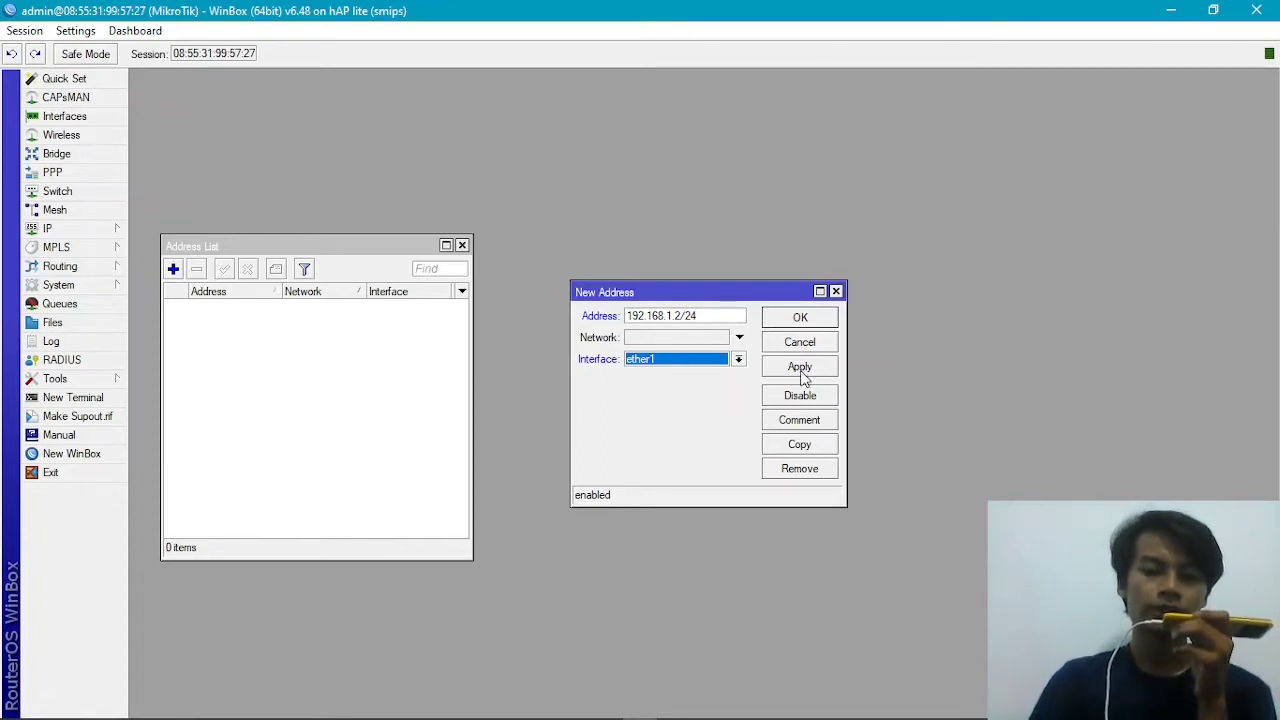
{"action": "left_click", "coordinate": [800, 367]}
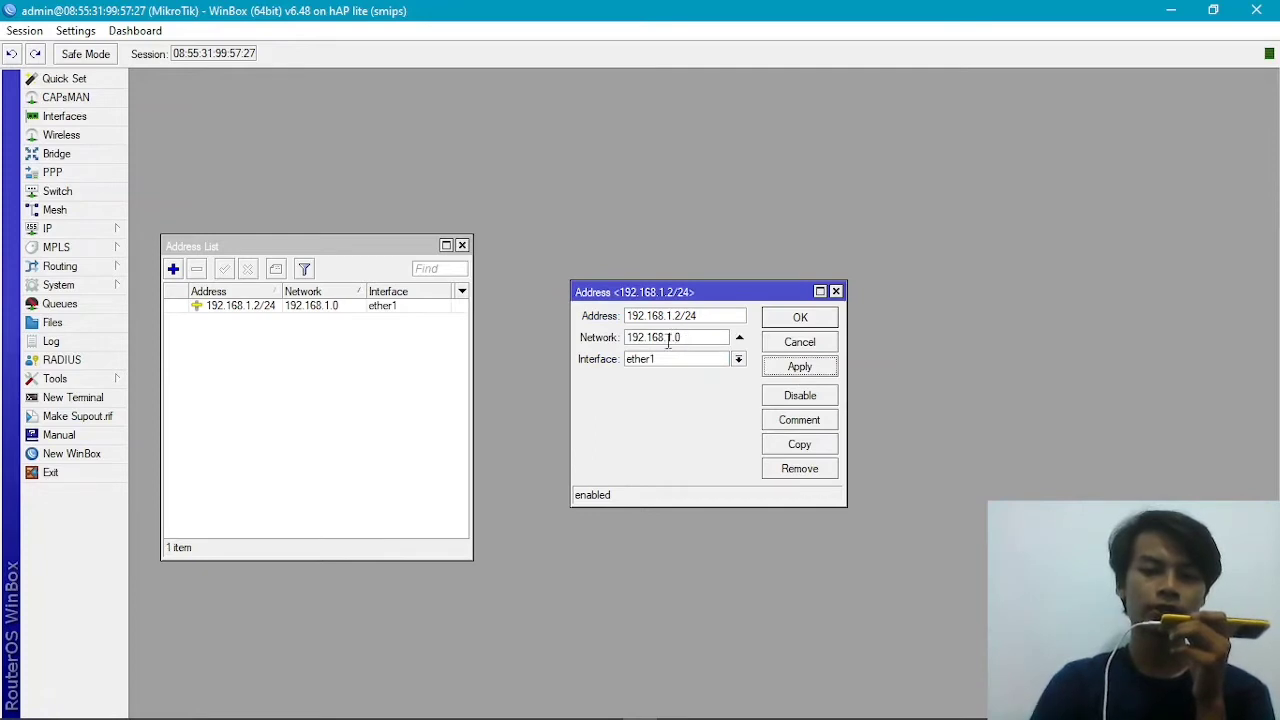
{"action": "left_click", "coordinate": [801, 318]}
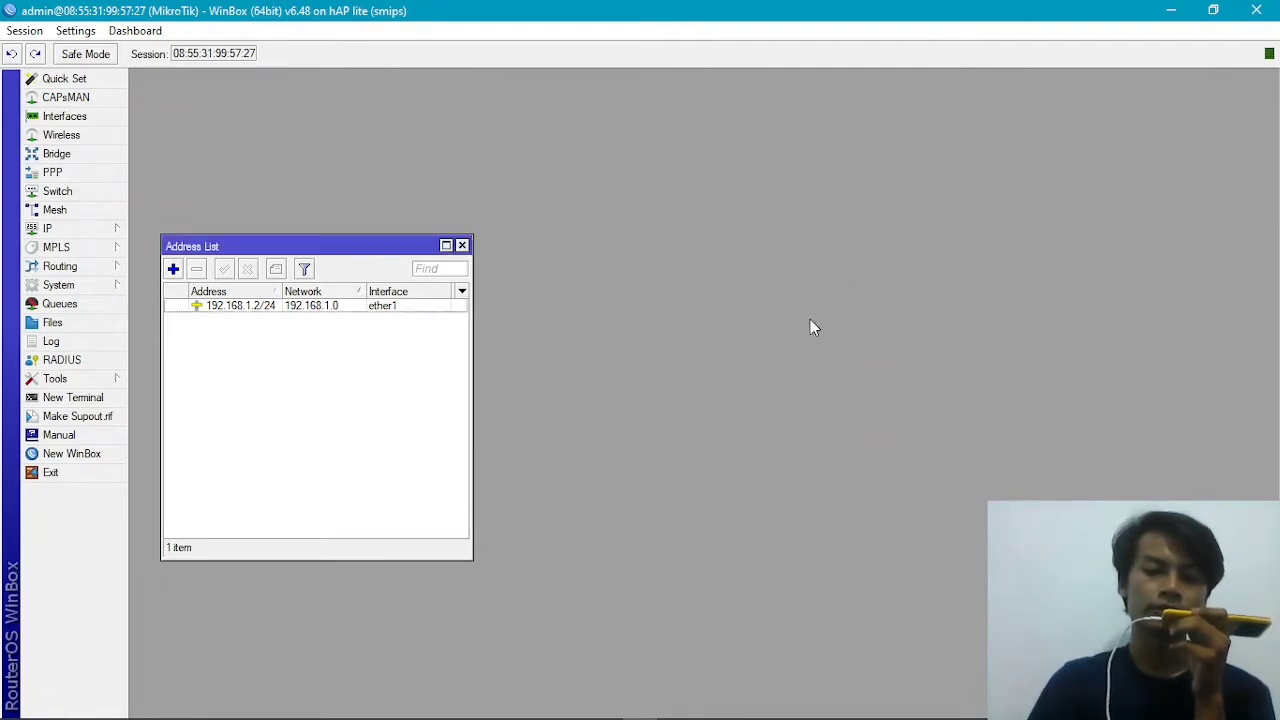
{"action": "left_click", "coordinate": [462, 245]}
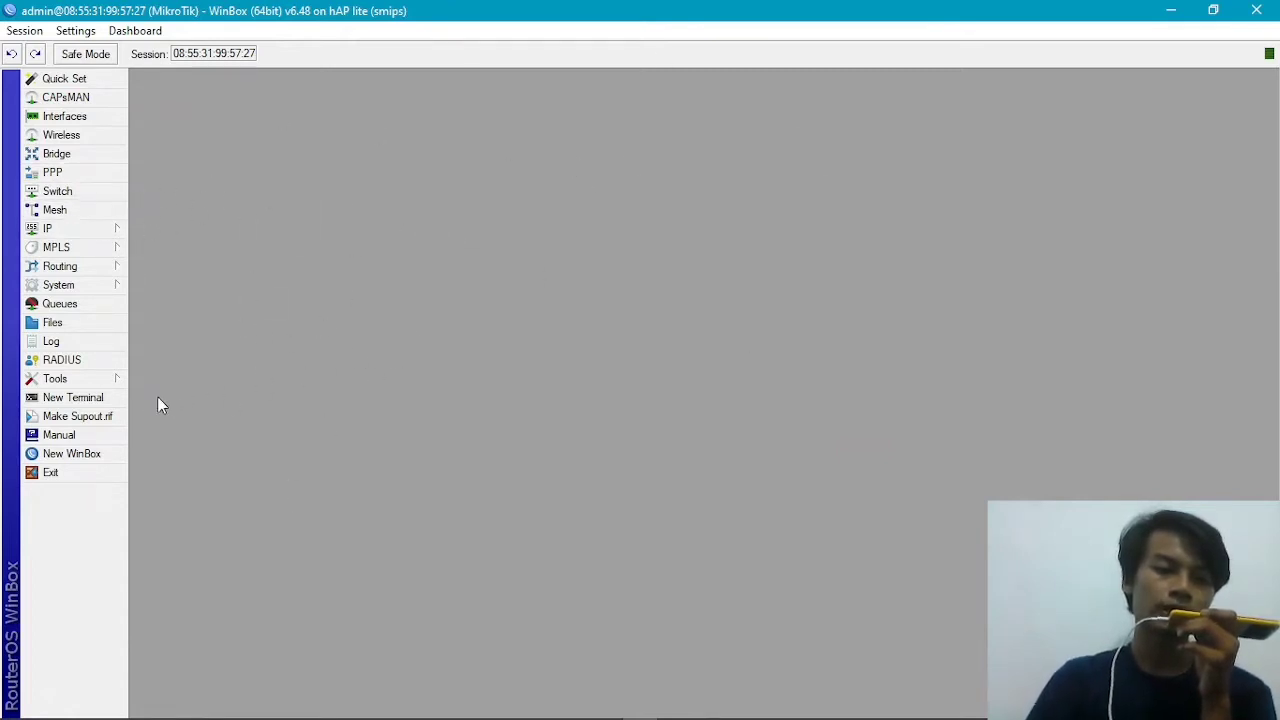
Step: In a new router terminal, ping 192.168.1.1 and stop after three successful replies
{"action": "left_click", "coordinate": [106, 398]}
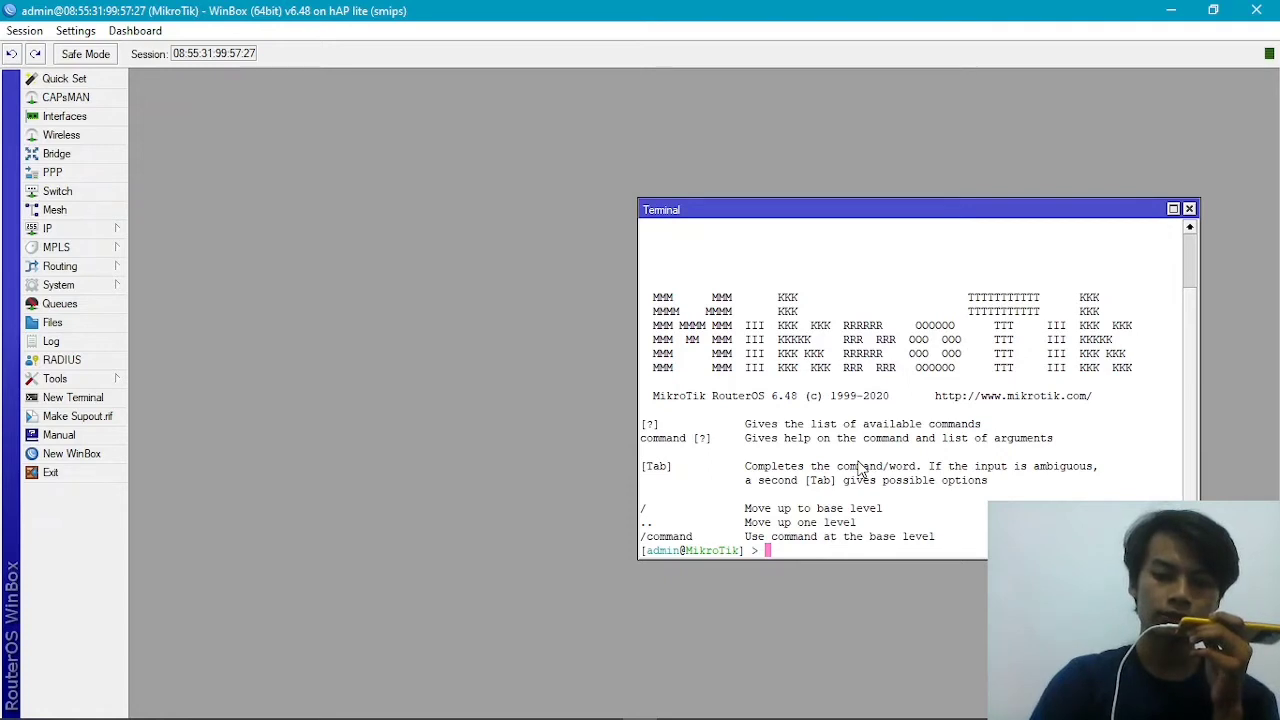
{"action": "type", "text": "pi"}
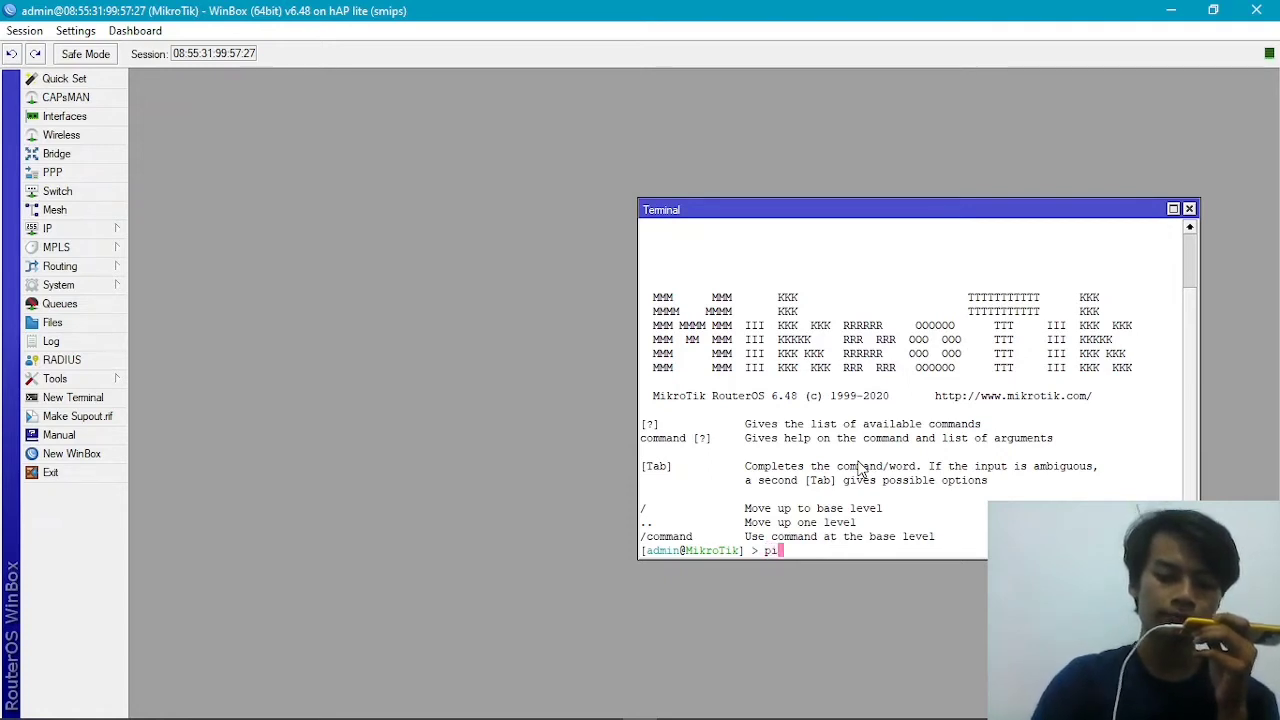
{"action": "type", "text": "ng 192.1"}
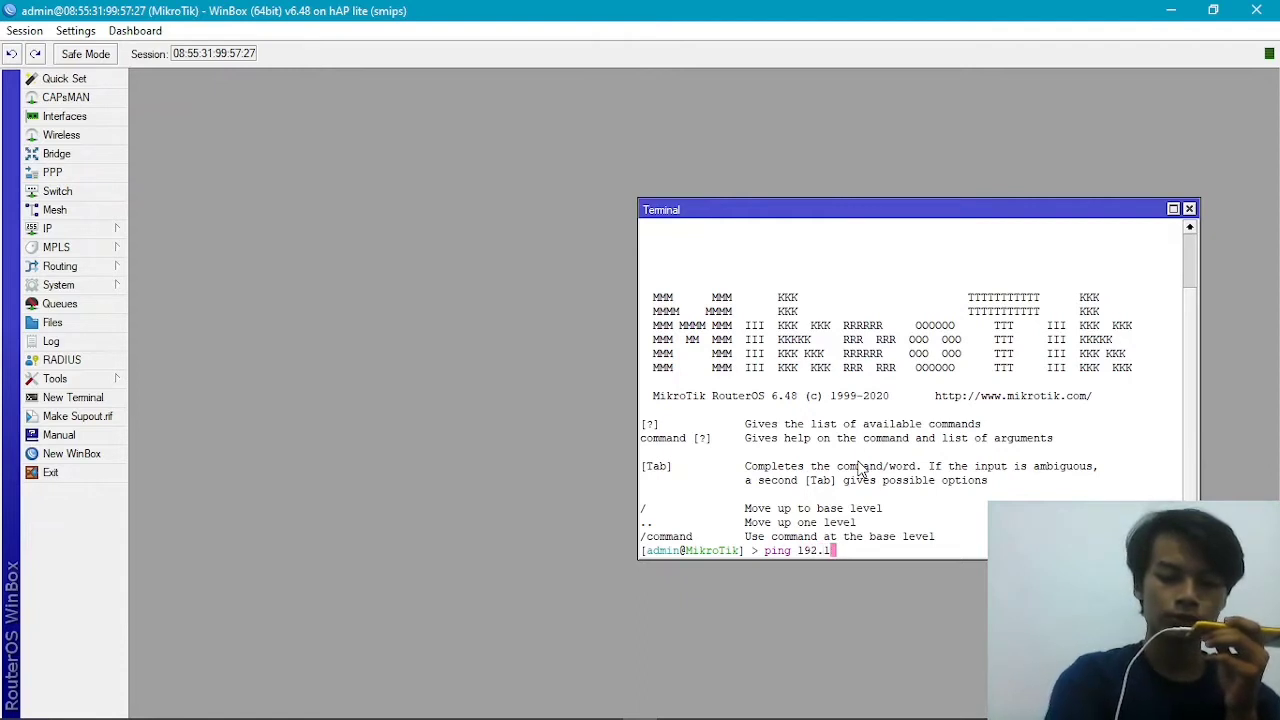
{"action": "type", "text": "68."}
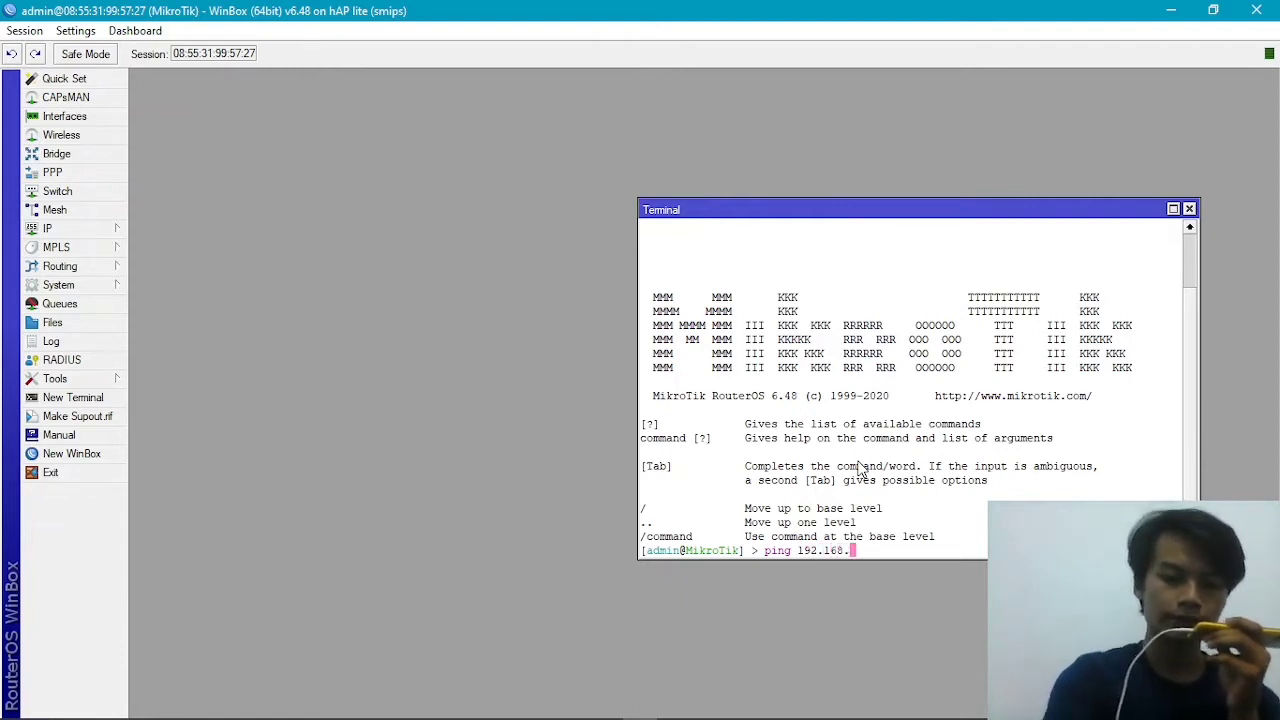
{"action": "type", "text": "1.1"}
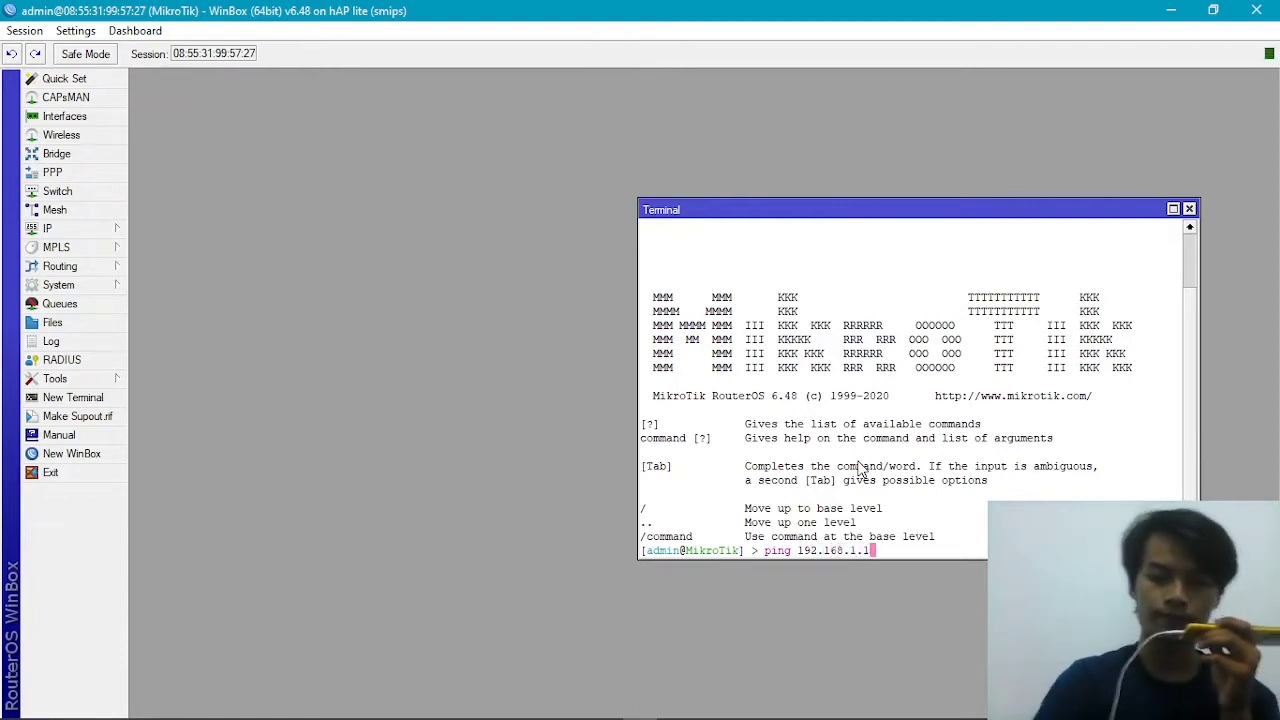
{"action": "key", "text": "Return"}
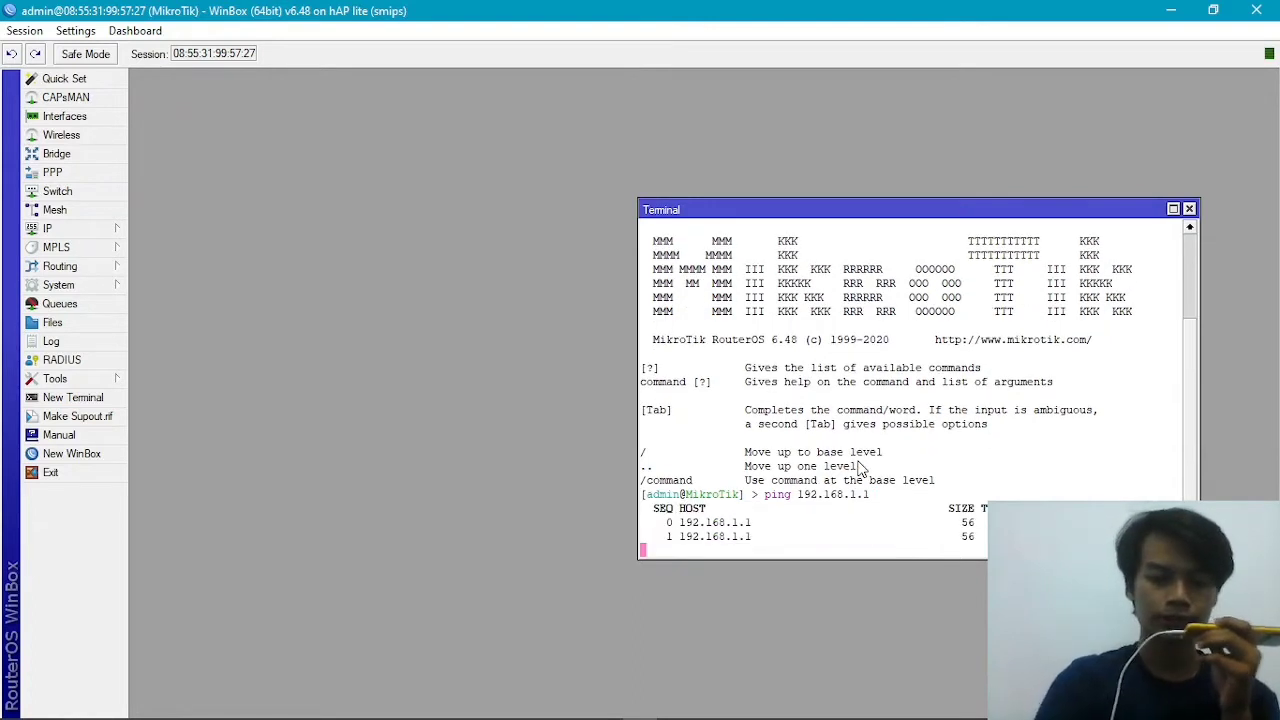
{"action": "key", "text": "ctrl+c"}
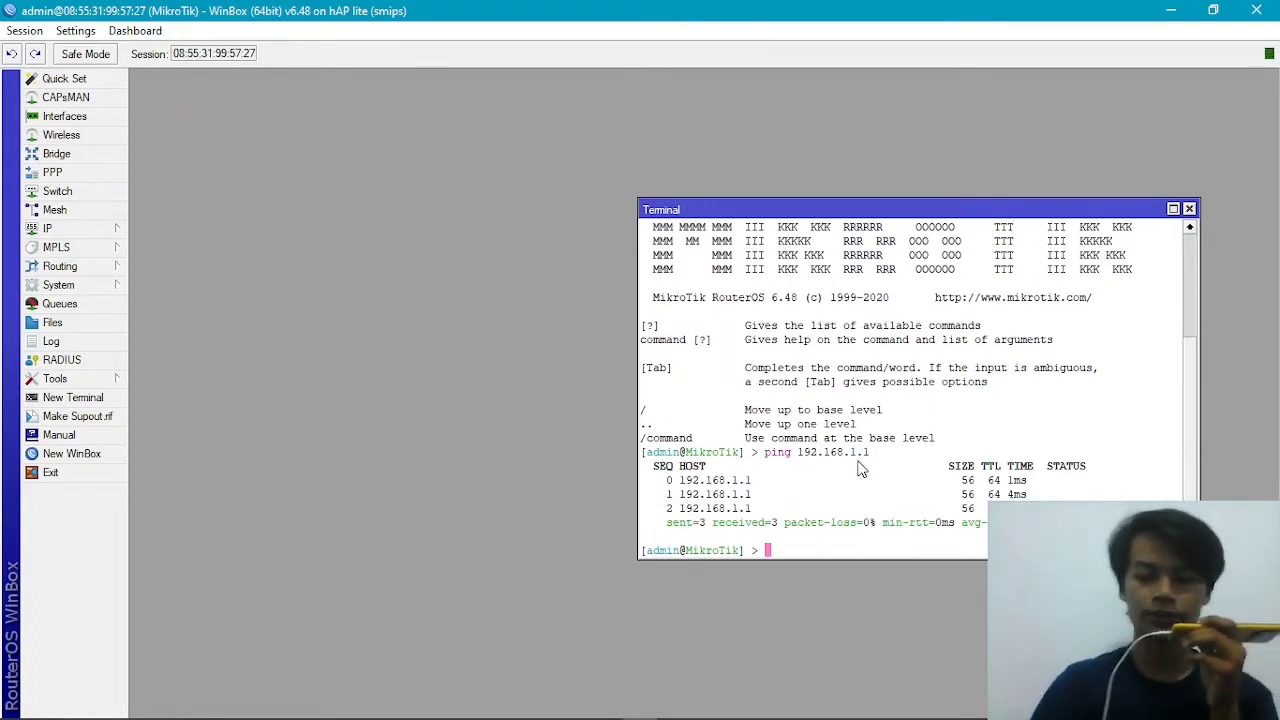
{"action": "key", "text": "Up"}
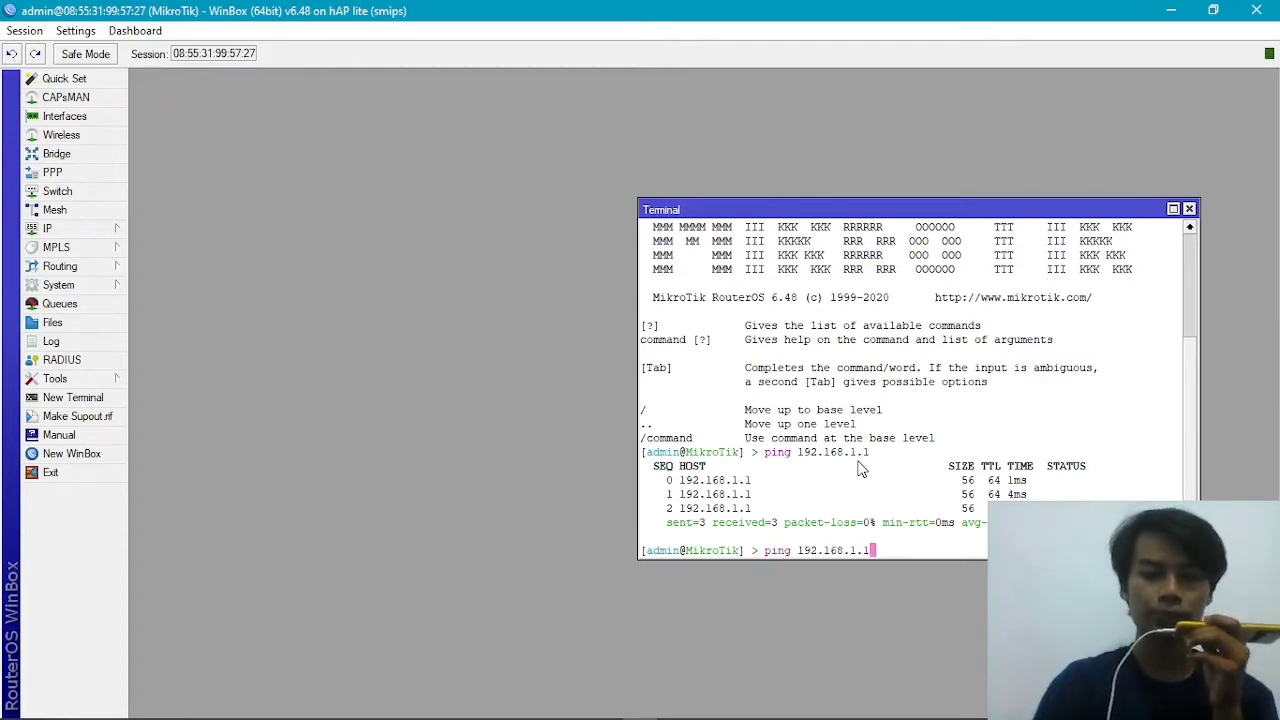
{"action": "key", "text": "BackSpace"}
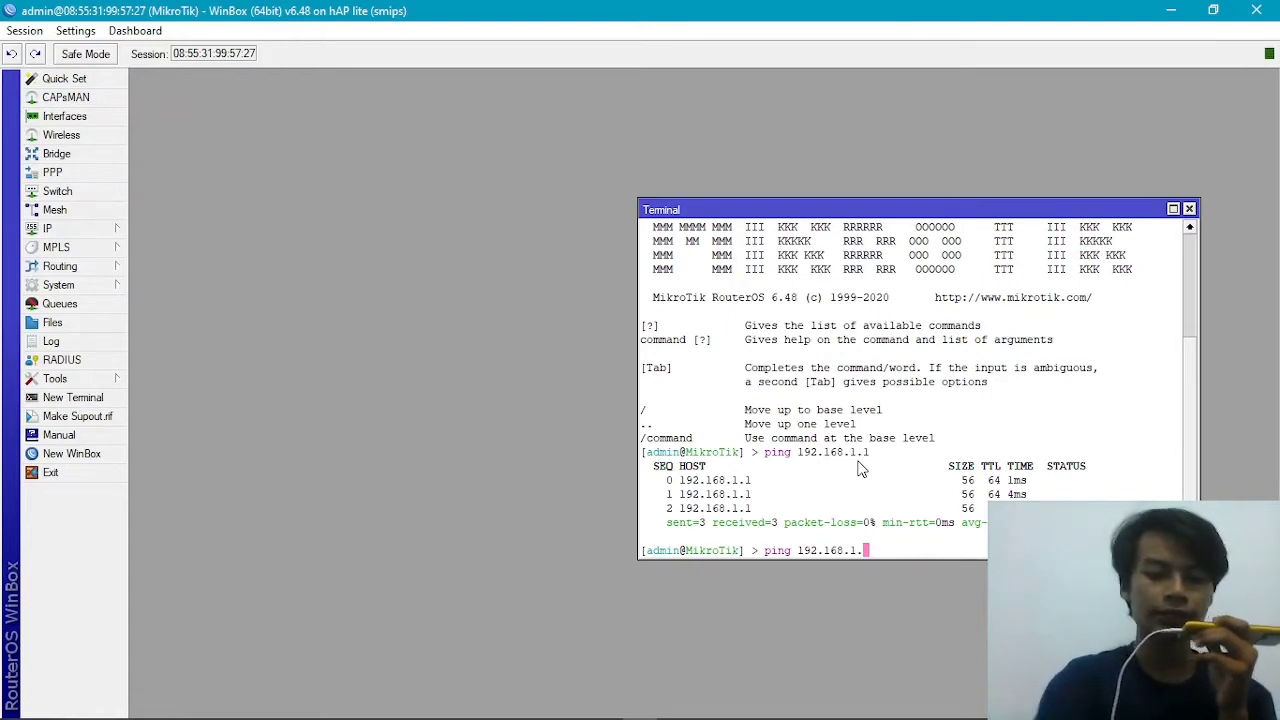
Step: Ping 192.168.1.3 and confirm all five replies arrive
{"action": "type", "text": "3"}
{"action": "key", "text": "Return"}
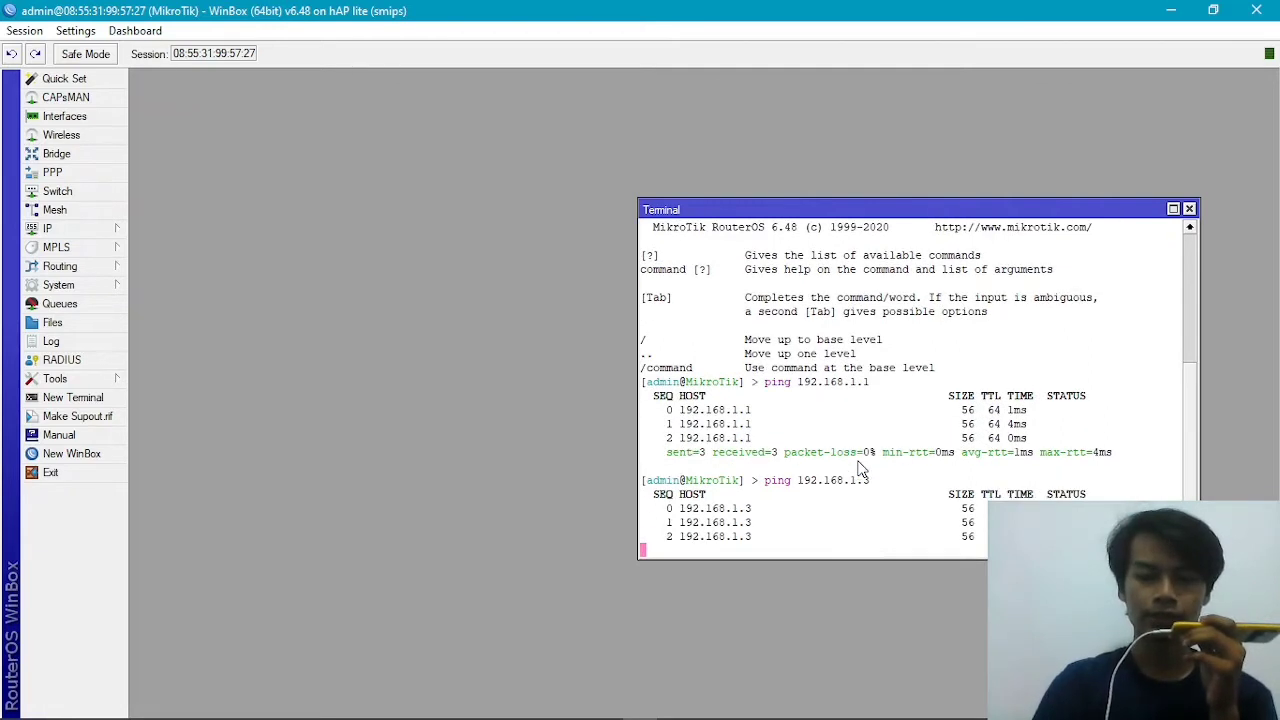
{"action": "key", "text": "ctrl+c"}
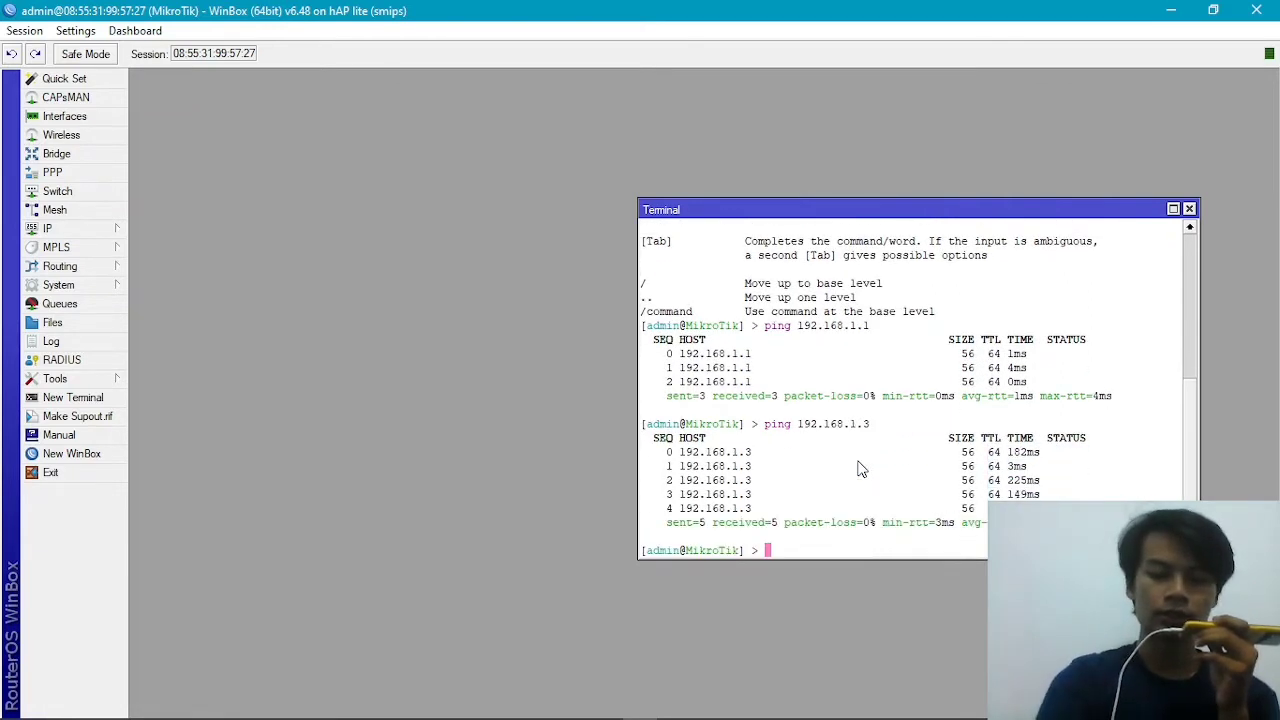
{"action": "key", "text": "Up"}
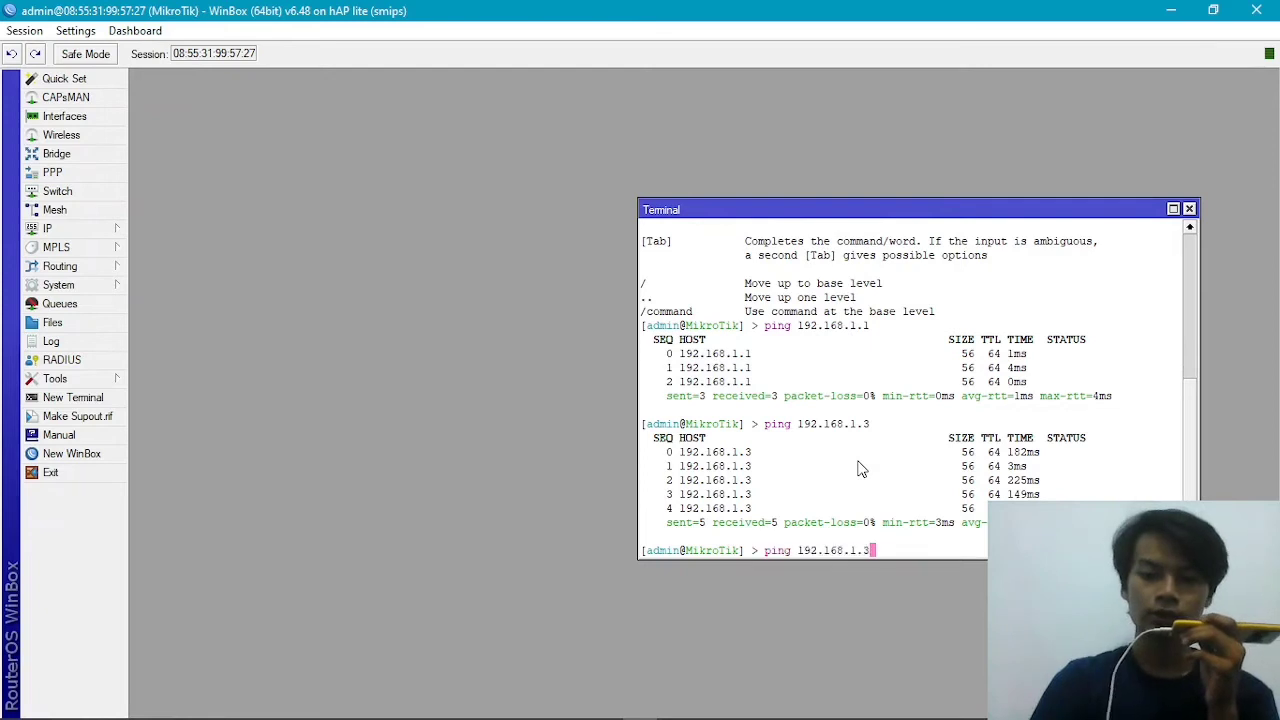
{"action": "key", "text": "BackSpace"}
{"action": "key", "text": "BackSpace"}
{"action": "key", "text": "BackSpace"}
{"action": "key", "text": "BackSpace"}
{"action": "key", "text": "BackSpace"}
{"action": "key", "text": "BackSpace"}
{"action": "key", "text": "BackSpace"}
{"action": "key", "text": "BackSpace"}
{"action": "key", "text": "BackSpace"}
{"action": "key", "text": "BackSpace"}
{"action": "key", "text": "BackSpace"}
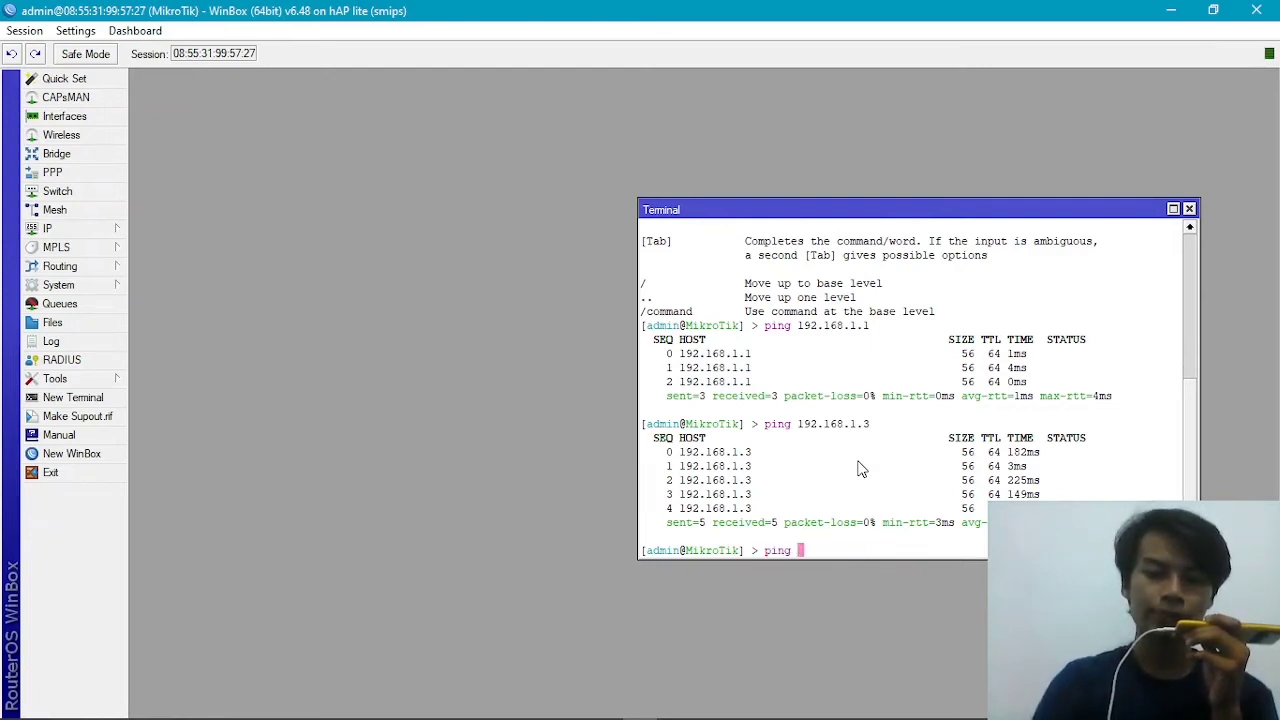
Step: Ping 8.8.8.8 and confirm it fails with no route to host
{"action": "type", "text": "8"}
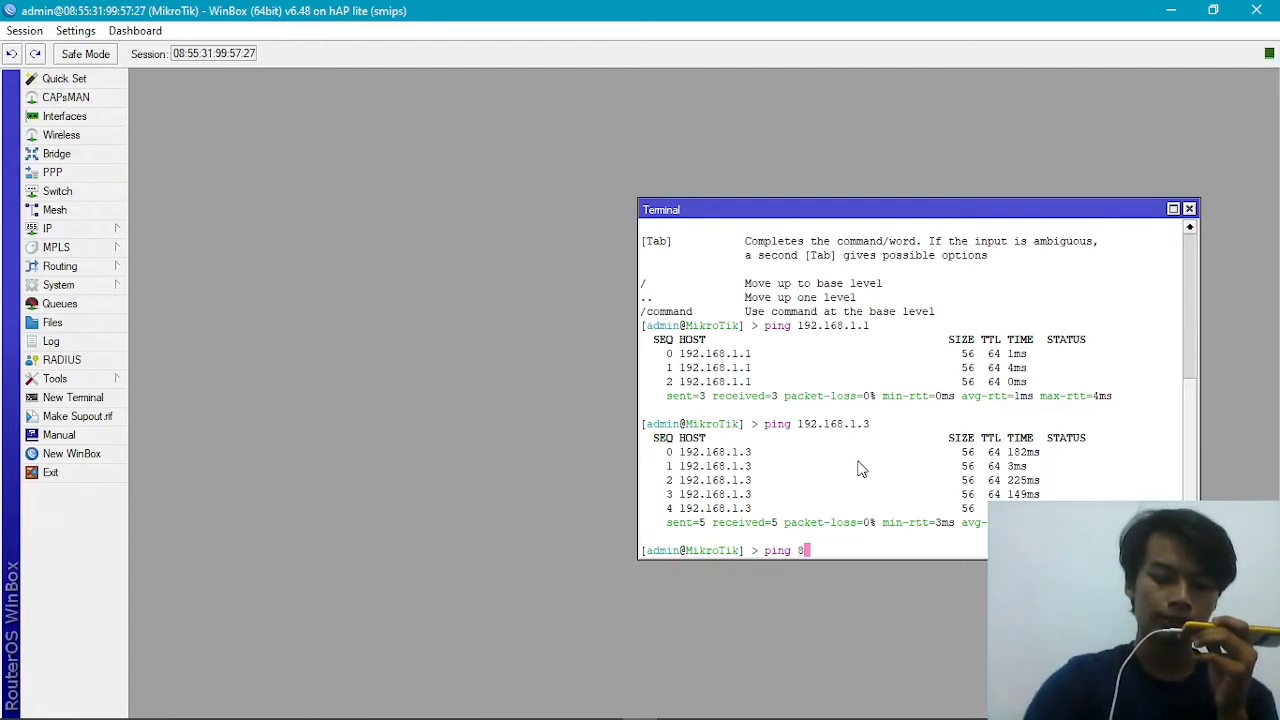
{"action": "type", "text": ".8.8.8"}
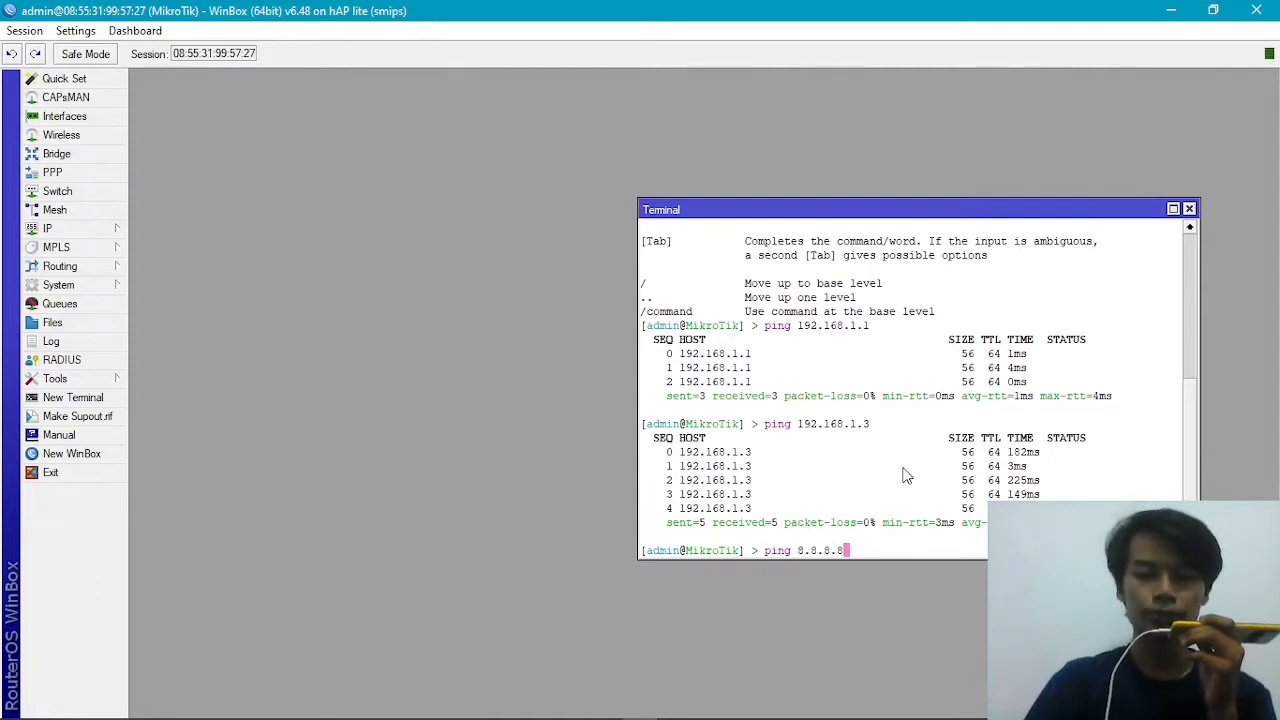
{"action": "key", "text": "Return"}
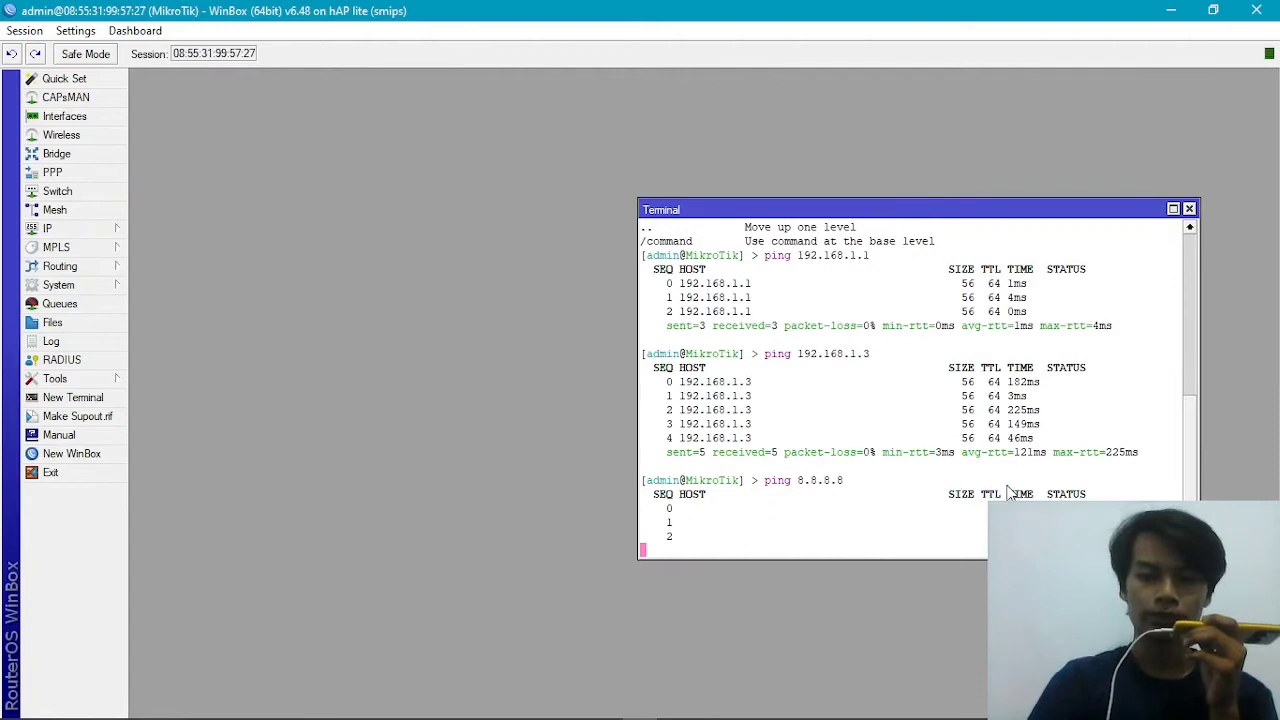
{"action": "key", "text": "ctrl+c"}
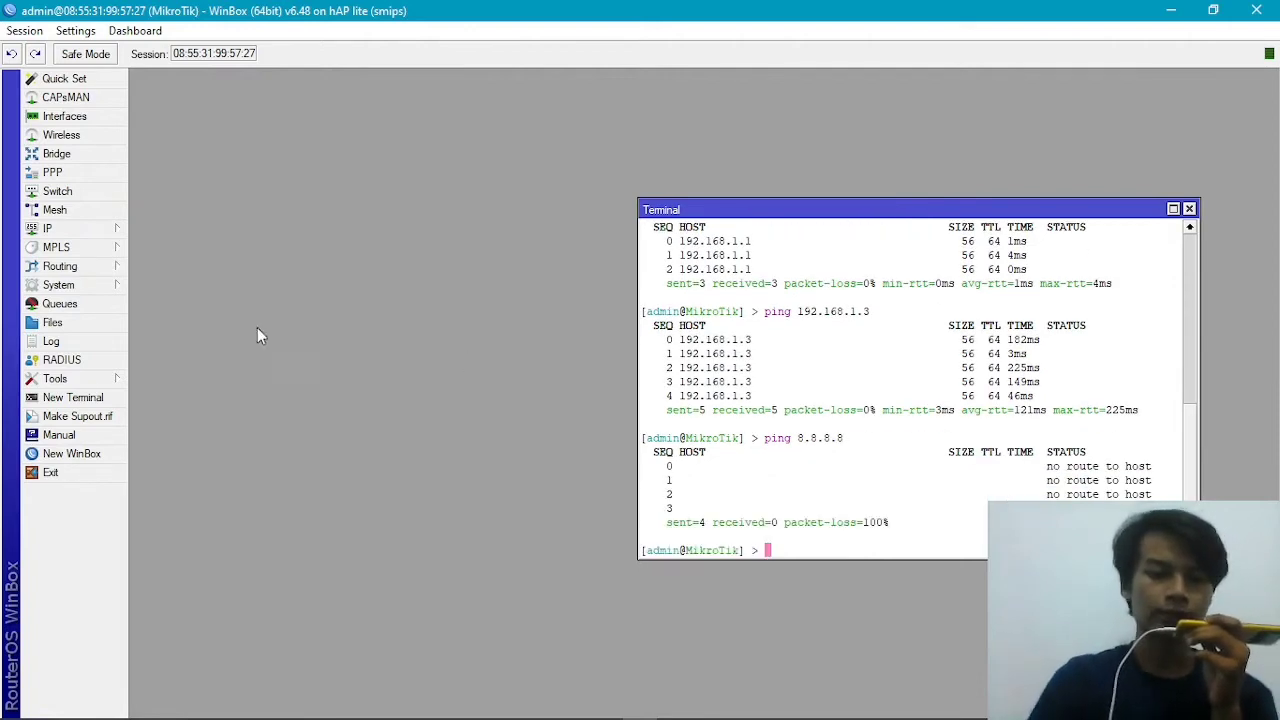
{"action": "left_click", "coordinate": [106, 229]}
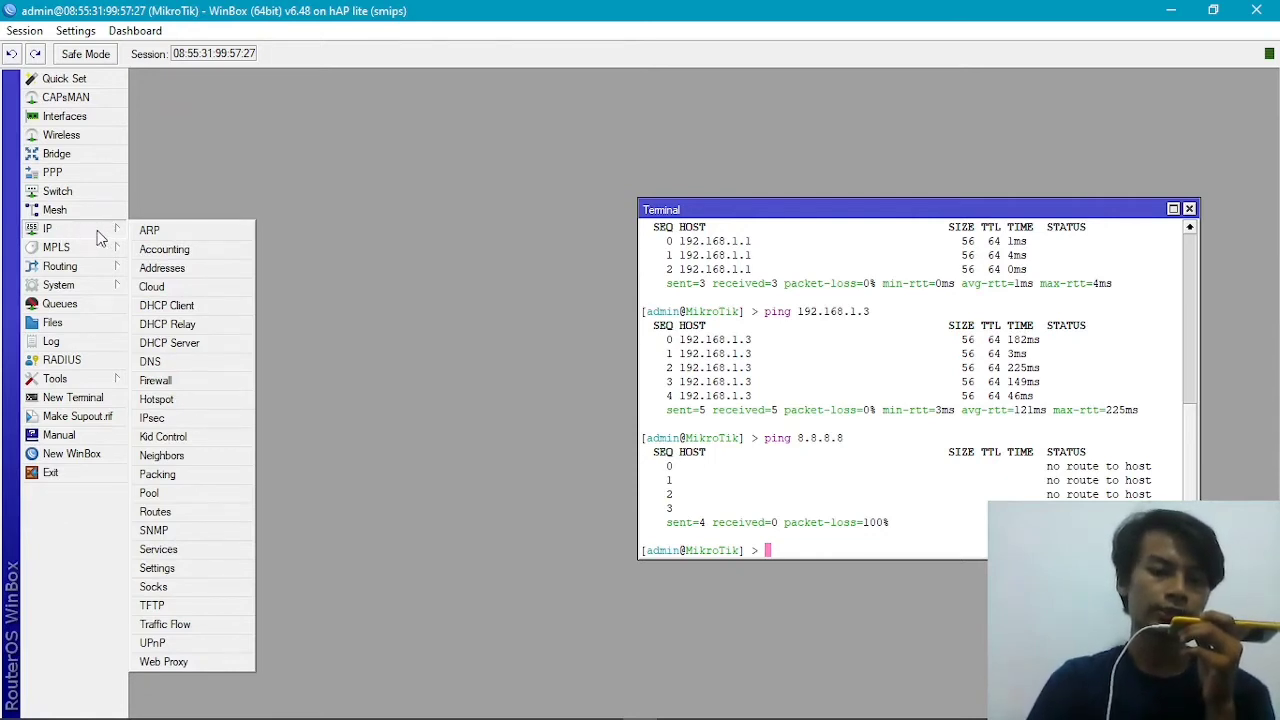
Step: Add a default route 0.0.0.0/0 via gateway 192.168.1.1 and close the route list
{"action": "left_click", "coordinate": [112, 247]}
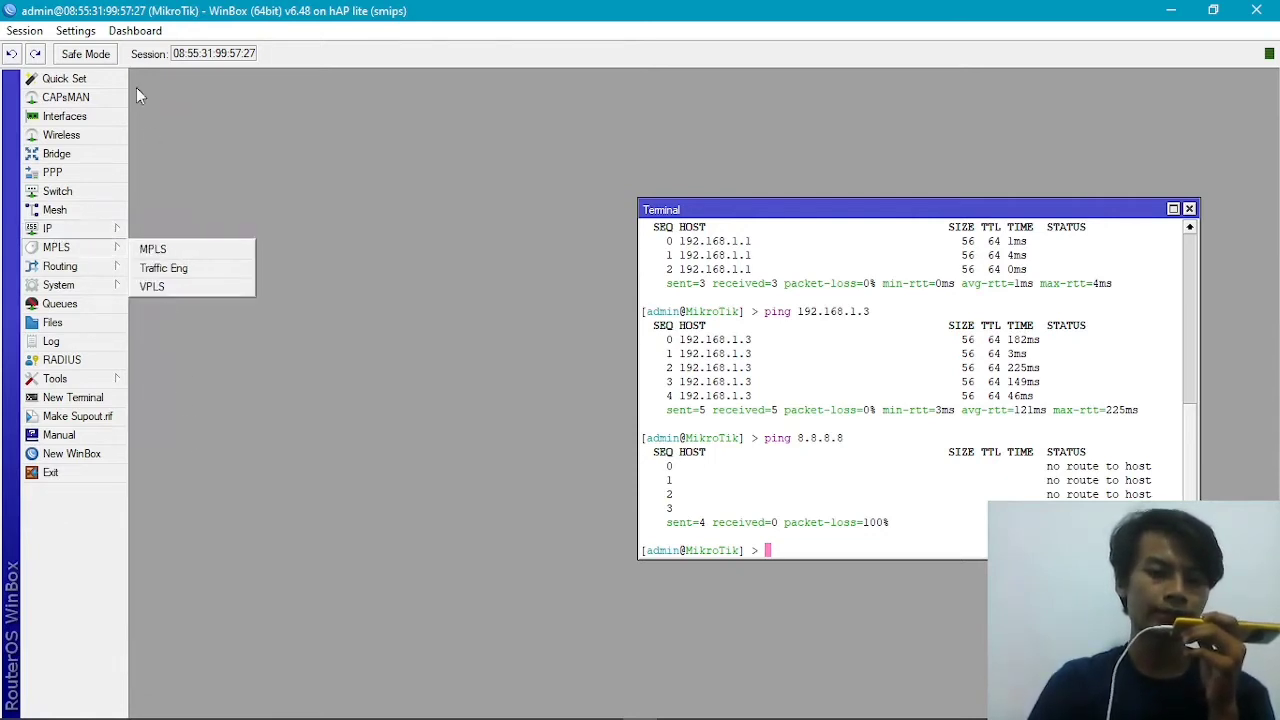
{"action": "left_click", "coordinate": [86, 230]}
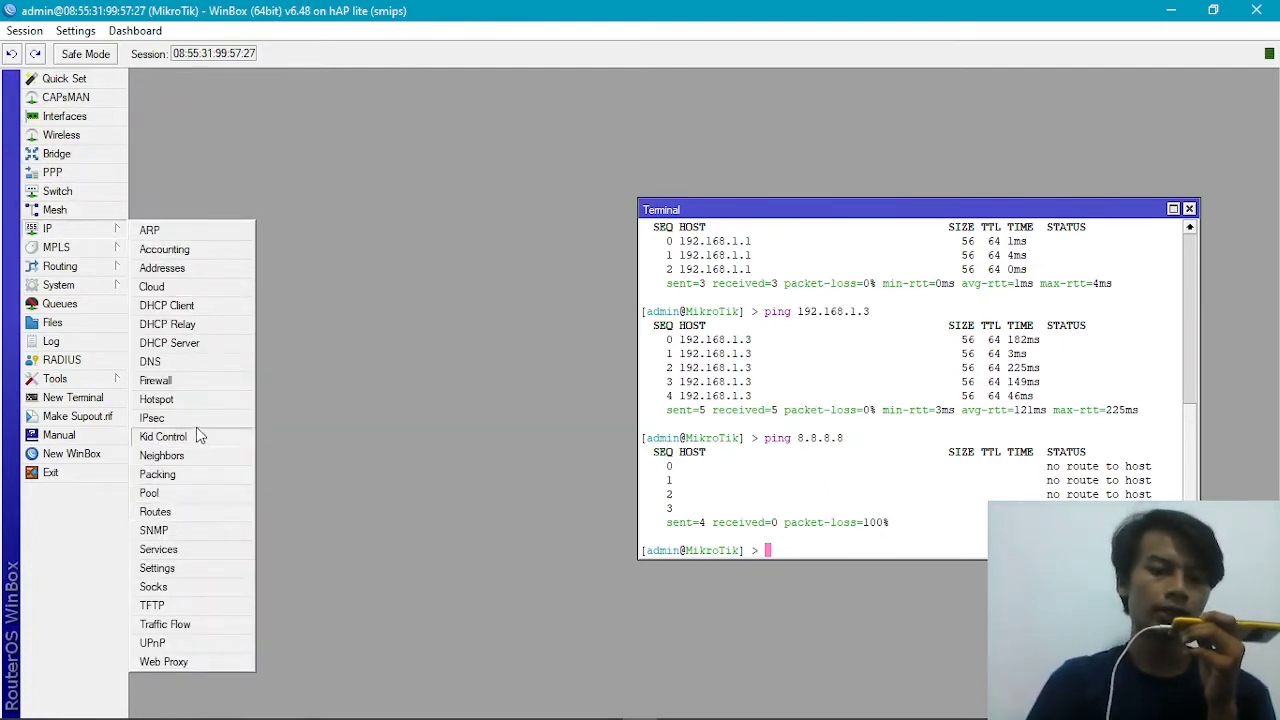
{"action": "left_click", "coordinate": [178, 512]}
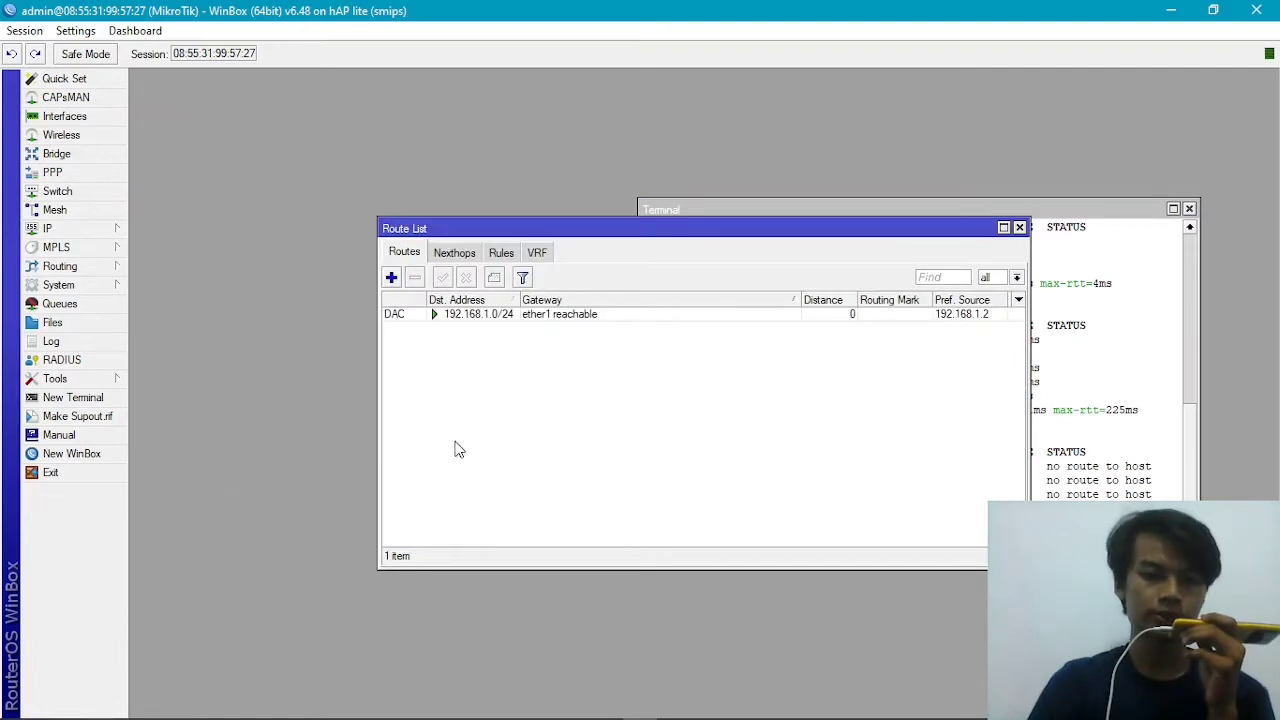
{"action": "left_click", "coordinate": [391, 277]}
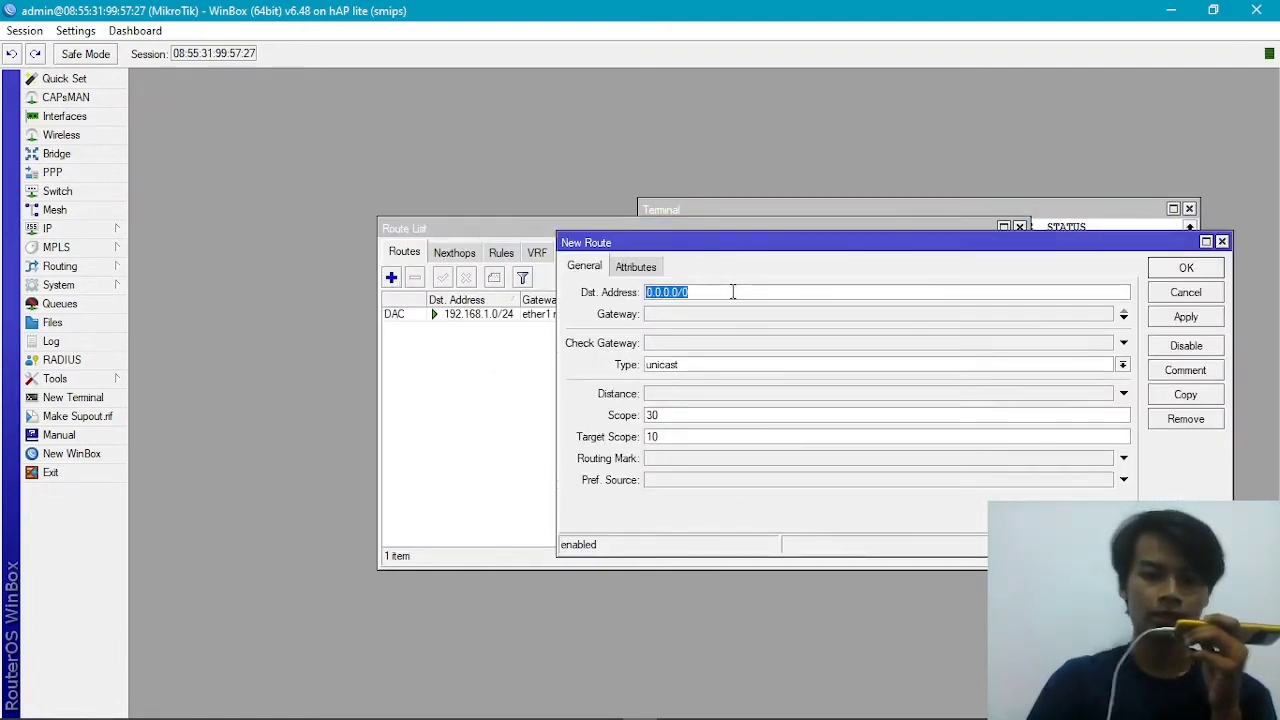
{"action": "left_click", "coordinate": [668, 313]}
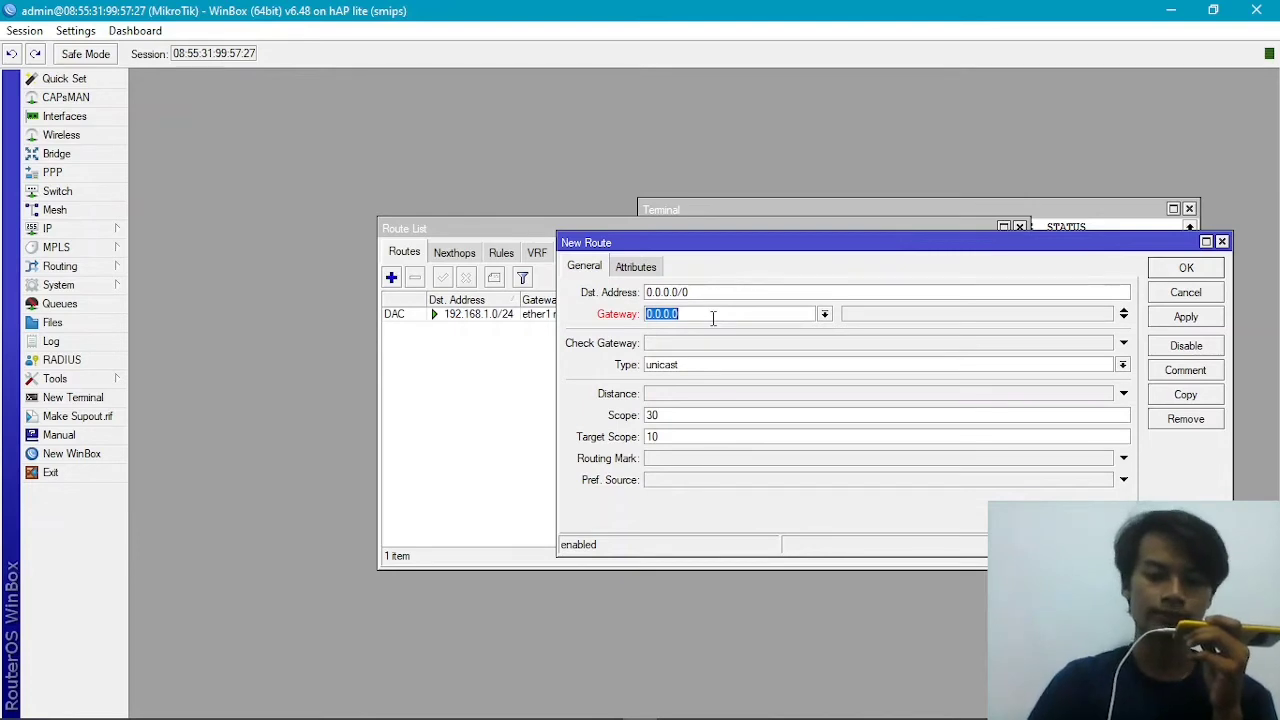
{"action": "type", "text": "19"}
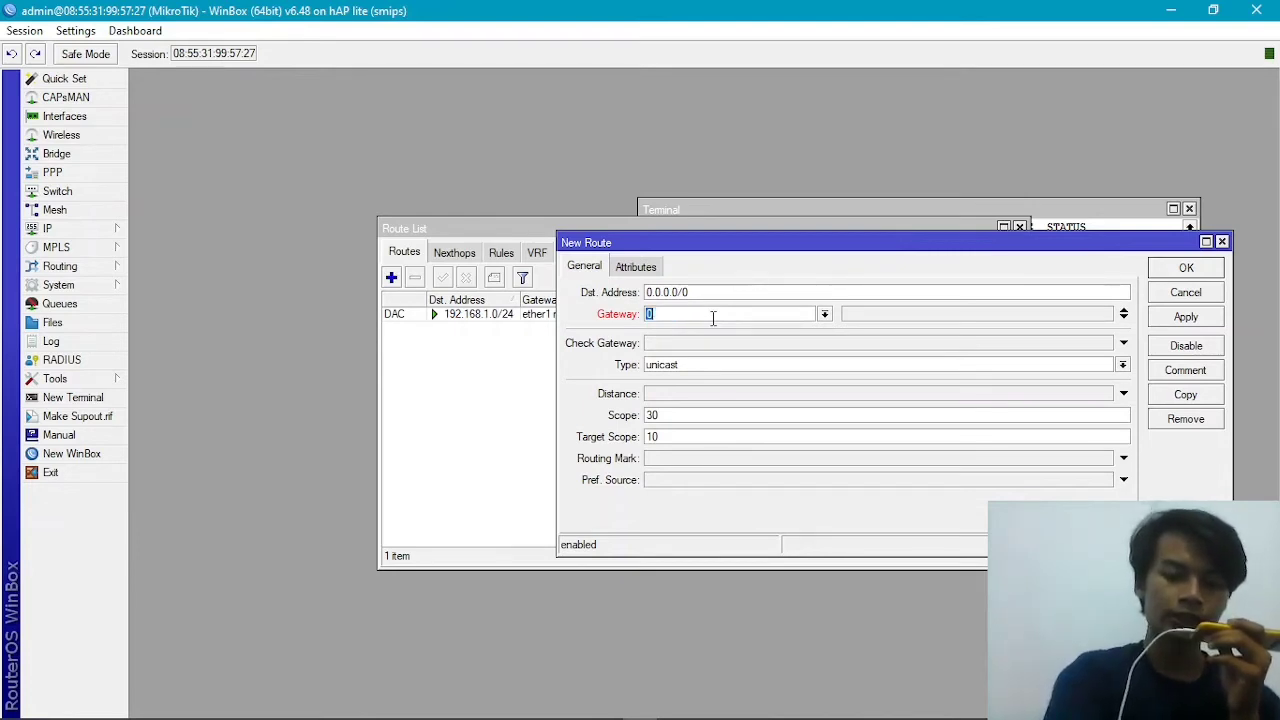
{"action": "type", "text": "2"}
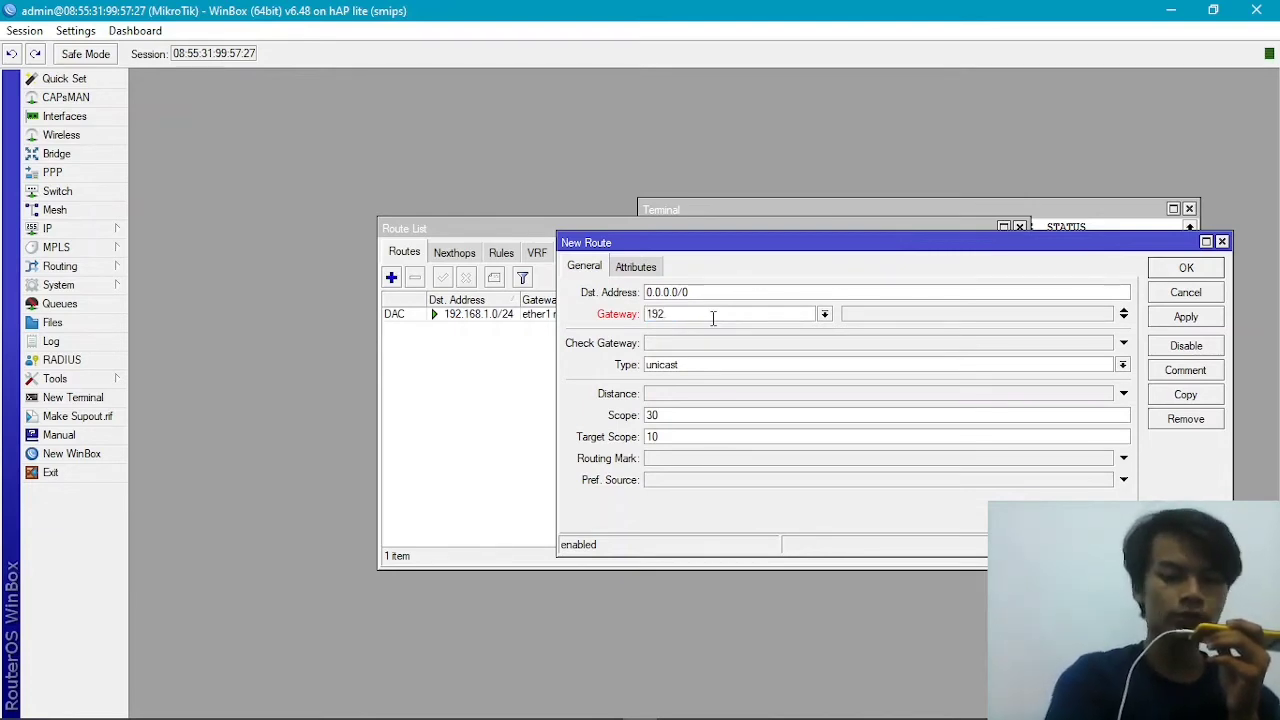
{"action": "type", "text": ".168."}
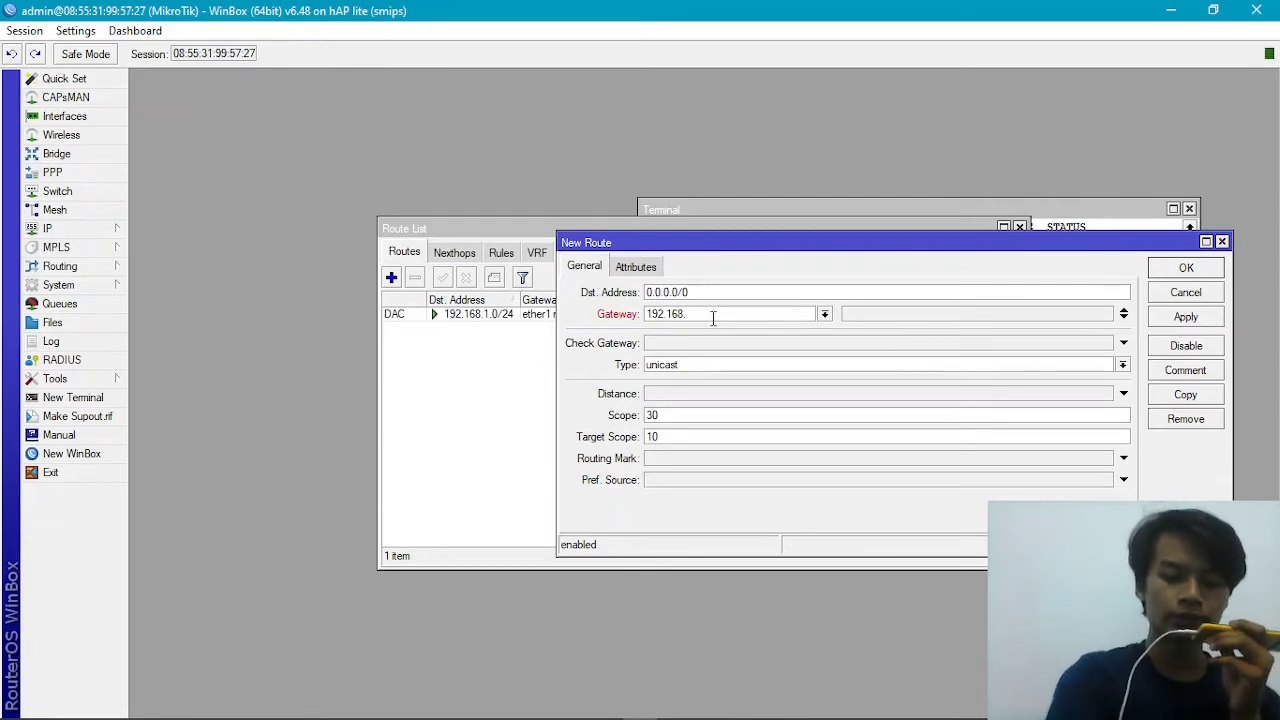
{"action": "type", "text": "1.1"}
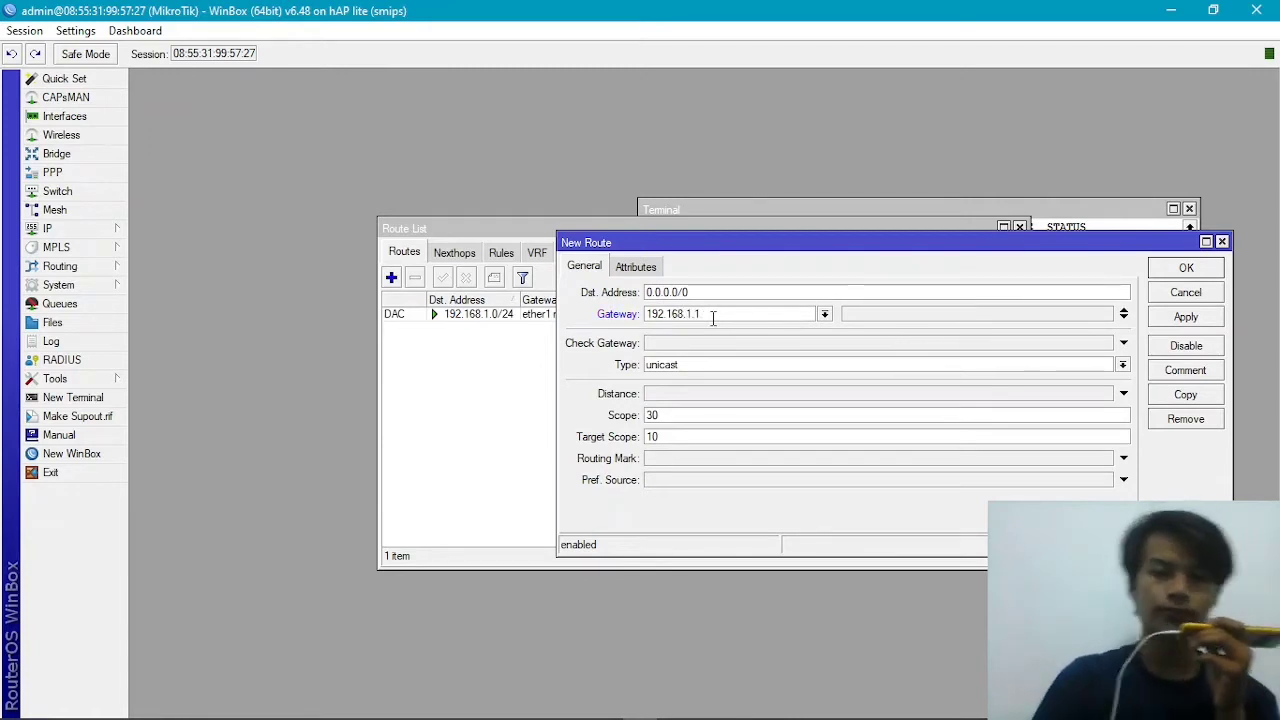
{"action": "left_click", "coordinate": [1185, 270]}
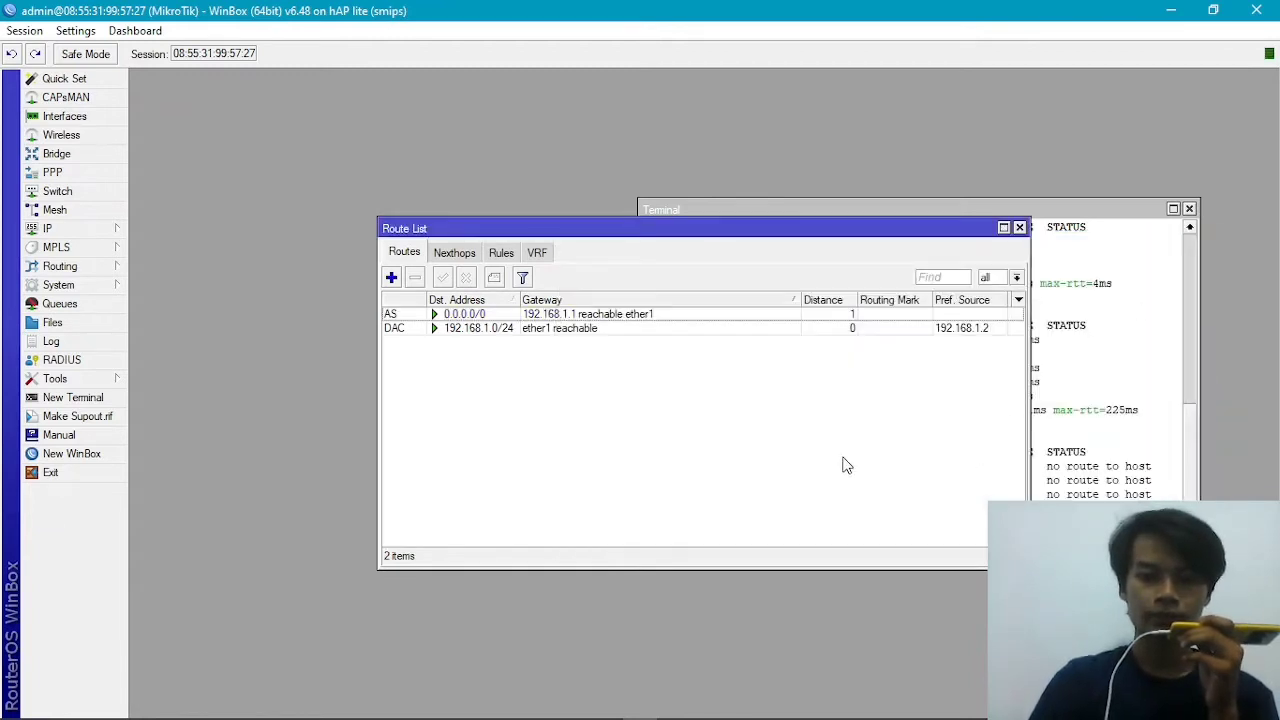
{"action": "left_click", "coordinate": [1019, 228]}
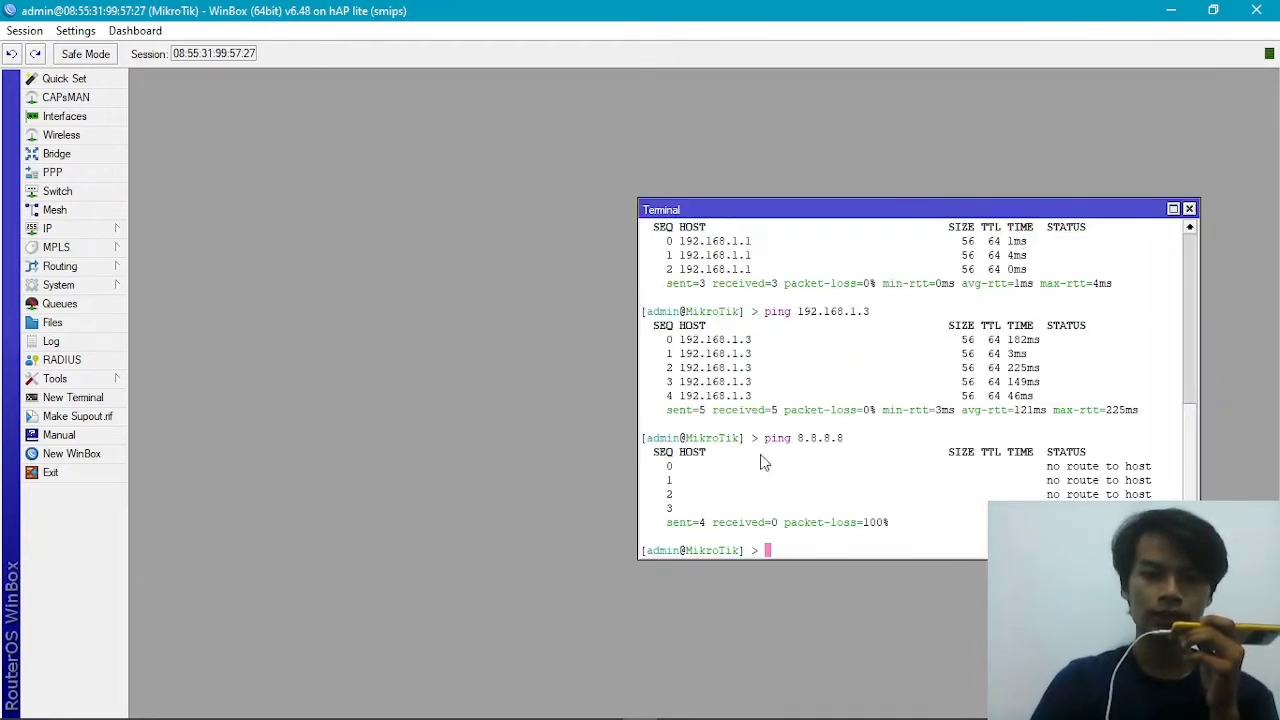
Step: Rerun the ping to 8.8.8.8 and confirm four of four replies succeed
{"action": "key", "text": "Up"}
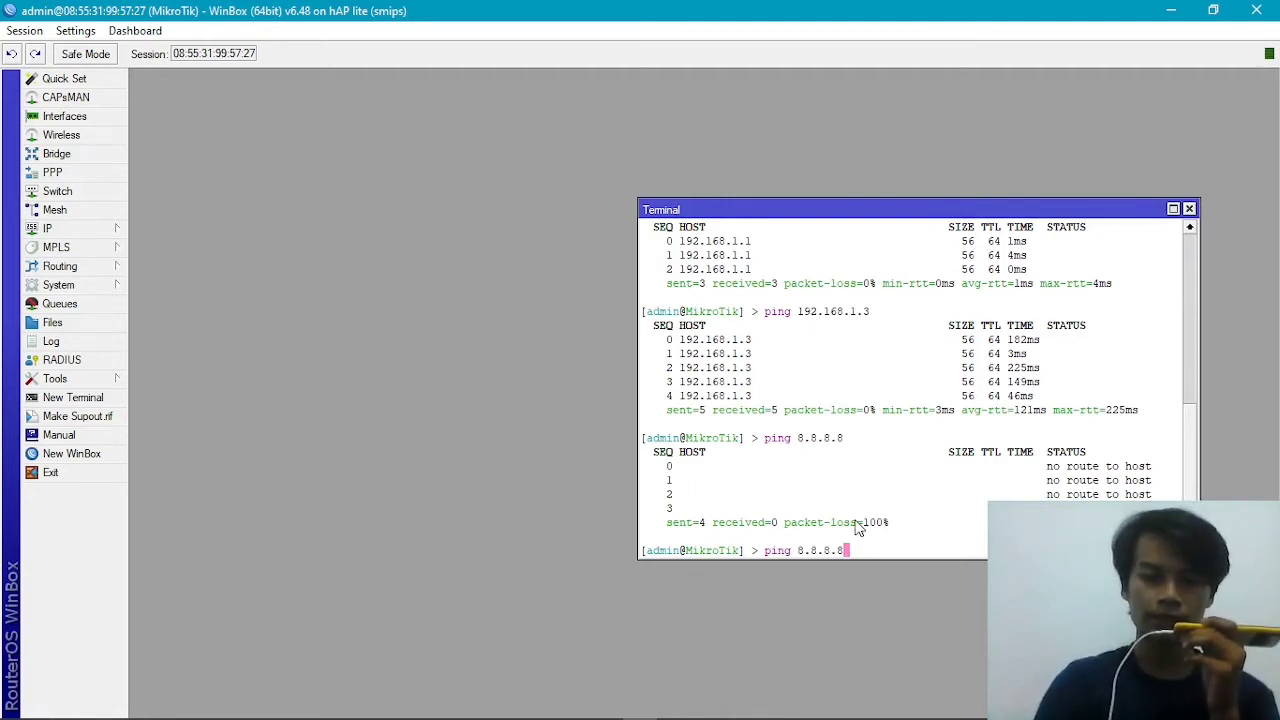
{"action": "key", "text": "Return"}
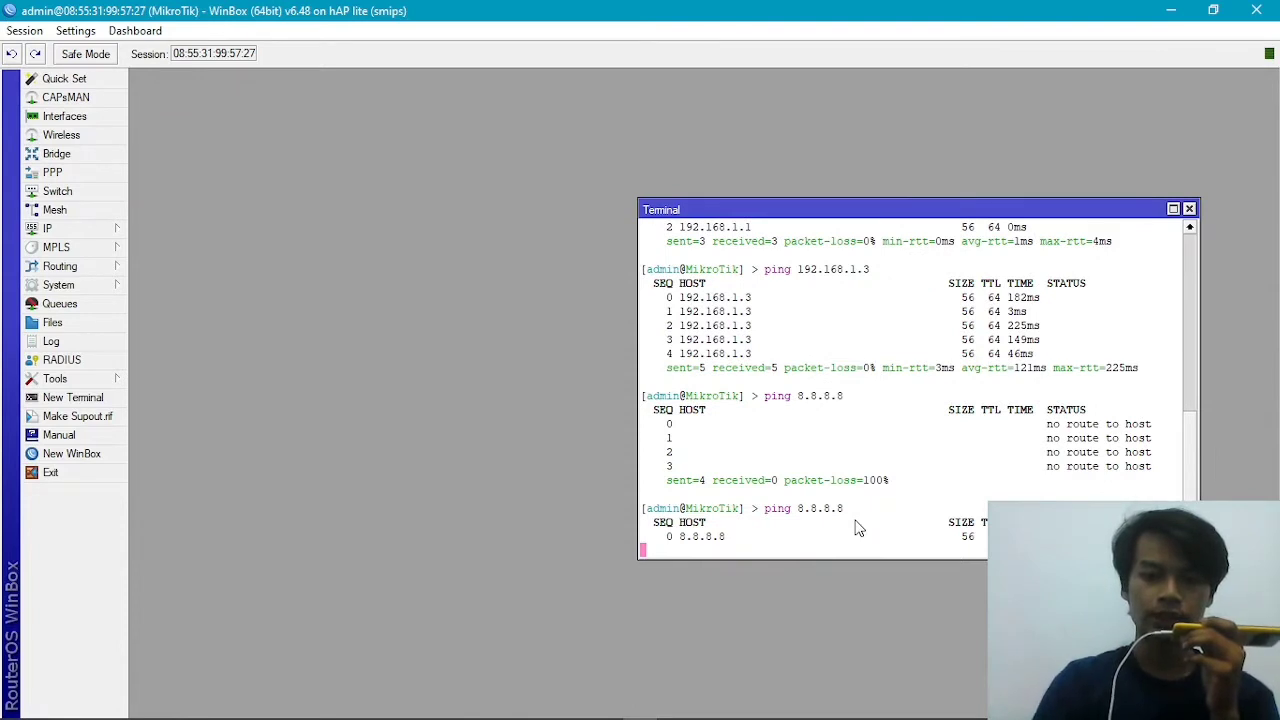
{"action": "key", "text": "ctrl+c"}
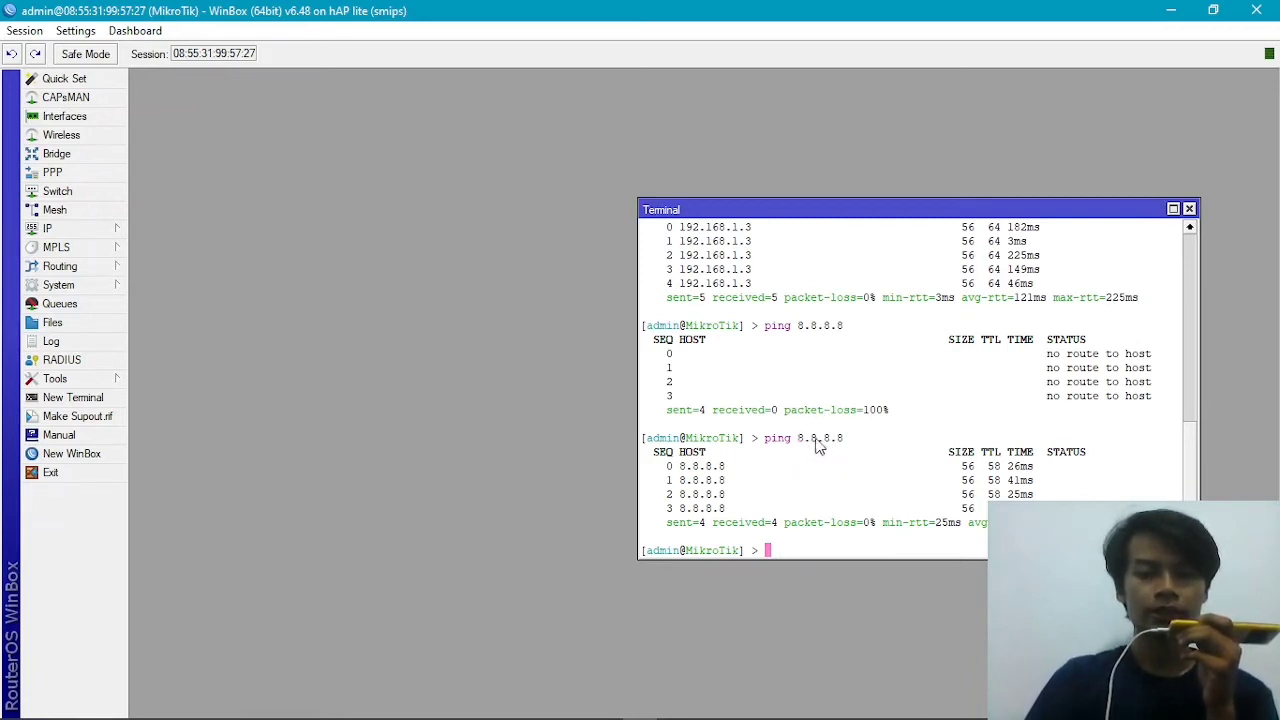
{"action": "left_click_drag", "start_coordinate": [797, 445], "coordinate": [845, 445]}
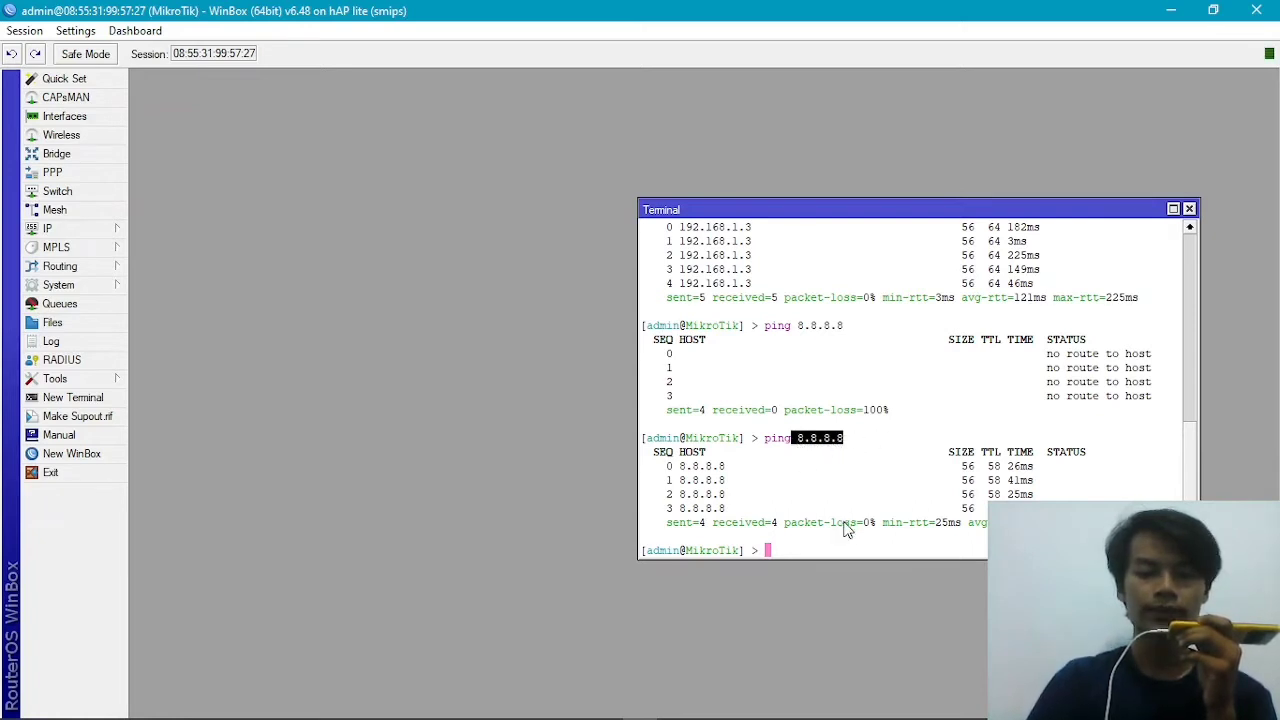
{"action": "left_click", "coordinate": [817, 558]}
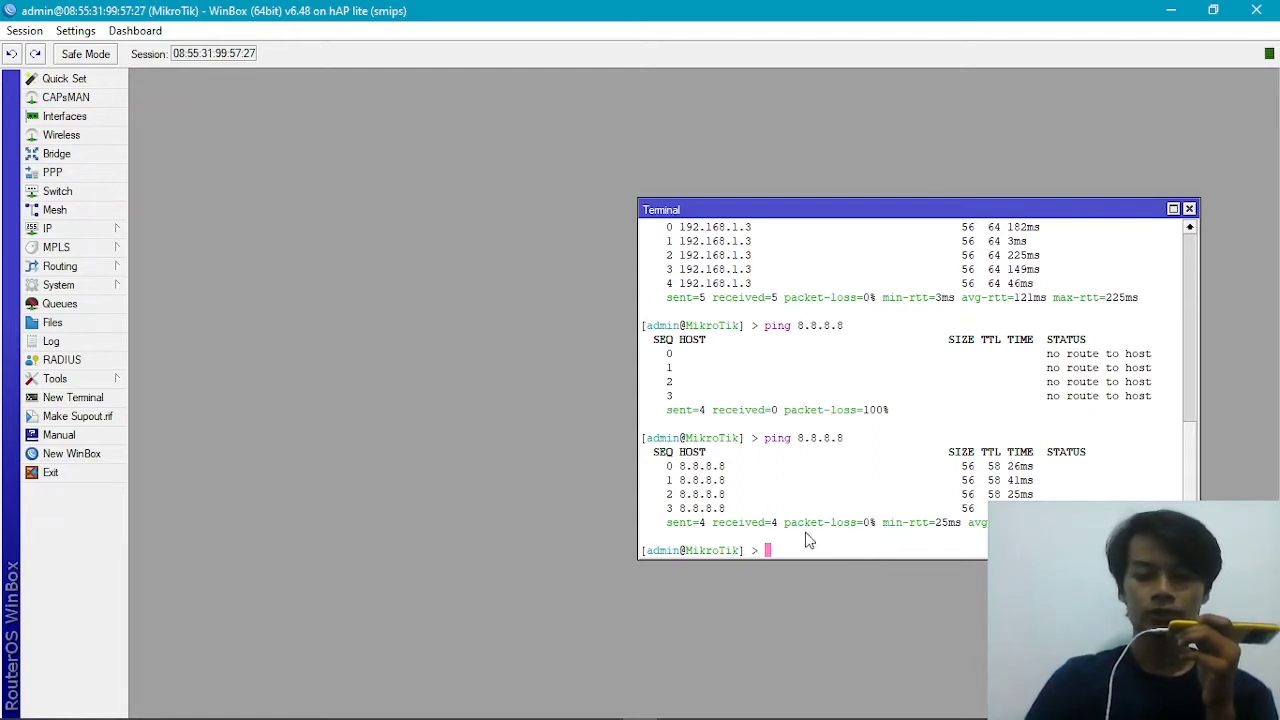
{"action": "key", "text": "Up"}
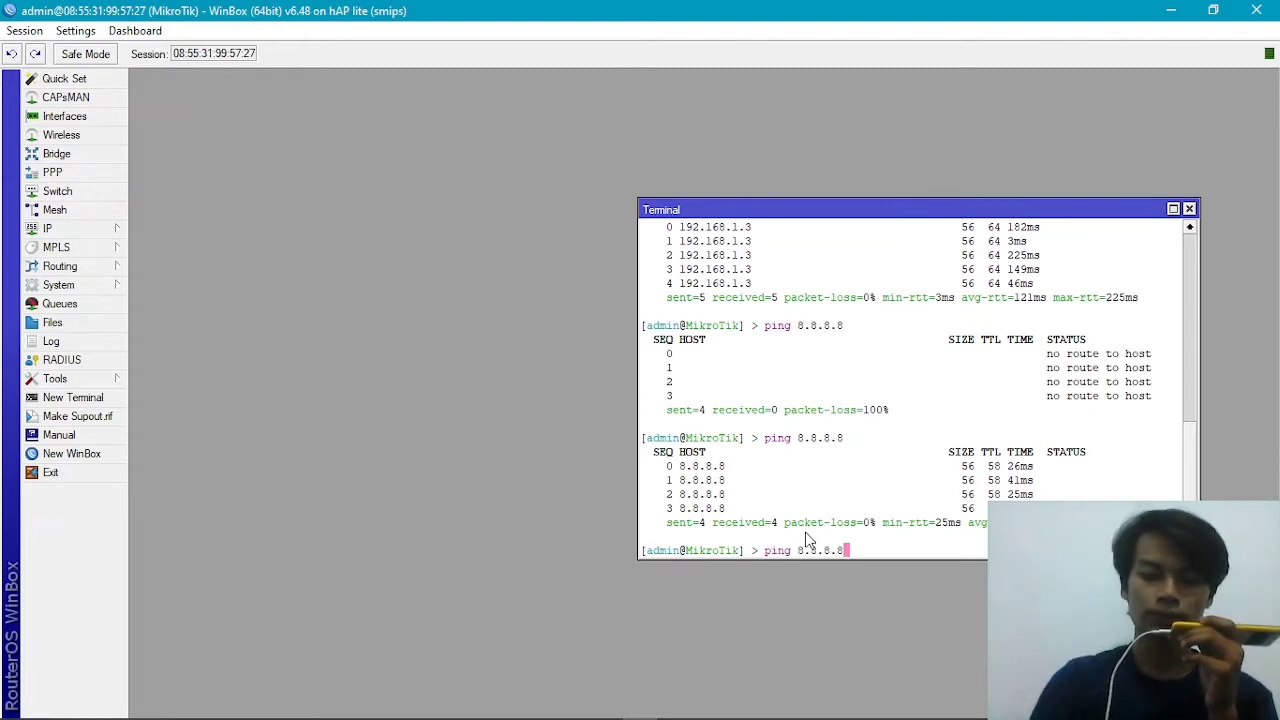
{"action": "key", "text": "BackSpace"}
{"action": "key", "text": "BackSpace"}
{"action": "key", "text": "BackSpace"}
{"action": "key", "text": "BackSpace"}
{"action": "key", "text": "BackSpace"}
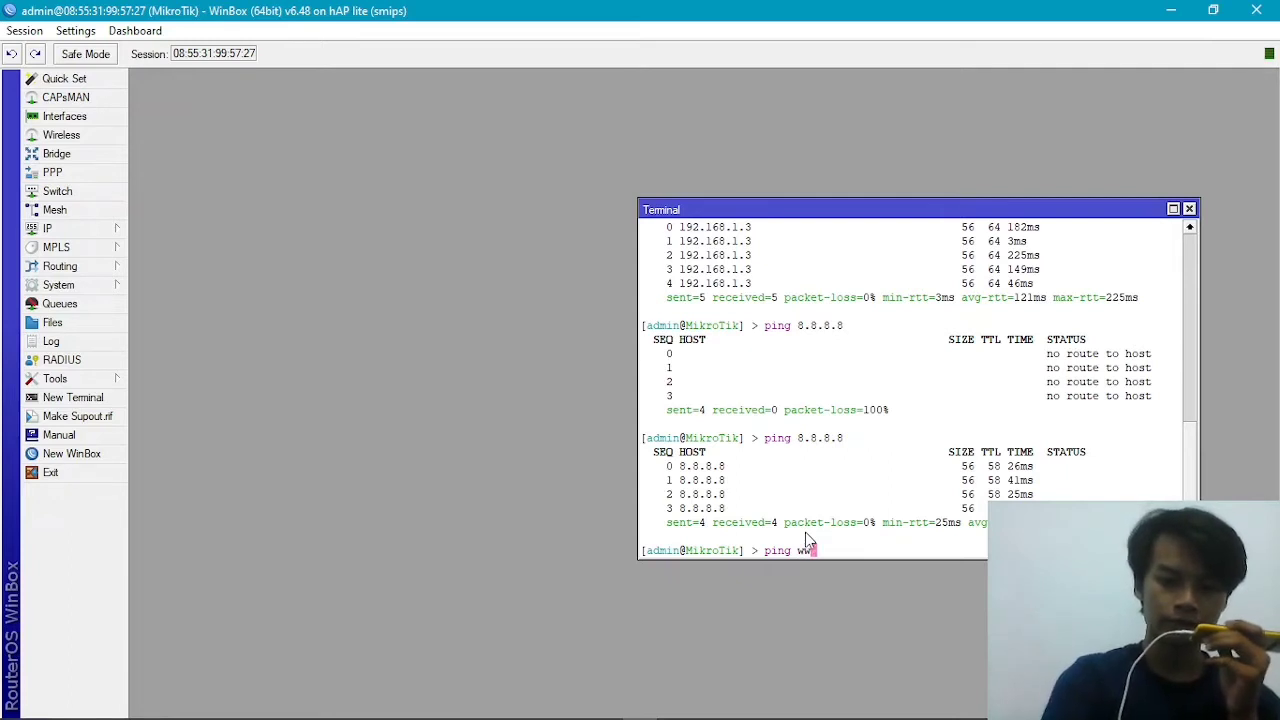
{"action": "type", "text": "www."}
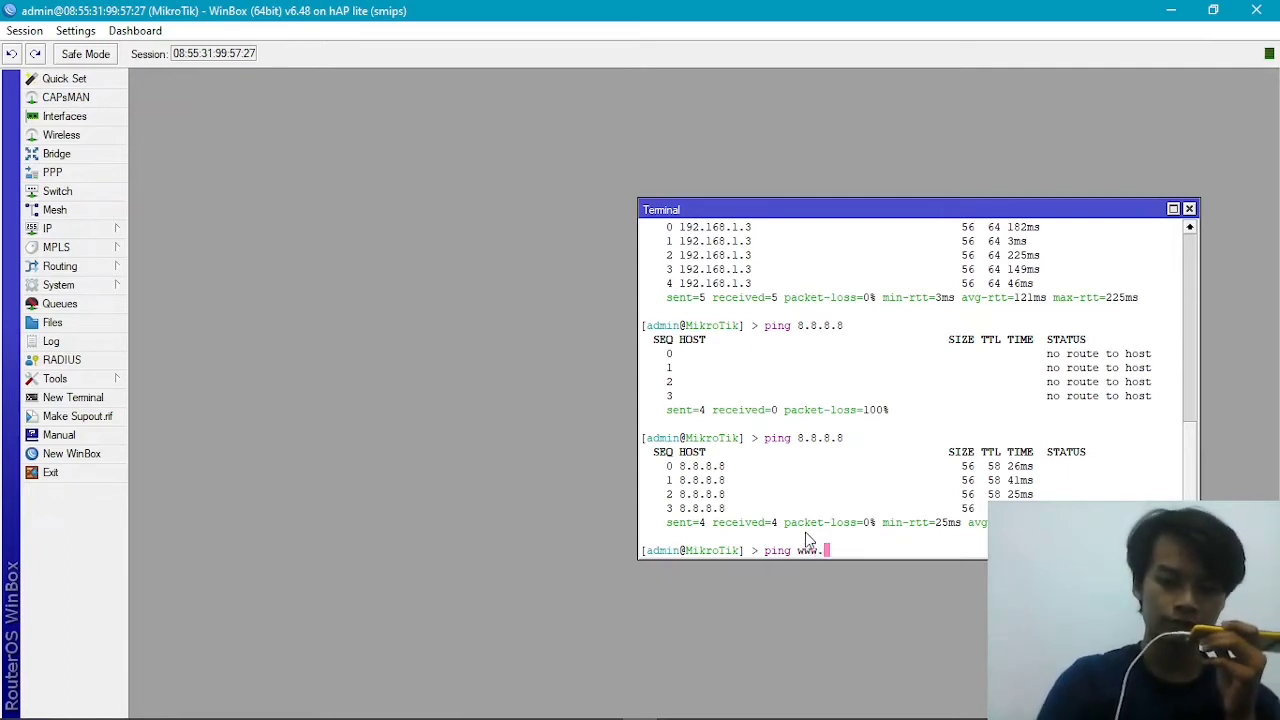
{"action": "type", "text": "you"}
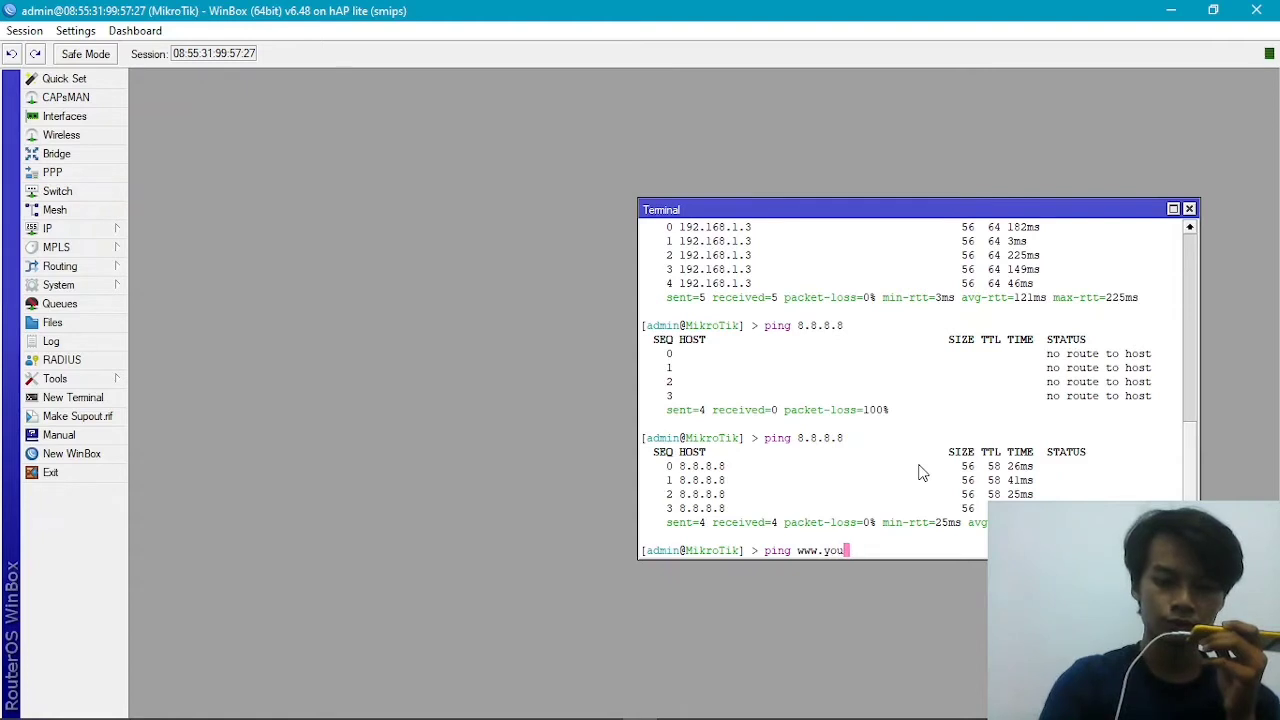
{"action": "type", "text": "tube"}
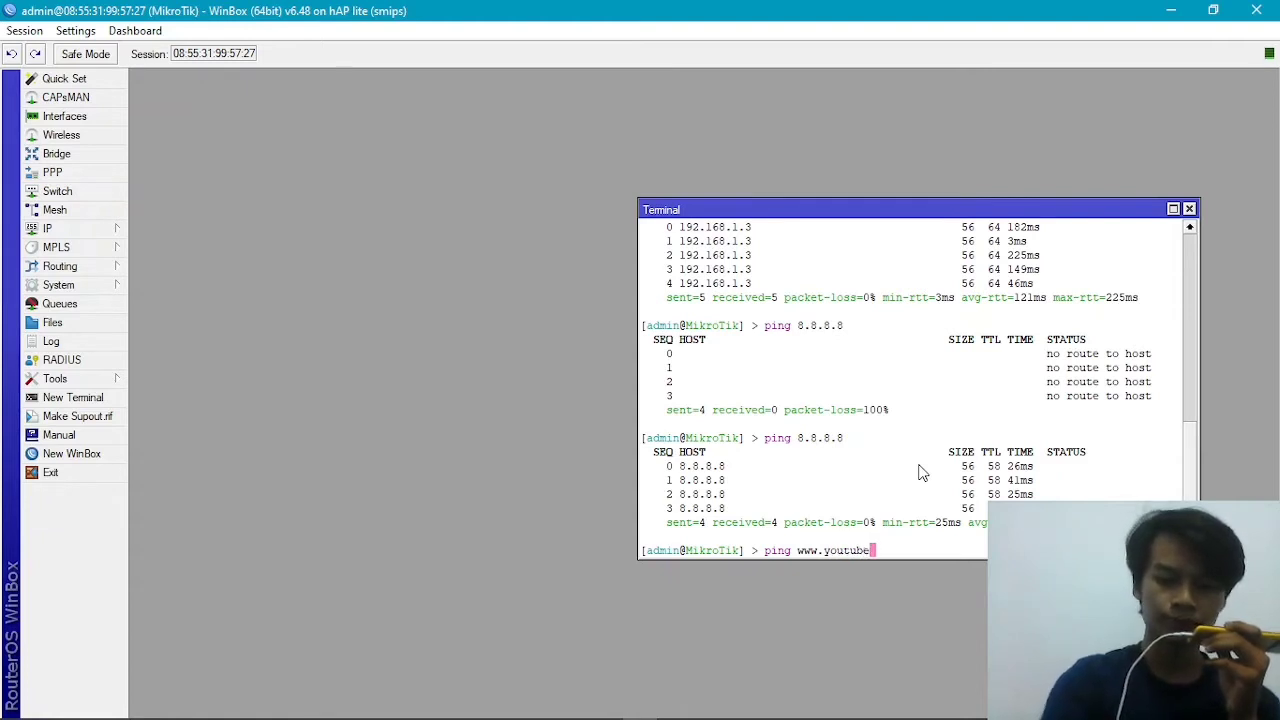
{"action": "type", "text": ".com"}
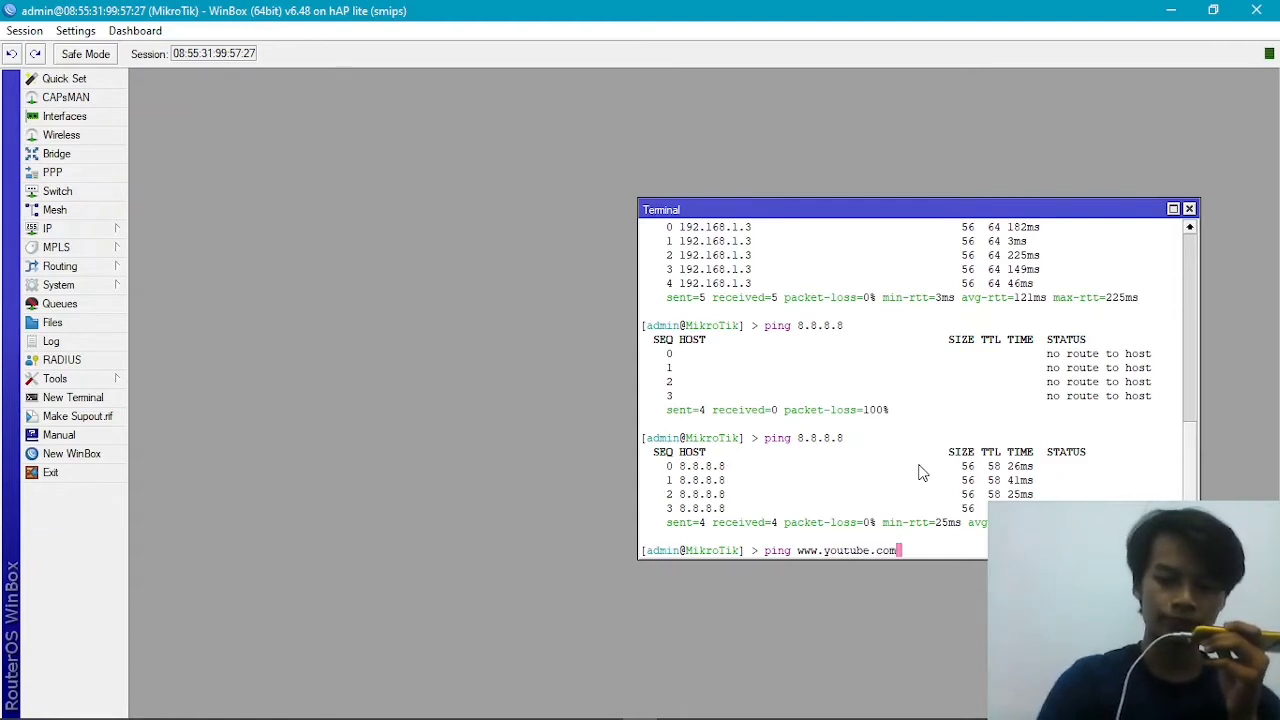
{"action": "key", "text": "Return"}
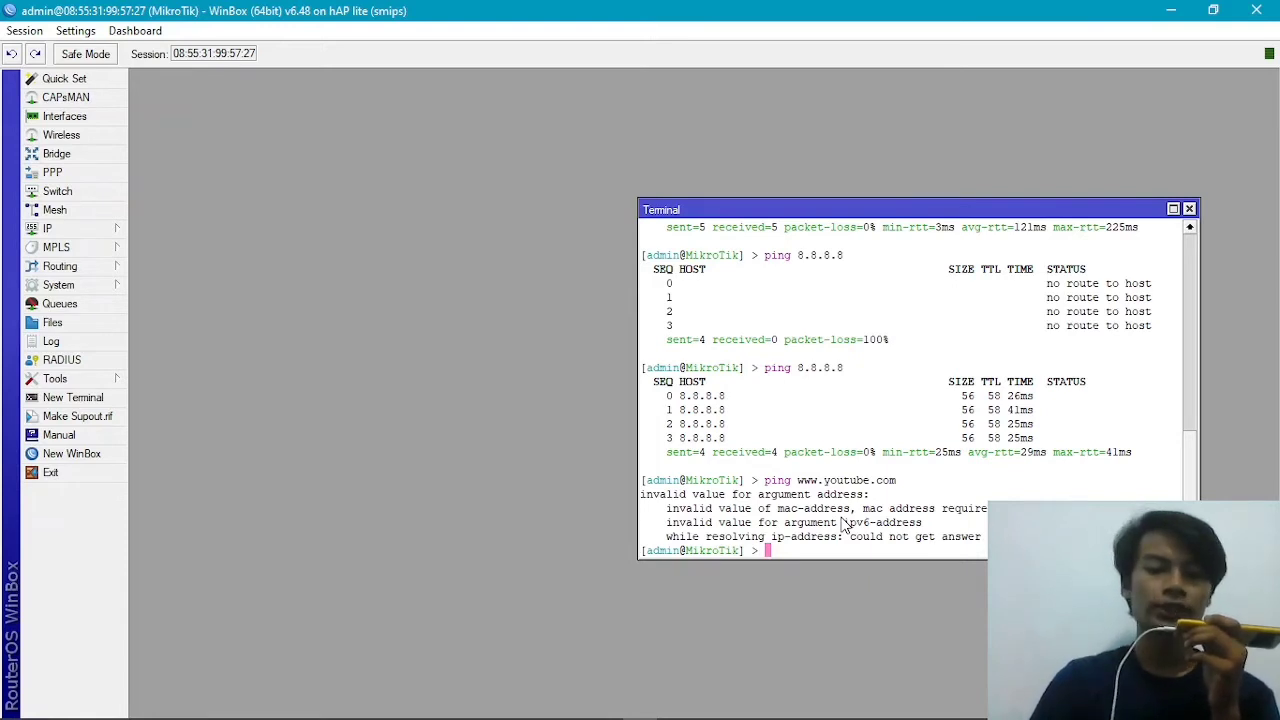
Step: Set DNS servers 1.1.1.1 and 1.0.0.1 with Allow Remote Requests enabled
{"action": "left_click", "coordinate": [100, 232]}
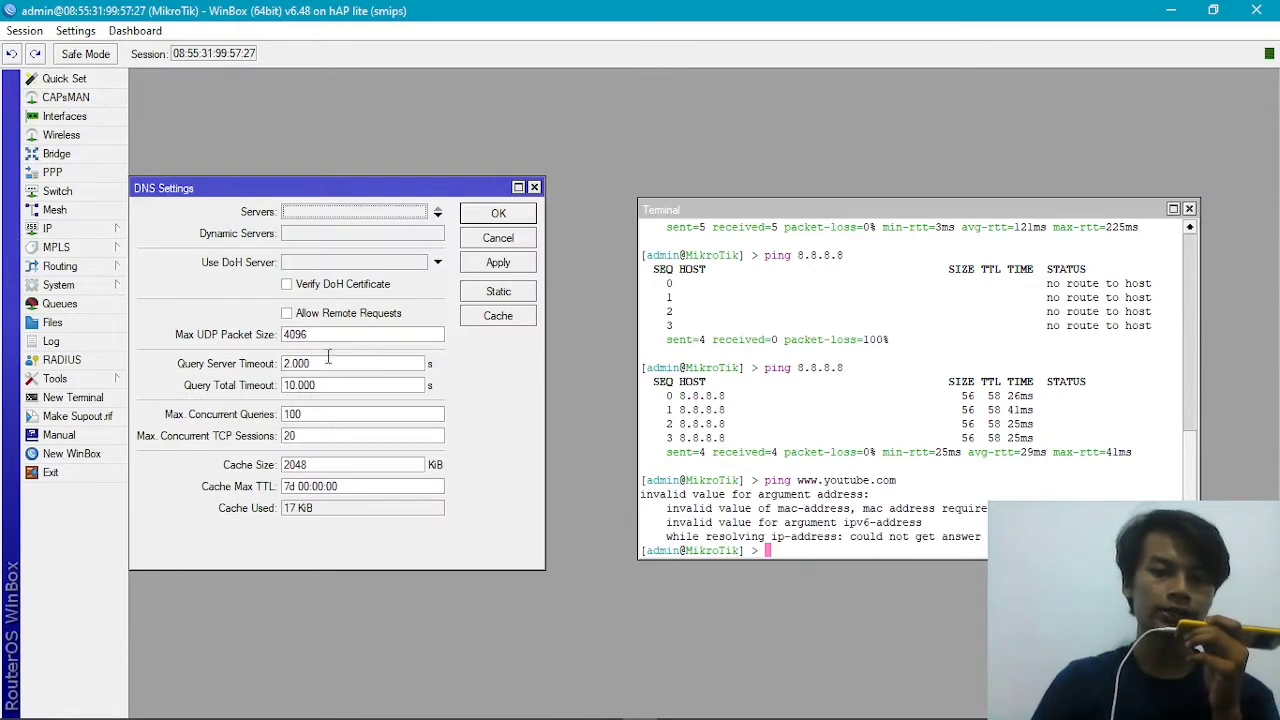
{"action": "left_click", "coordinate": [346, 211]}
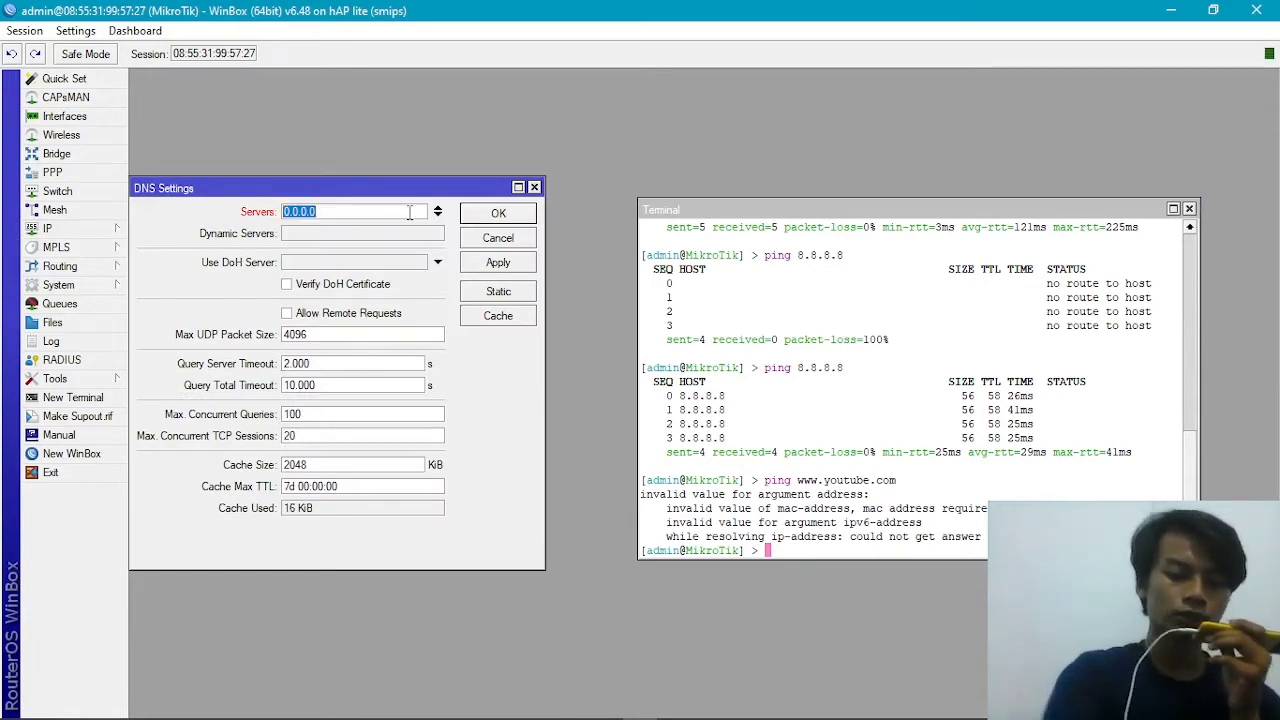
{"action": "type", "text": "1.1.1.1"}
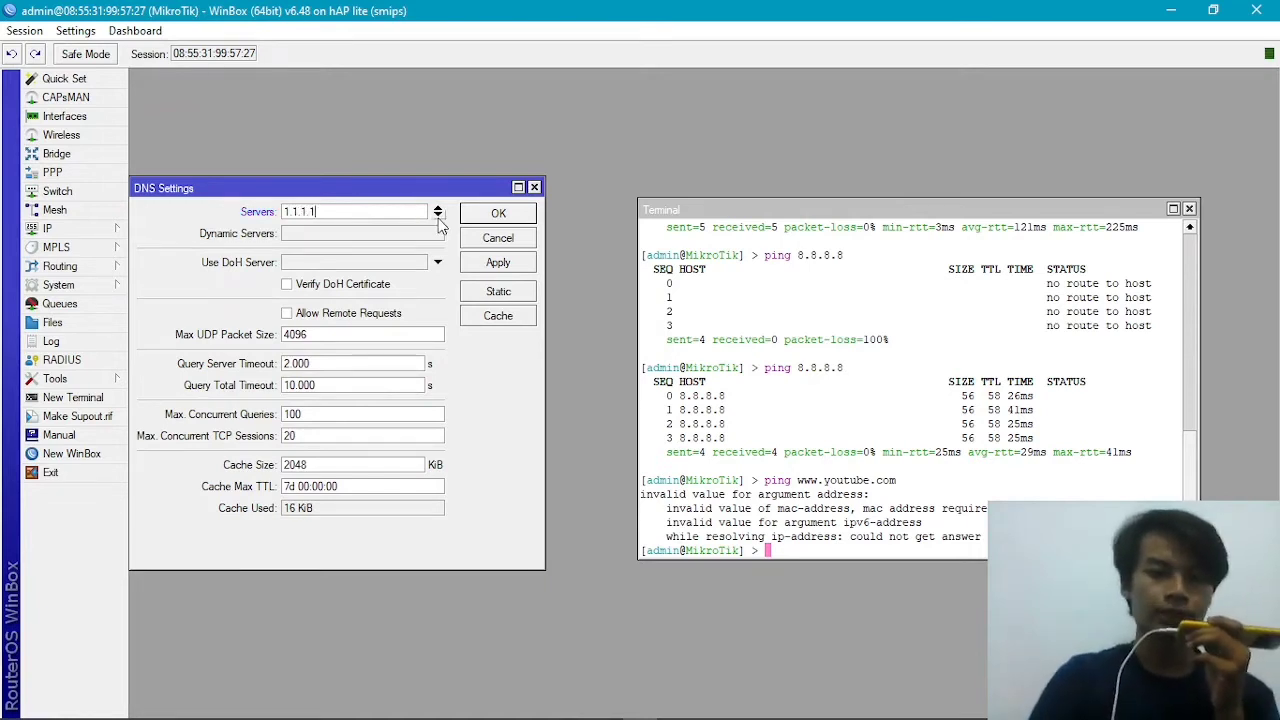
{"action": "left_click", "coordinate": [437, 216]}
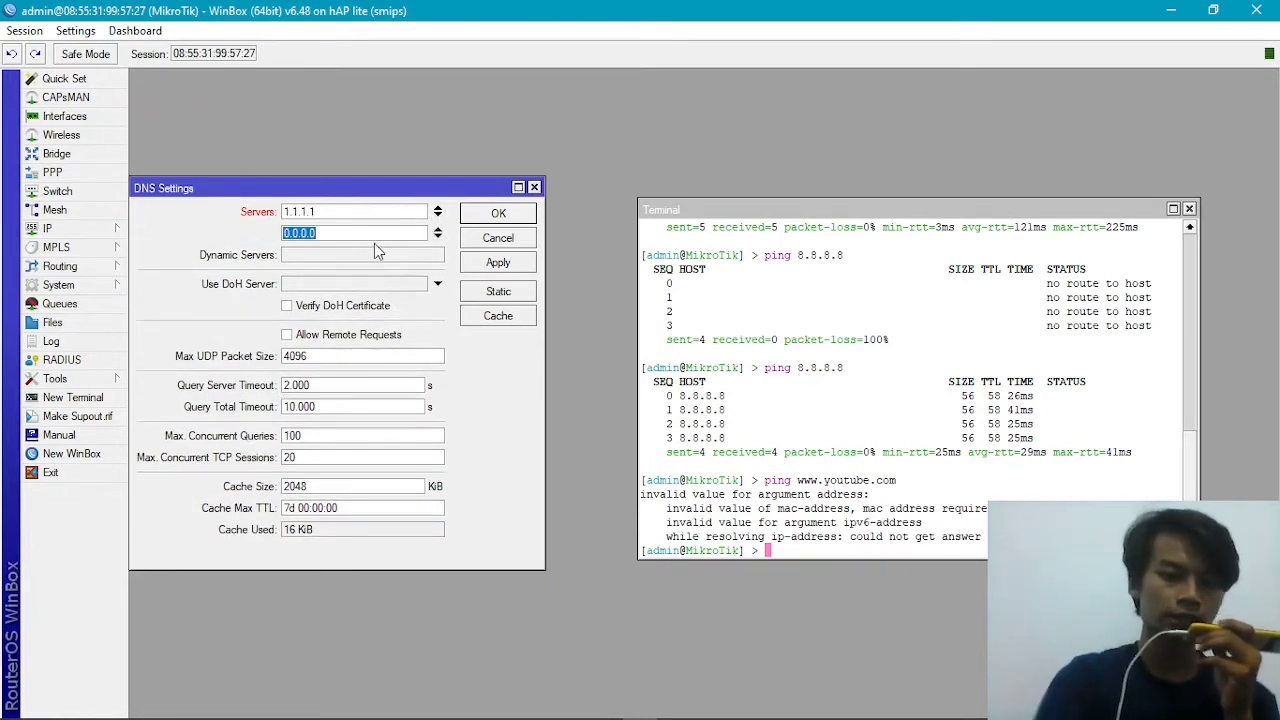
{"action": "type", "text": "1"}
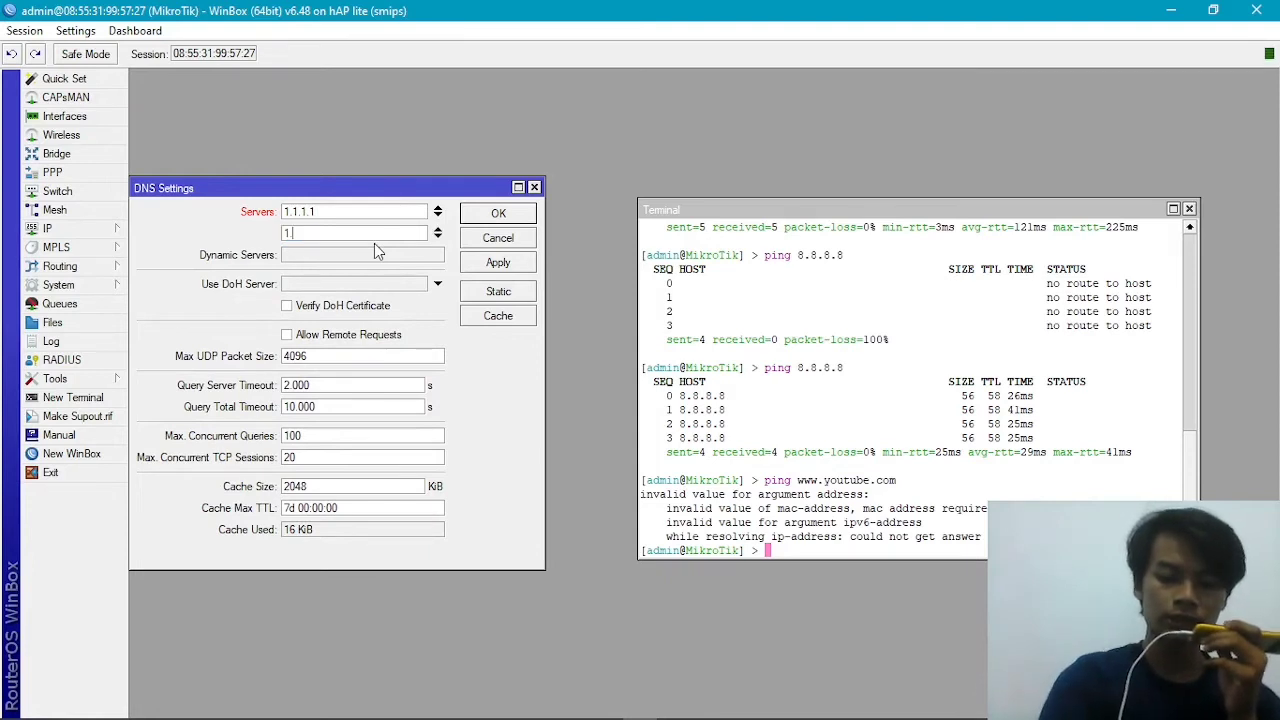
{"action": "type", "text": ".0.0.1"}
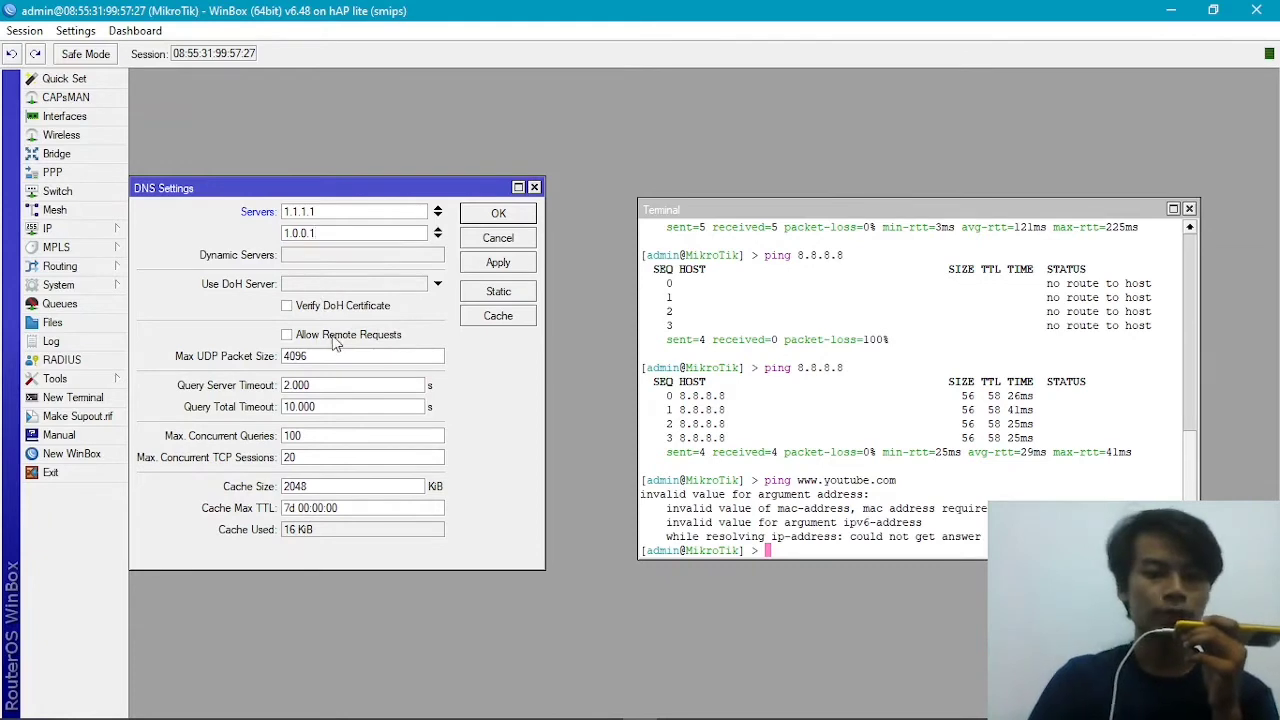
{"action": "left_click", "coordinate": [302, 340]}
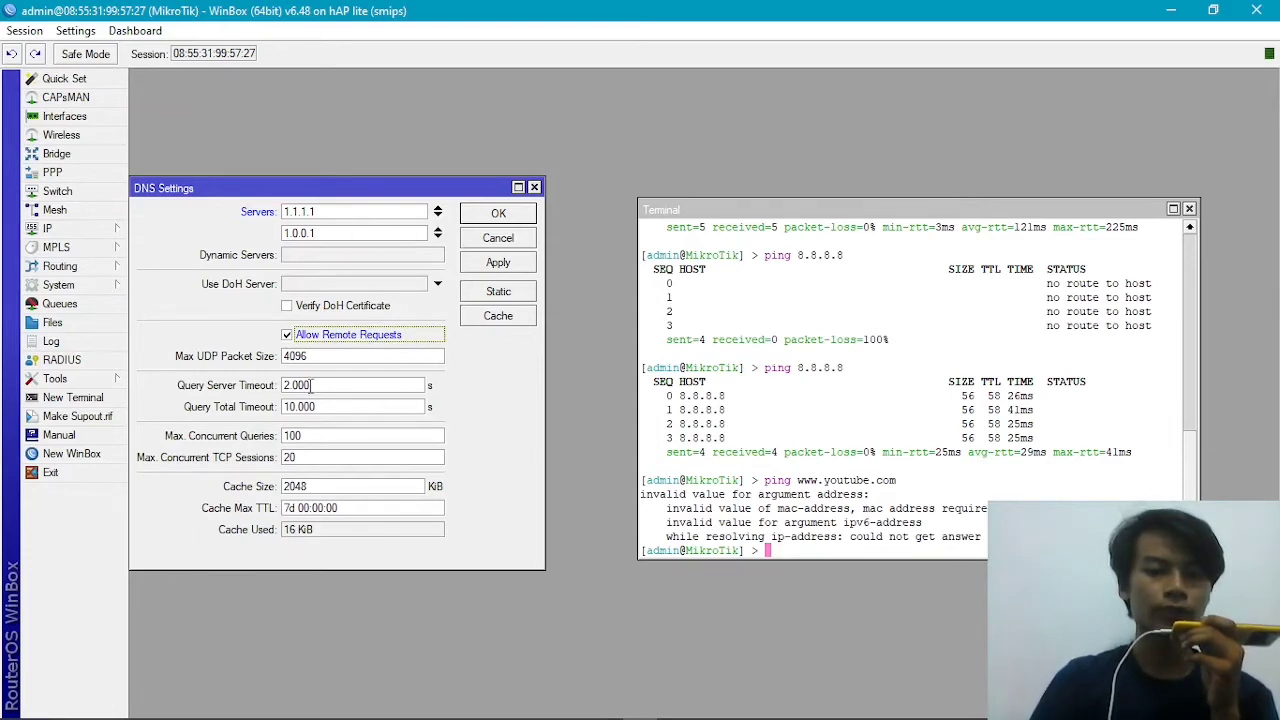
{"action": "left_click", "coordinate": [483, 218]}
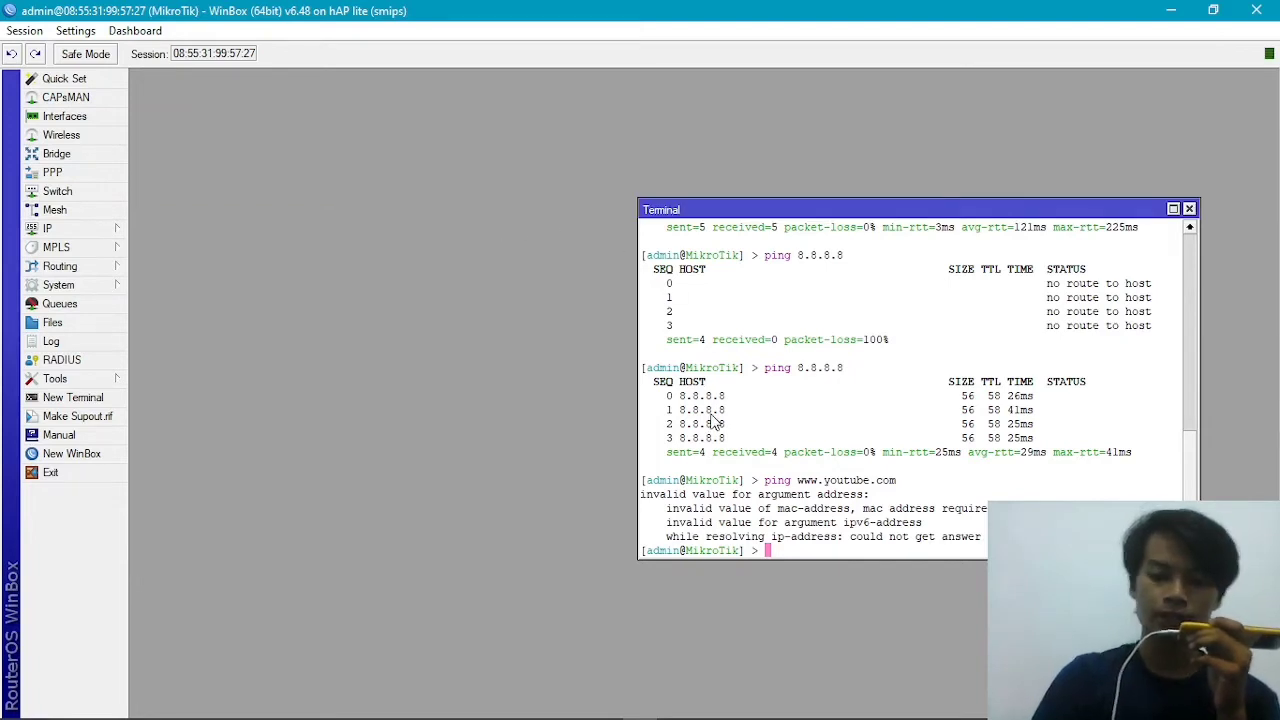
{"action": "key", "text": "Up"}
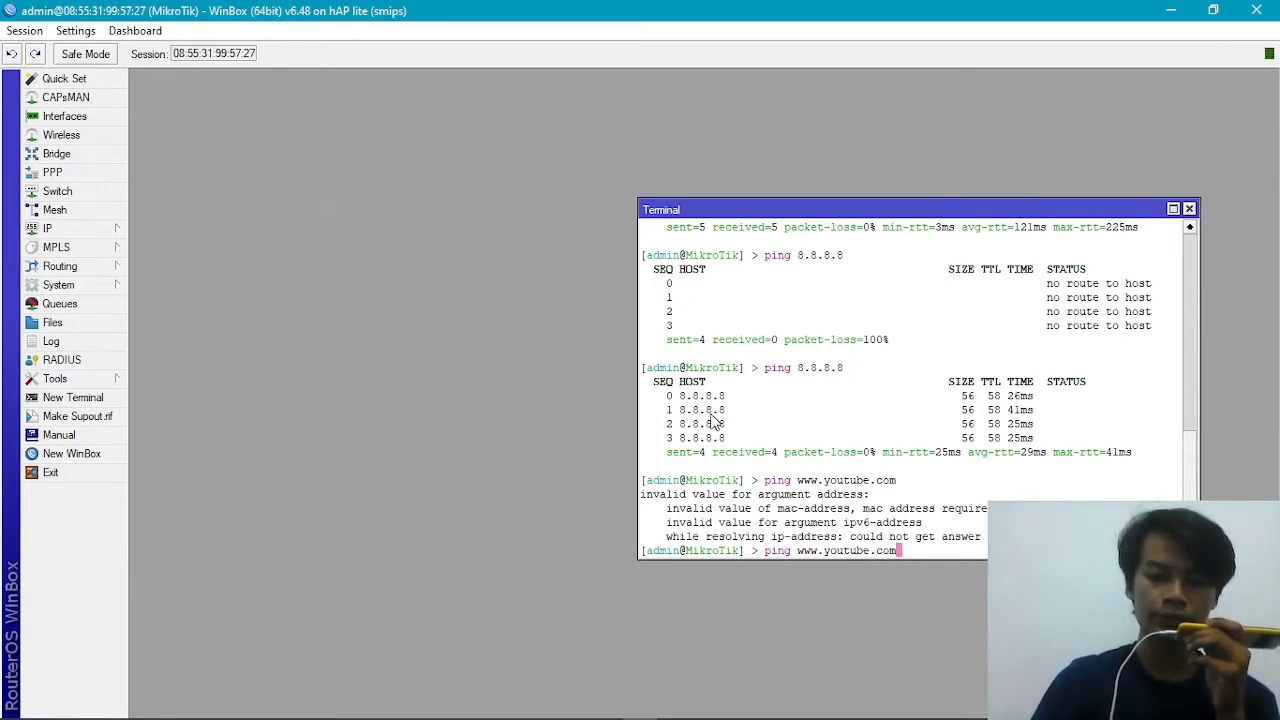
{"action": "key", "text": "Return"}
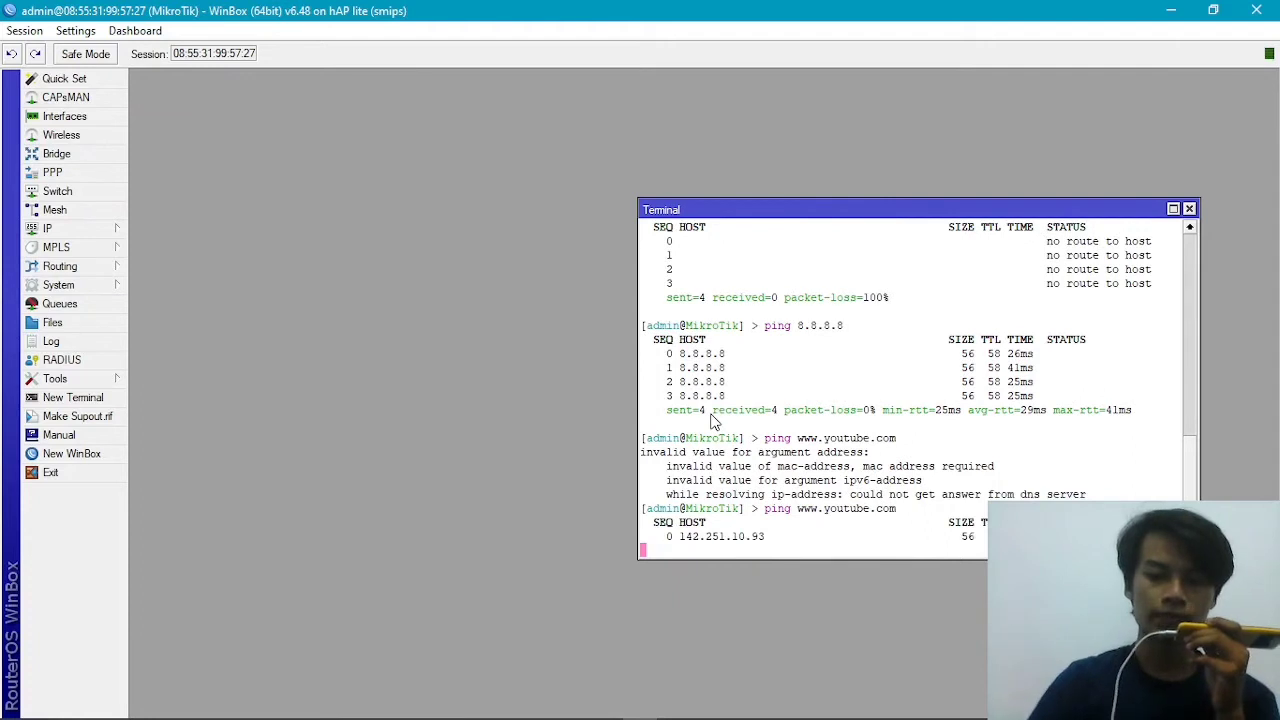
{"action": "key", "text": "ctrl+c"}
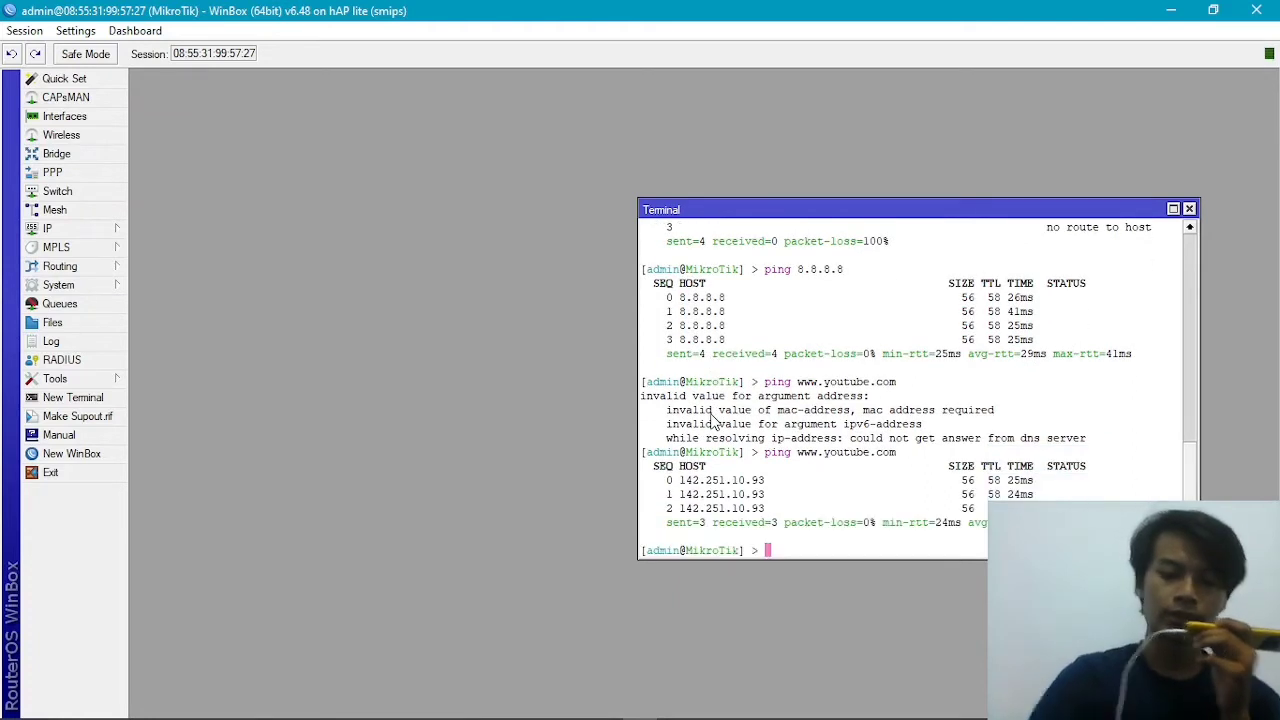
{"action": "left_click", "coordinate": [1189, 209]}
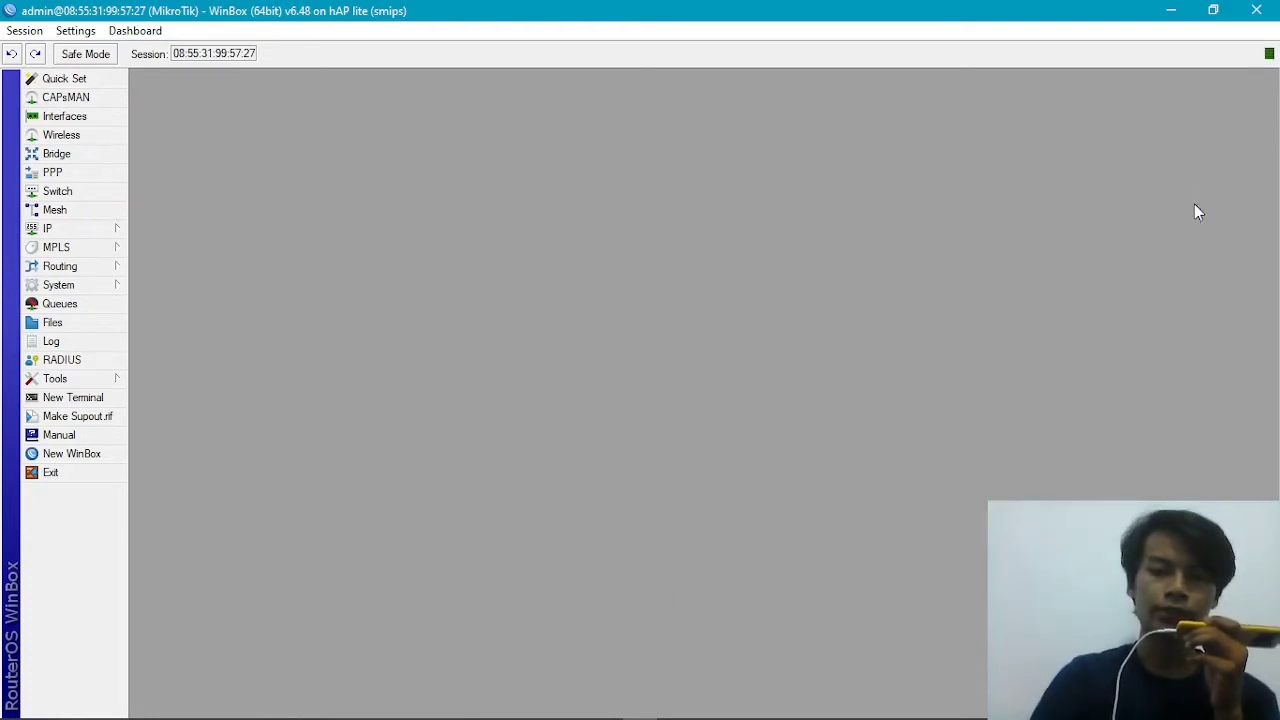
Step: Bring up the IP settings menu again
{"action": "left_click", "coordinate": [117, 230]}
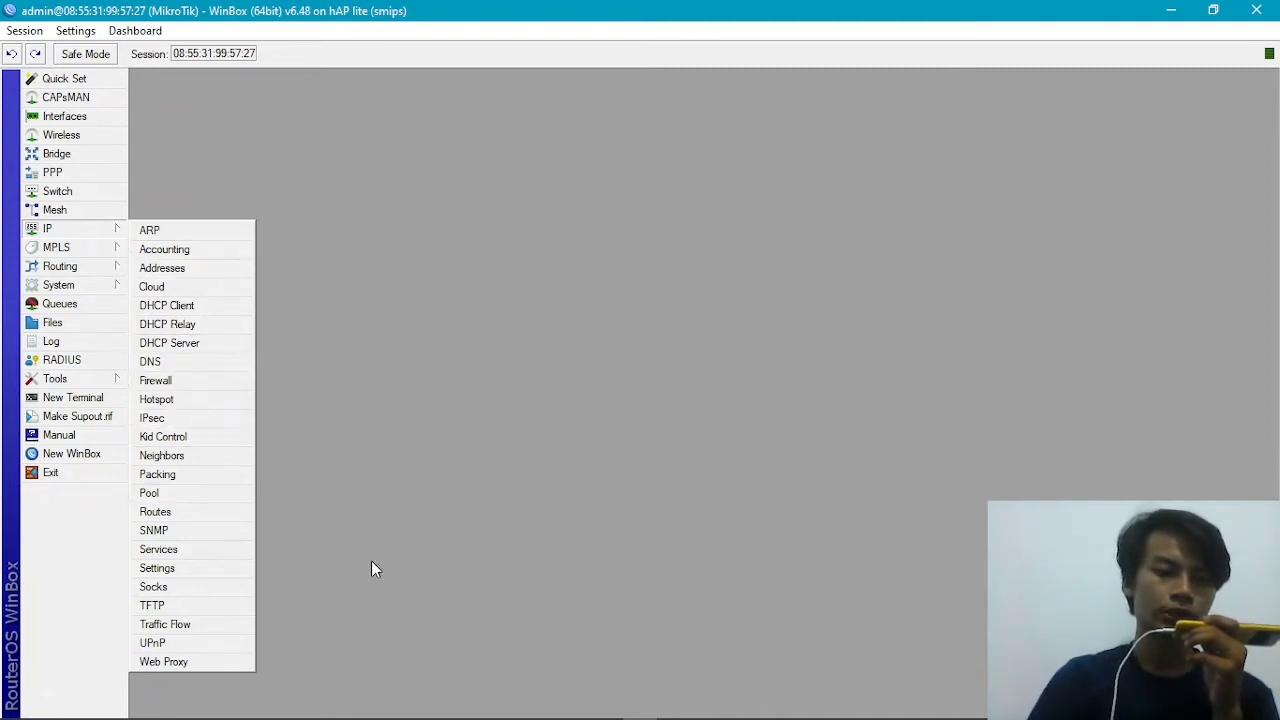
{"action": "left_click", "coordinate": [361, 353]}
{"action": "left_click", "coordinate": [103, 226]}
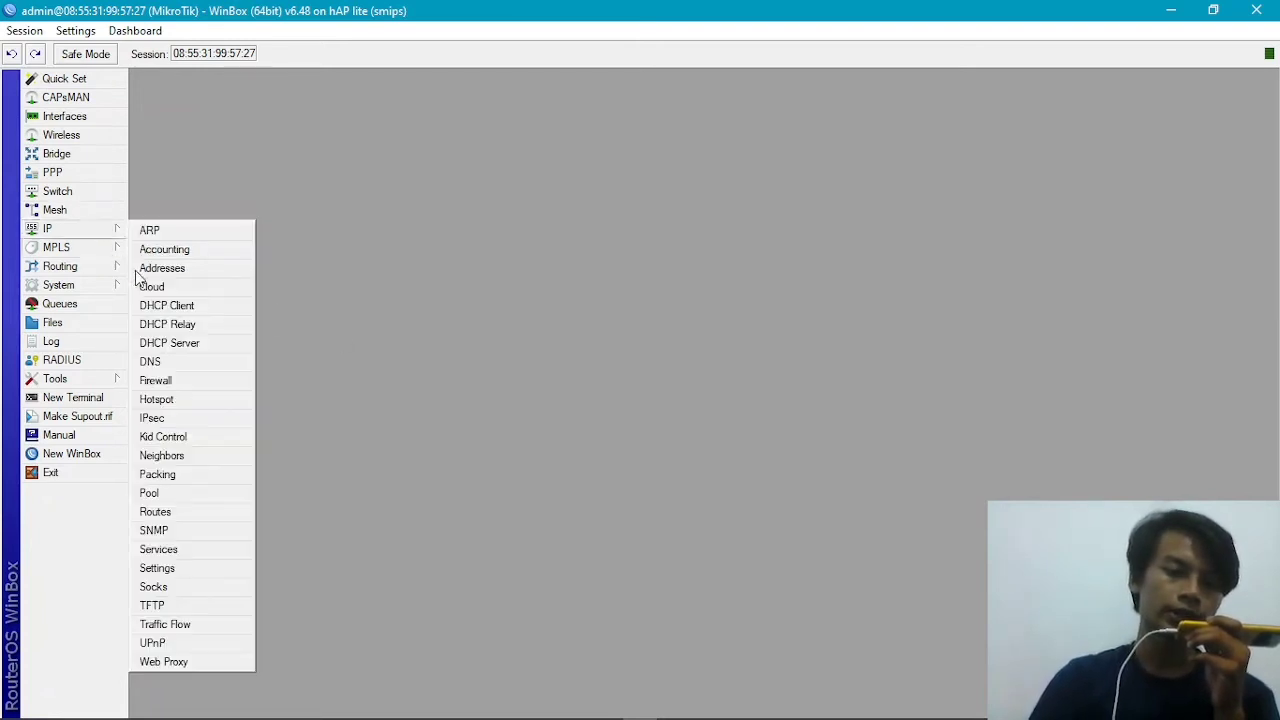
Step: Delete the default route 0.0.0.0/0 from the router's routes
{"action": "left_click", "coordinate": [238, 512]}
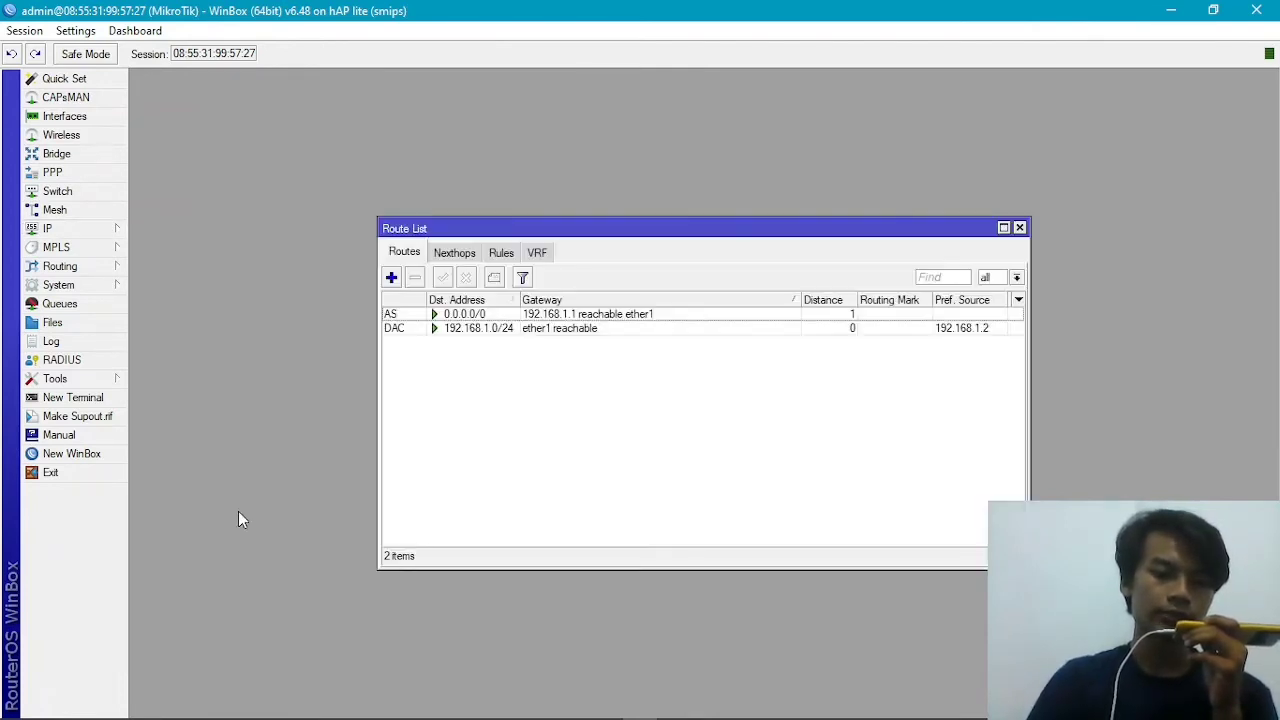
{"action": "left_click", "coordinate": [588, 318]}
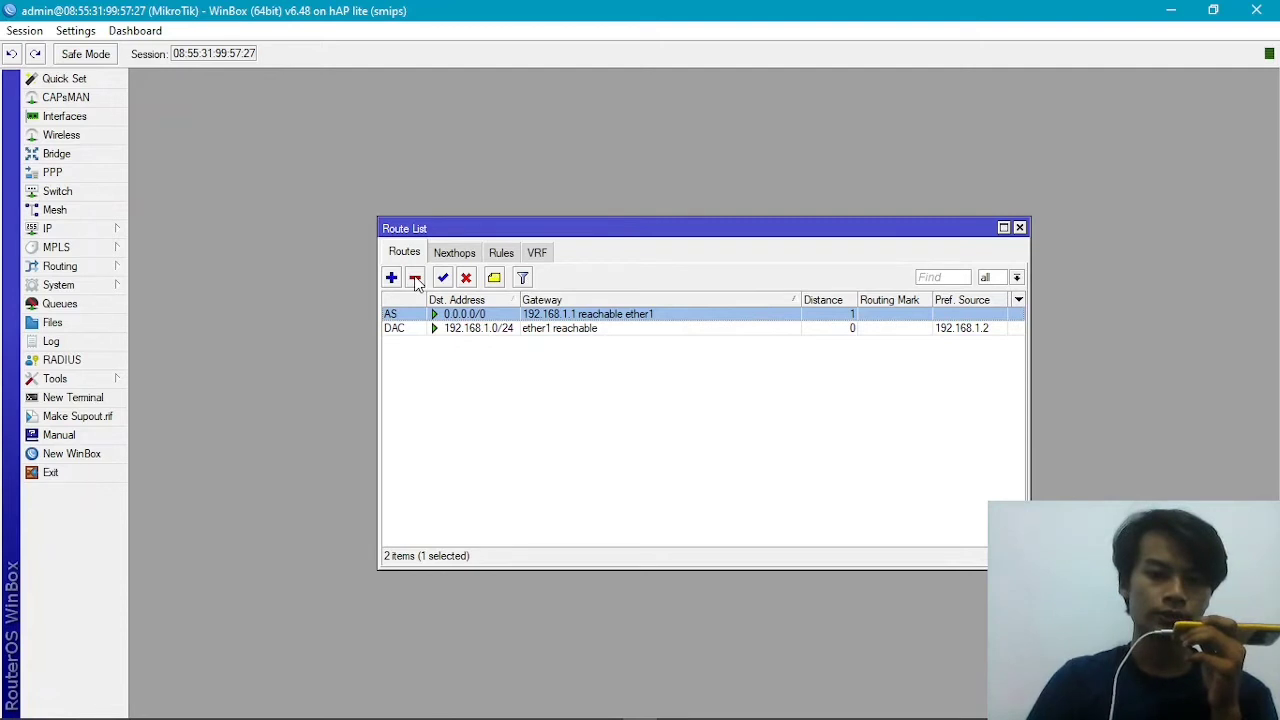
{"action": "left_click", "coordinate": [415, 279]}
{"action": "left_click", "coordinate": [1019, 227]}
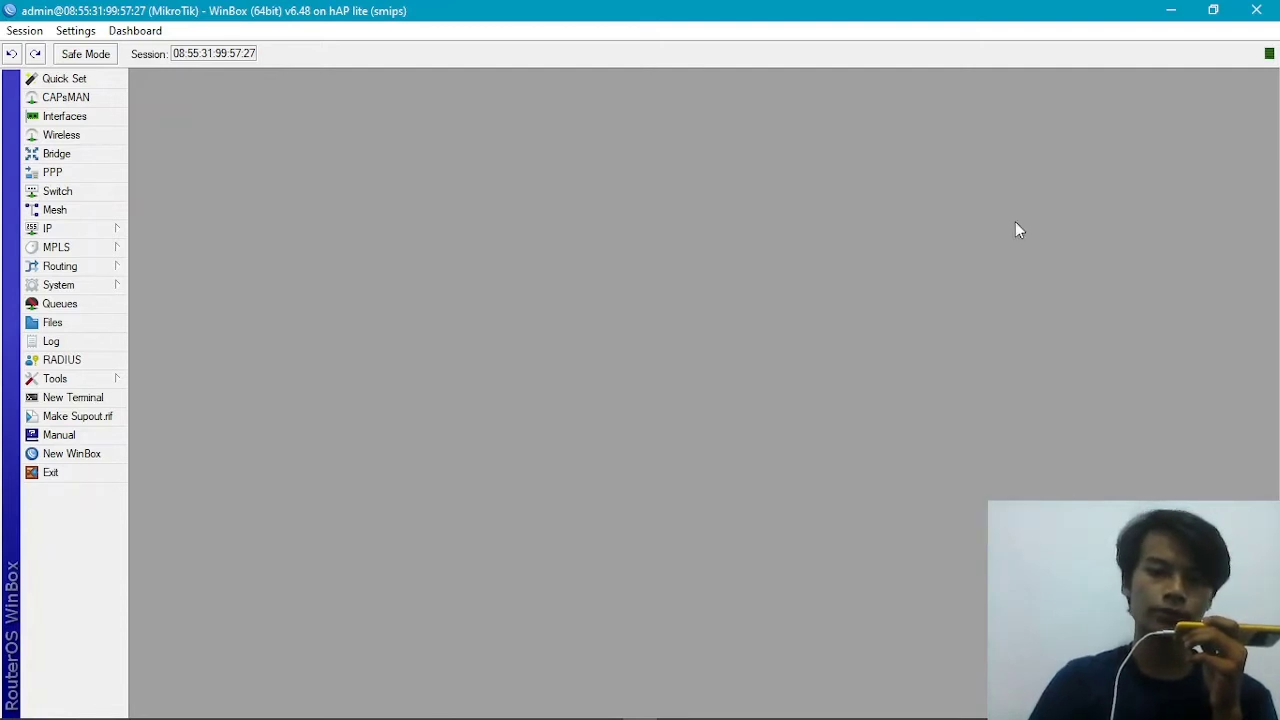
Step: Disable remote DNS requests and remove DNS servers 1.1.1.1 and 1.0.0.1
{"action": "left_click", "coordinate": [114, 229]}
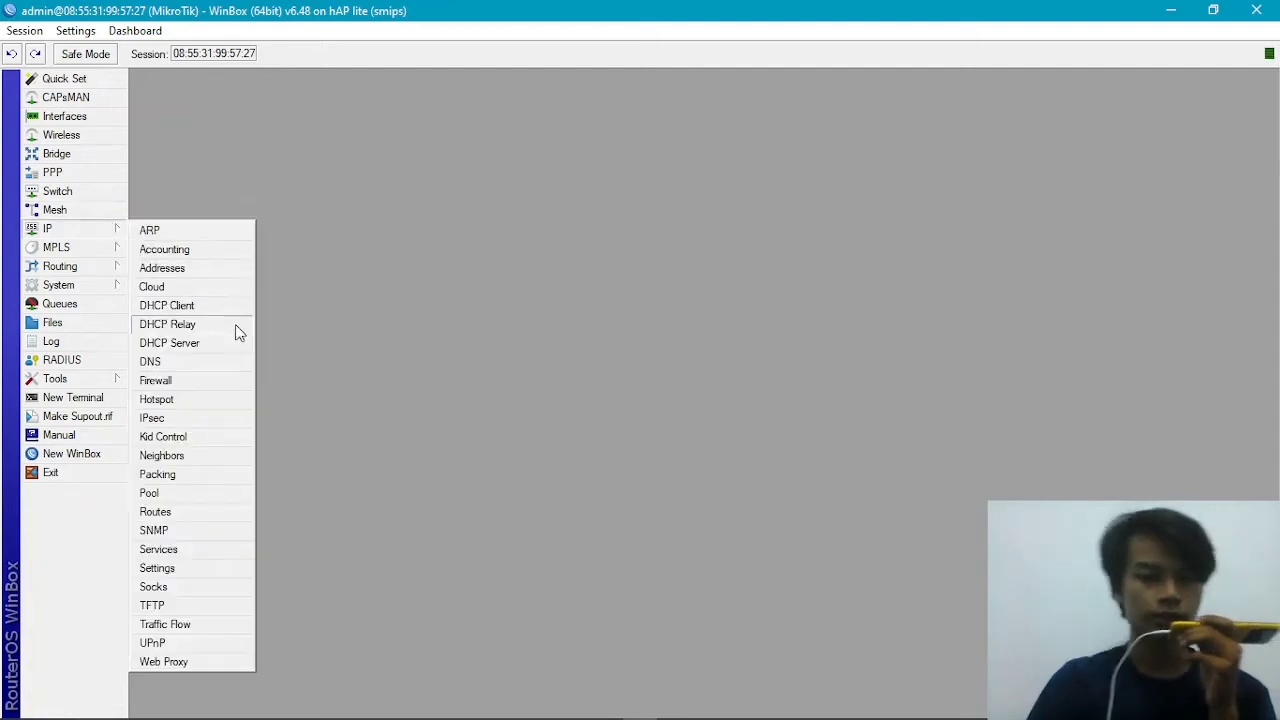
{"action": "left_click", "coordinate": [198, 363]}
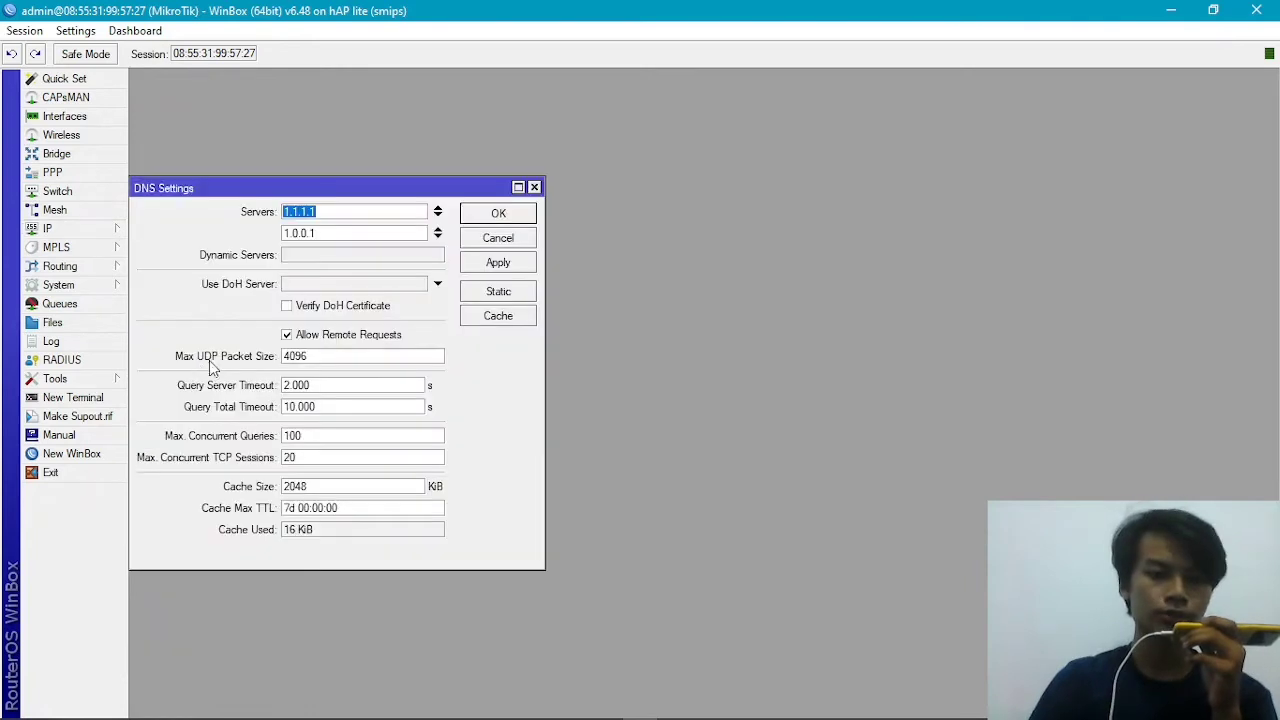
{"action": "left_click", "coordinate": [320, 340]}
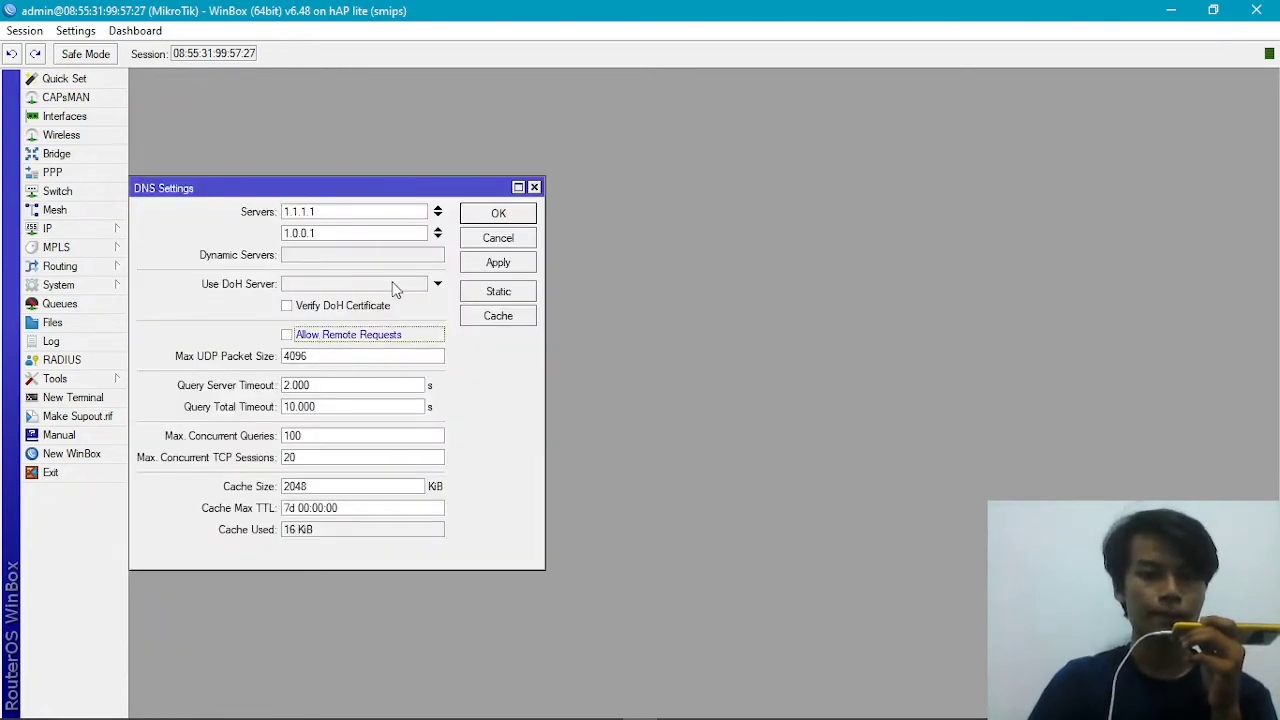
{"action": "left_click", "coordinate": [438, 230]}
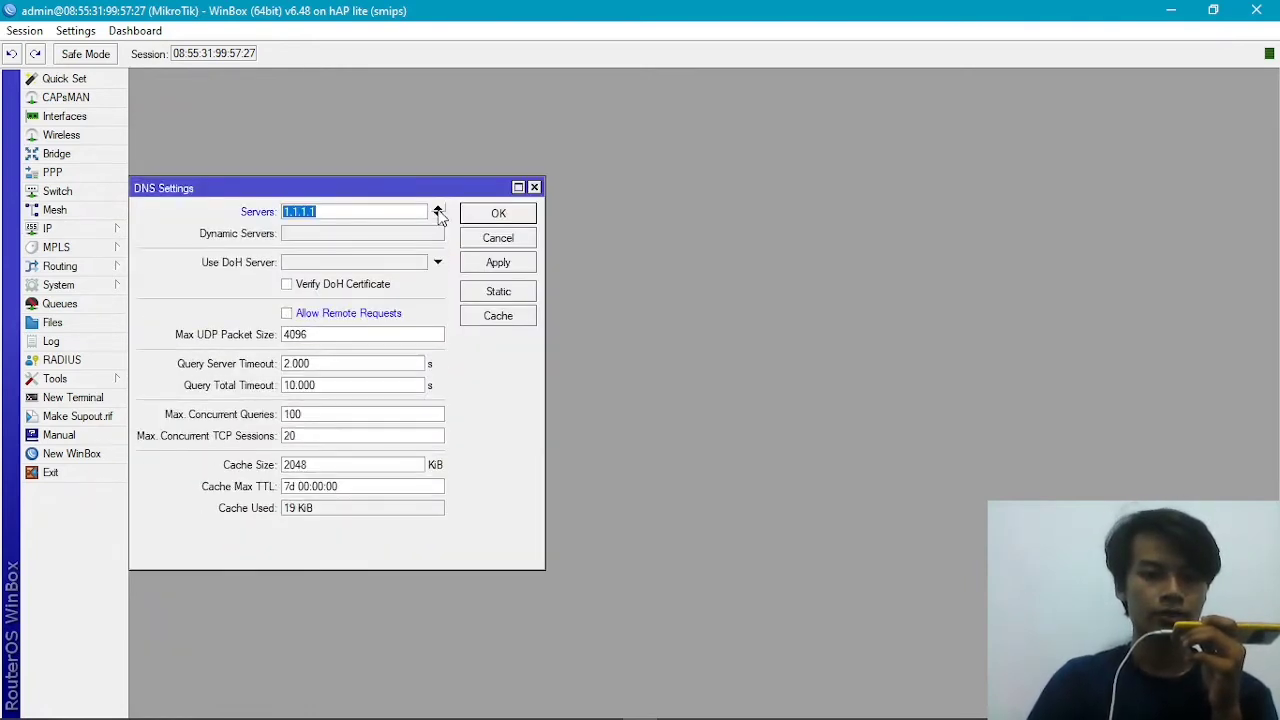
{"action": "left_click", "coordinate": [440, 212]}
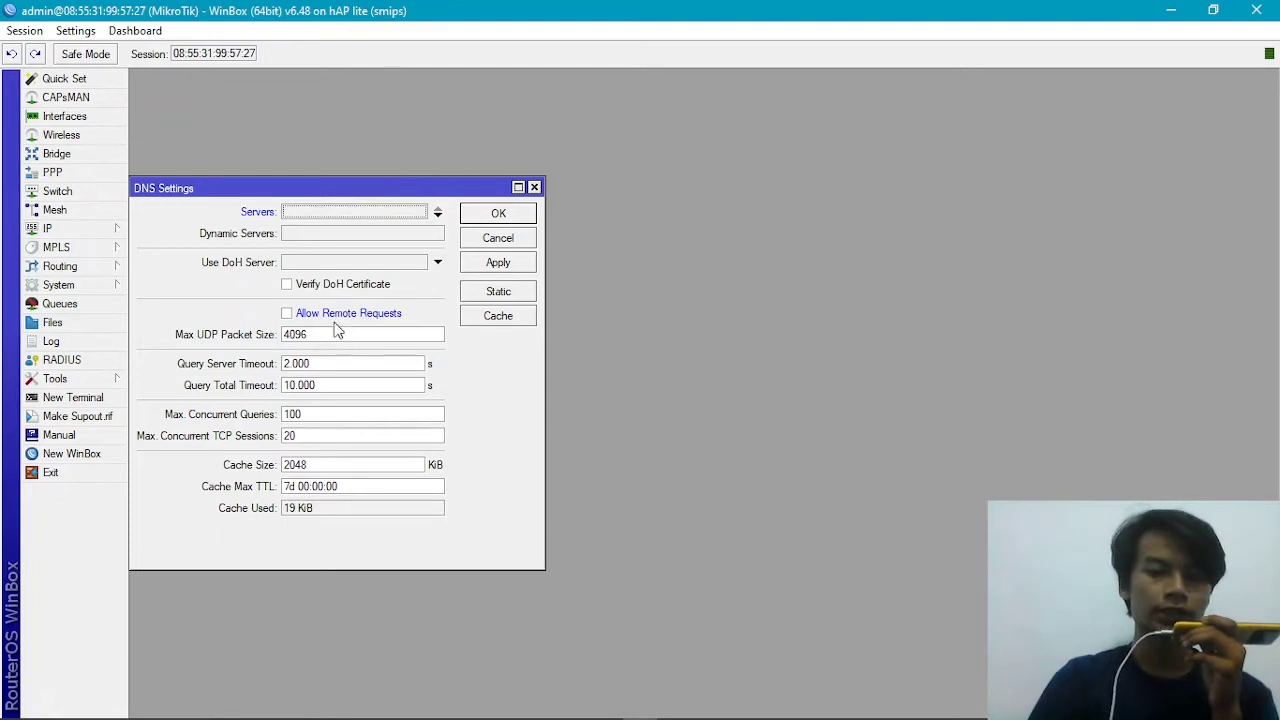
{"action": "left_click", "coordinate": [502, 212]}
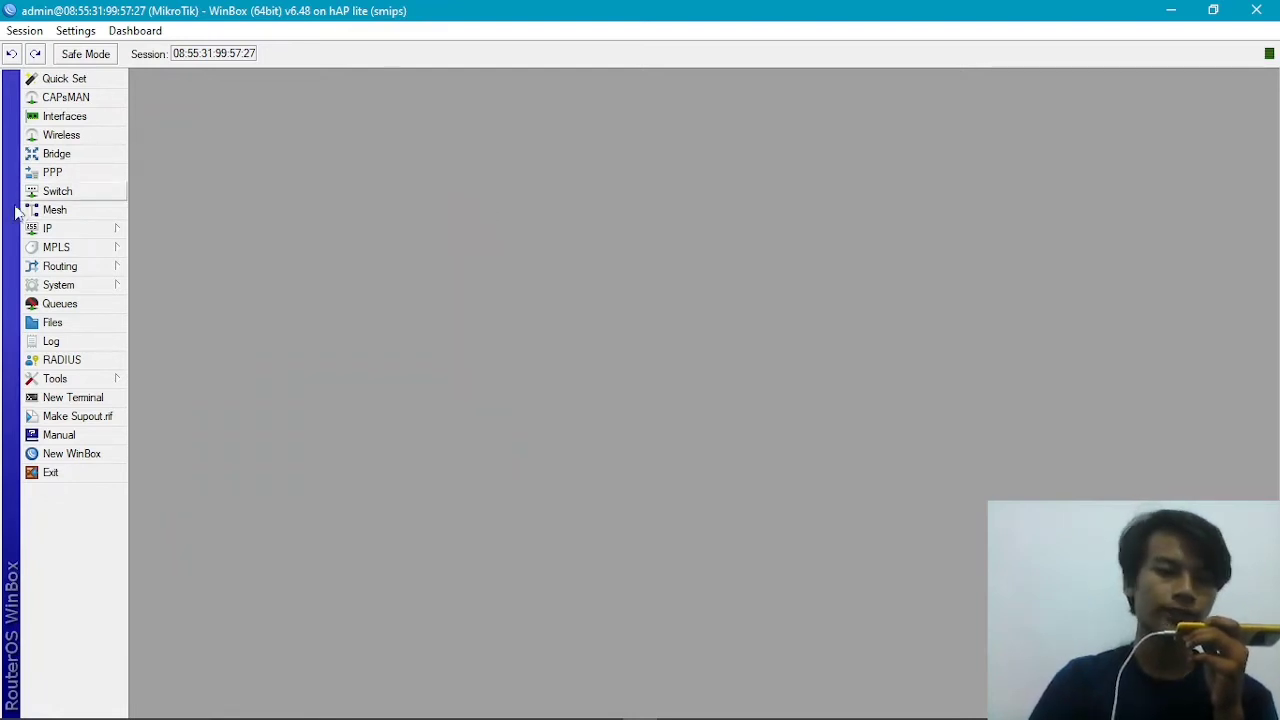
Step: Delete the 192.168.1.2/24 address and close the now-empty address list
{"action": "left_click", "coordinate": [81, 230]}
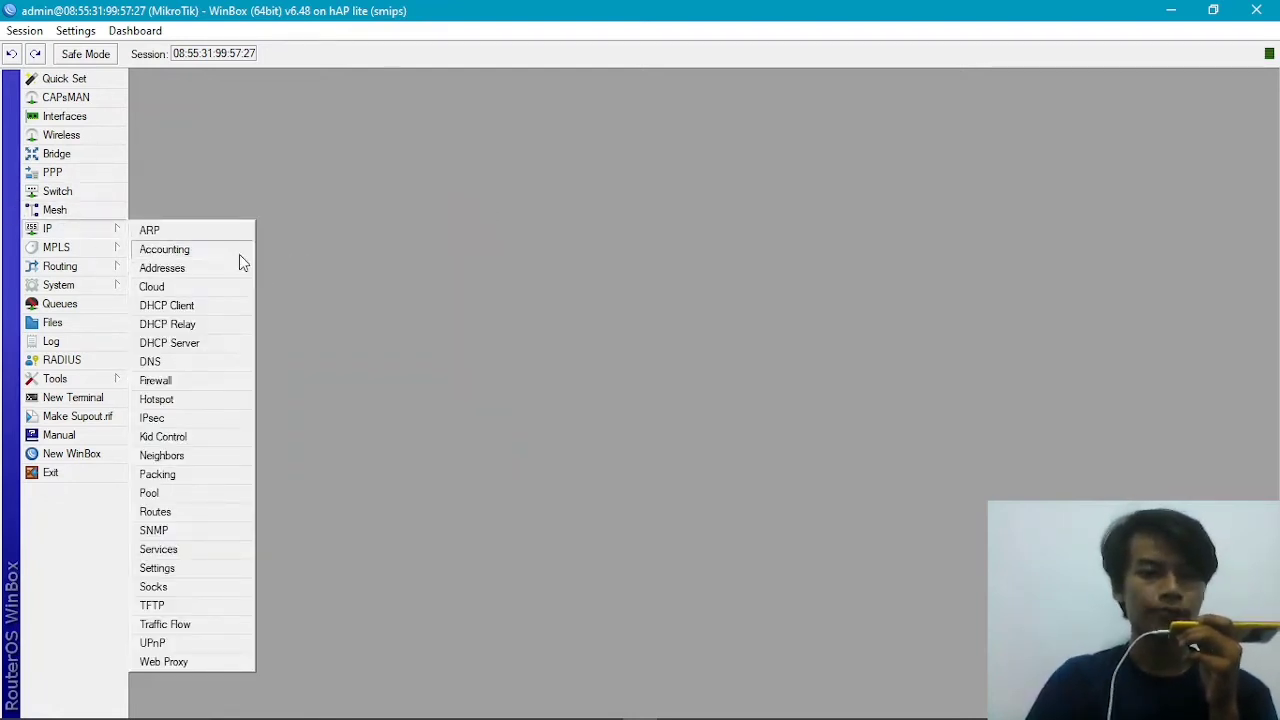
{"action": "left_click", "coordinate": [208, 270]}
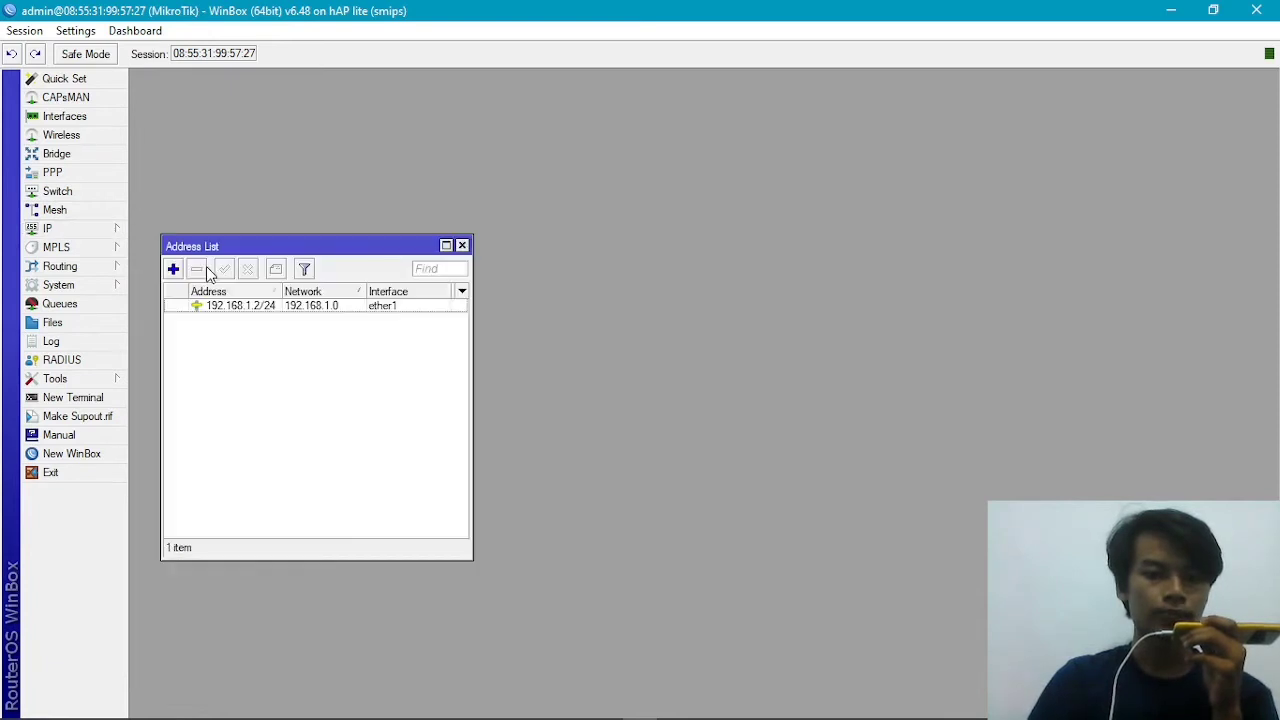
{"action": "left_click", "coordinate": [356, 308]}
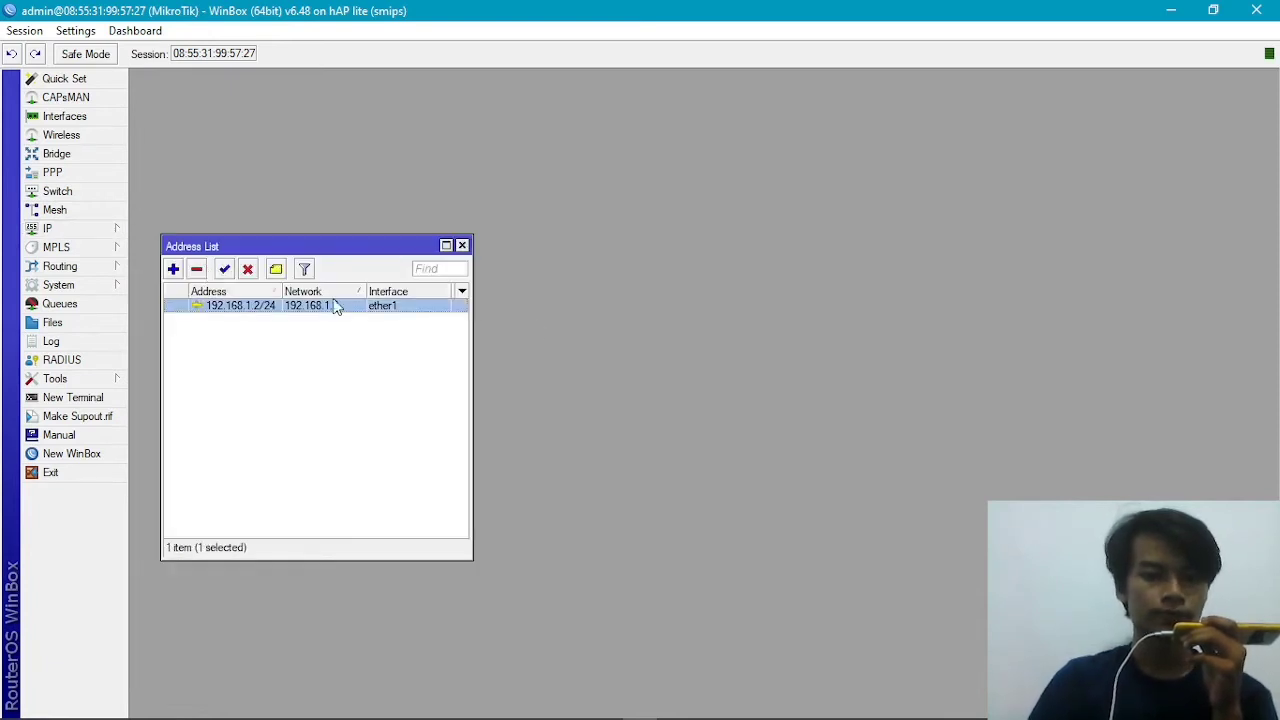
{"action": "left_click", "coordinate": [198, 271]}
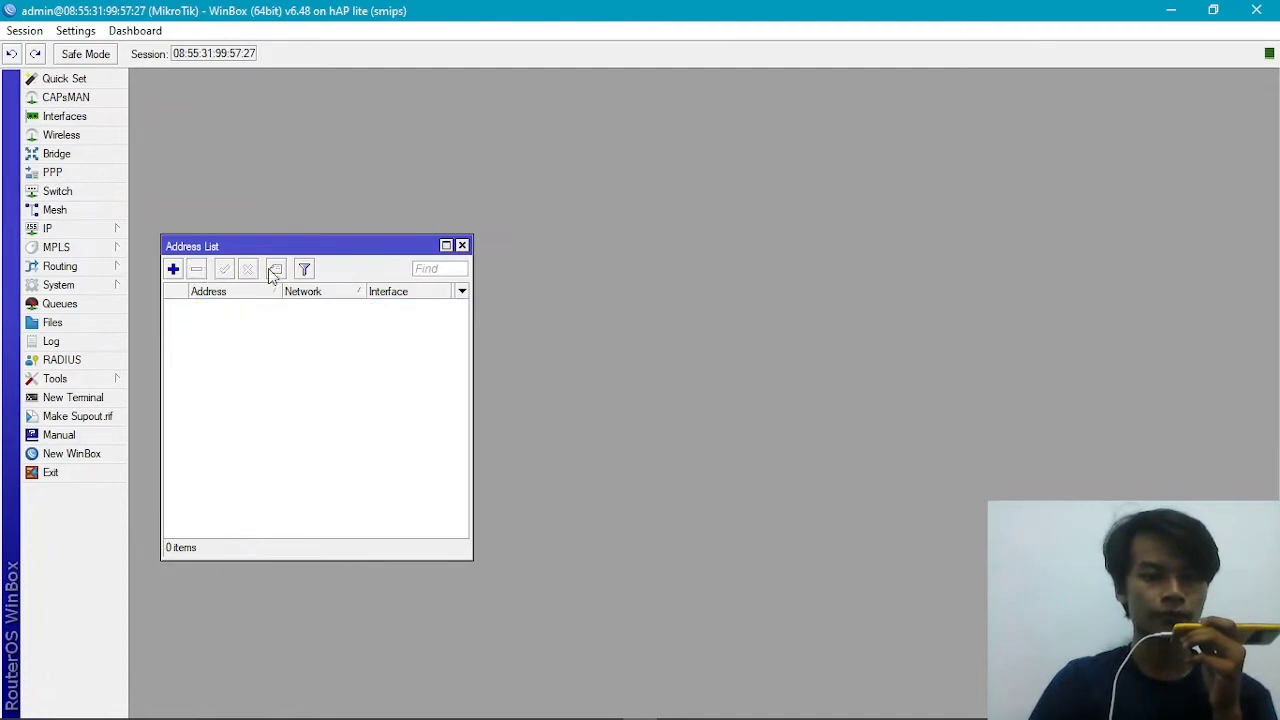
{"action": "left_click", "coordinate": [462, 245]}
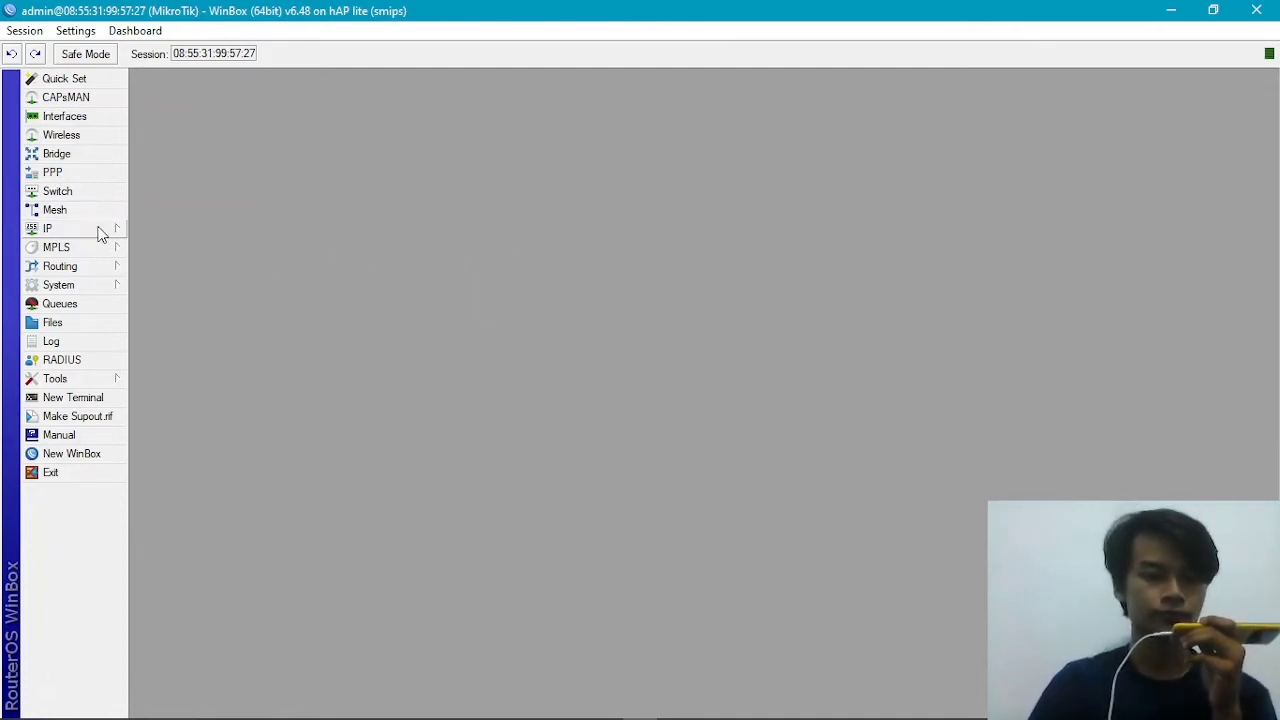
{"action": "left_click", "coordinate": [103, 398]}
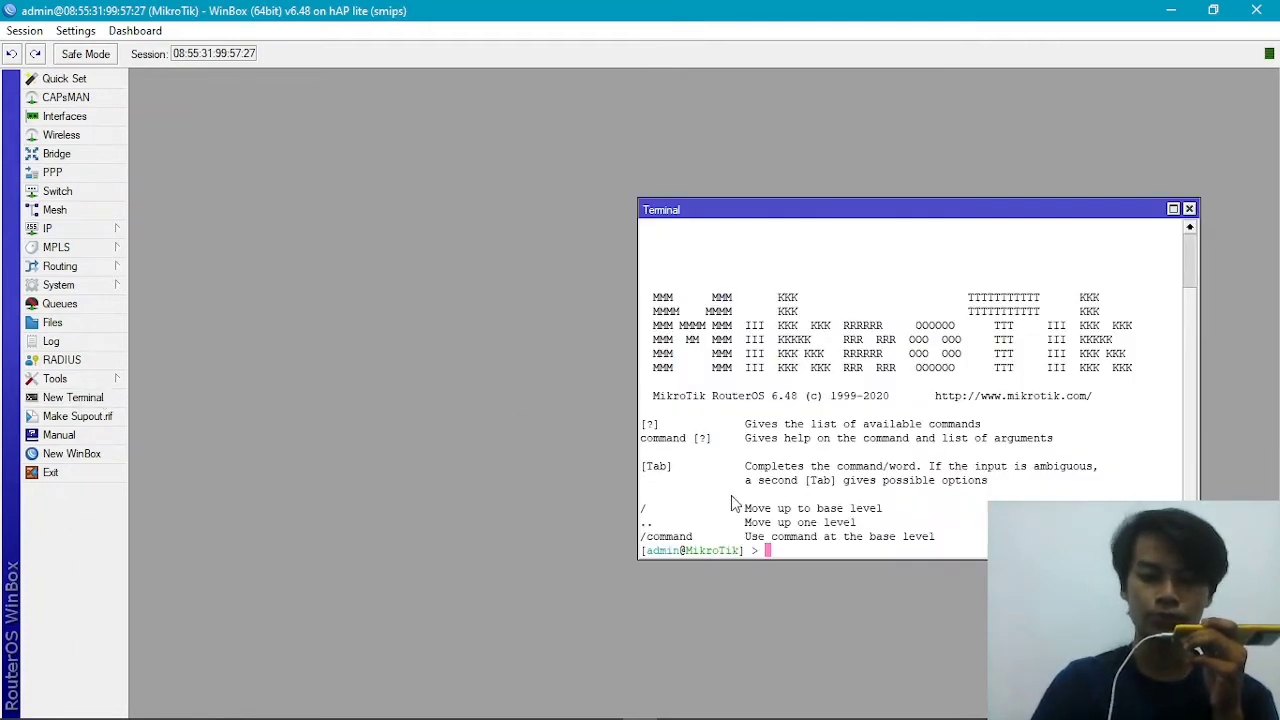
{"action": "type", "text": "ping 192.168.1.1"}
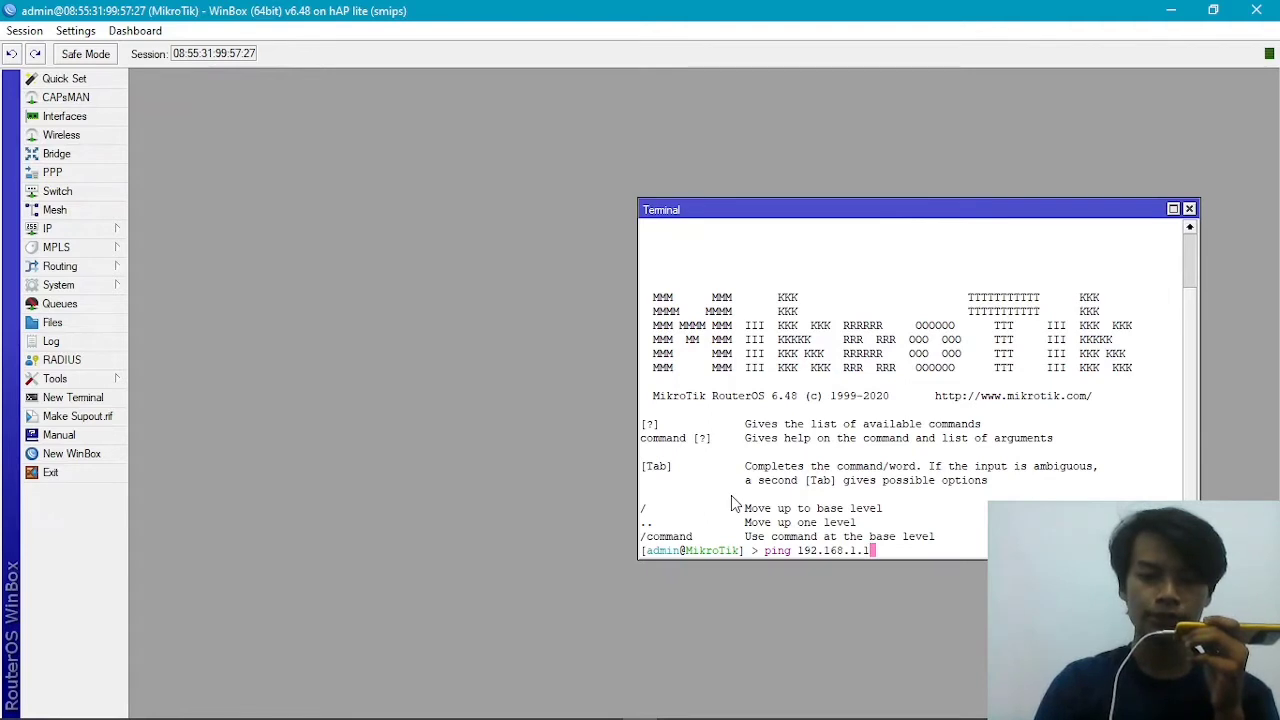
{"action": "key", "text": "Return"}
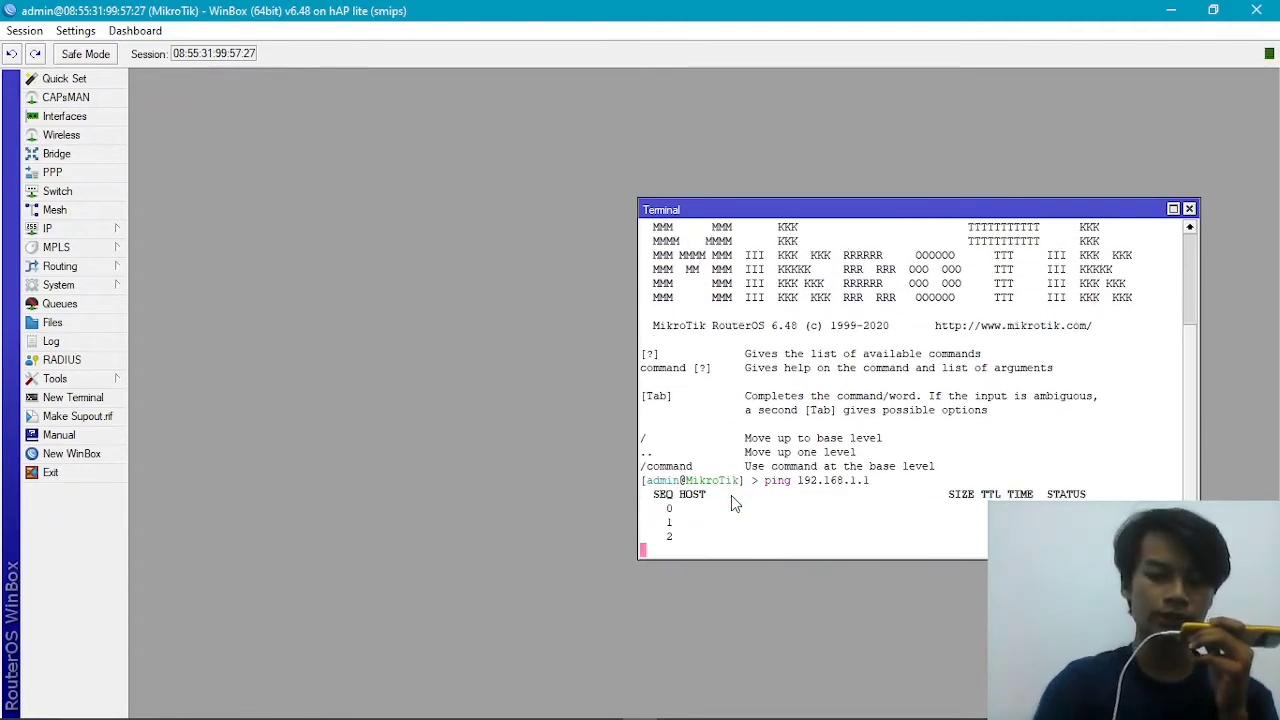
{"action": "key", "text": "ctrl+c"}
{"action": "key", "text": "Up"}
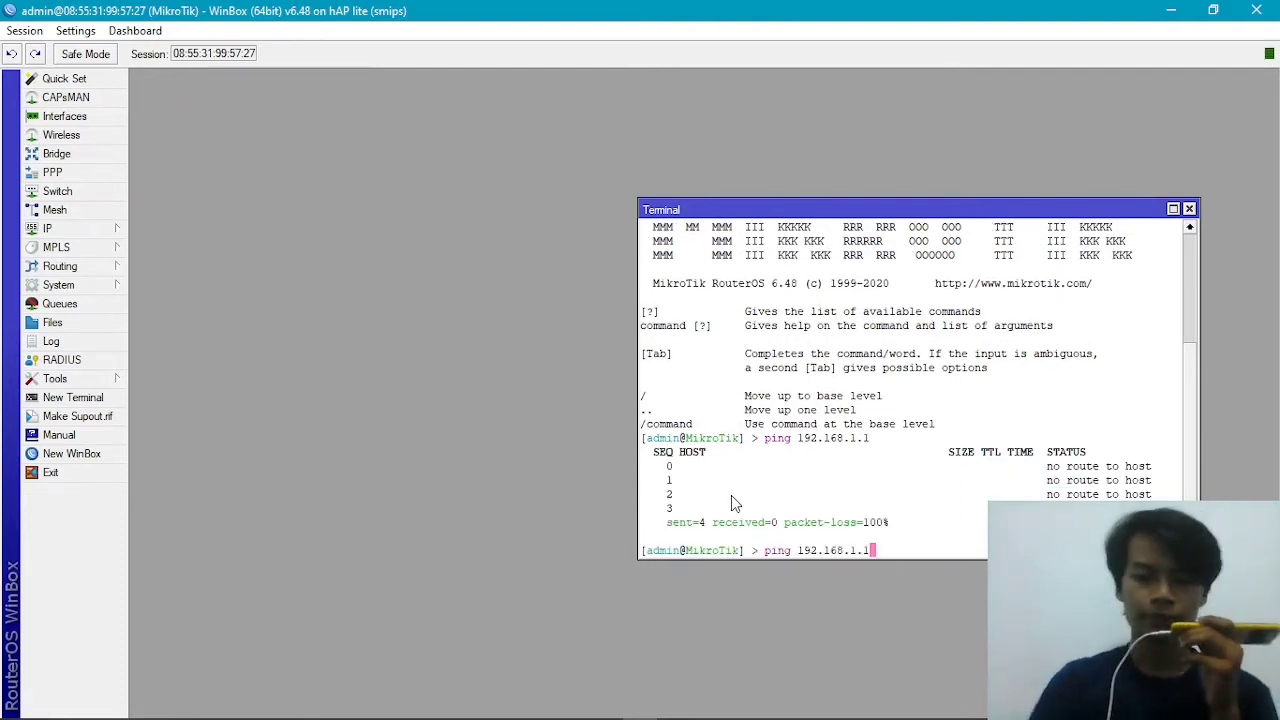
{"action": "key", "text": "Up"}
{"action": "key", "text": "Up"}
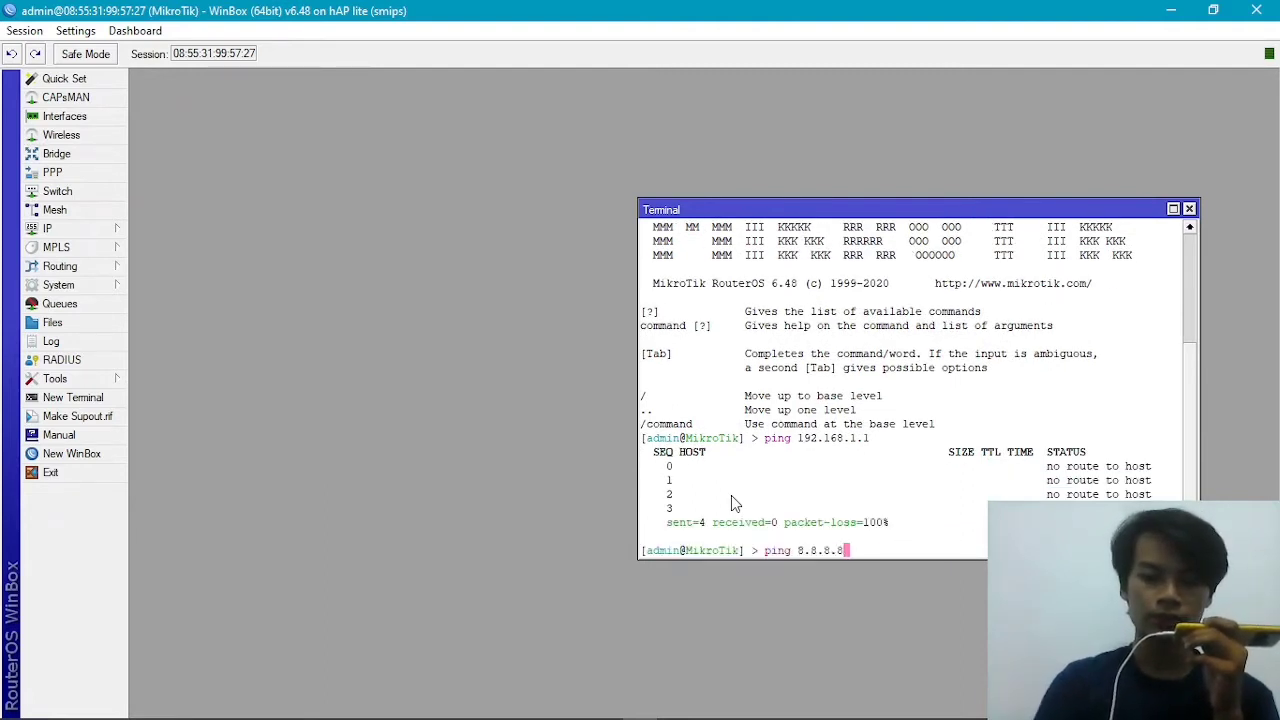
{"action": "key", "text": "Return"}
{"action": "key", "text": "ctrl+c"}
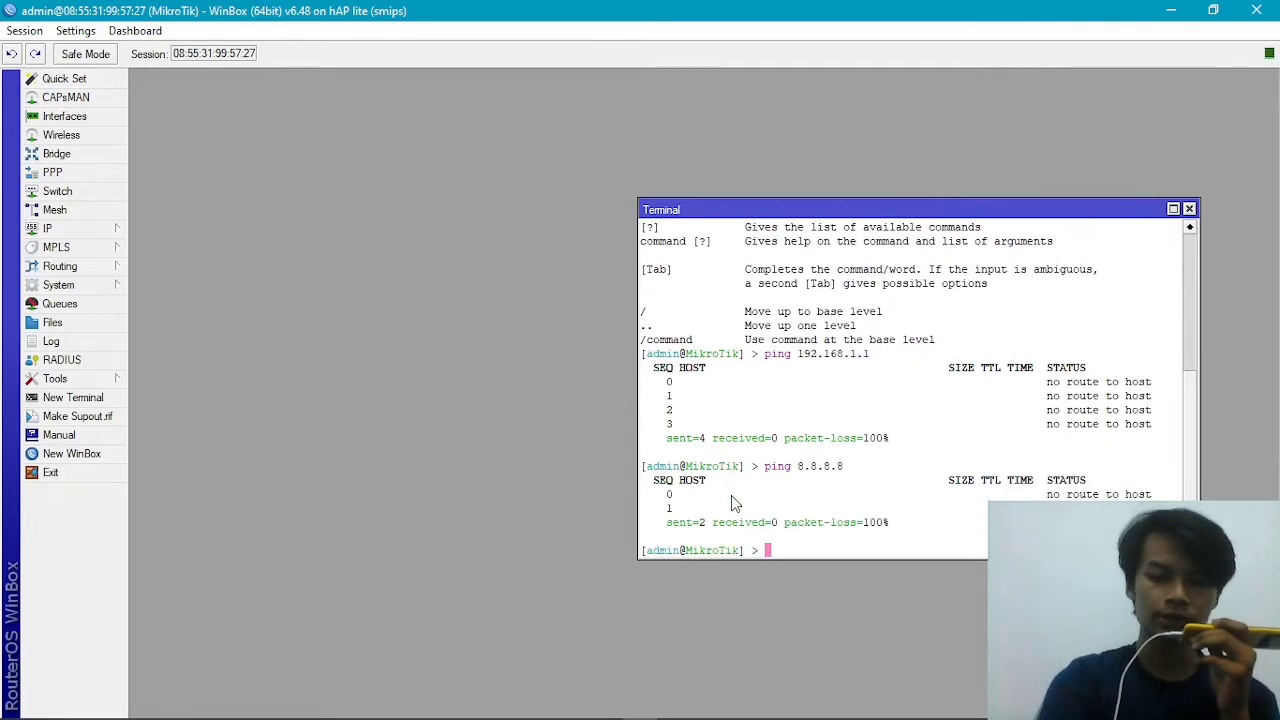
{"action": "key", "text": "Up"}
{"action": "key", "text": "Up"}
{"action": "key", "text": "Up"}
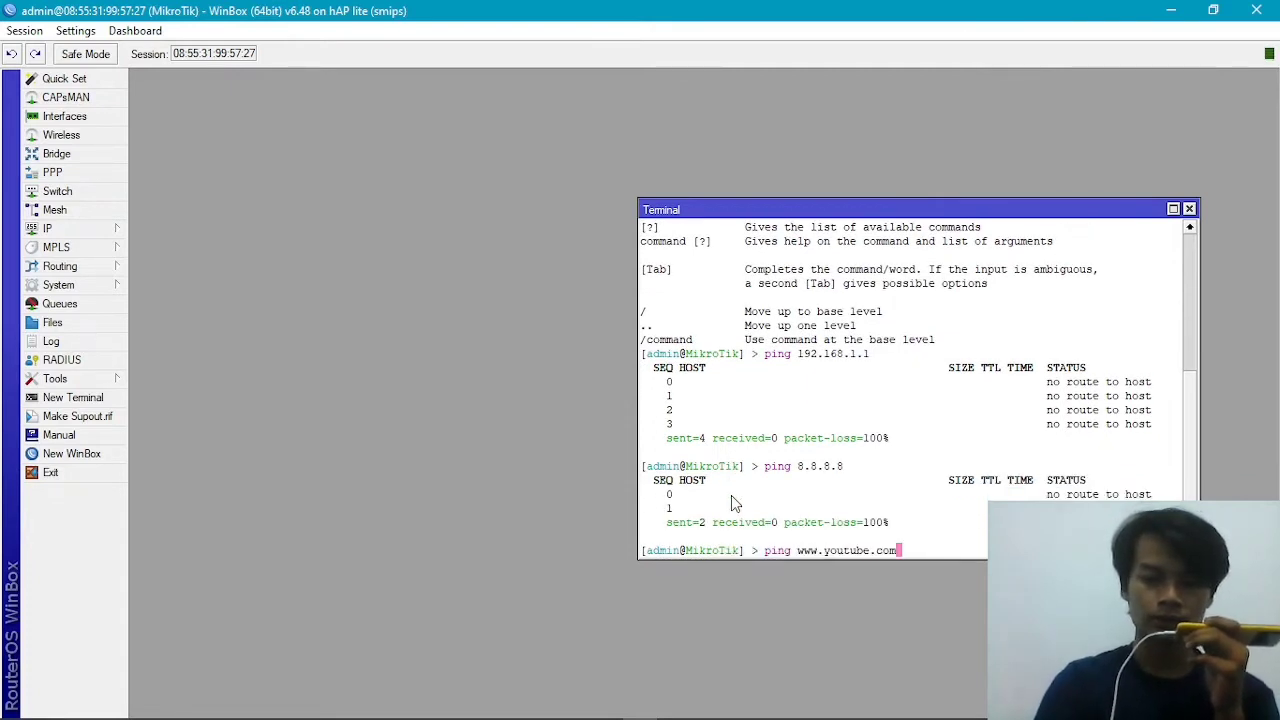
{"action": "key", "text": "Return"}
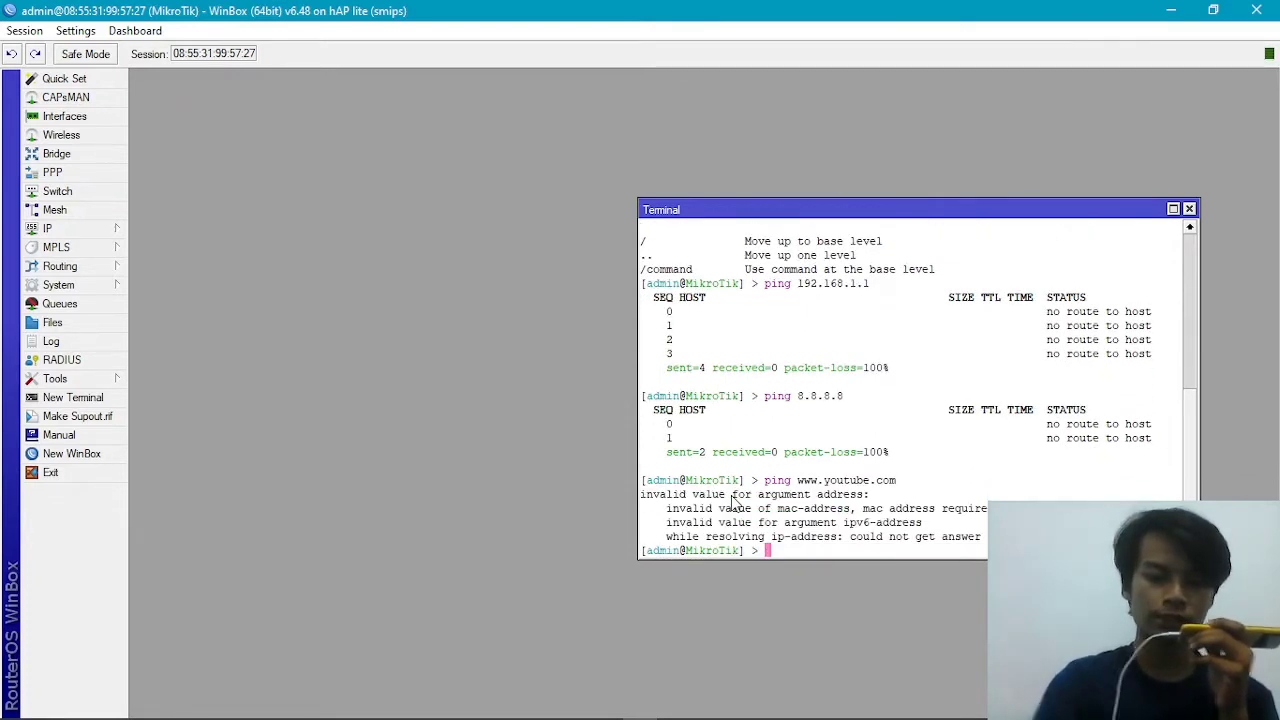
{"action": "left_click", "coordinate": [1190, 209]}
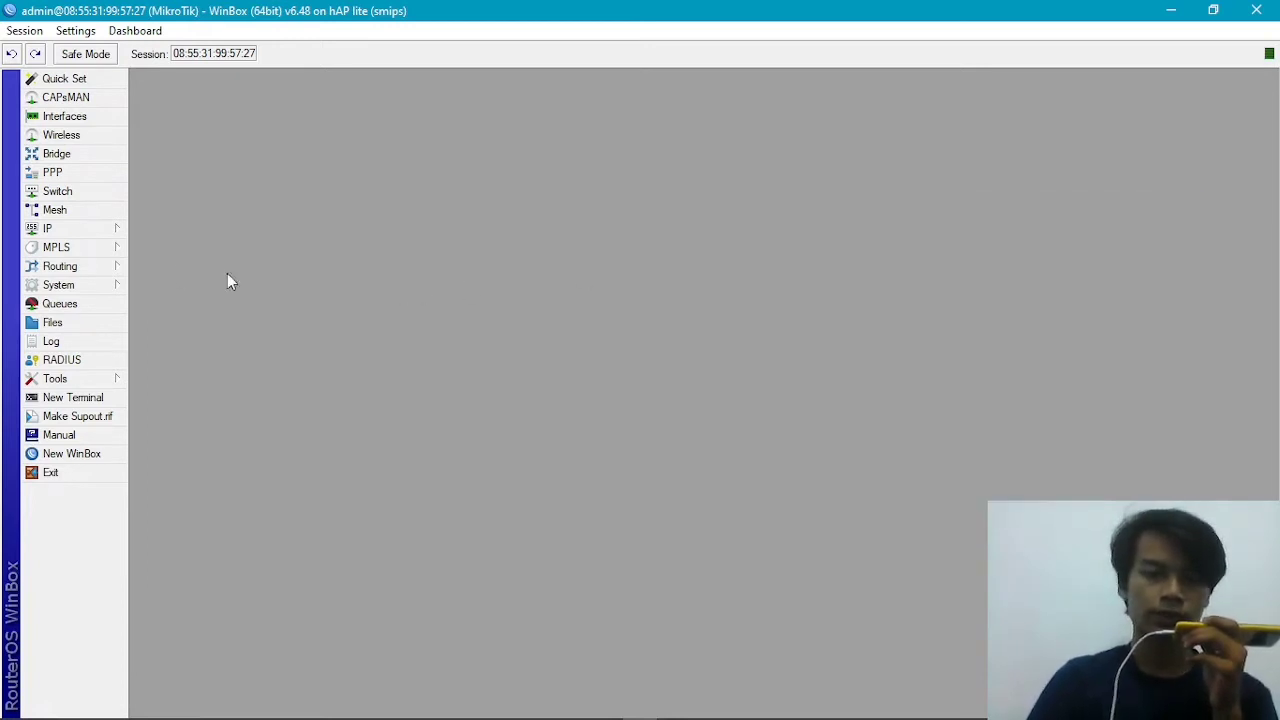
Step: Add a DHCP client on interface ether1, then close the DHCP Client list
{"action": "left_click", "coordinate": [57, 236]}
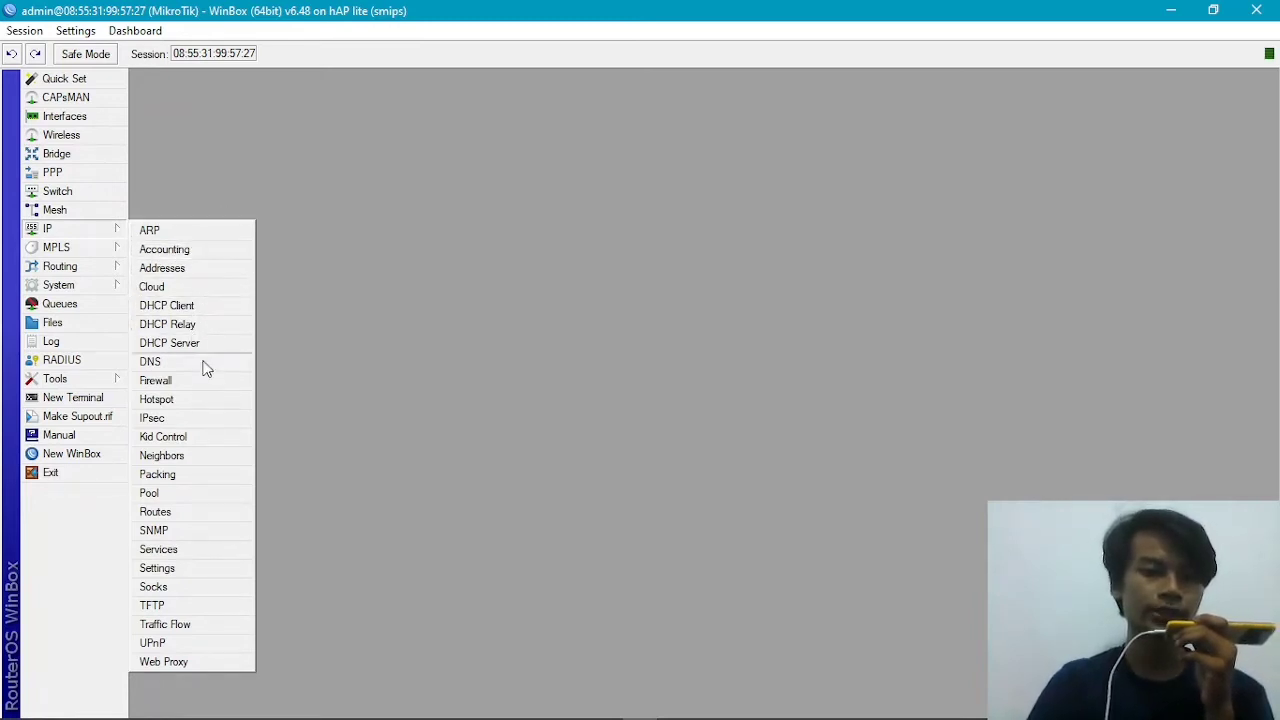
{"action": "left_click", "coordinate": [170, 307]}
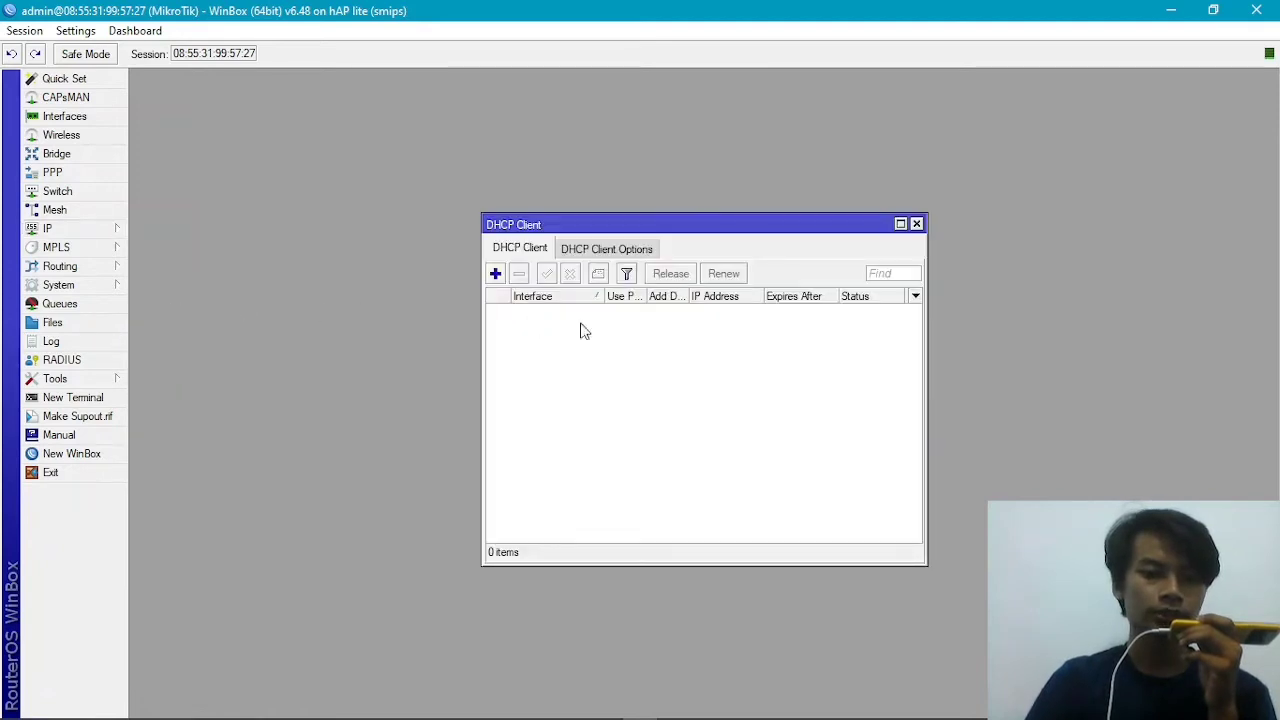
{"action": "left_click", "coordinate": [495, 274]}
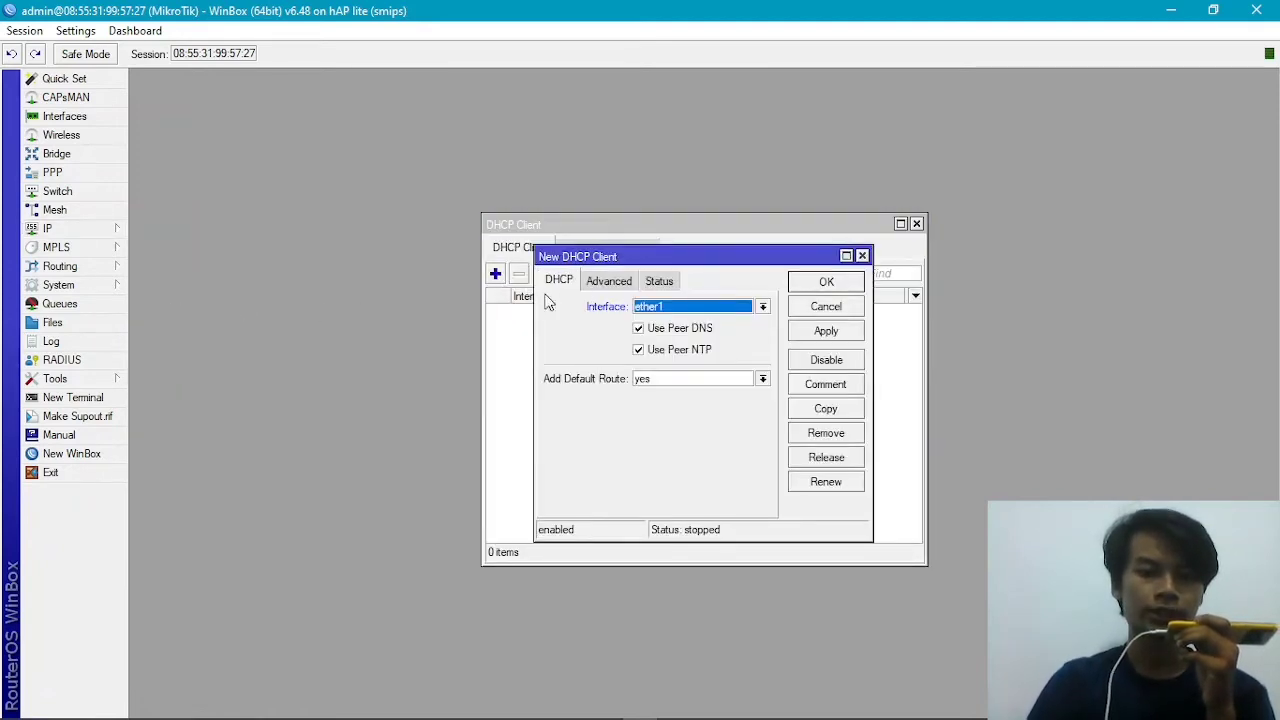
{"action": "left_click", "coordinate": [668, 316]}
{"action": "left_click", "coordinate": [698, 322]}
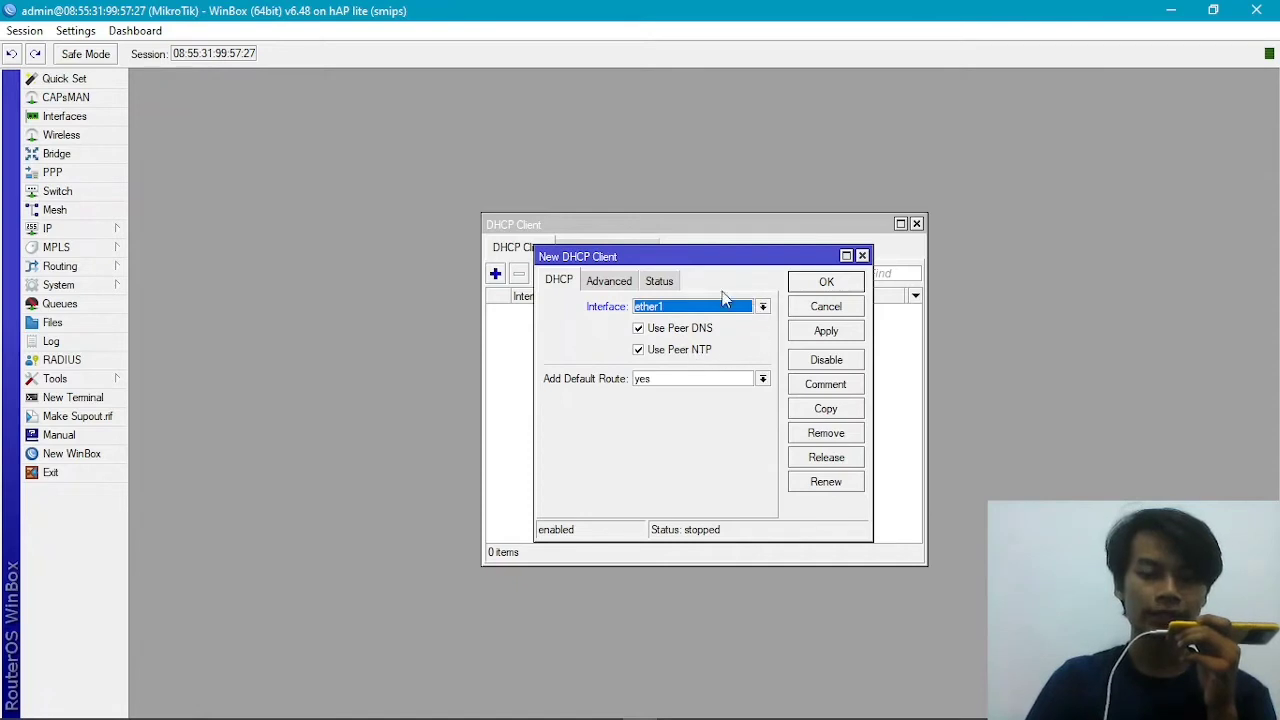
{"action": "left_click", "coordinate": [826, 284]}
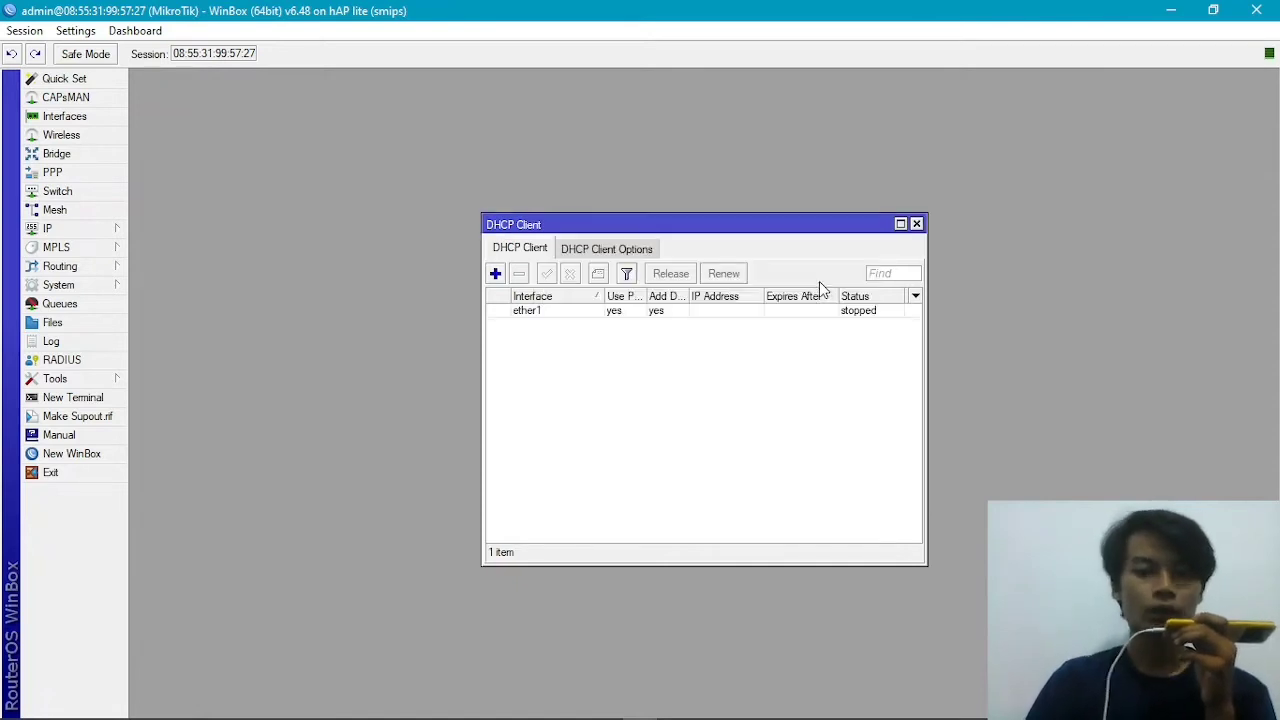
{"action": "left_click", "coordinate": [916, 224]}
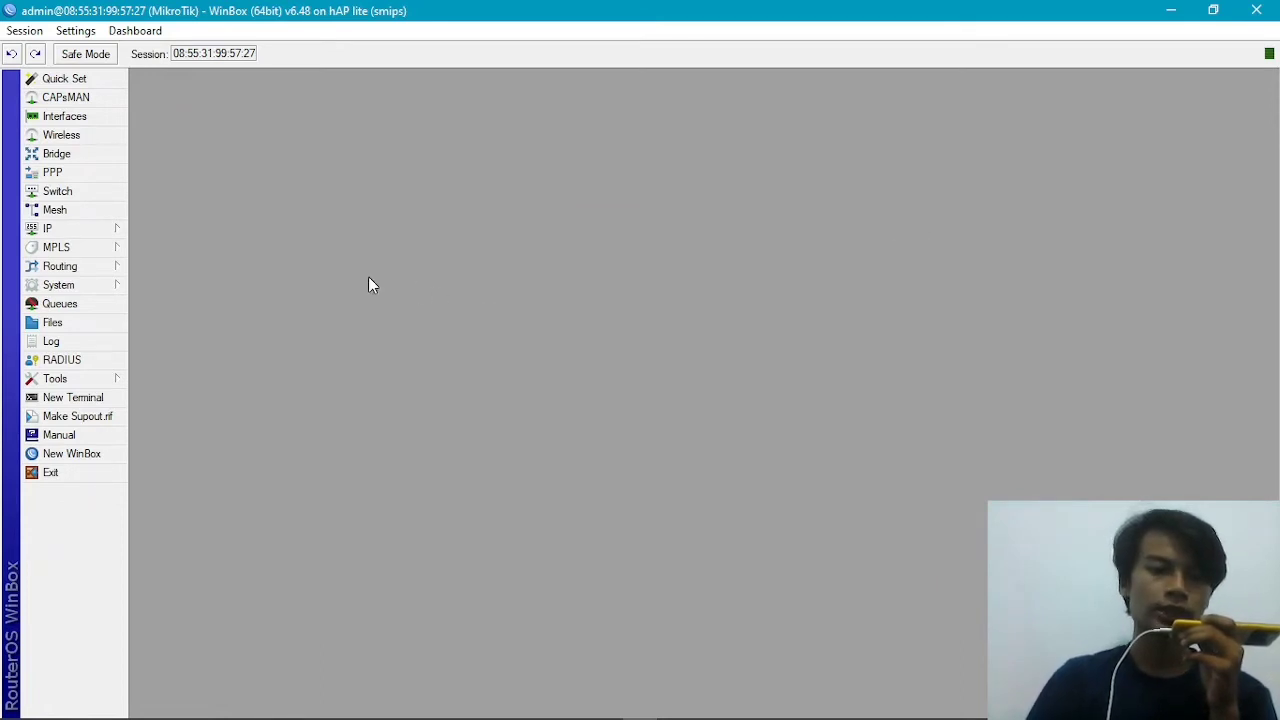
Step: Inspect the DHCP-assigned address 192.168.1.12/24 in IP > Addresses
{"action": "left_click", "coordinate": [116, 234]}
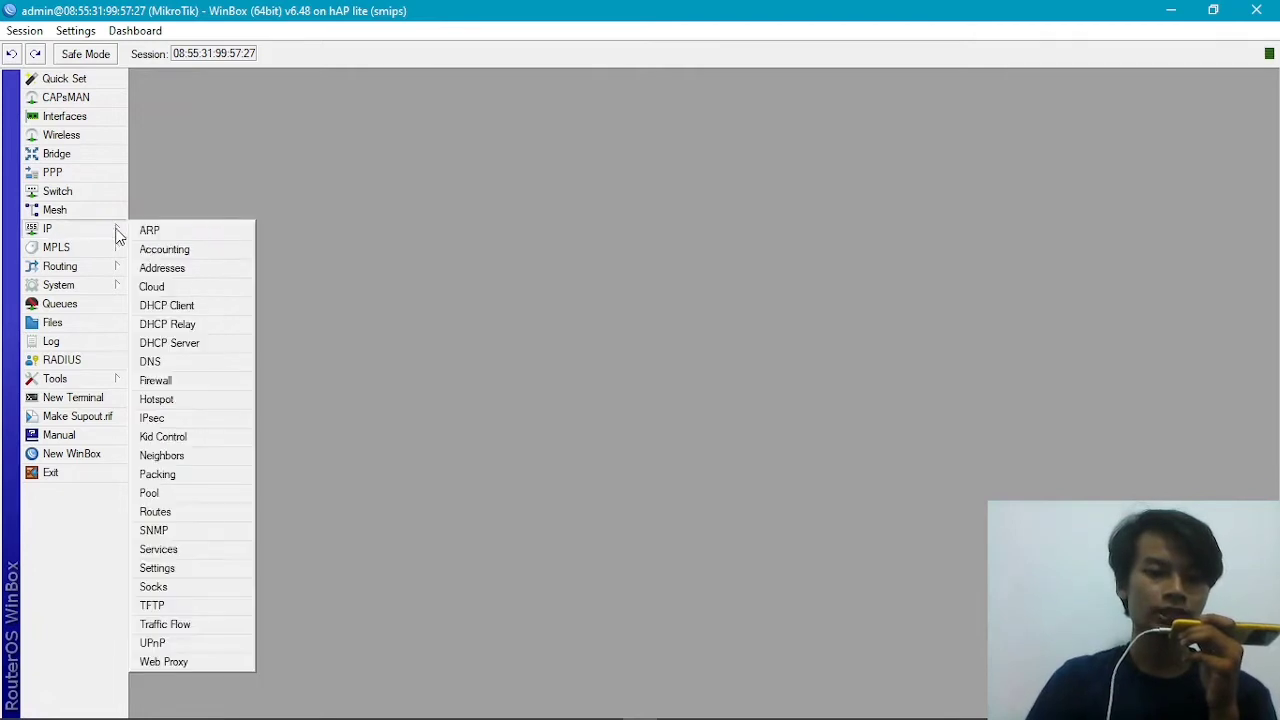
{"action": "left_click", "coordinate": [196, 270]}
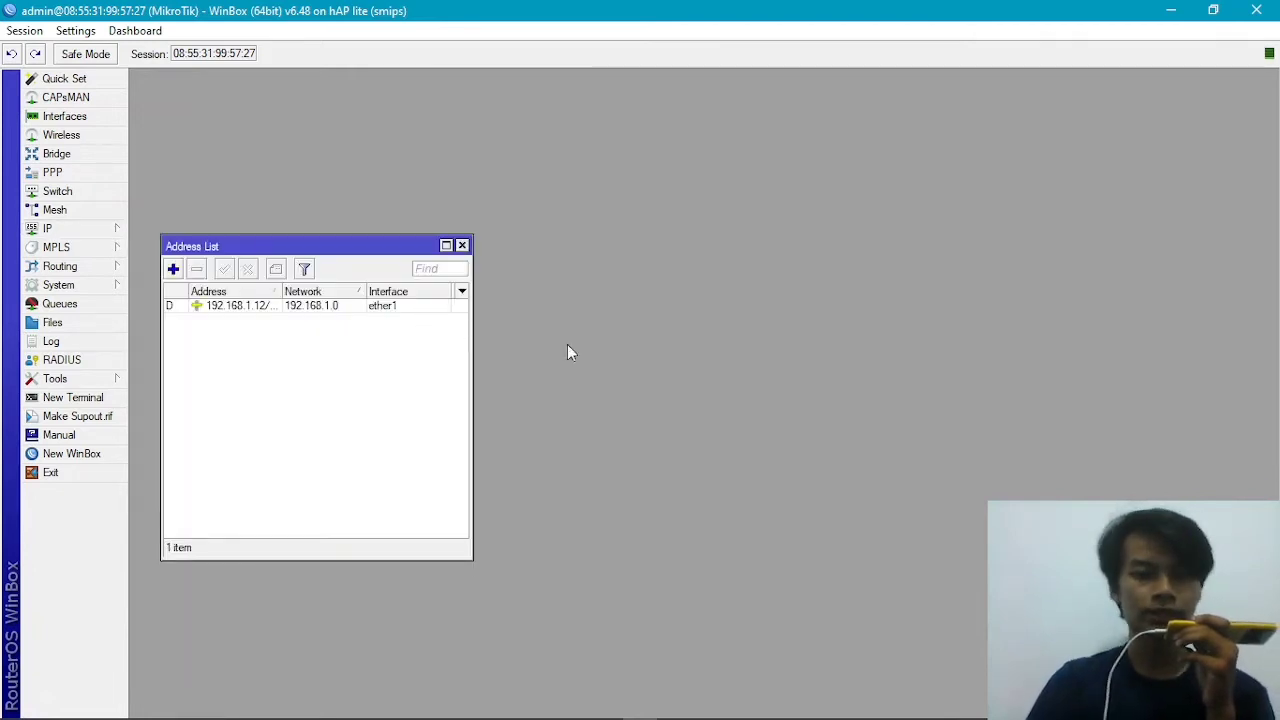
{"action": "double_click", "coordinate": [273, 308]}
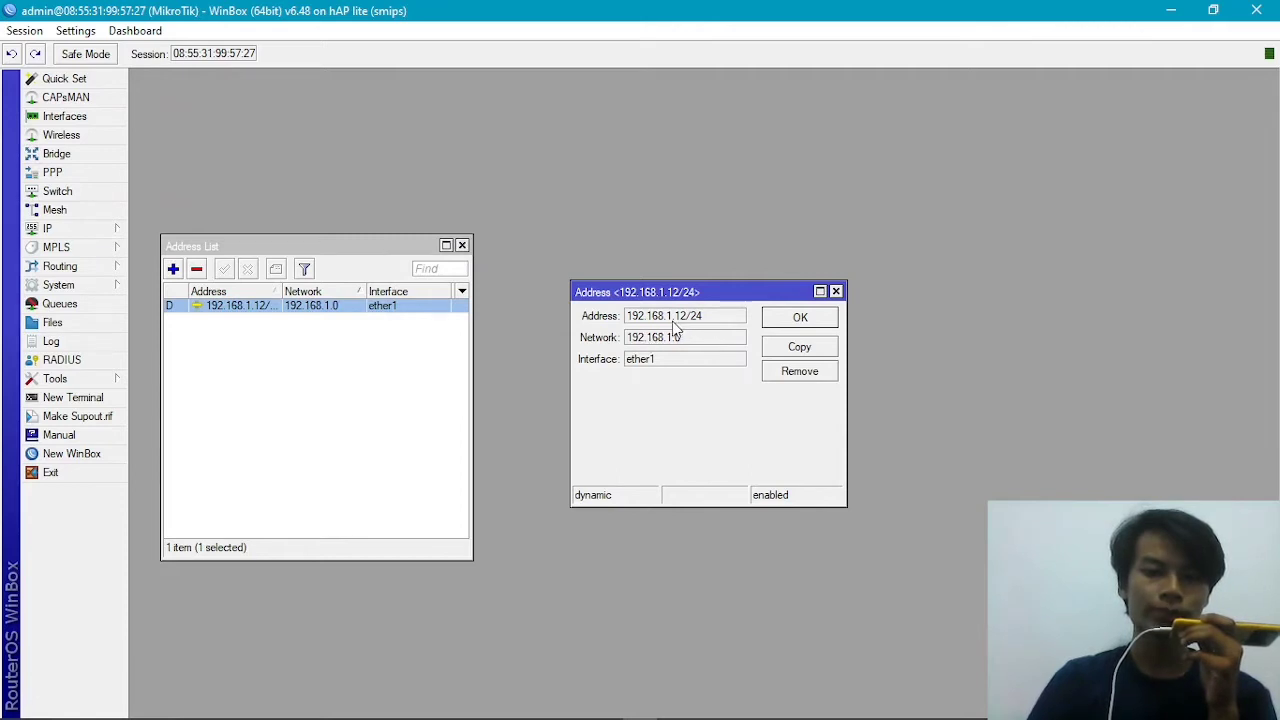
{"action": "left_click", "coordinate": [837, 292]}
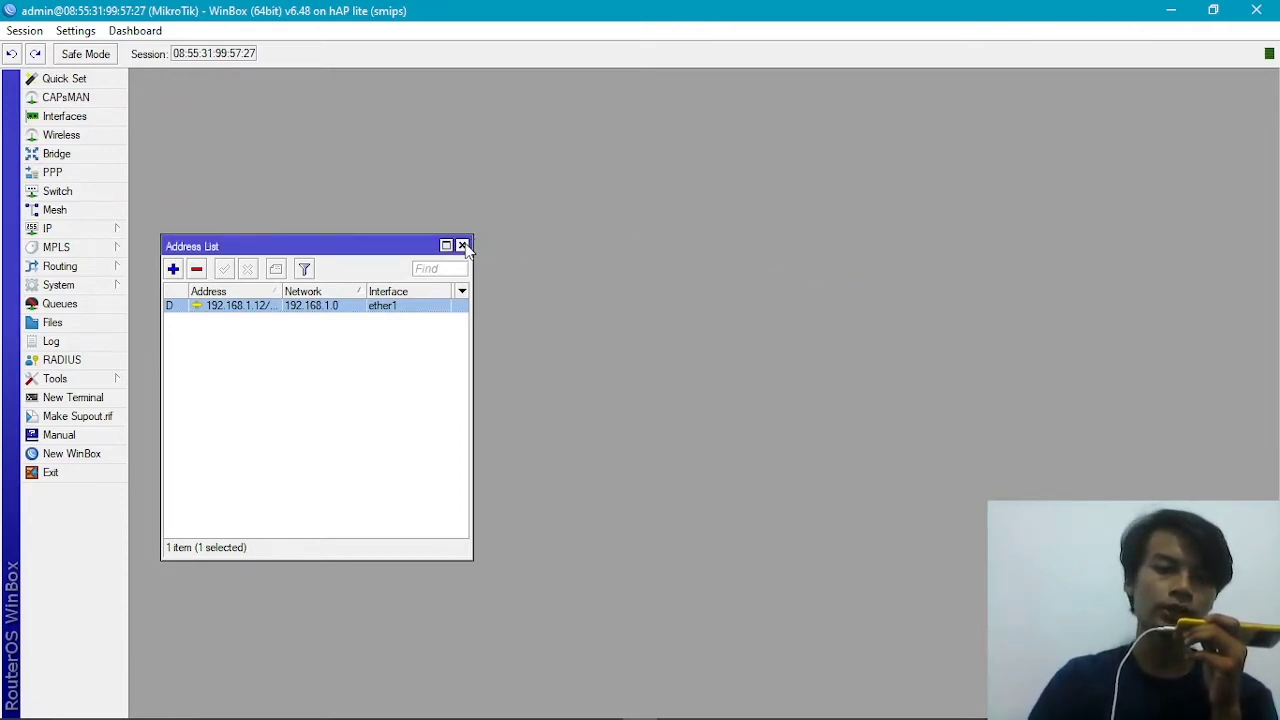
{"action": "left_click", "coordinate": [463, 246]}
Step: Enable Allow Remote Requests in the router's DNS settings and save
{"action": "left_click", "coordinate": [114, 229]}
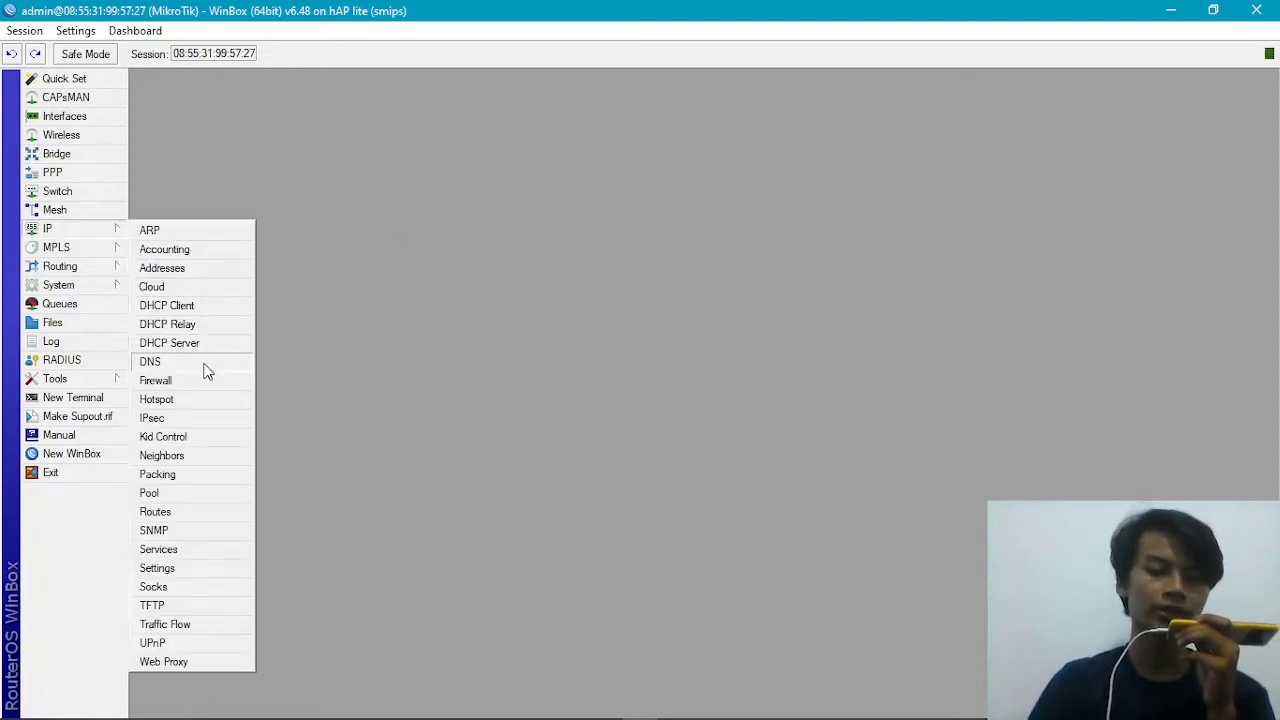
{"action": "left_click", "coordinate": [150, 362]}
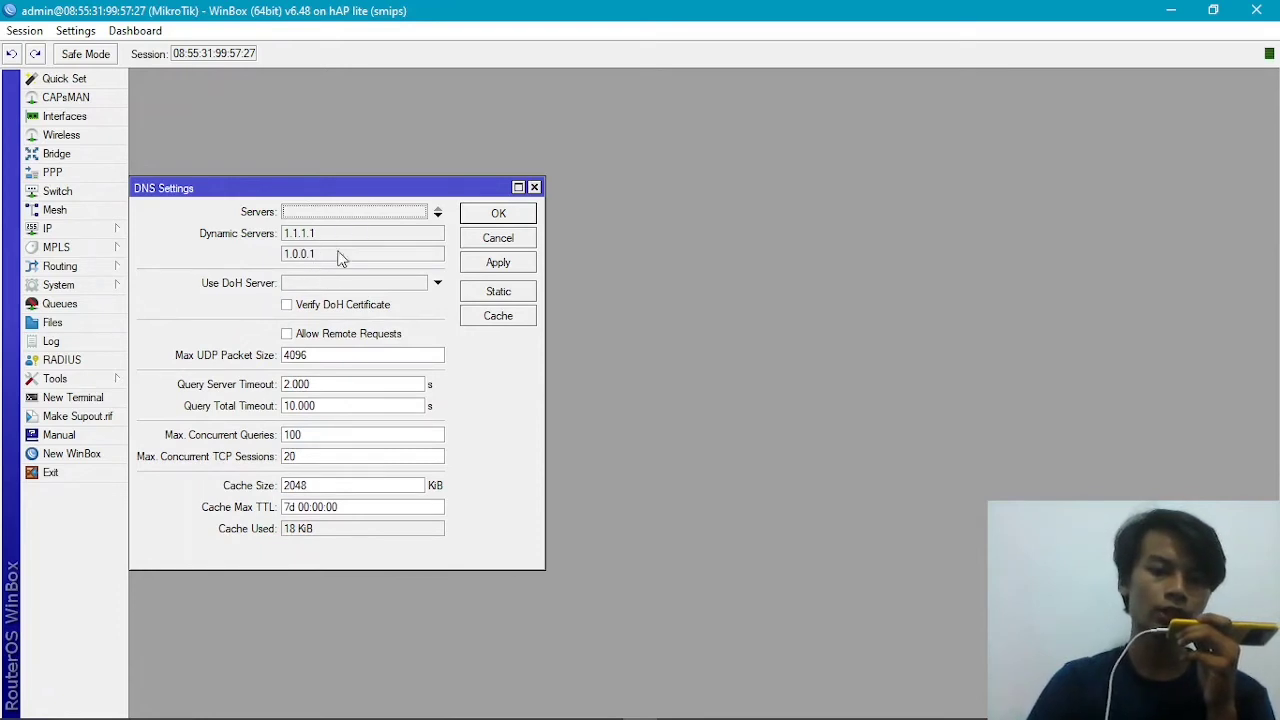
{"action": "left_click", "coordinate": [310, 340]}
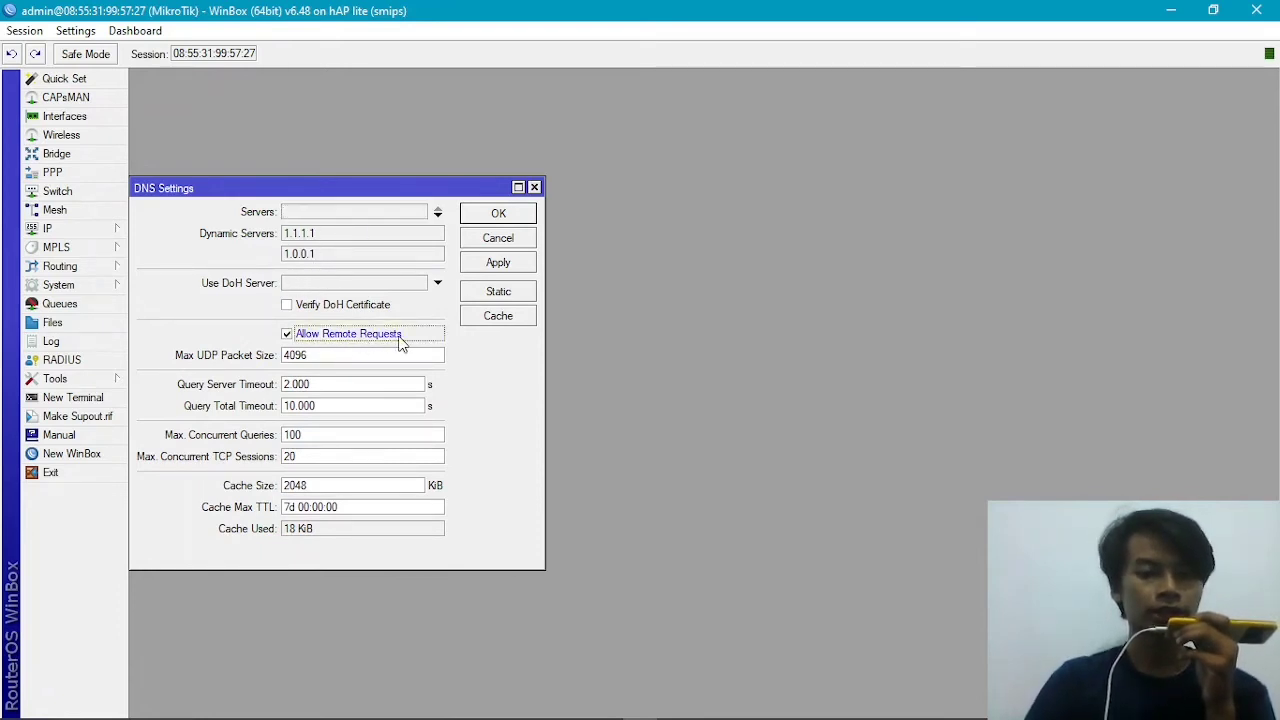
{"action": "left_click", "coordinate": [498, 214]}
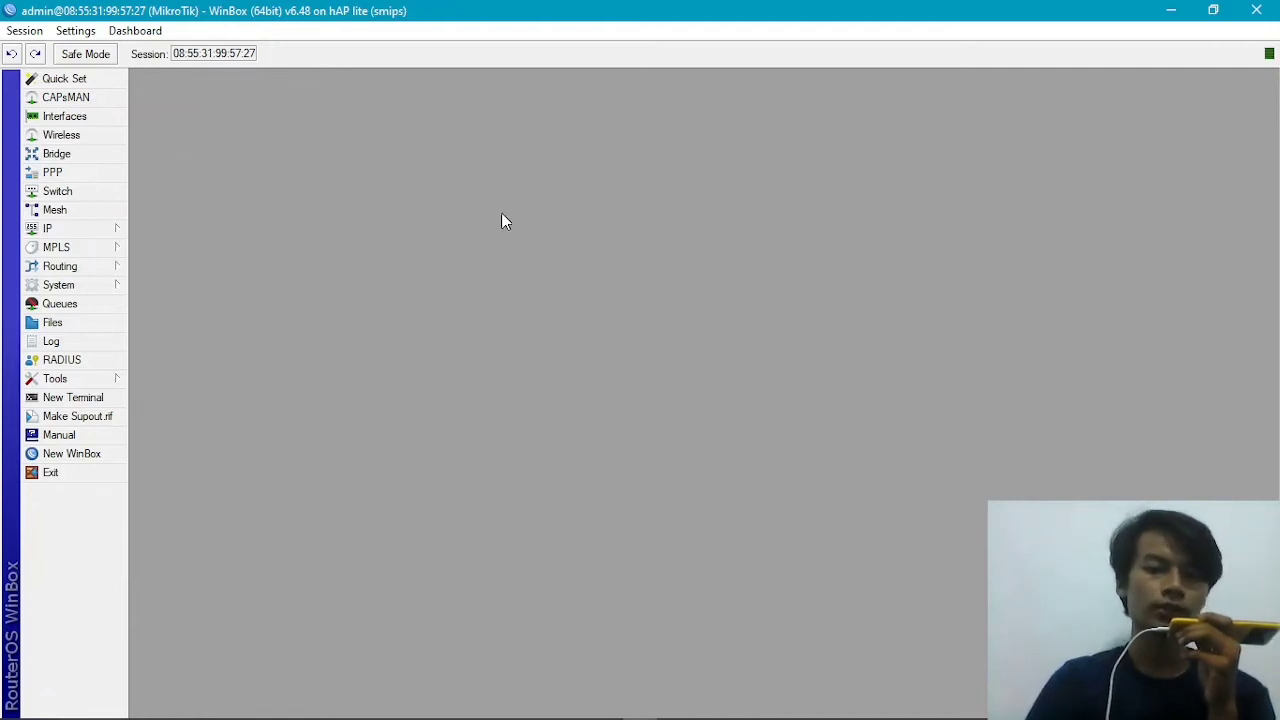
{"action": "left_click", "coordinate": [98, 236]}
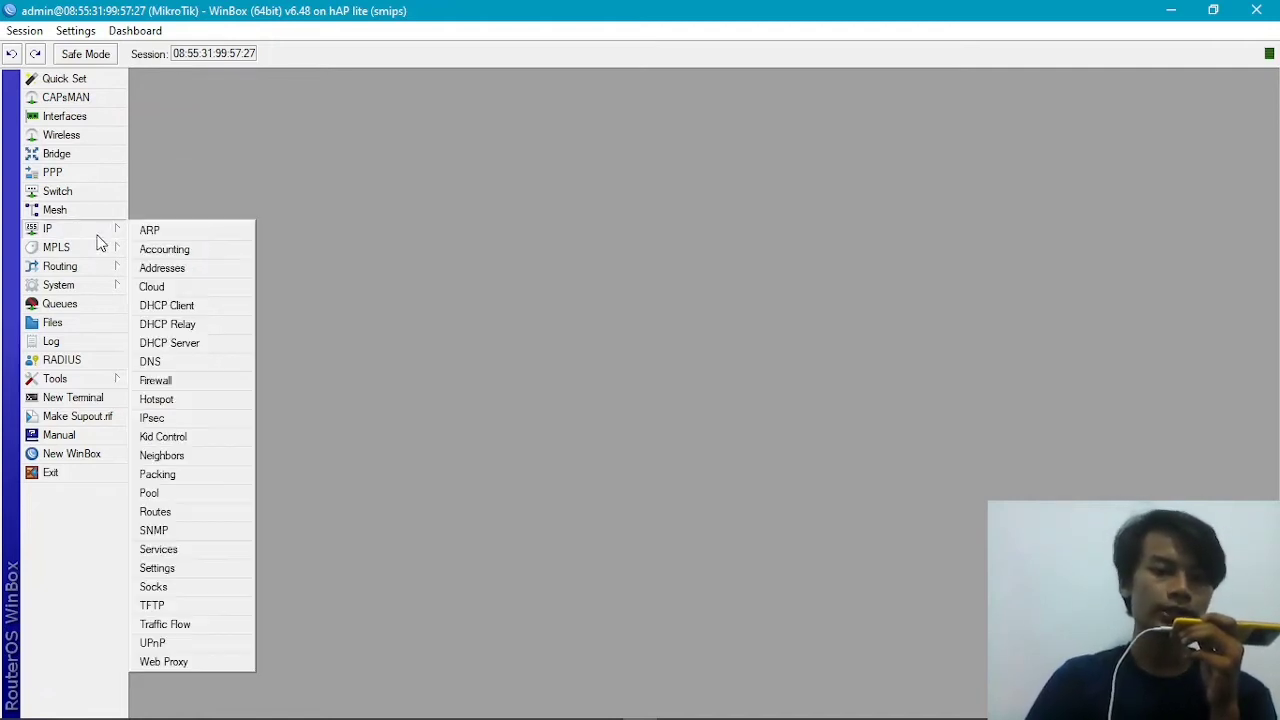
{"action": "left_click", "coordinate": [214, 509]}
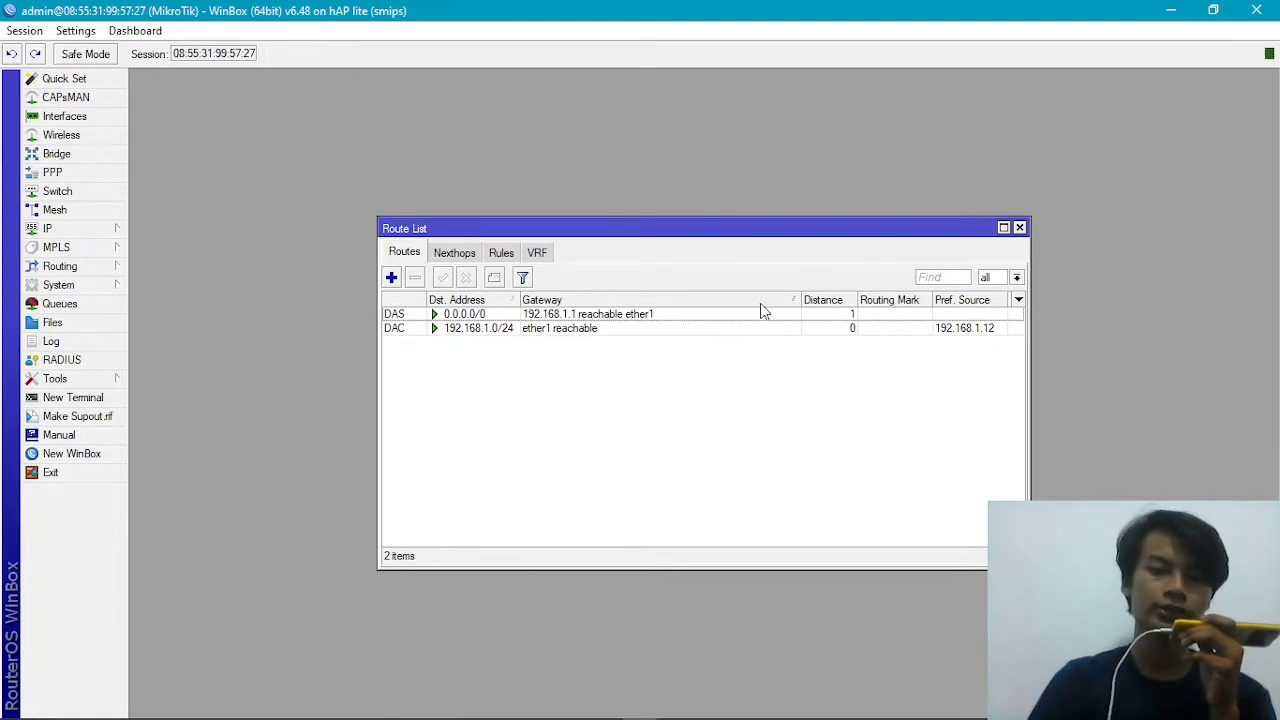
{"action": "left_click", "coordinate": [1021, 228]}
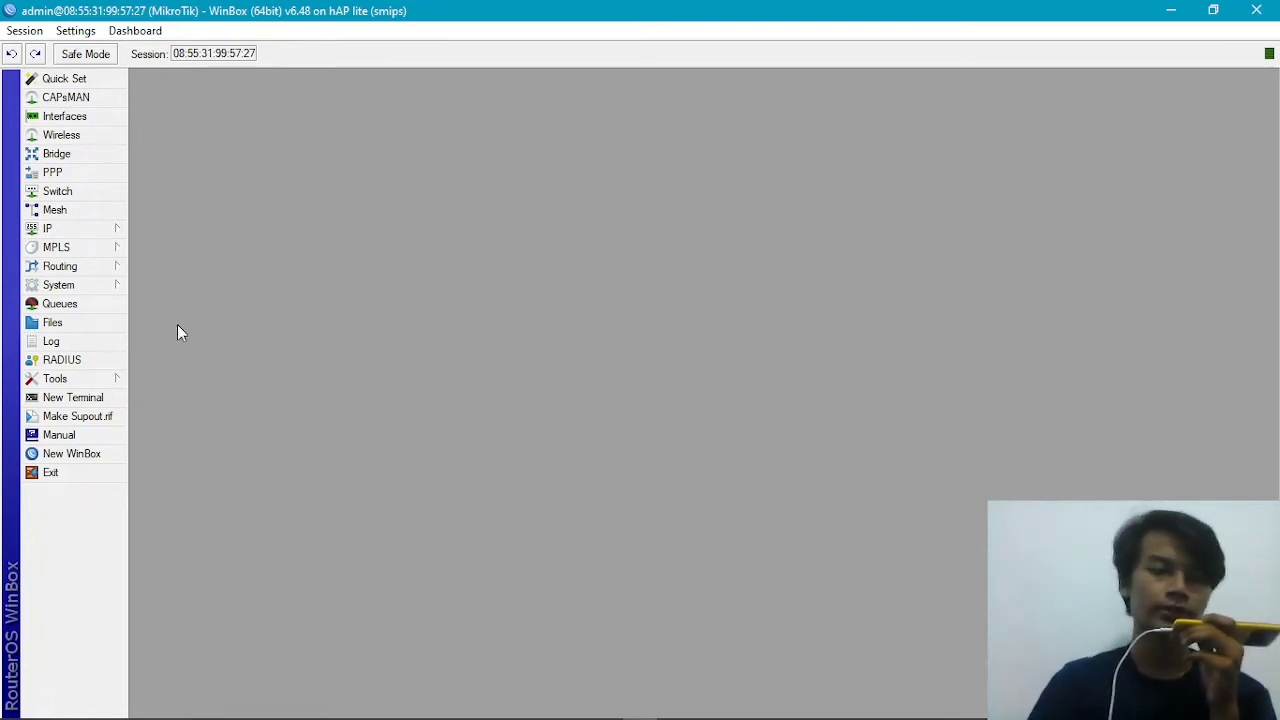
{"action": "left_click", "coordinate": [104, 398]}
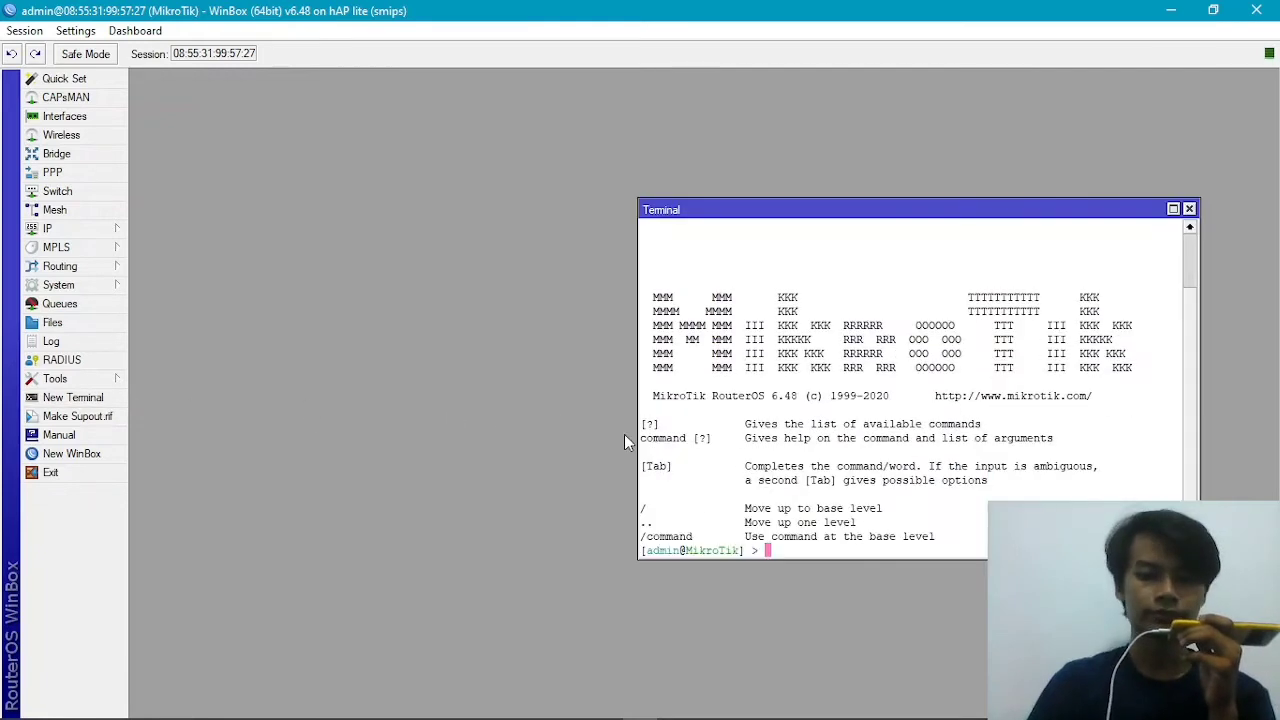
{"action": "key", "text": "Up"}
{"action": "key", "text": "Up"}
{"action": "key", "text": "Up"}
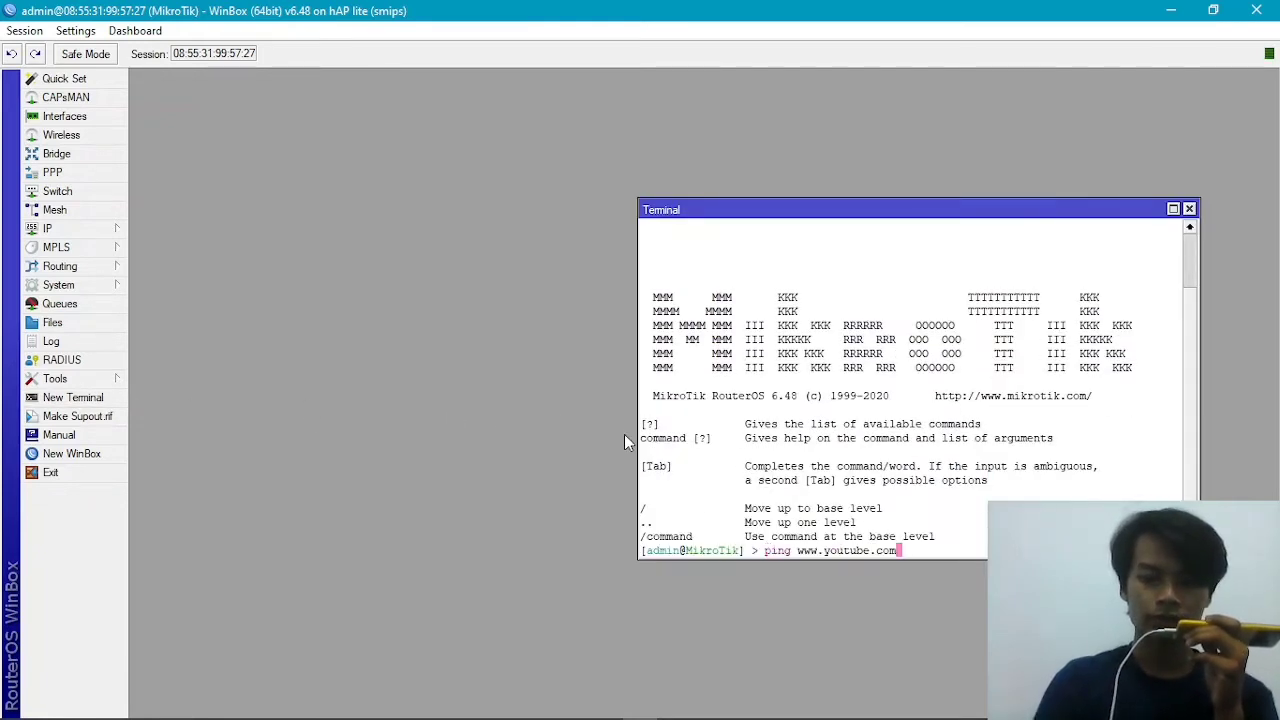
{"action": "key", "text": "Up"}
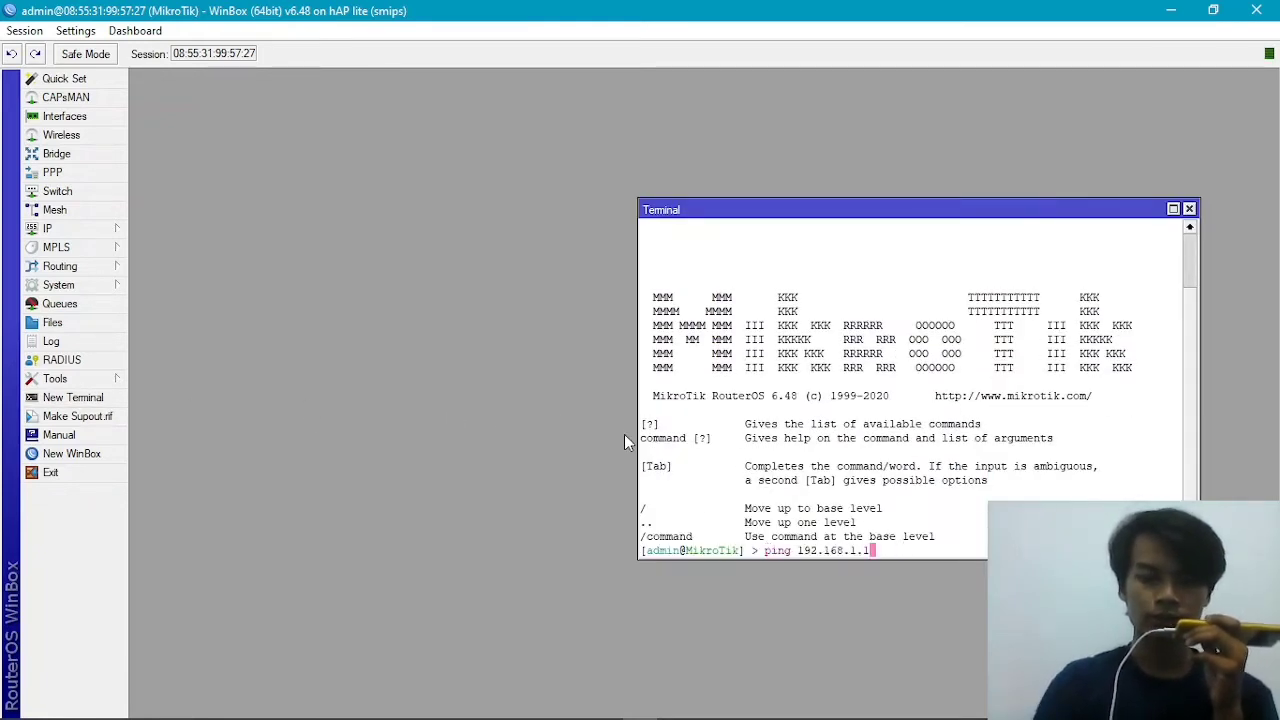
{"action": "key", "text": "Return"}
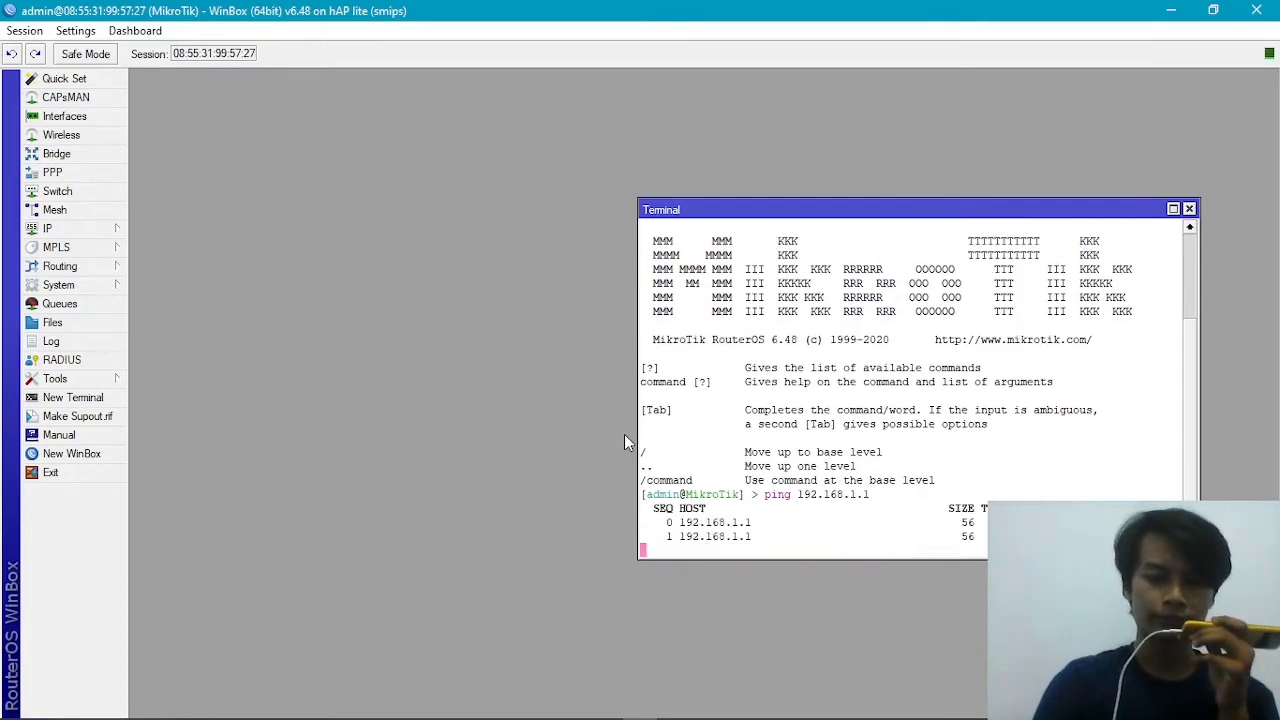
{"action": "key", "text": "ctrl+c"}
{"action": "key", "text": "Up"}
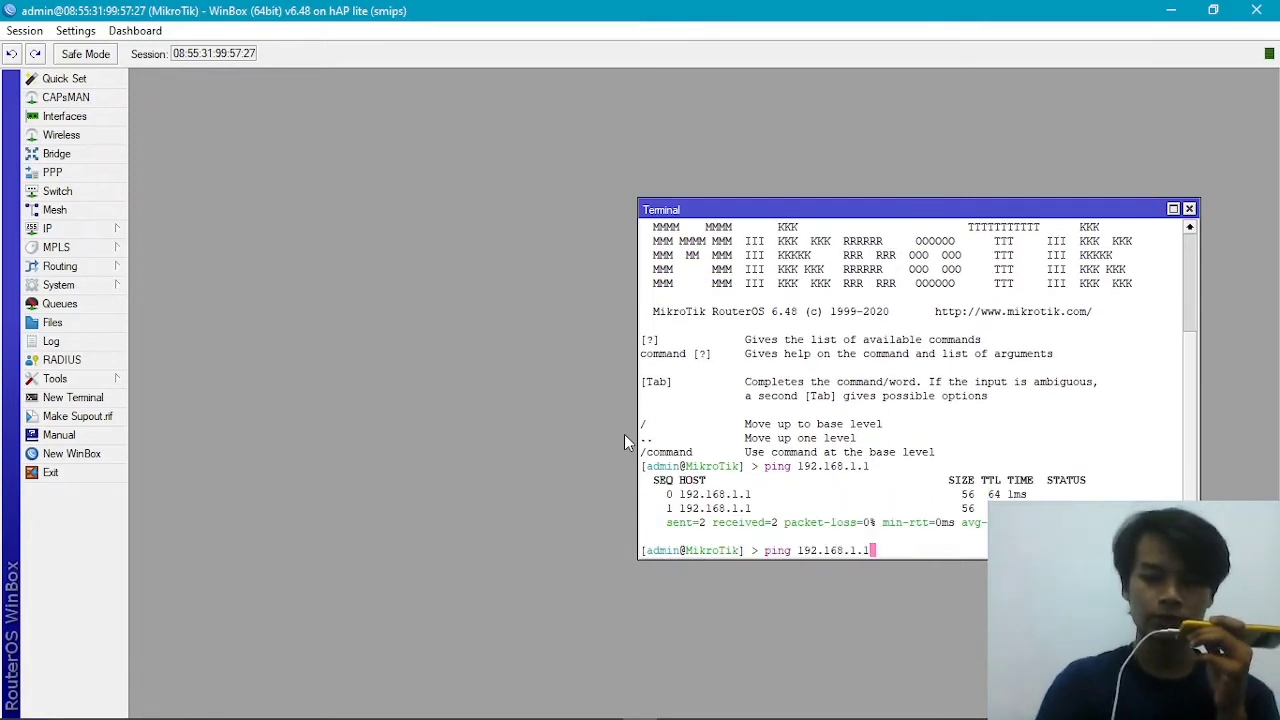
{"action": "key", "text": "Up"}
{"action": "key", "text": "Up"}
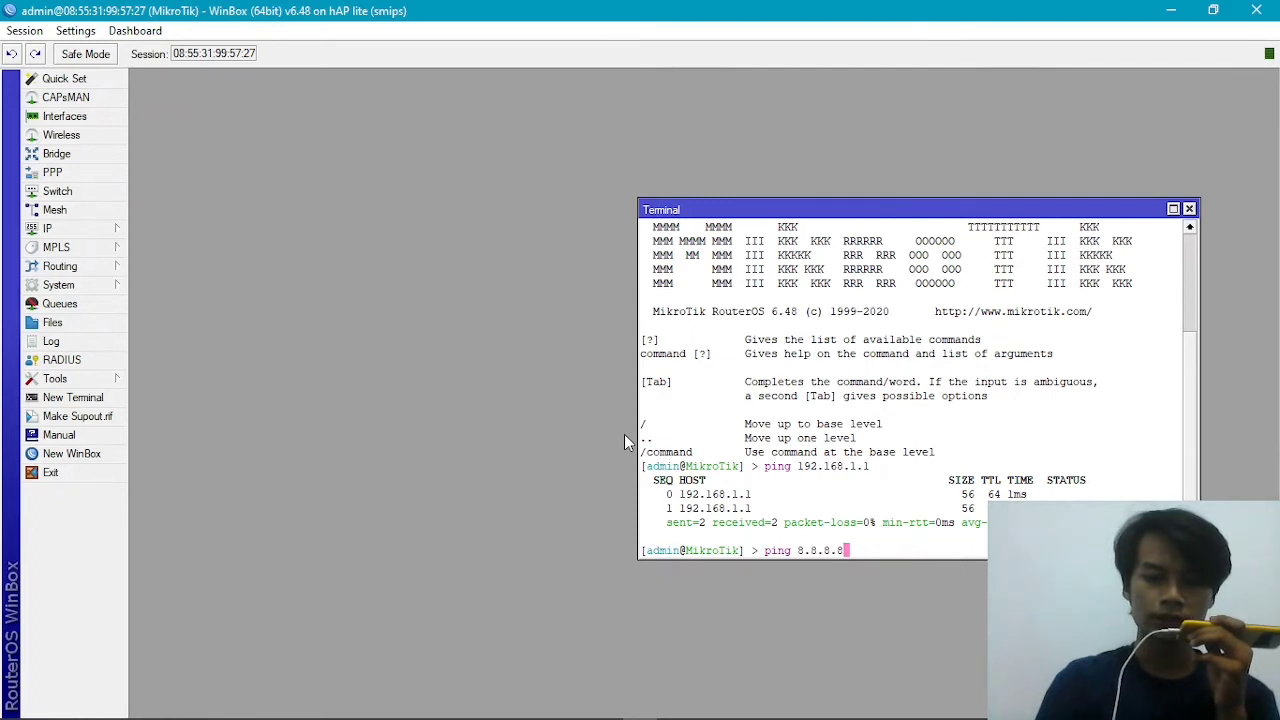
{"action": "key", "text": "Return"}
{"action": "key", "text": "ctrl+c"}
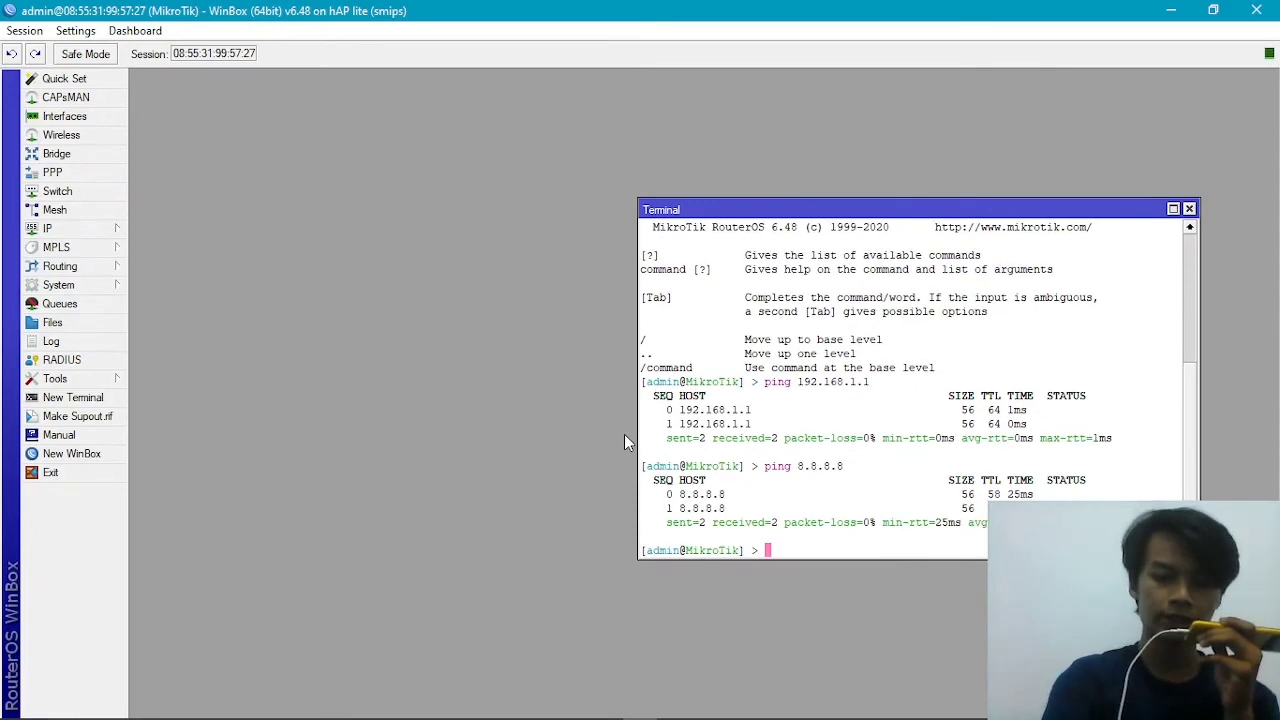
{"action": "key", "text": "Up"}
{"action": "key", "text": "Up"}
{"action": "key", "text": "Up"}
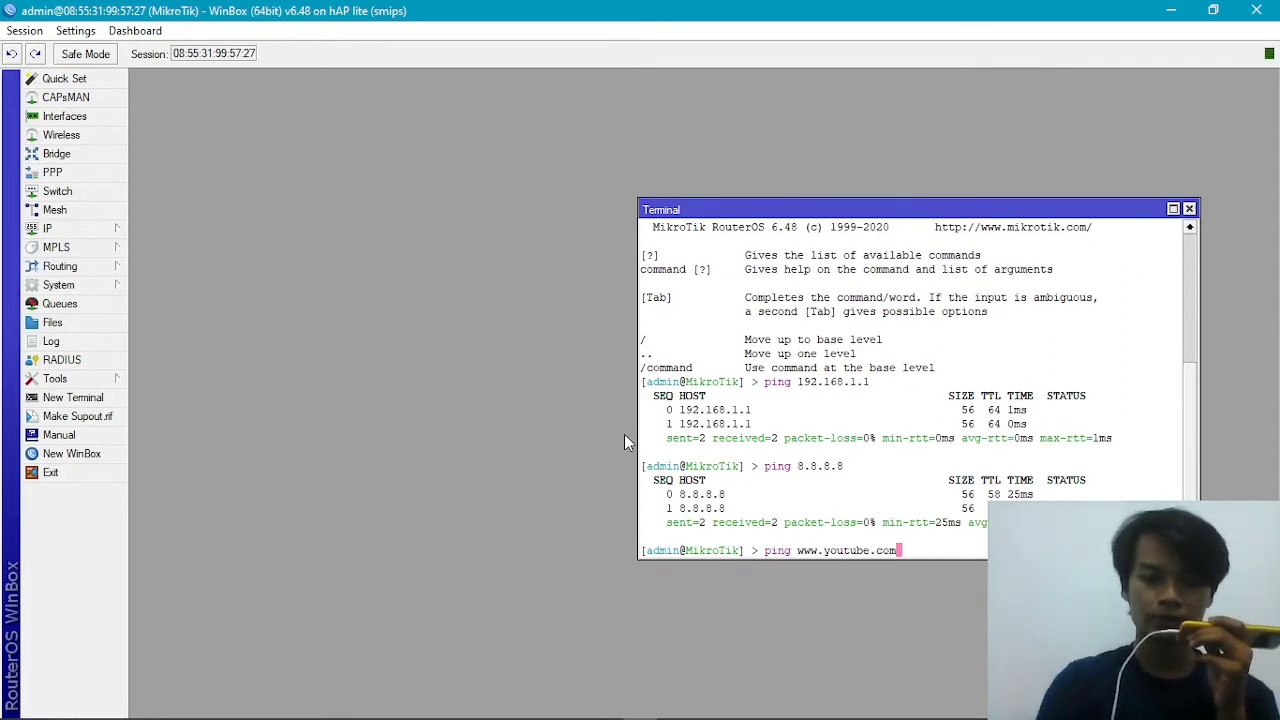
{"action": "key", "text": "Return"}
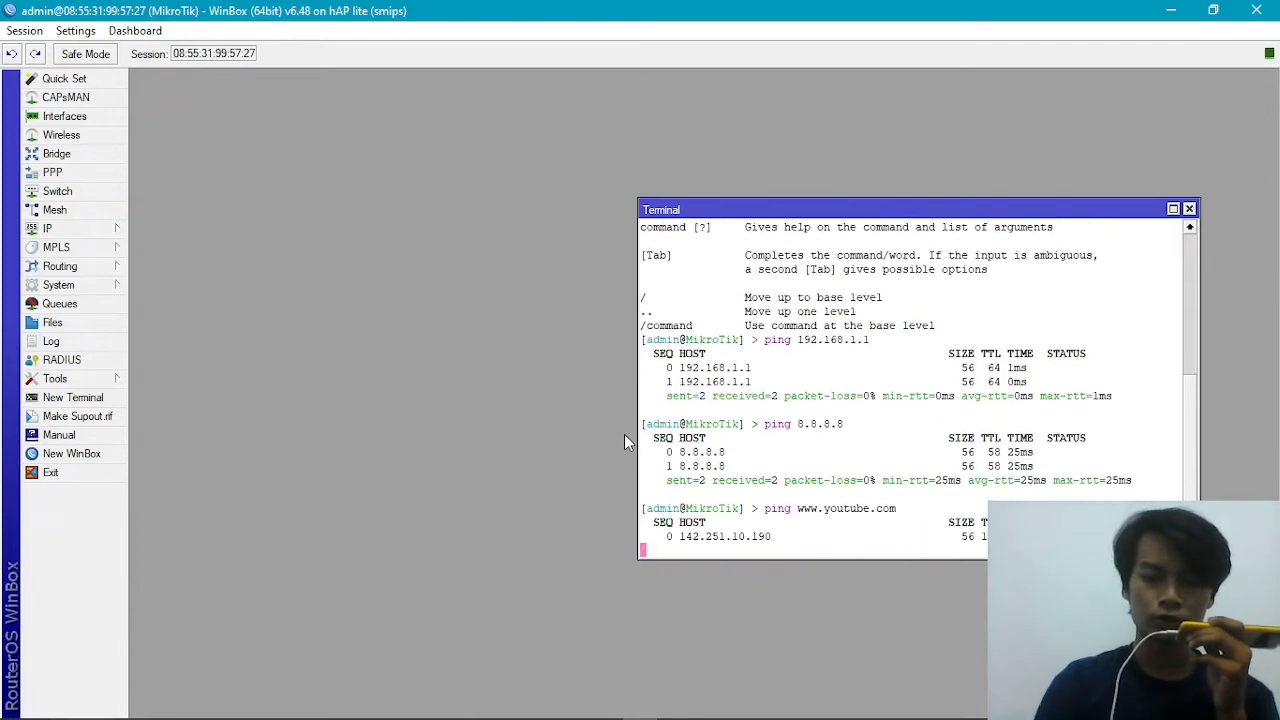
{"action": "key", "text": "ctrl+c"}
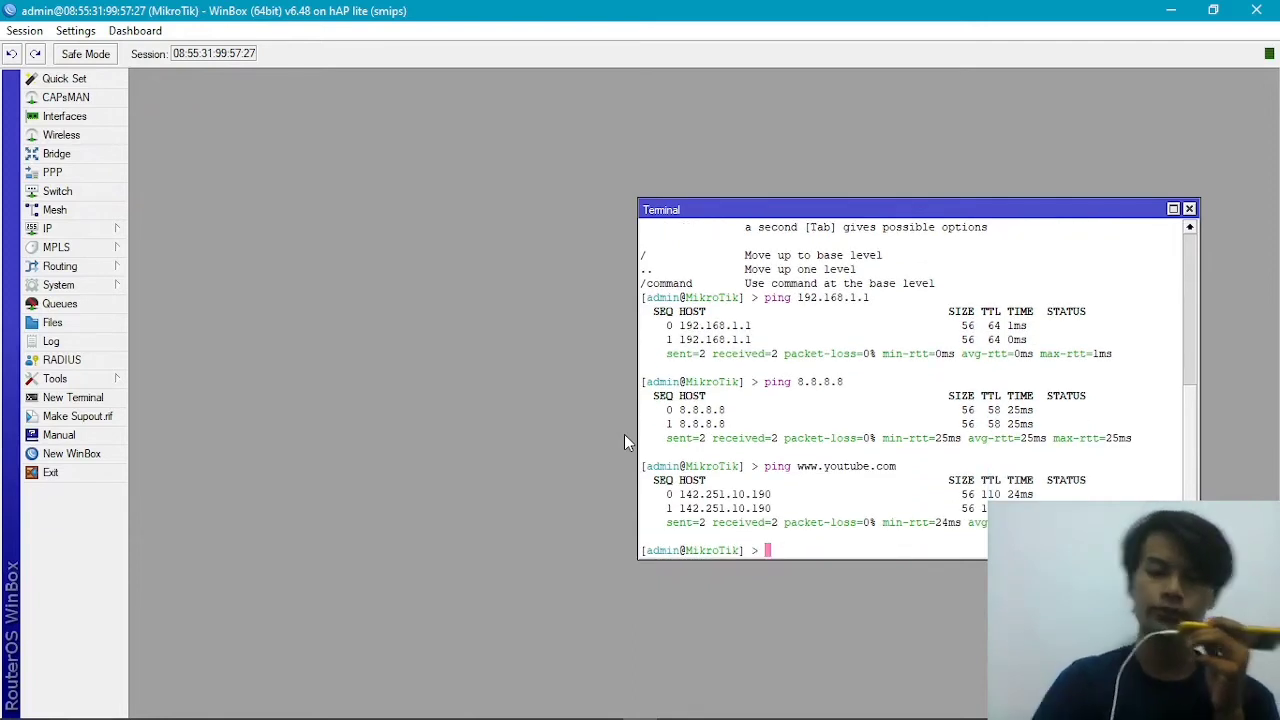
{"action": "left_click", "coordinate": [1189, 209]}
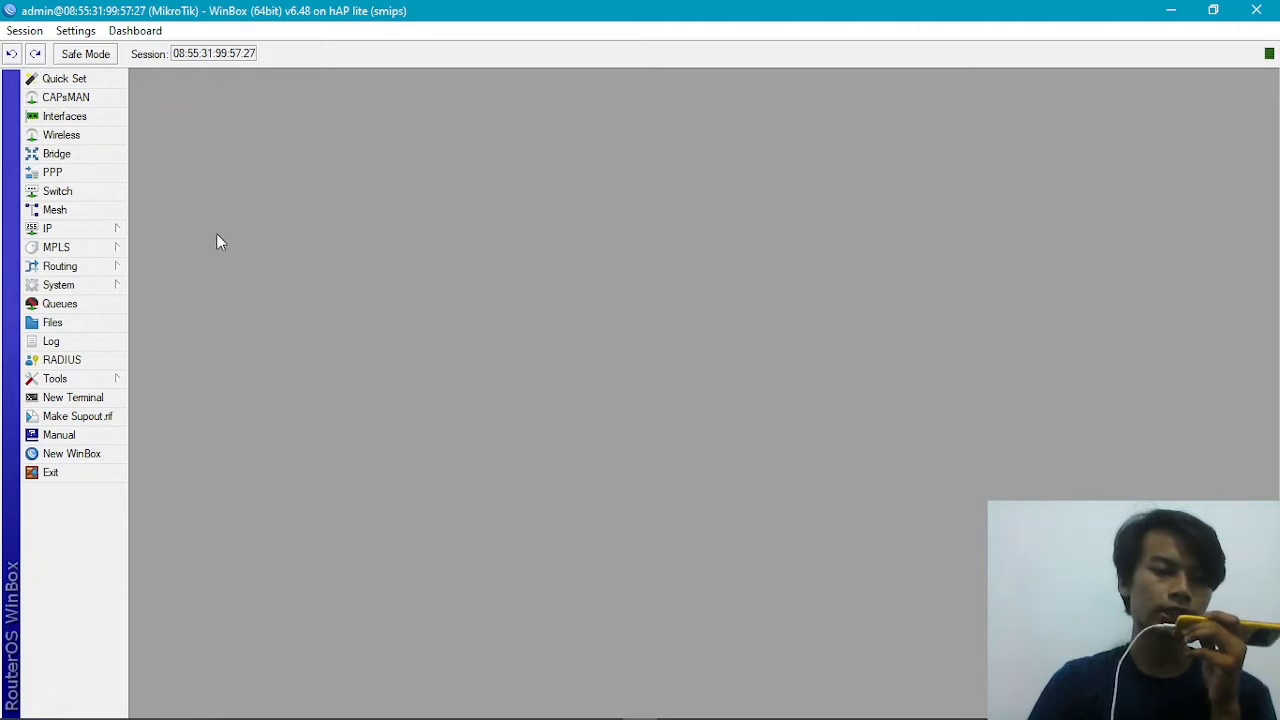
Step: Add the IP address 192.168.2.1/24 on interface ether2
{"action": "left_click", "coordinate": [108, 231]}
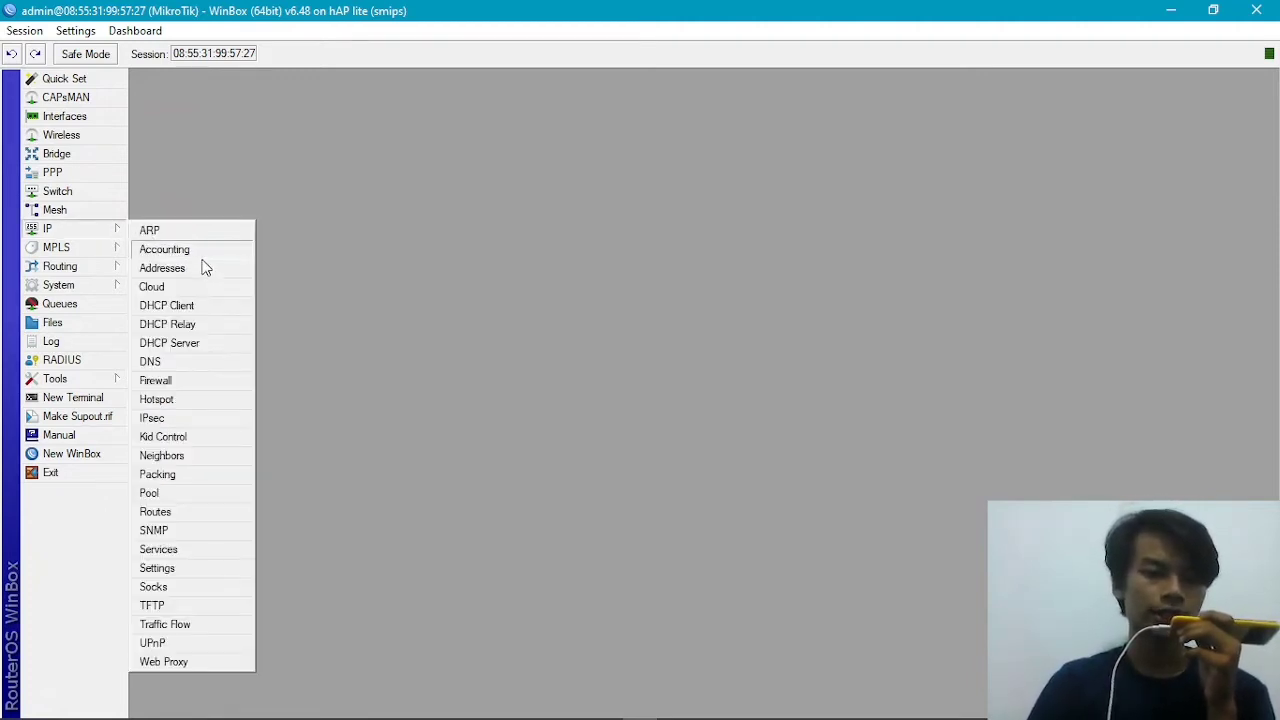
{"action": "left_click", "coordinate": [162, 268]}
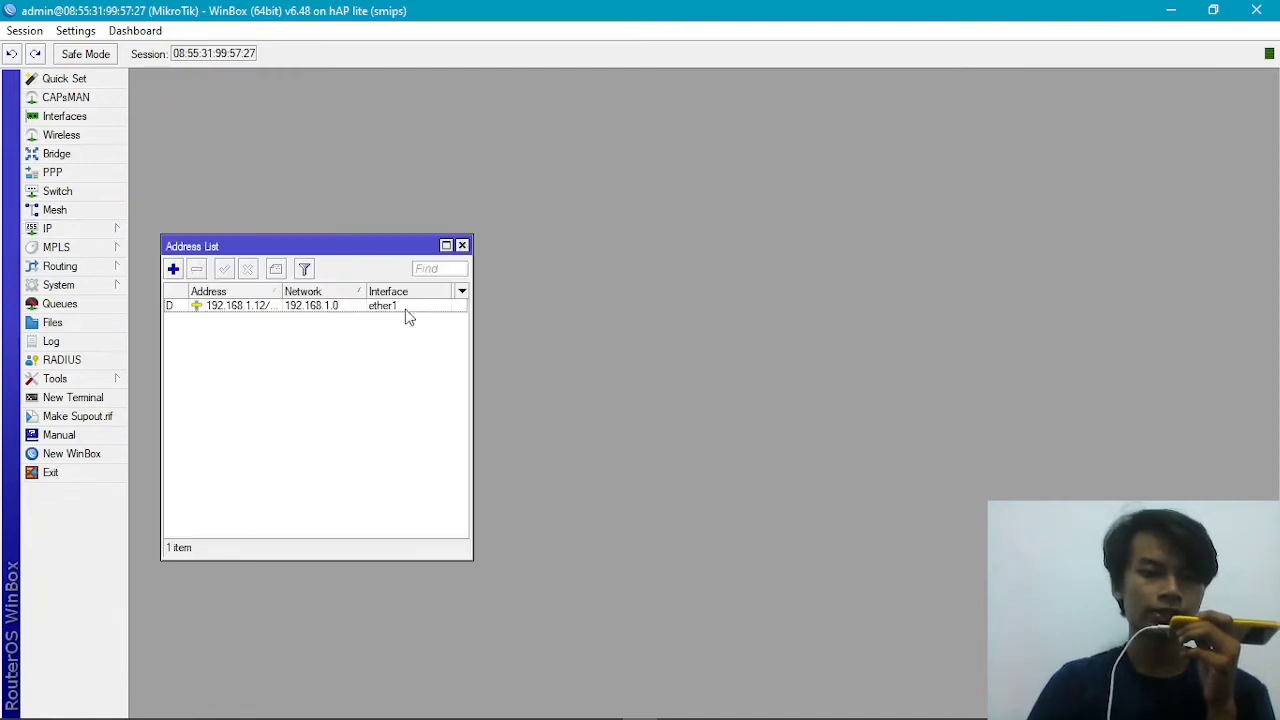
{"action": "left_click", "coordinate": [173, 270]}
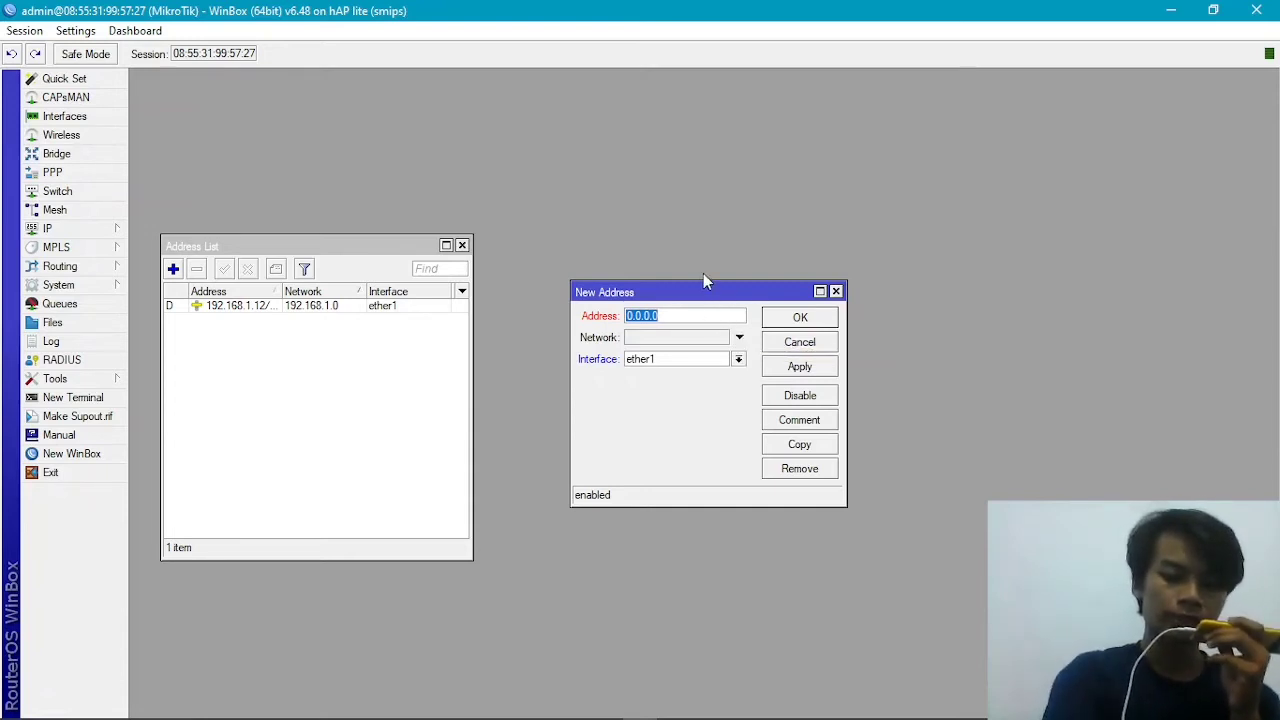
{"action": "type", "text": "192.1"}
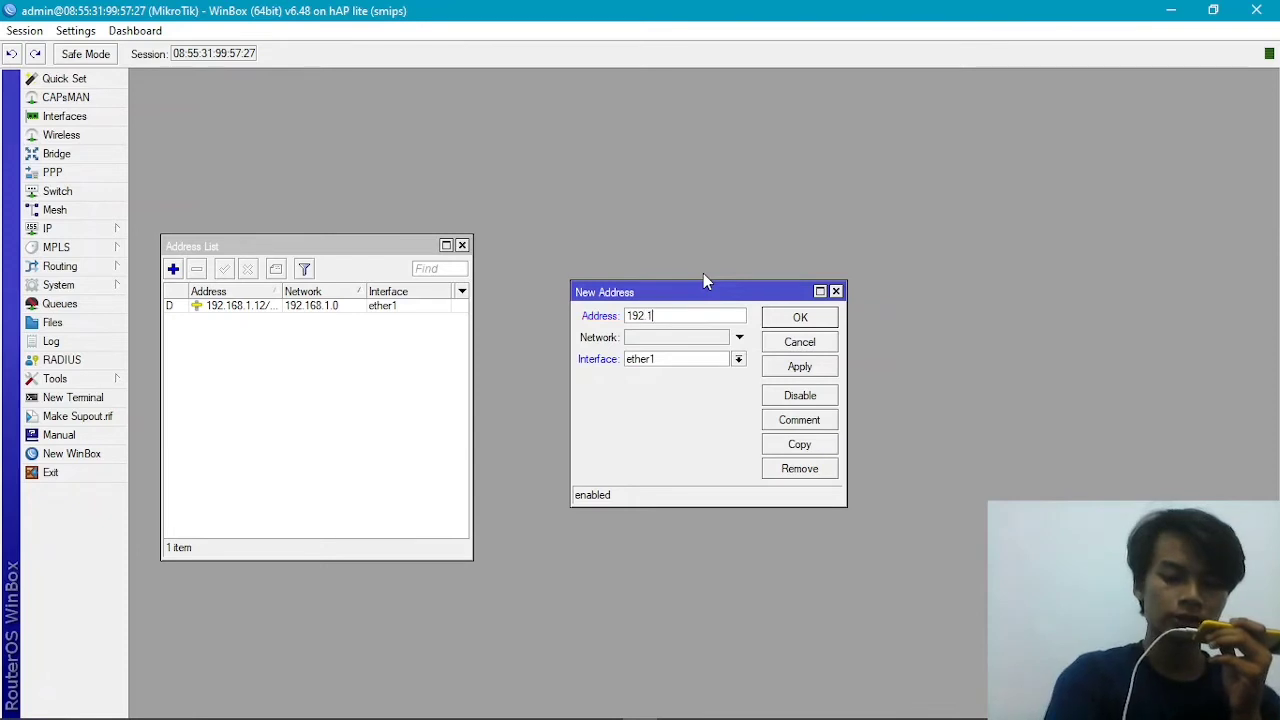
{"action": "type", "text": "68"}
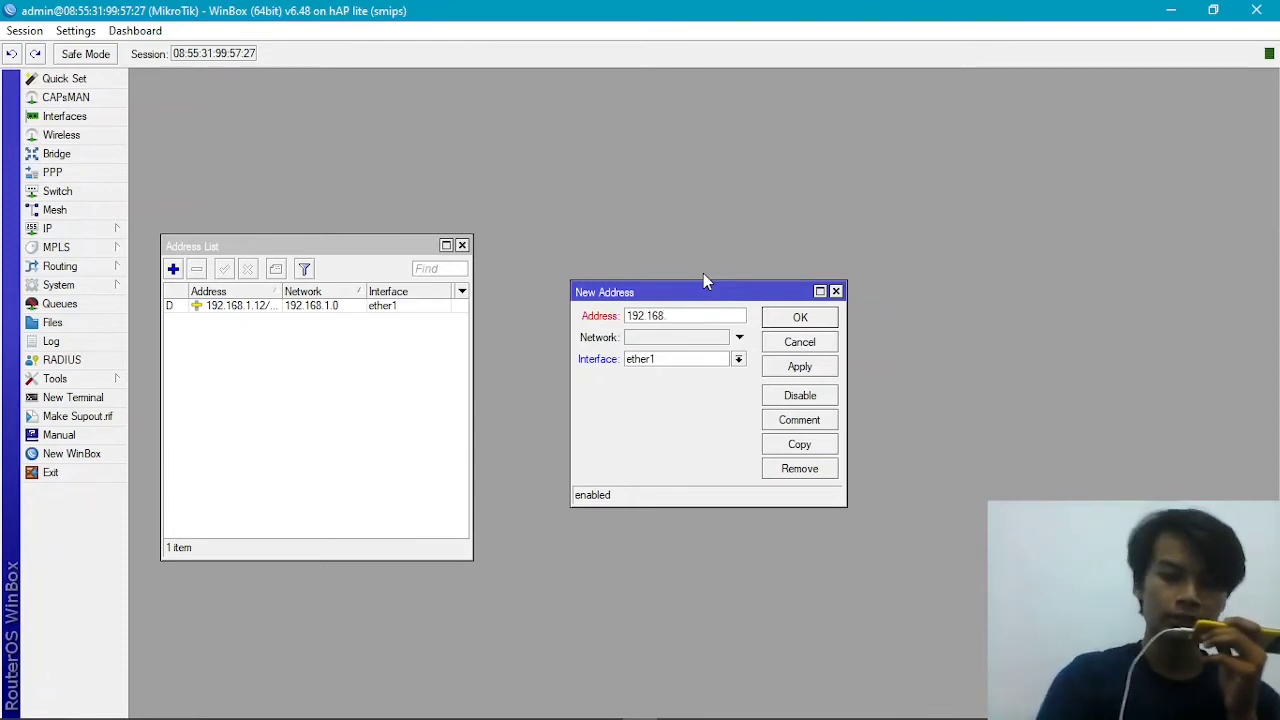
{"action": "type", "text": ".1"}
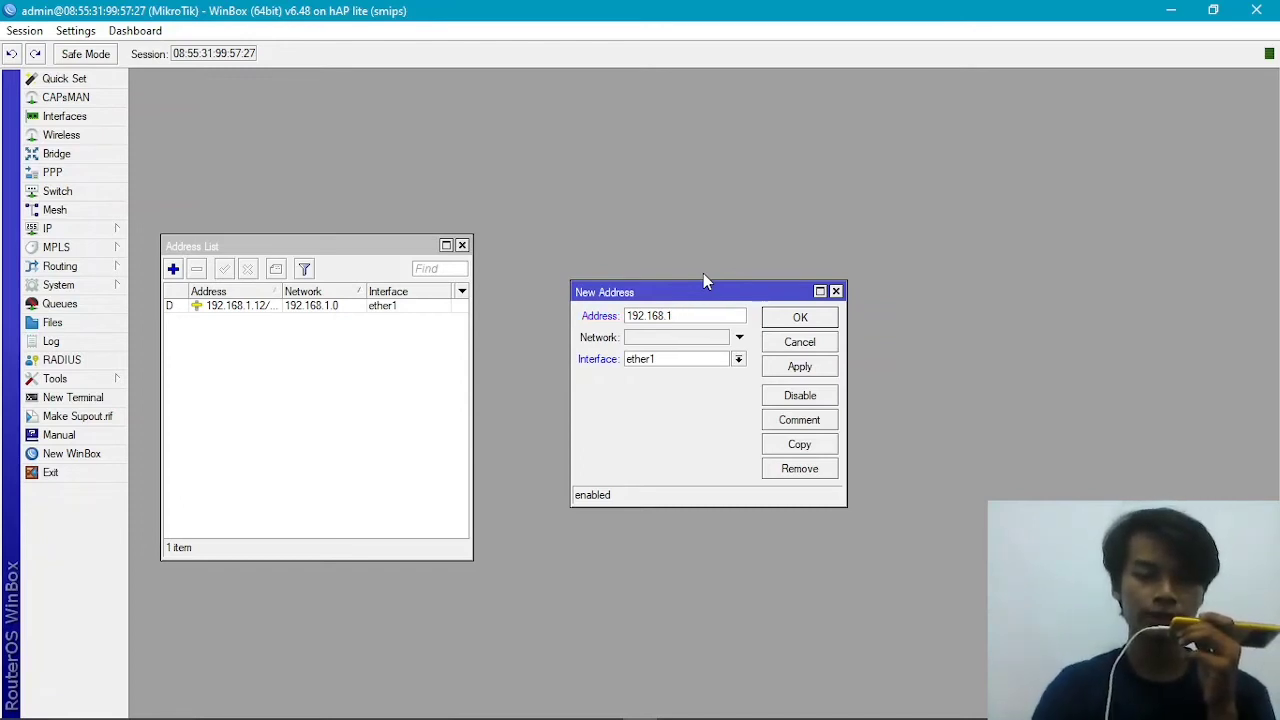
{"action": "key", "text": "BackSpace"}
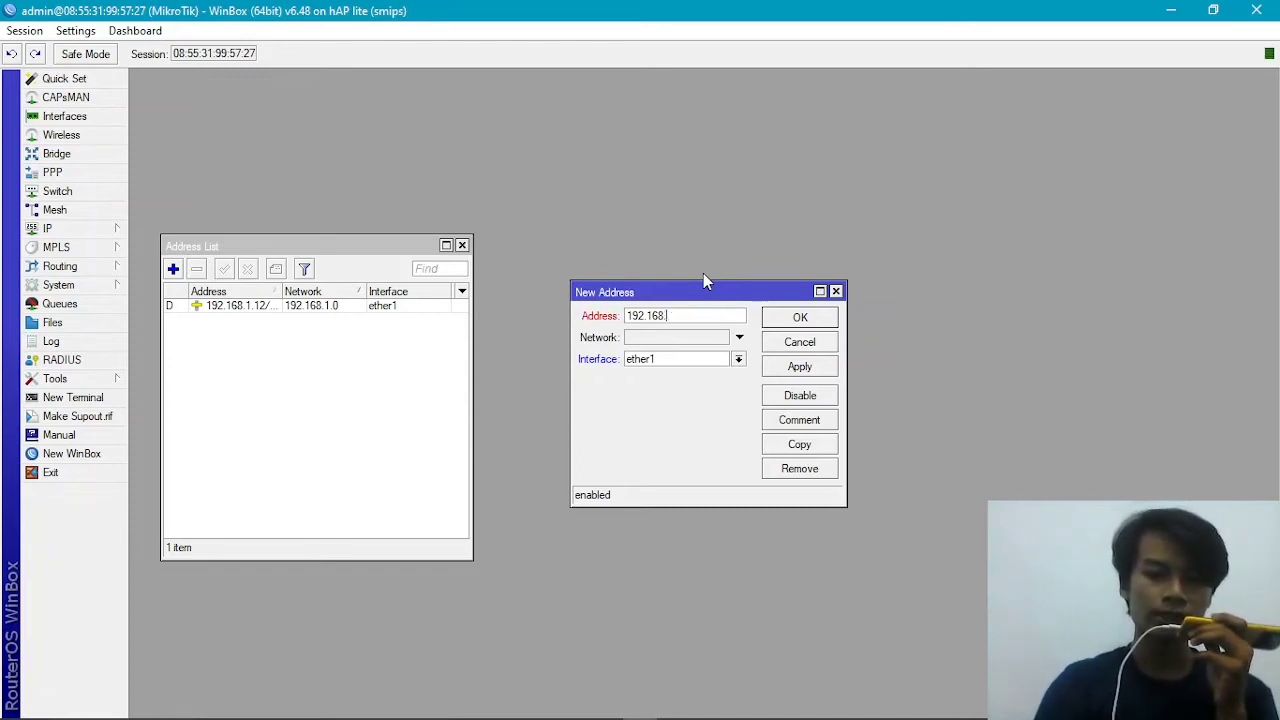
{"action": "type", "text": "2"}
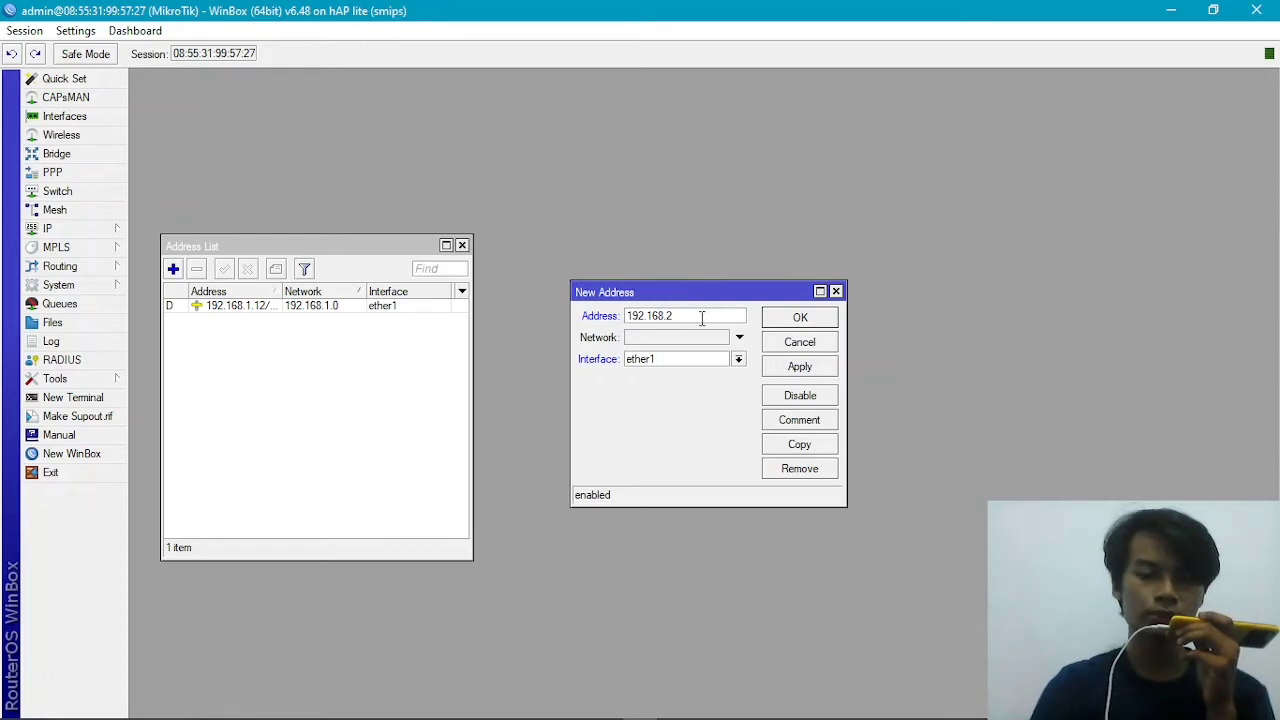
{"action": "type", "text": ".1"}
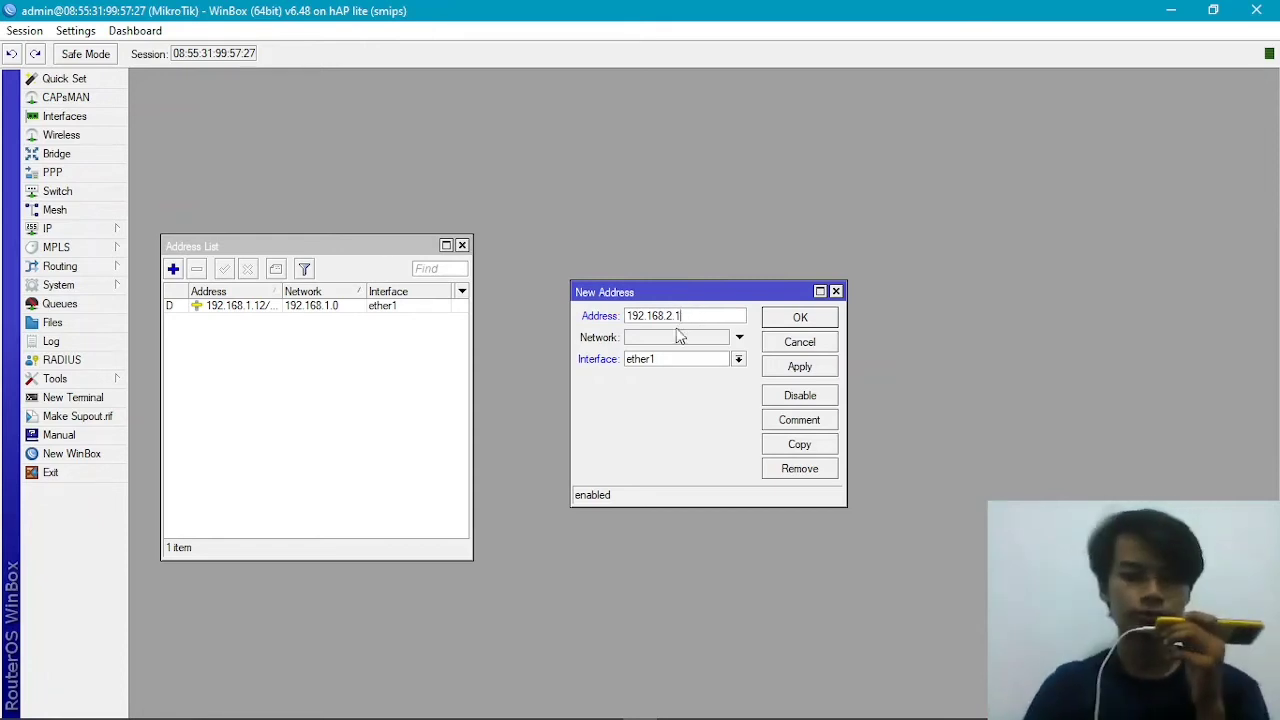
{"action": "type", "text": "/24"}
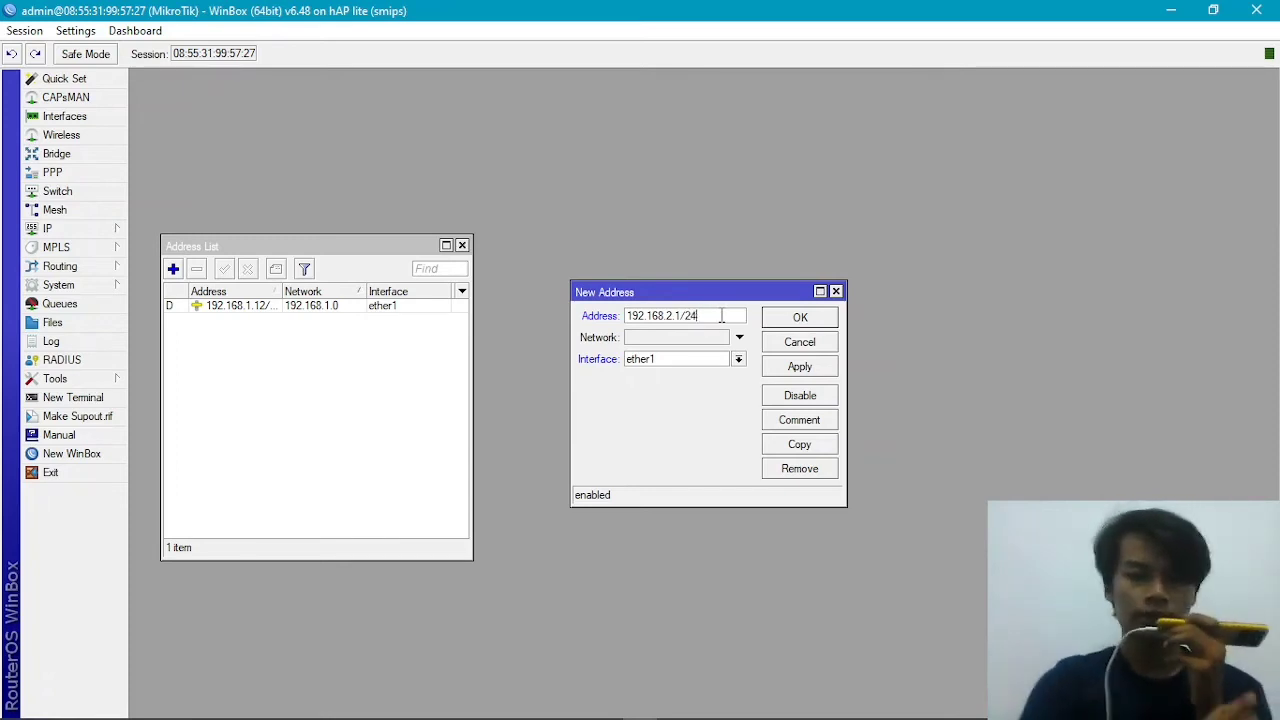
{"action": "left_click", "coordinate": [675, 364]}
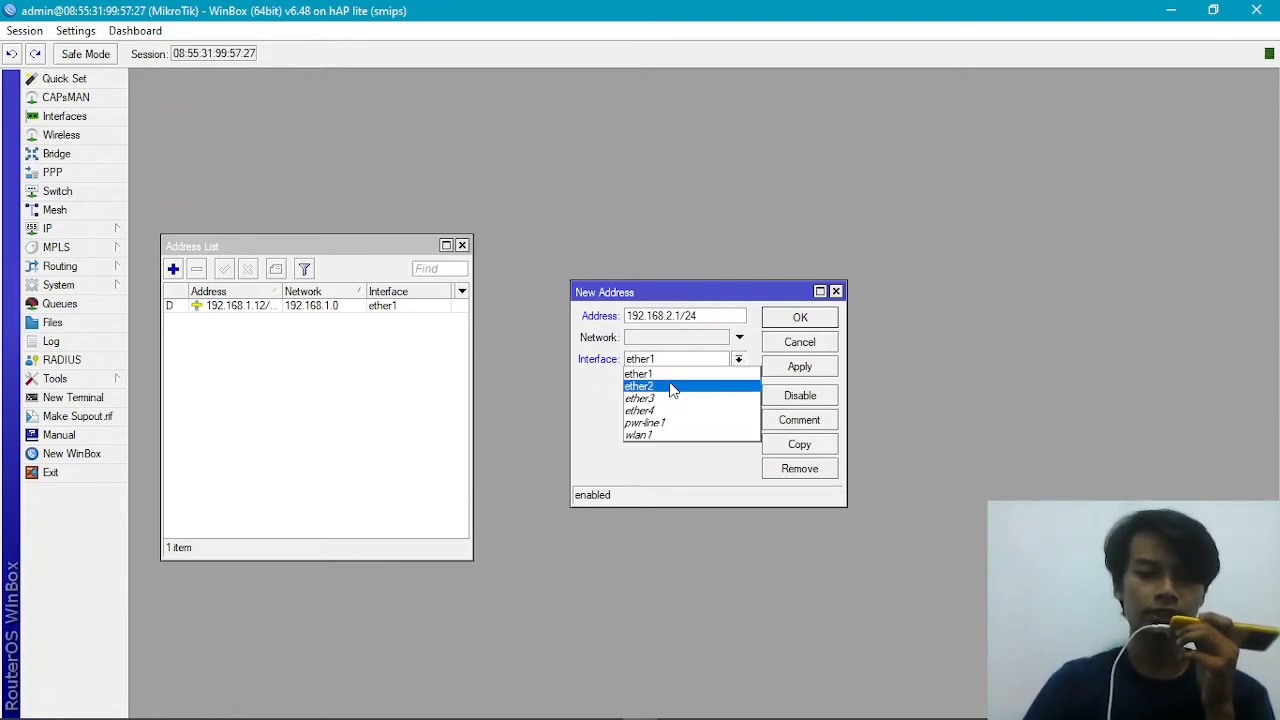
{"action": "left_click", "coordinate": [667, 387]}
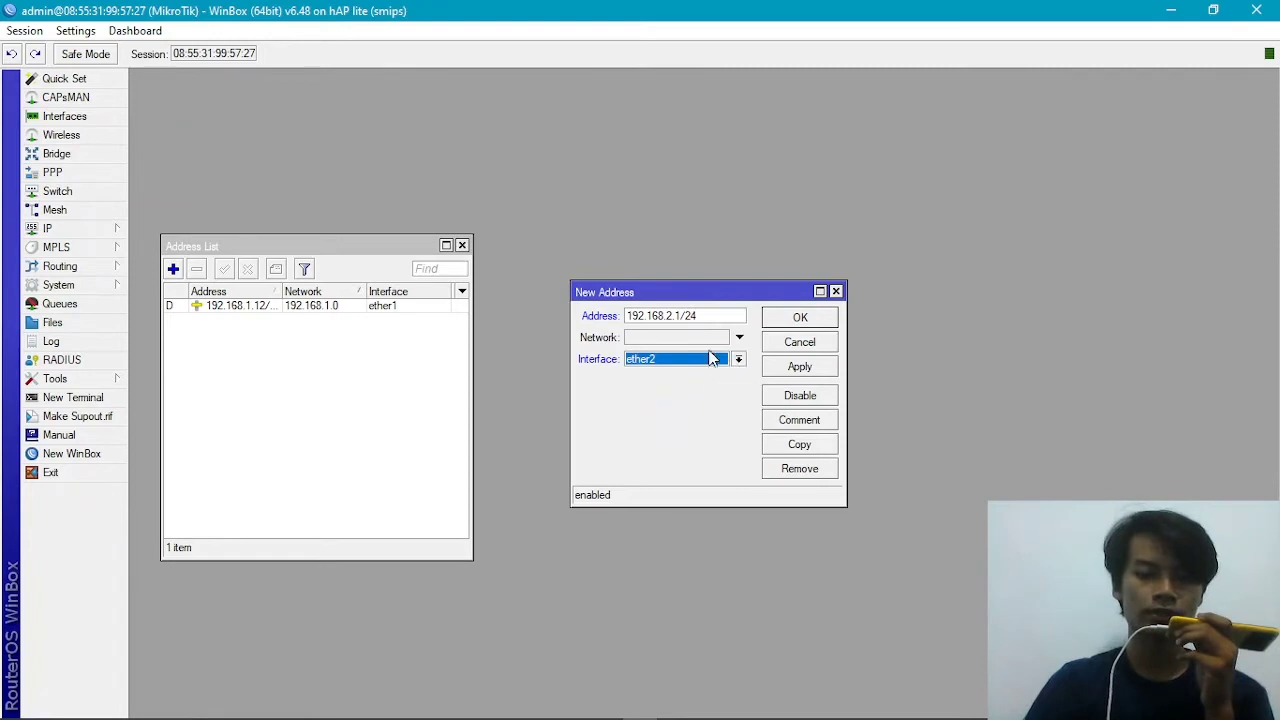
{"action": "left_click", "coordinate": [801, 368]}
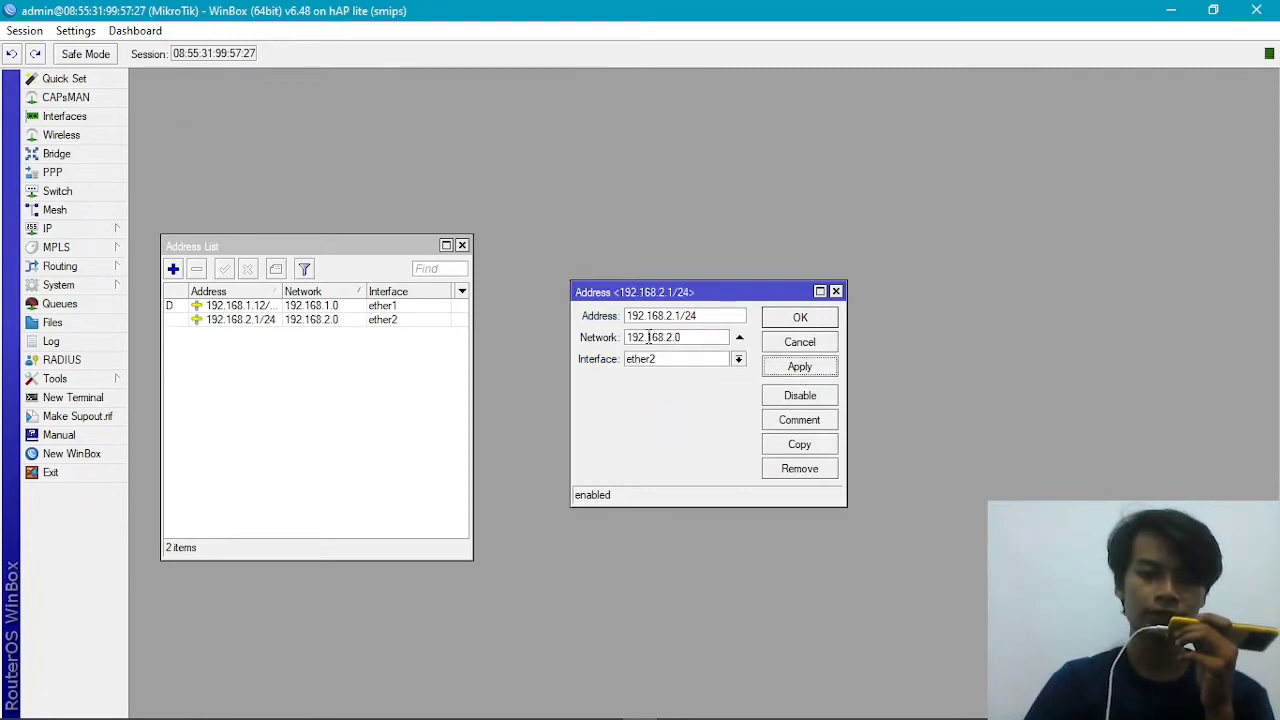
{"action": "left_click", "coordinate": [769, 321]}
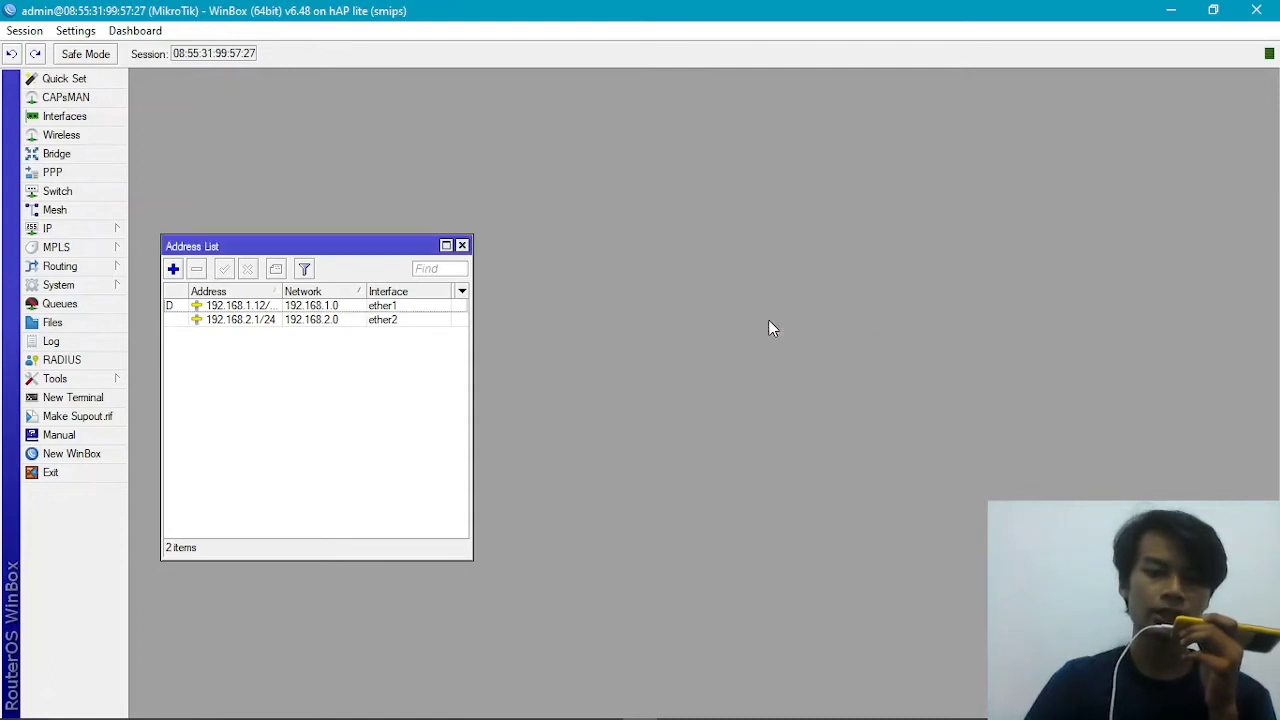
Step: Run DHCP Setup on ether2, accepting network 192.168.2.0/24 and gateway 192.168.2.1
{"action": "left_click", "coordinate": [462, 245]}
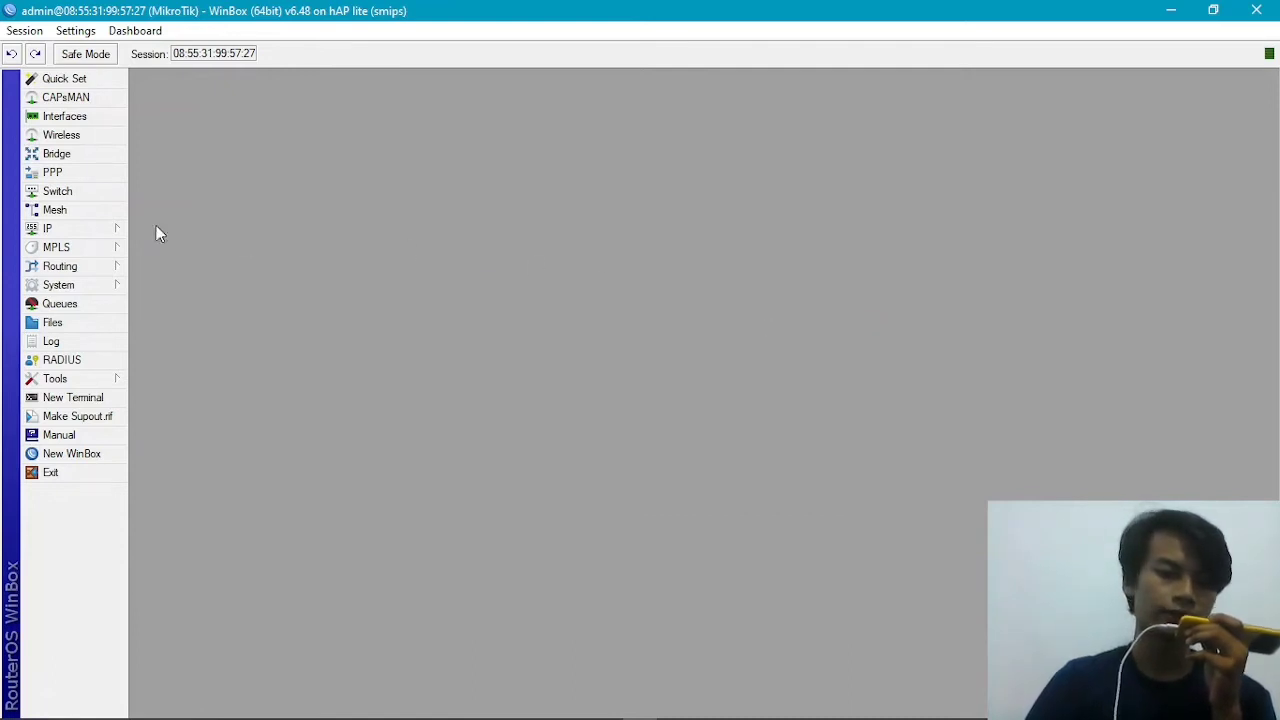
{"action": "left_click", "coordinate": [72, 230]}
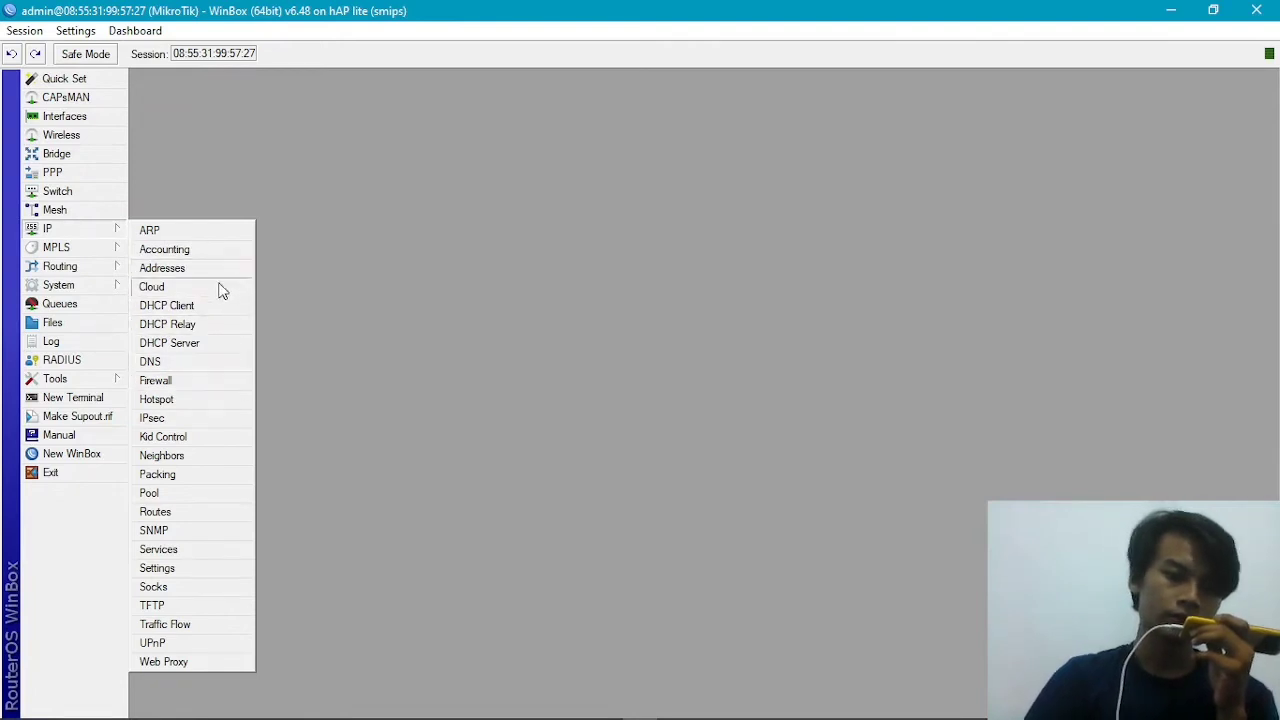
{"action": "left_click", "coordinate": [170, 343]}
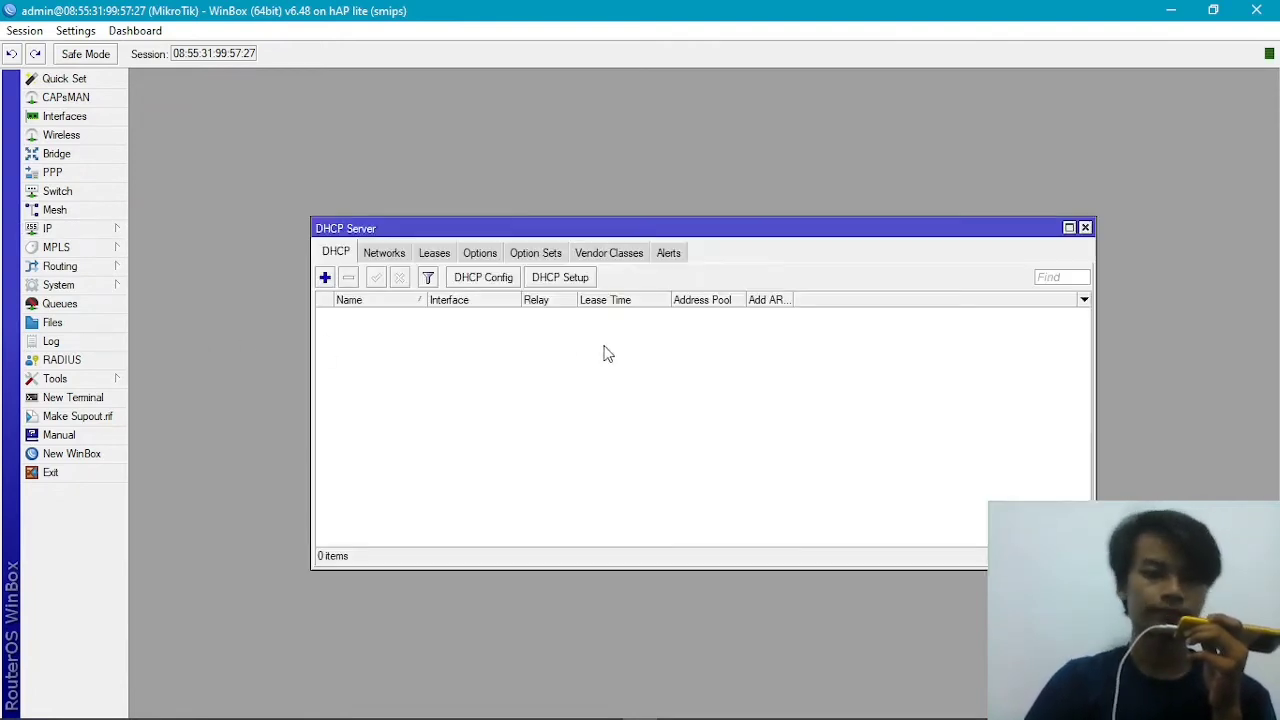
{"action": "left_click", "coordinate": [555, 280]}
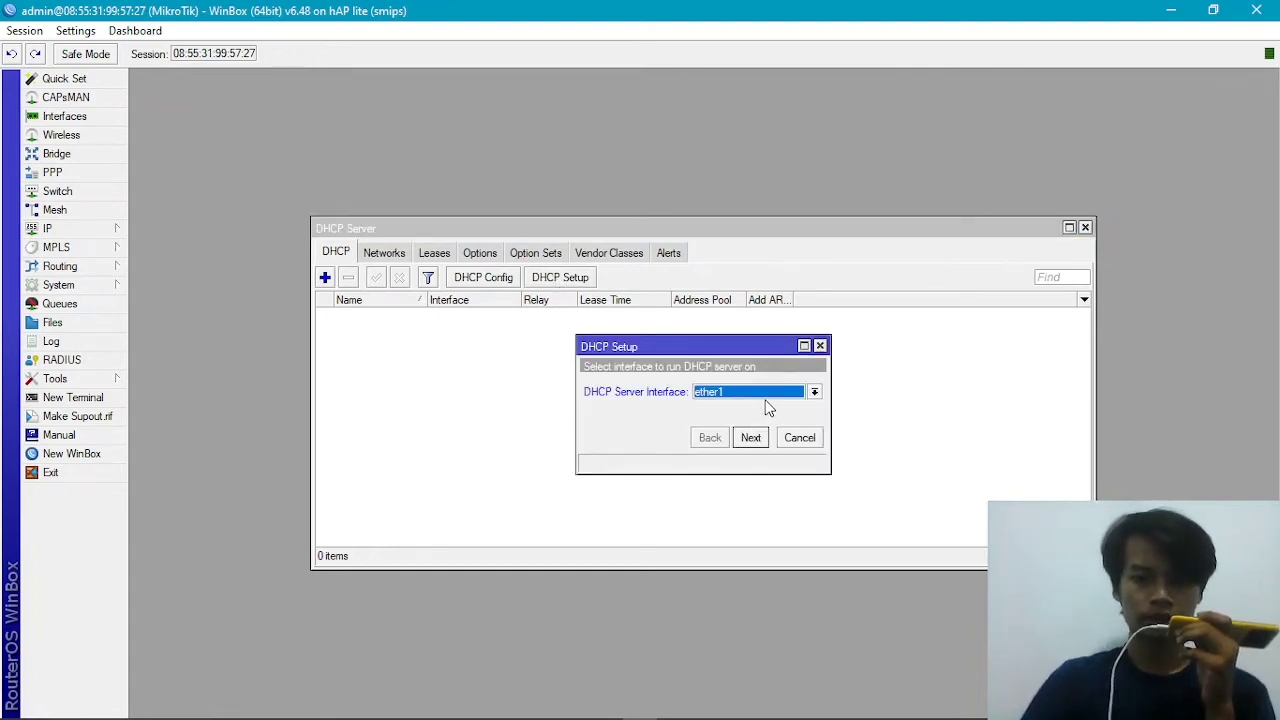
{"action": "left_click", "coordinate": [748, 394]}
{"action": "left_click", "coordinate": [740, 416]}
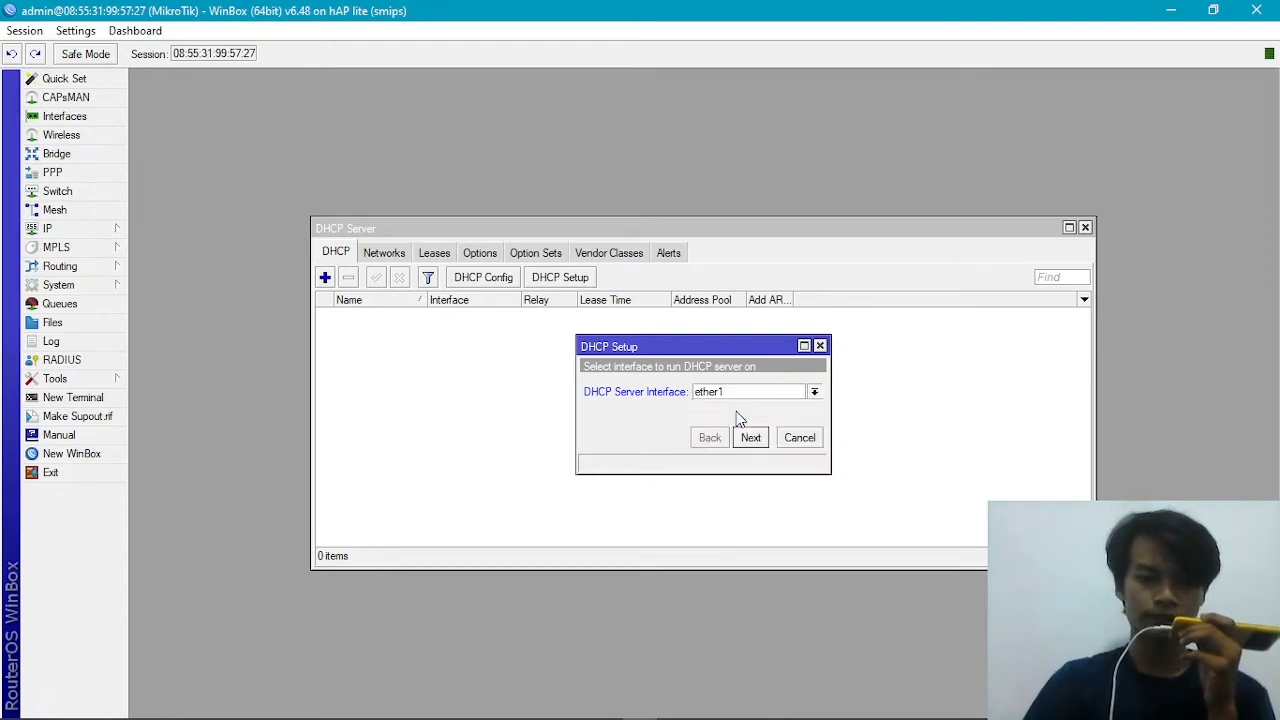
{"action": "left_click", "coordinate": [750, 438]}
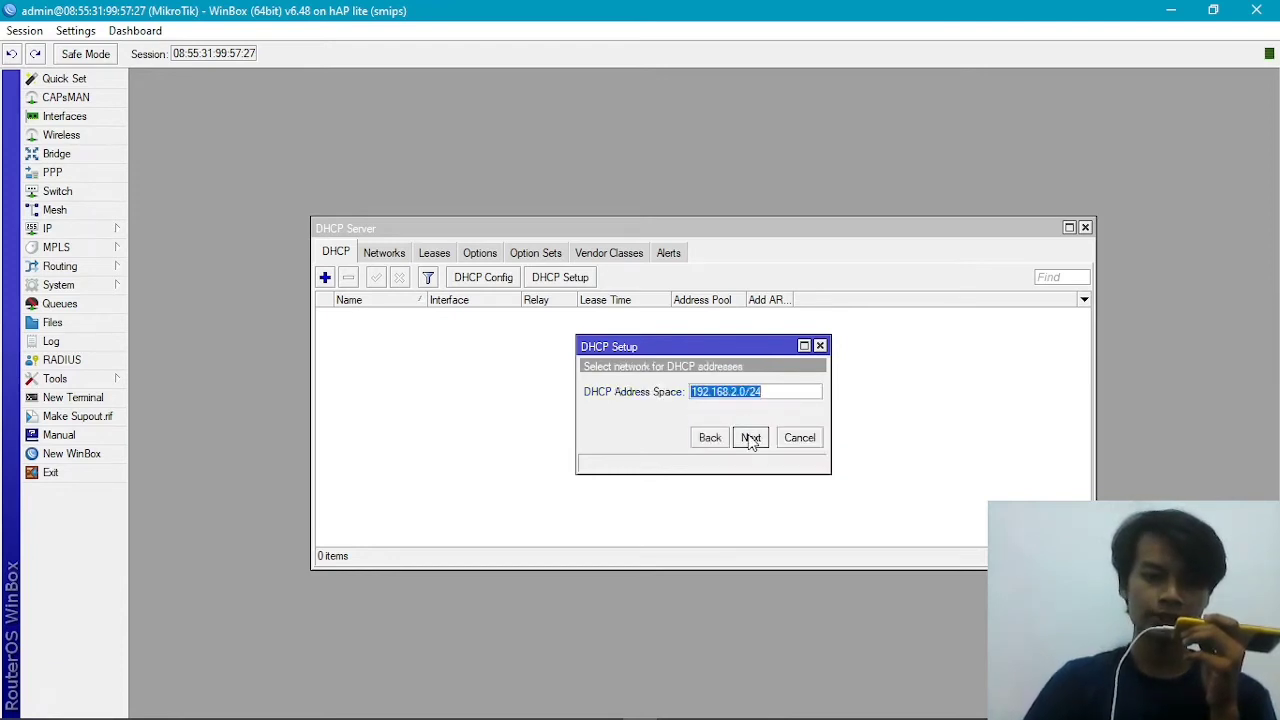
{"action": "left_click", "coordinate": [750, 438]}
{"action": "left_click", "coordinate": [750, 438]}
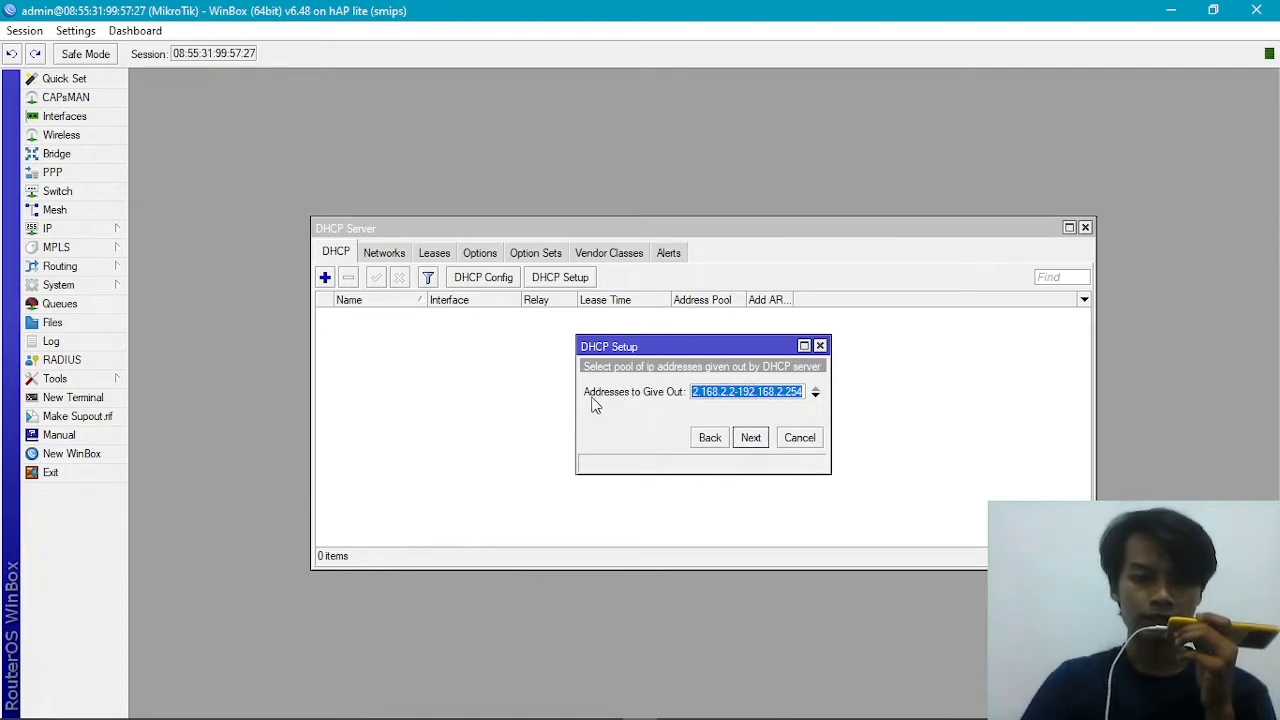
Step: Accept the address pool, DNS servers 1.1.1.1 and 1.0.0.1, and lease time to finish
{"action": "left_click", "coordinate": [744, 392]}
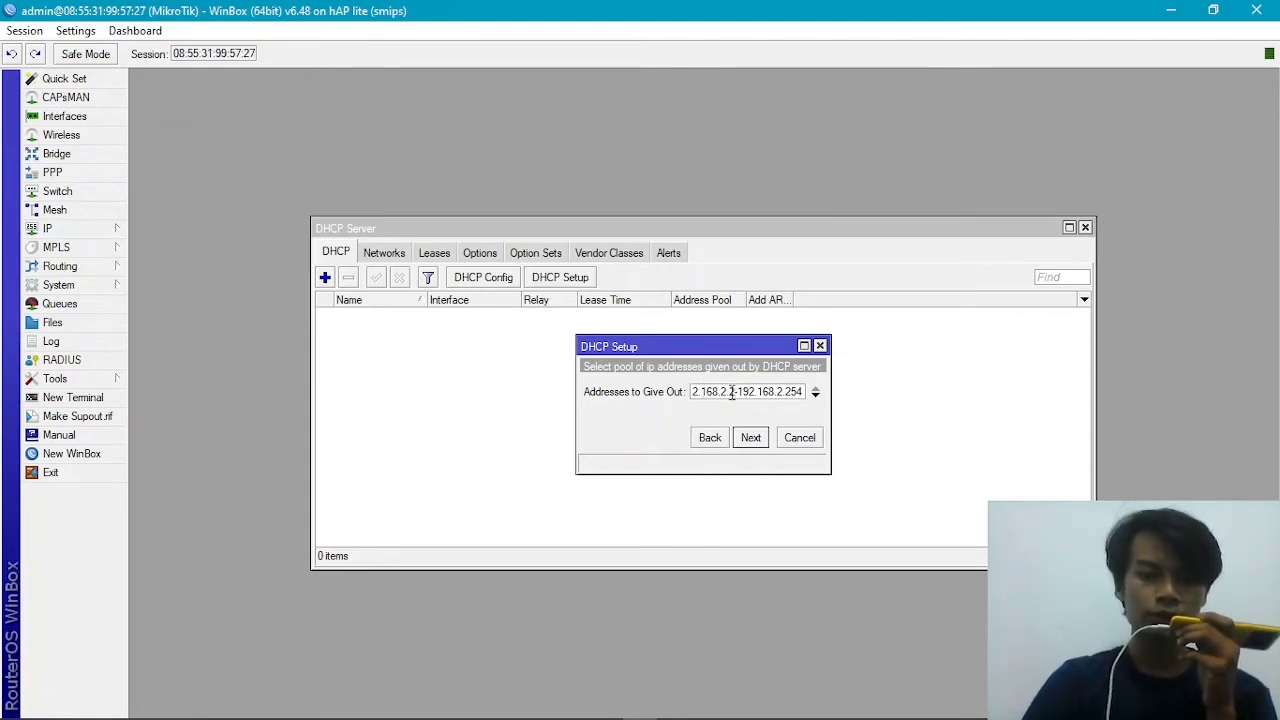
{"action": "left_click", "coordinate": [730, 392]}
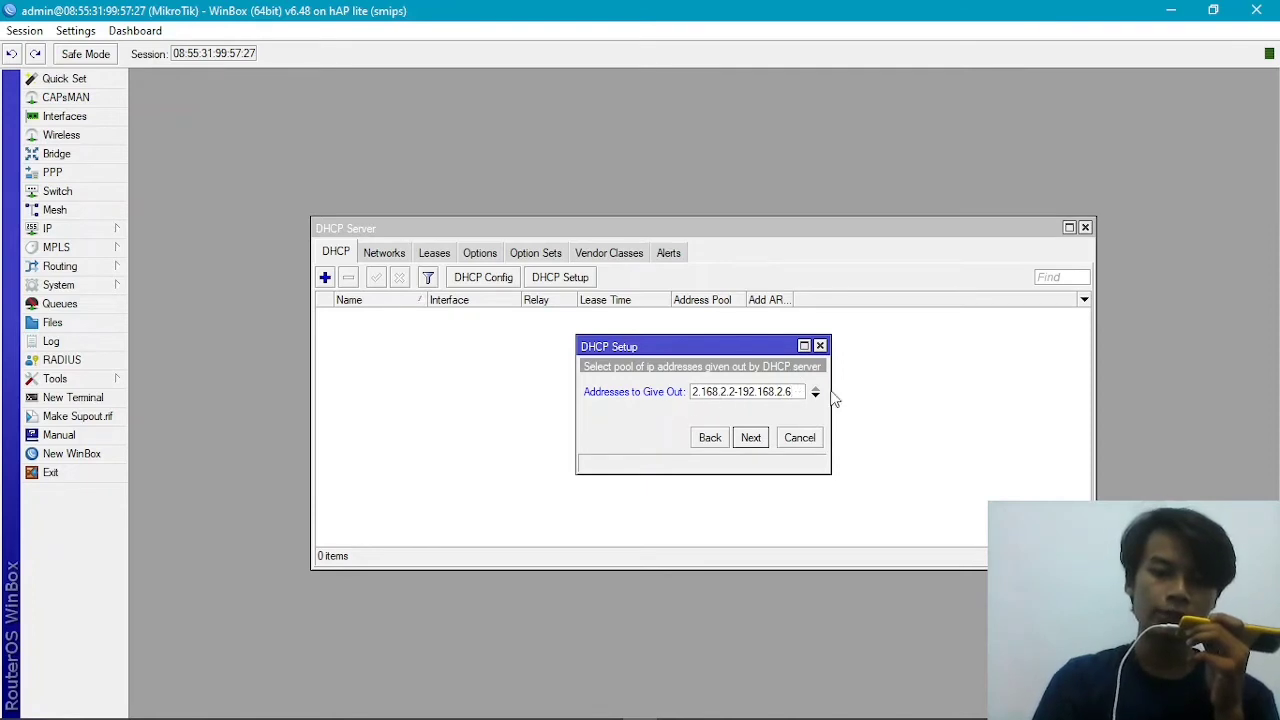
{"action": "left_click", "coordinate": [752, 439]}
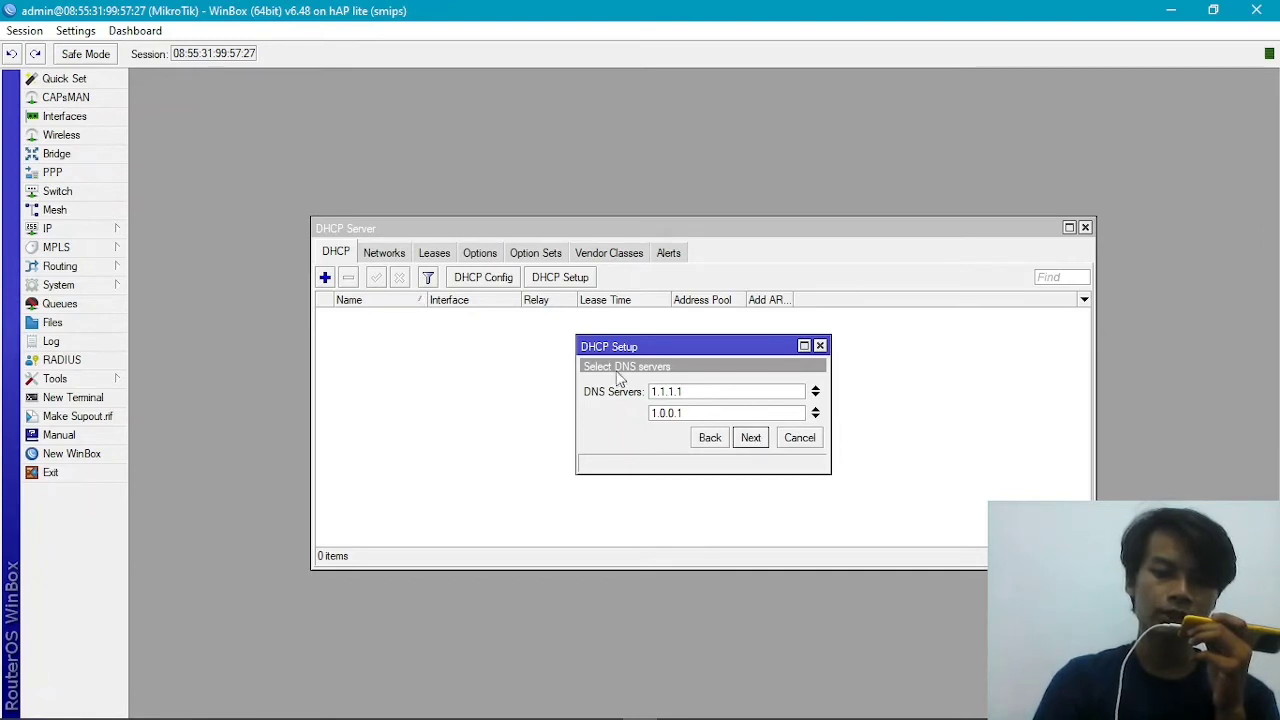
{"action": "left_click", "coordinate": [752, 438]}
{"action": "left_click", "coordinate": [766, 443]}
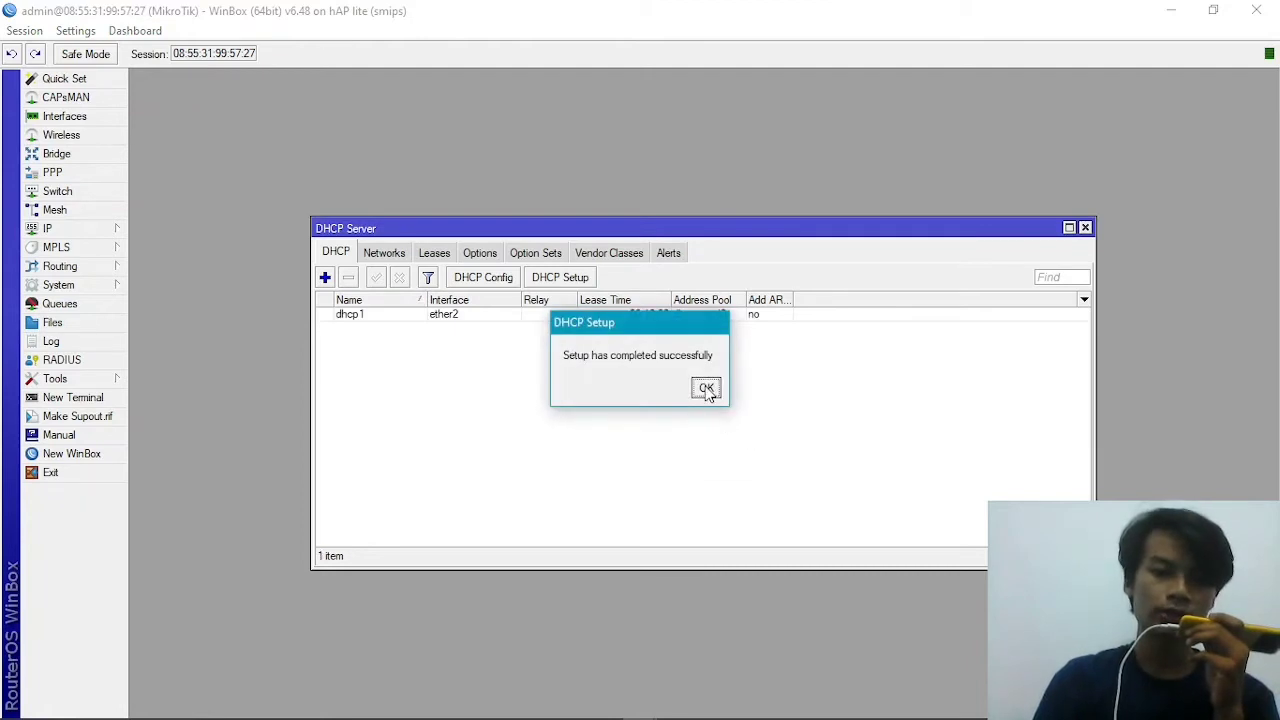
{"action": "left_click", "coordinate": [706, 389]}
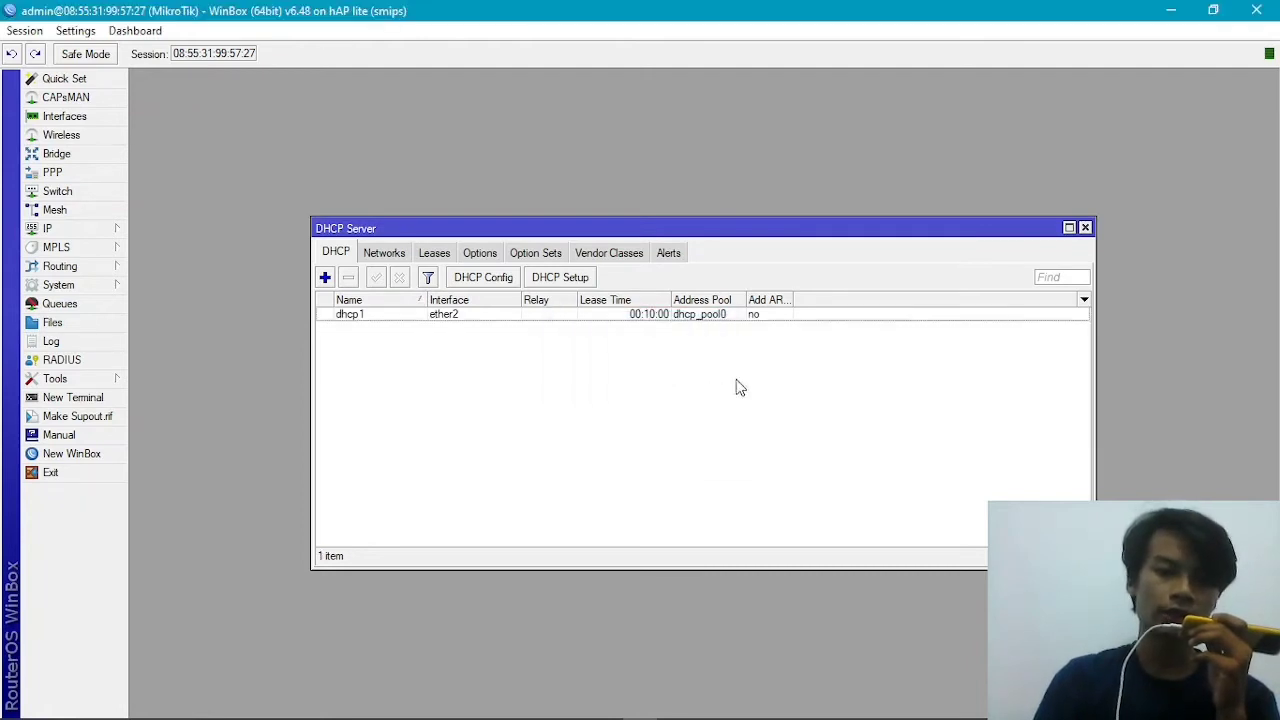
{"action": "left_click", "coordinate": [1085, 229]}
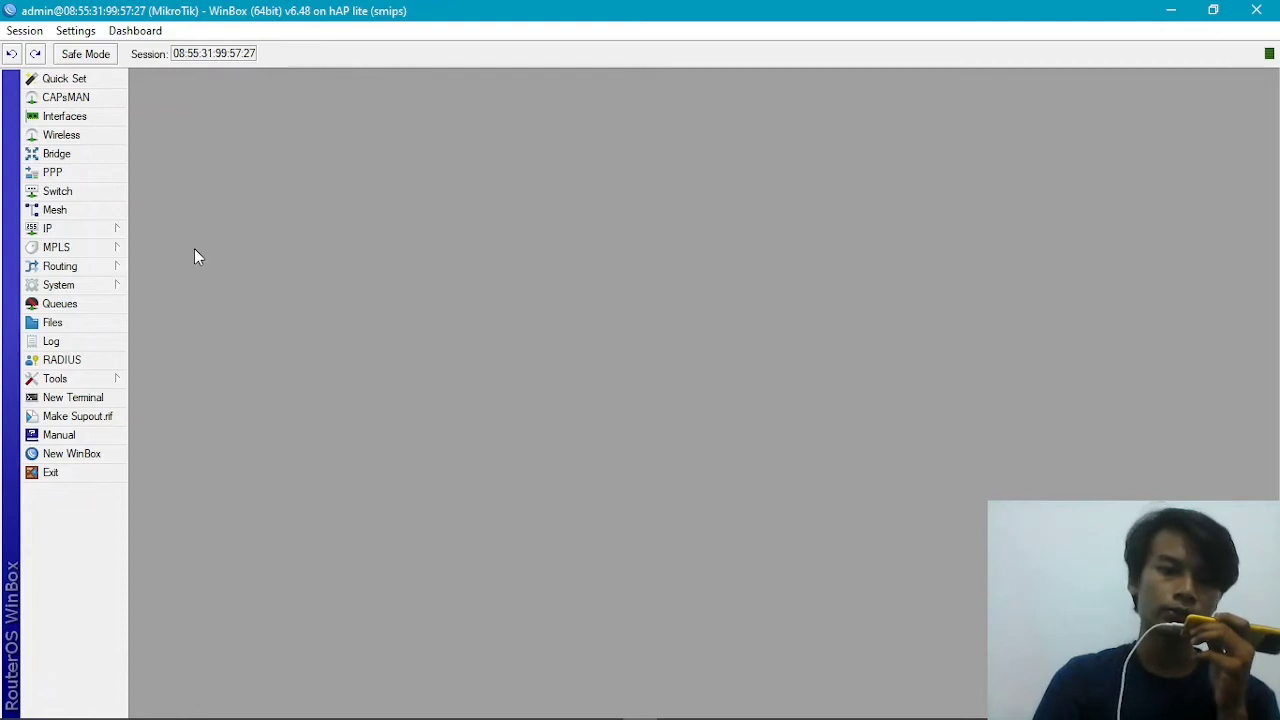
Step: Review the router's DNS settings and close them
{"action": "left_click", "coordinate": [108, 230]}
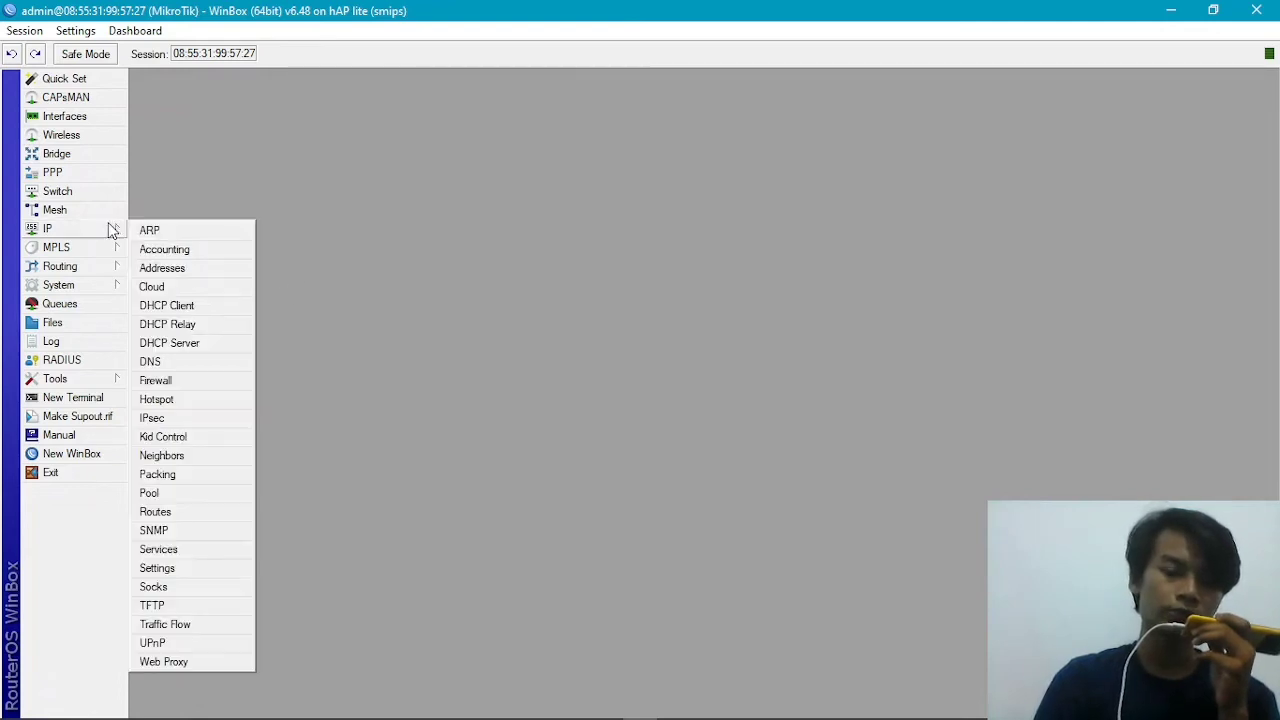
{"action": "left_click", "coordinate": [196, 363]}
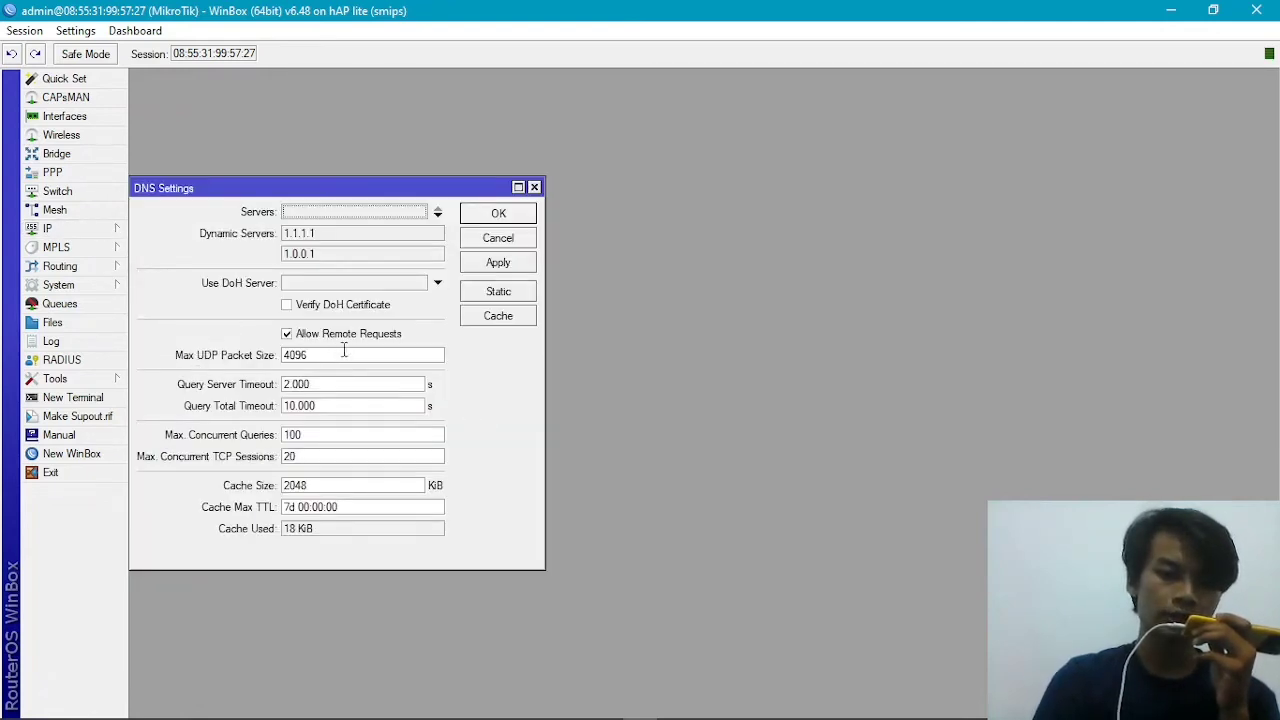
{"action": "left_click", "coordinate": [535, 188]}
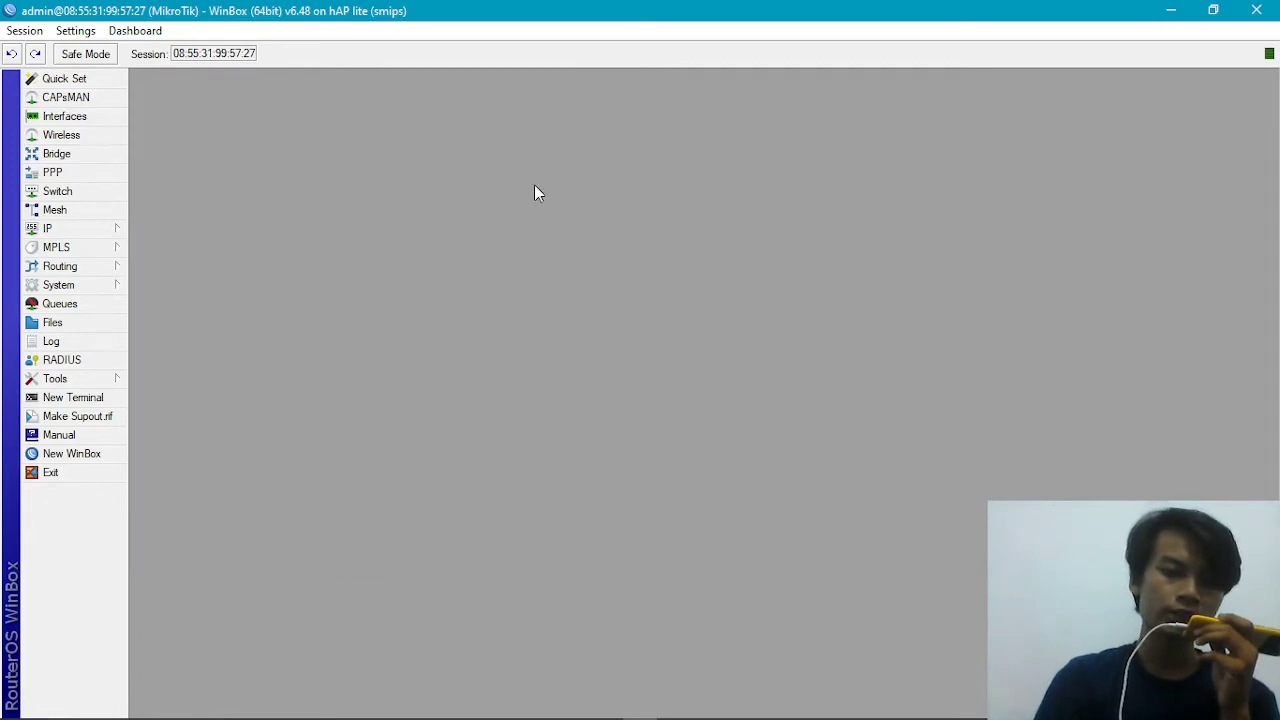
Step: Begin a new NAT rule in IP > Firewall, then reconnect after the router disconnects
{"action": "left_click", "coordinate": [103, 229]}
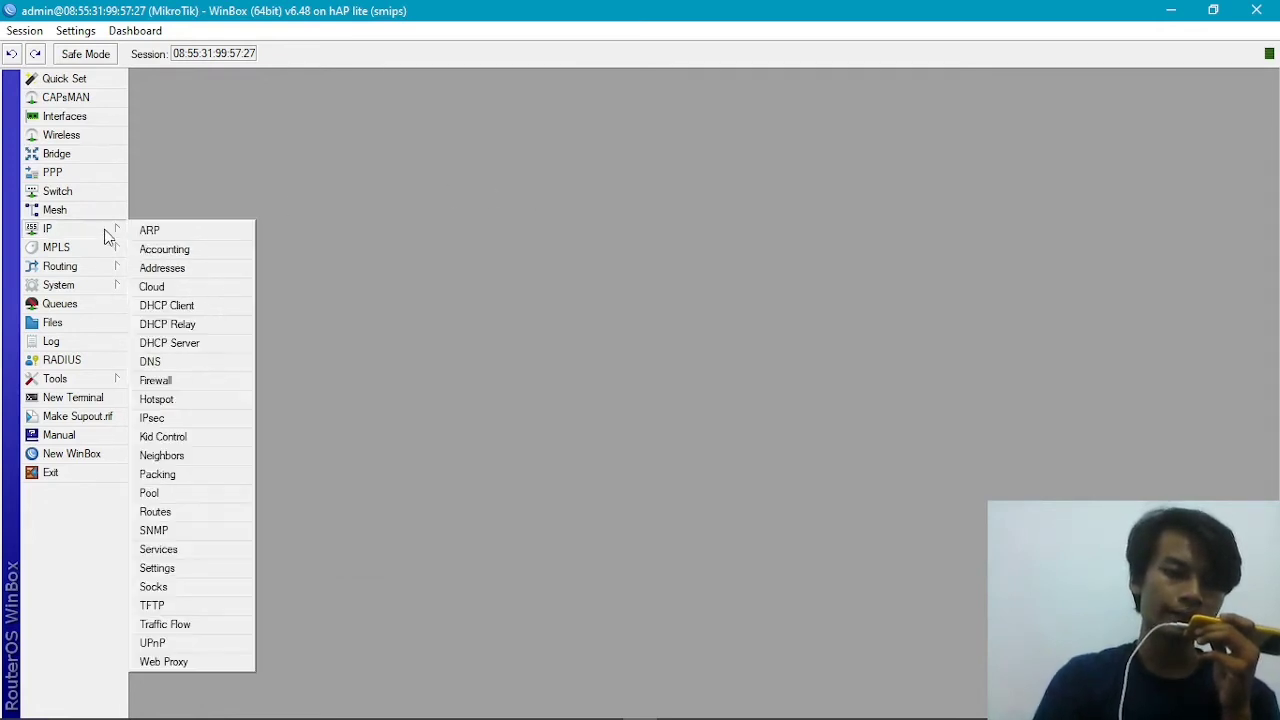
{"action": "left_click", "coordinate": [186, 384]}
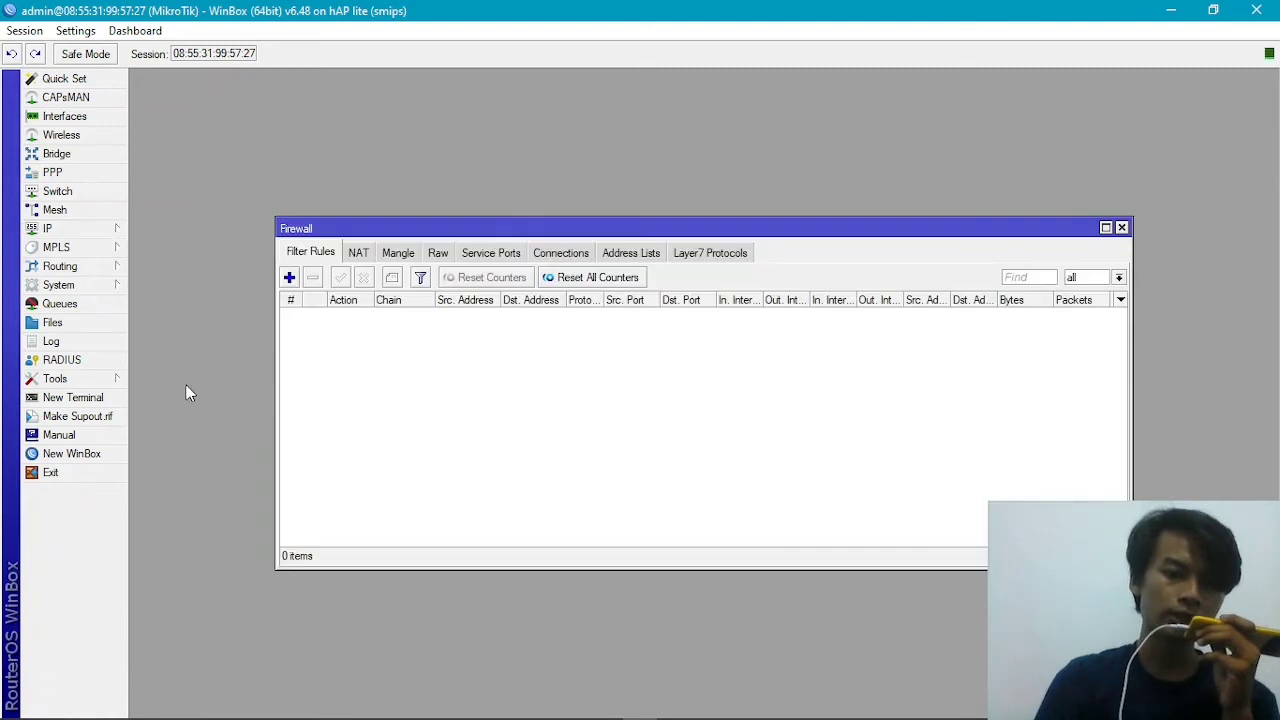
{"action": "left_click", "coordinate": [362, 254]}
{"action": "left_click", "coordinate": [289, 278]}
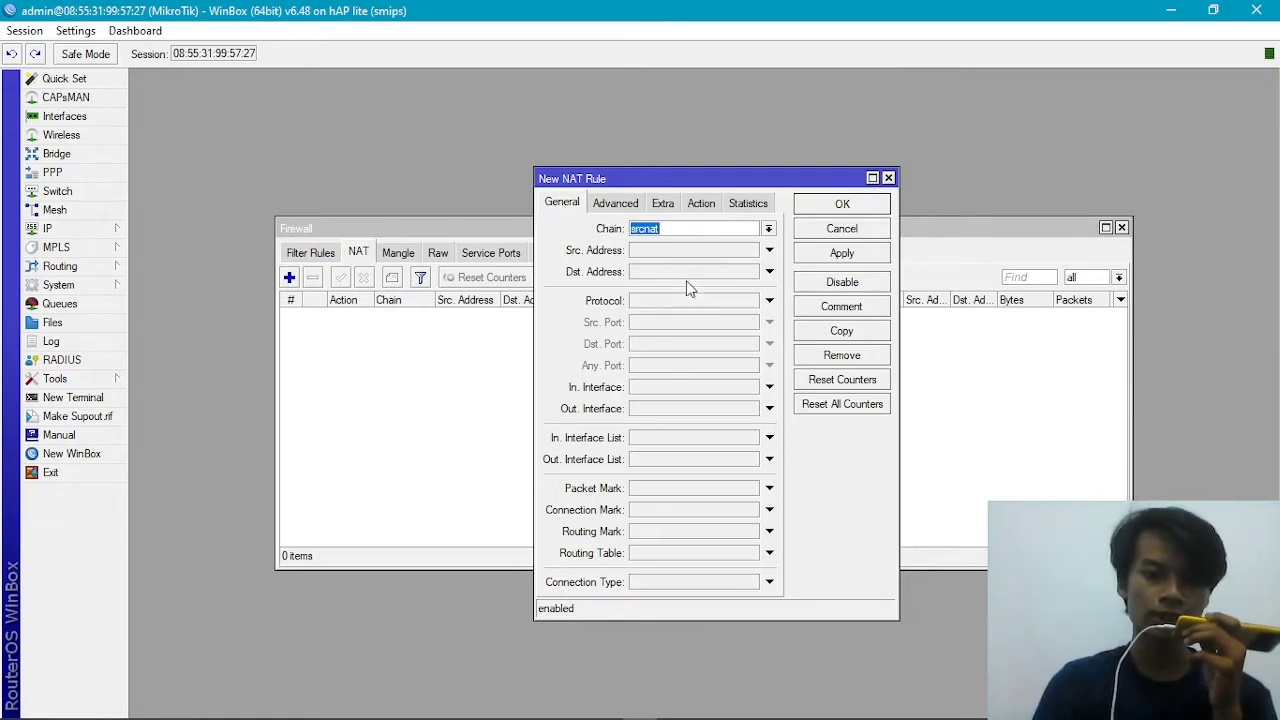
{"action": "left_click", "coordinate": [676, 410]}
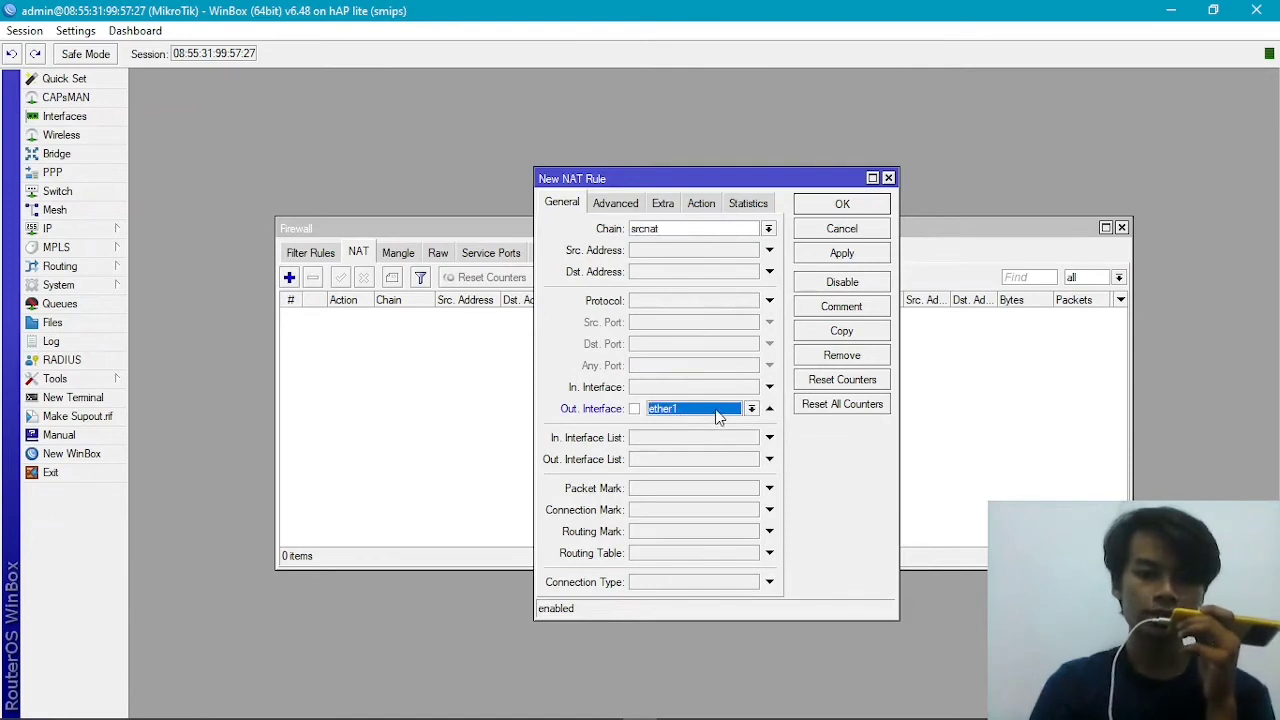
{"action": "left_click", "coordinate": [703, 412]}
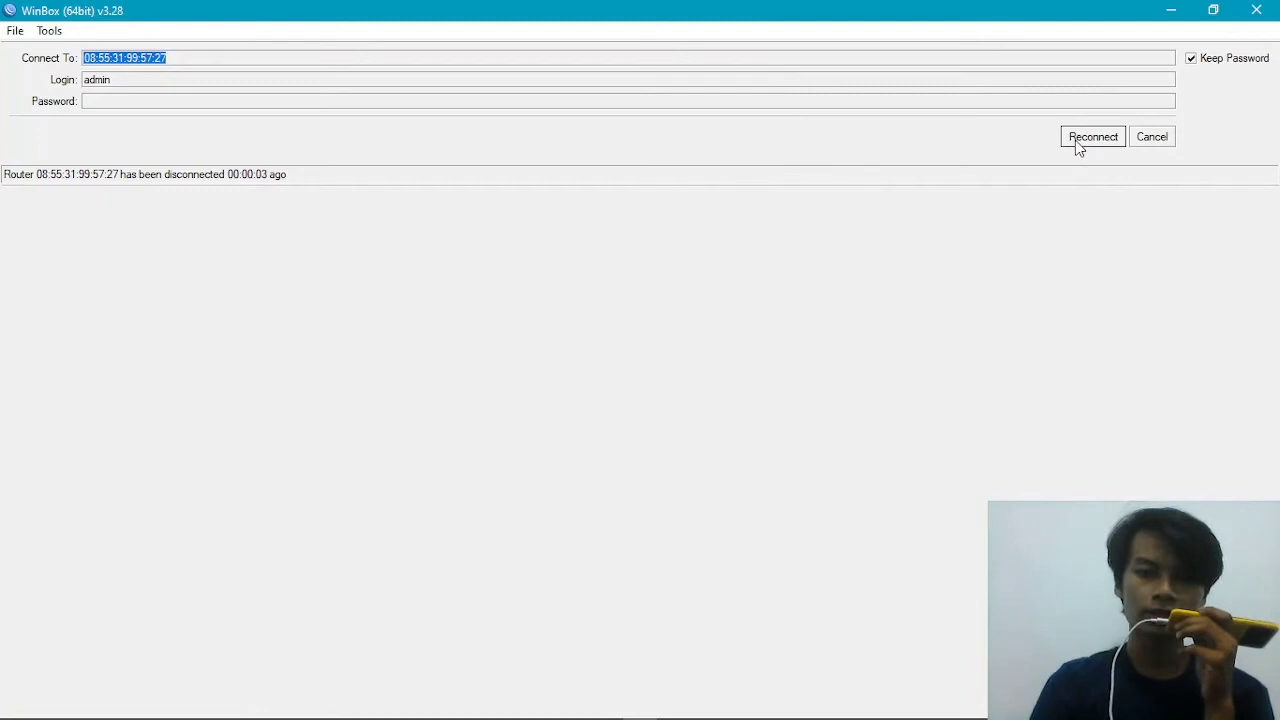
{"action": "left_click", "coordinate": [1078, 147]}
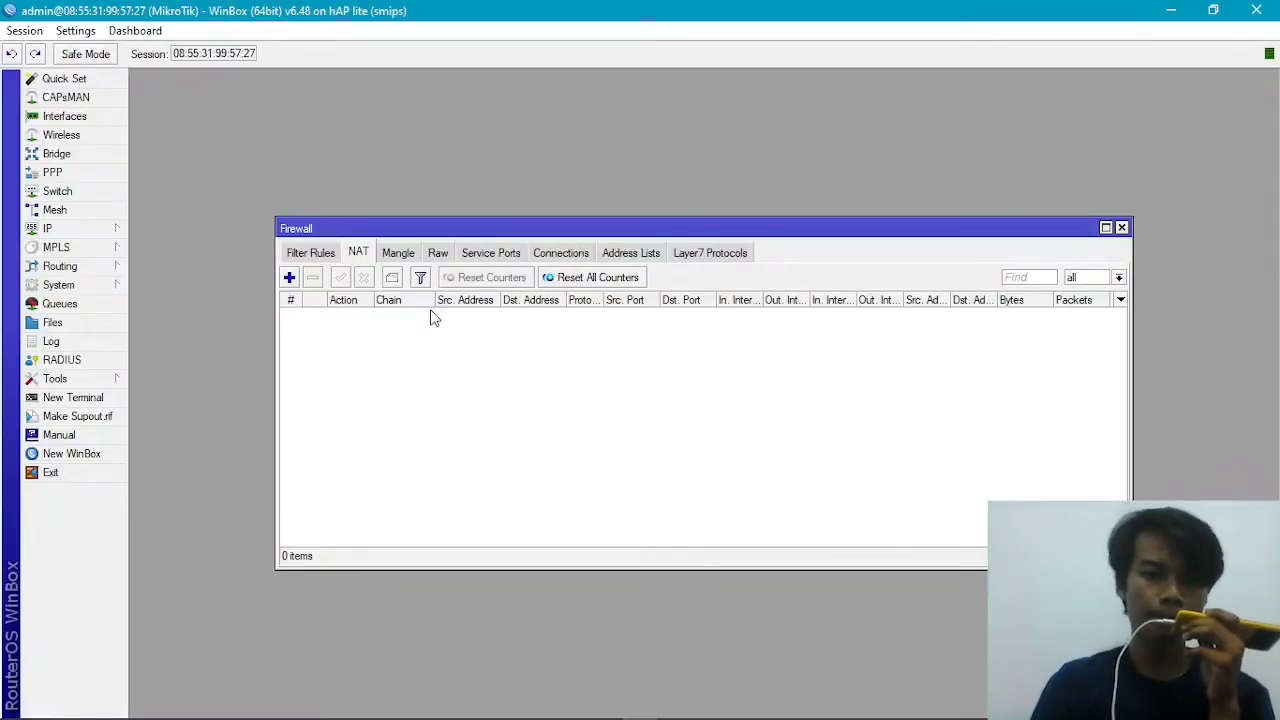
Step: Create a masquerade NAT rule with out-interface ether1 and close Firewall
{"action": "left_click", "coordinate": [289, 277]}
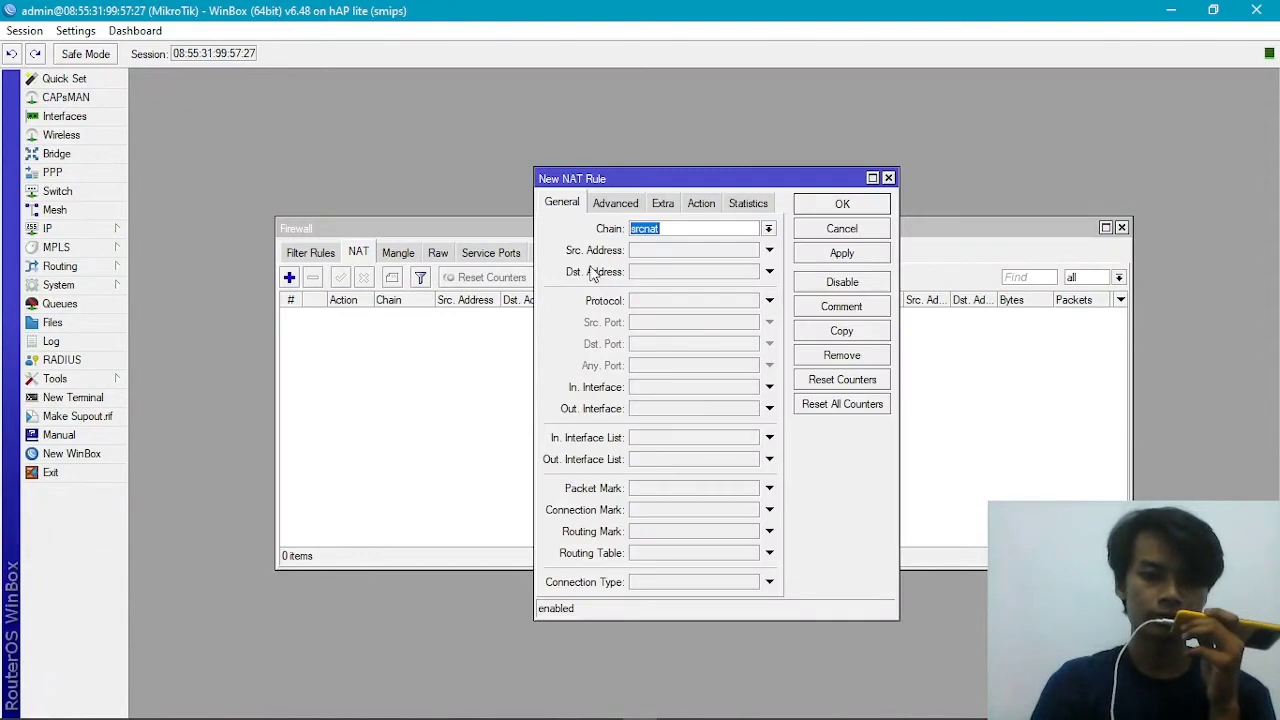
{"action": "left_click", "coordinate": [688, 407]}
{"action": "left_click", "coordinate": [709, 408]}
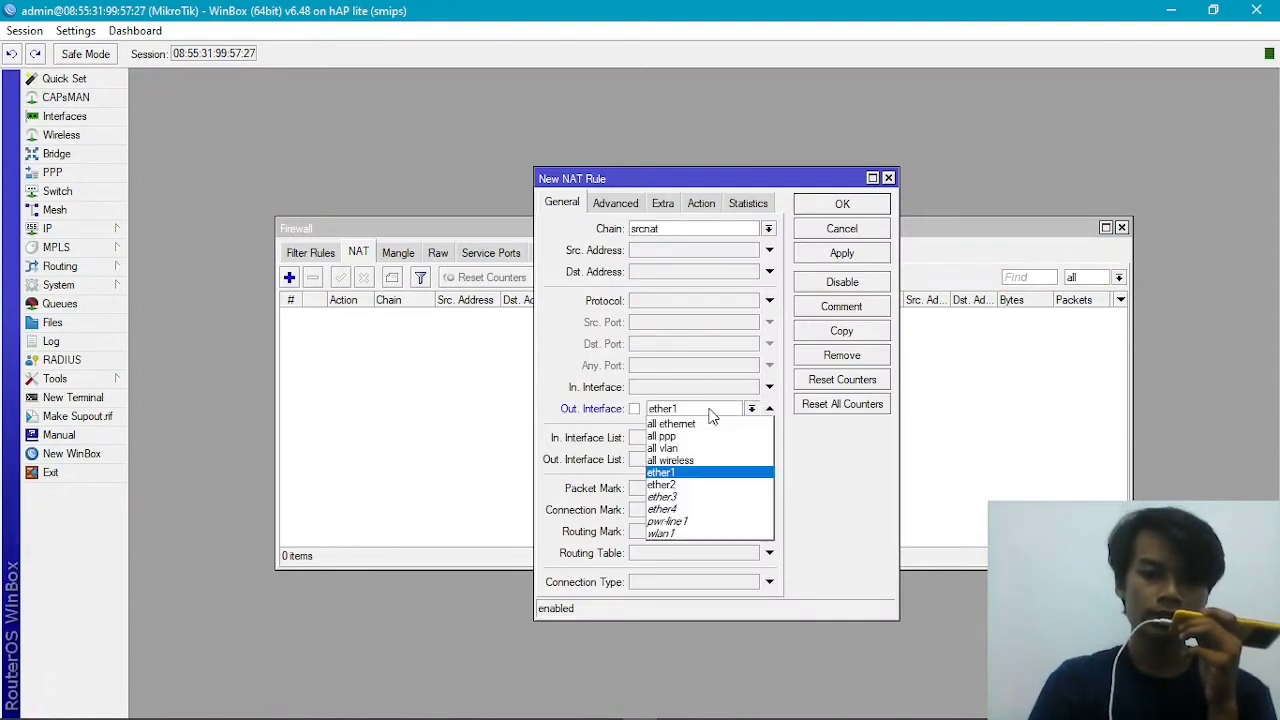
{"action": "left_click", "coordinate": [700, 472]}
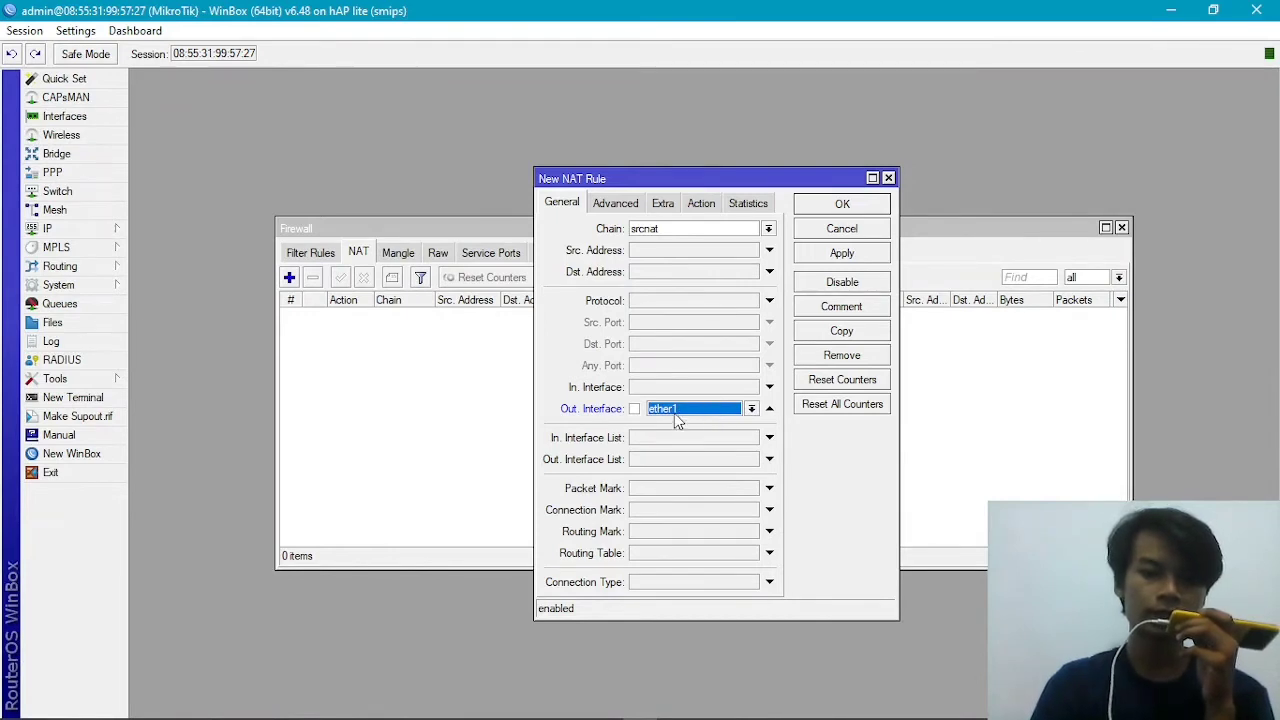
{"action": "left_click", "coordinate": [703, 206]}
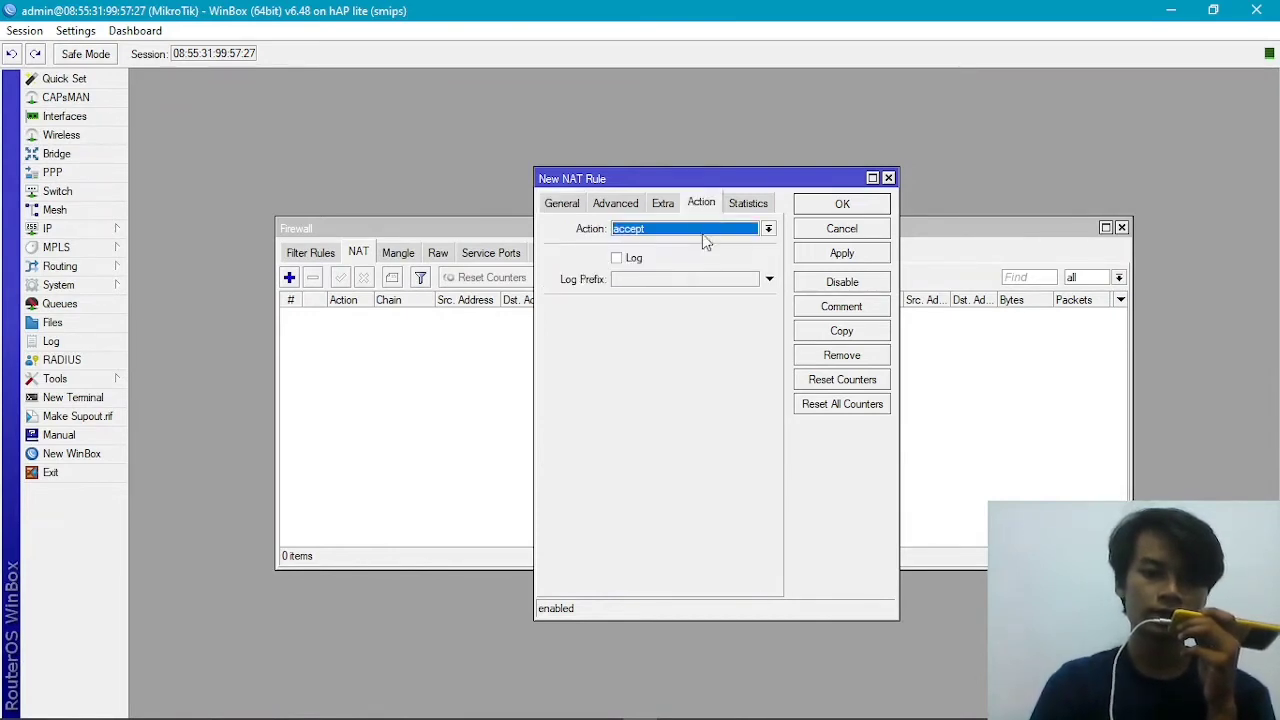
{"action": "left_click", "coordinate": [684, 232]}
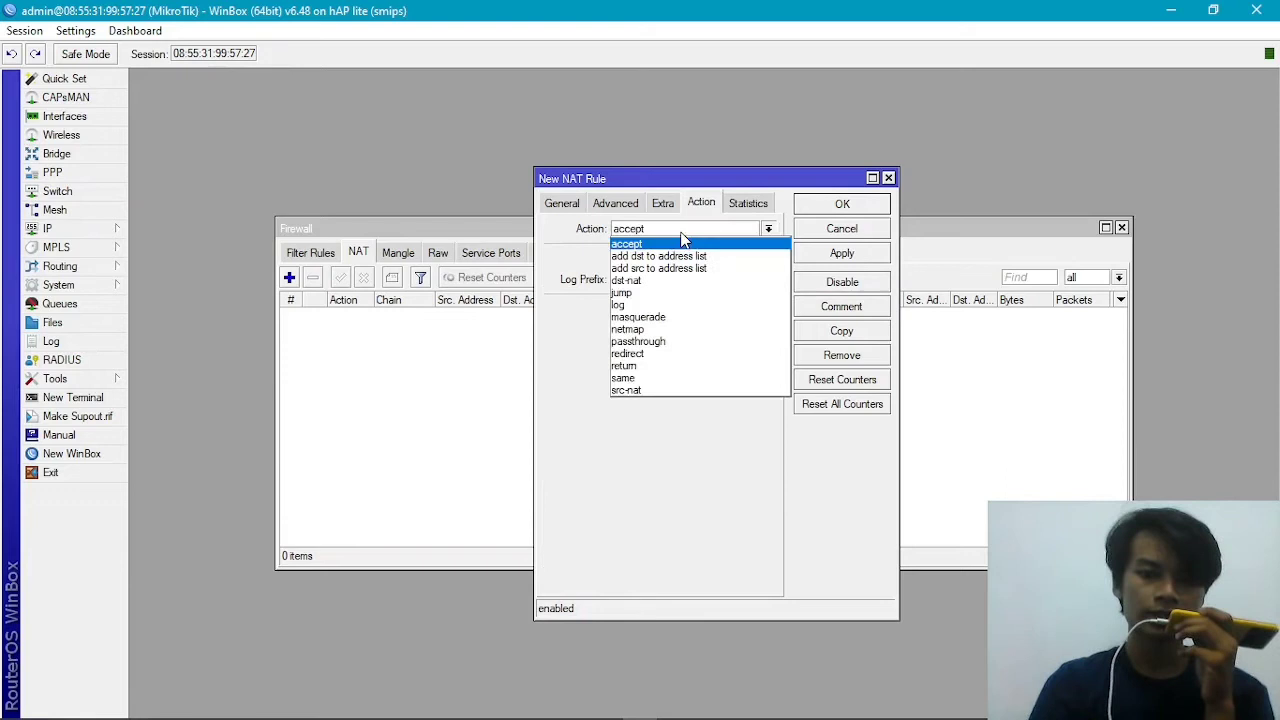
{"action": "left_click", "coordinate": [680, 317]}
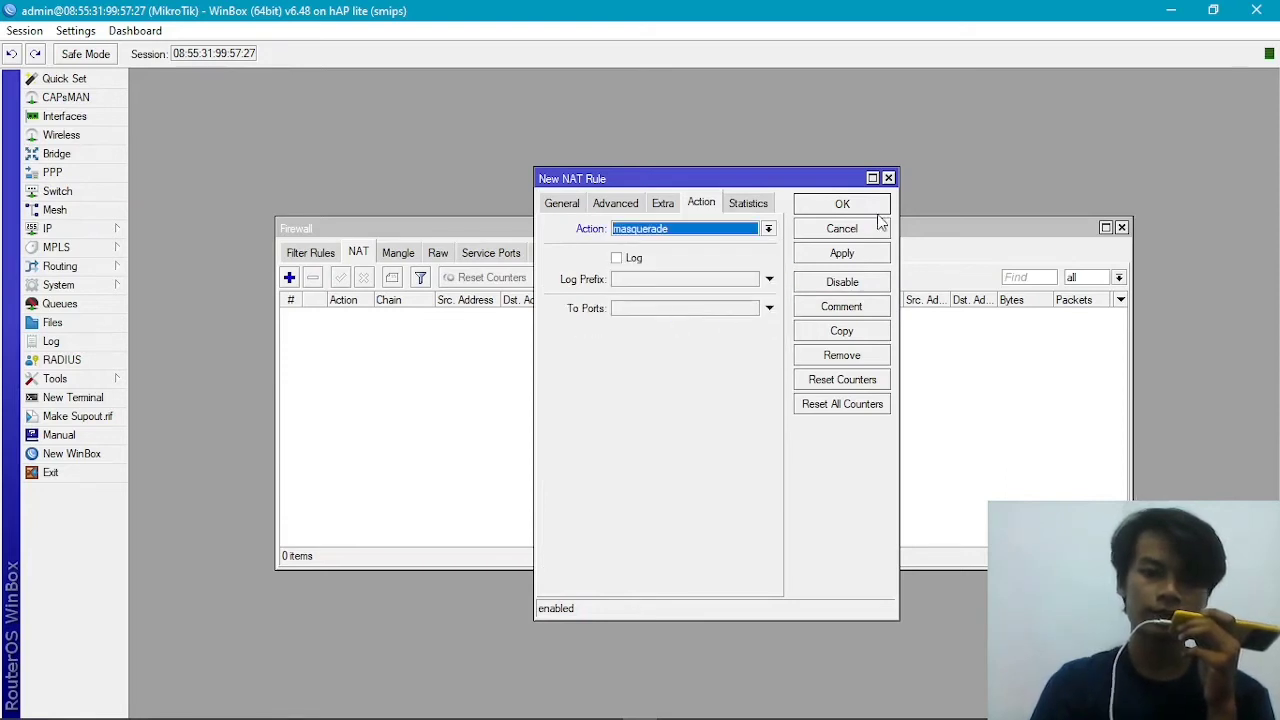
{"action": "left_click", "coordinate": [843, 205]}
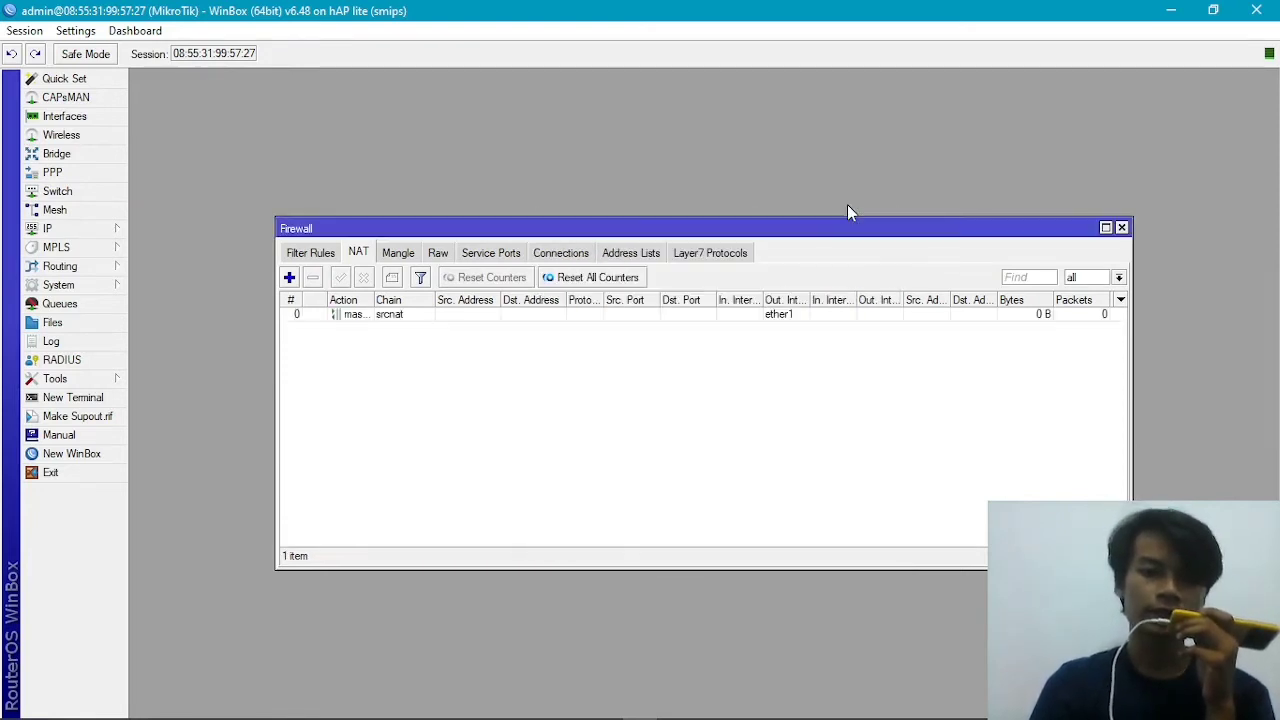
{"action": "left_click", "coordinate": [1120, 227]}
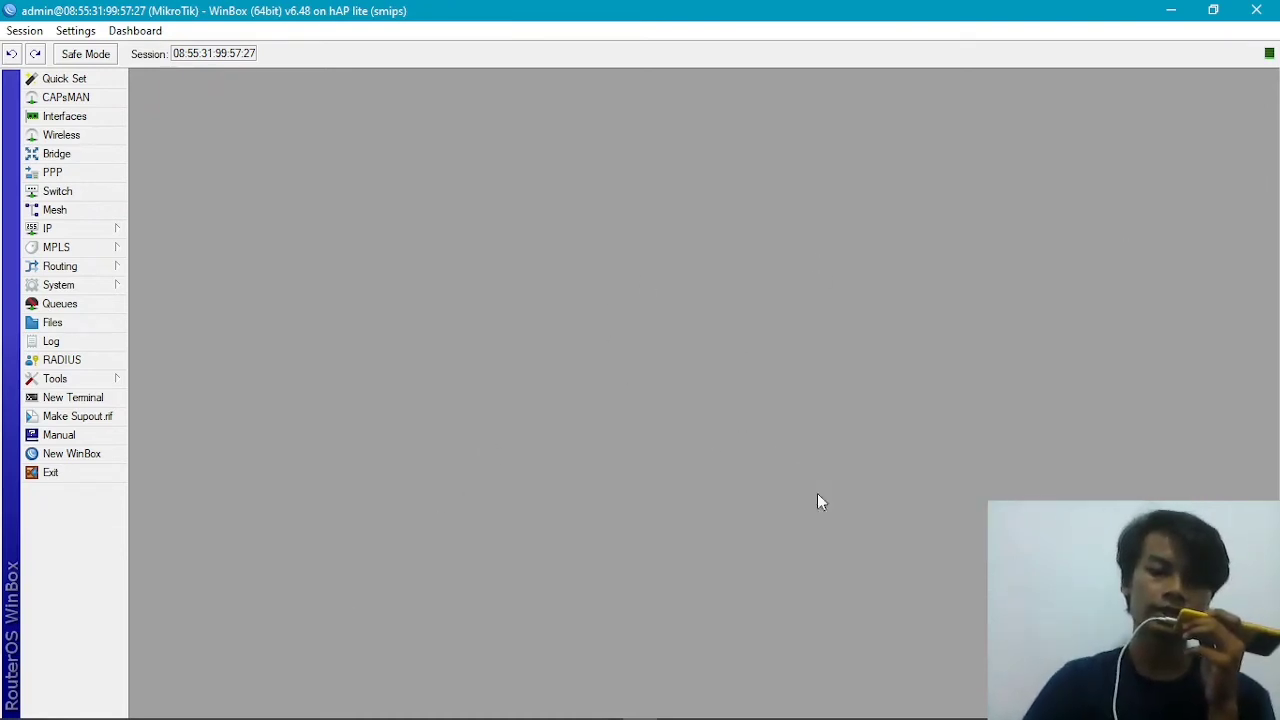
Step: Check the Wi-Fi networks list, then enable the PPTP server under PPP
{"action": "mouse_move", "coordinate": [1050, 716]}
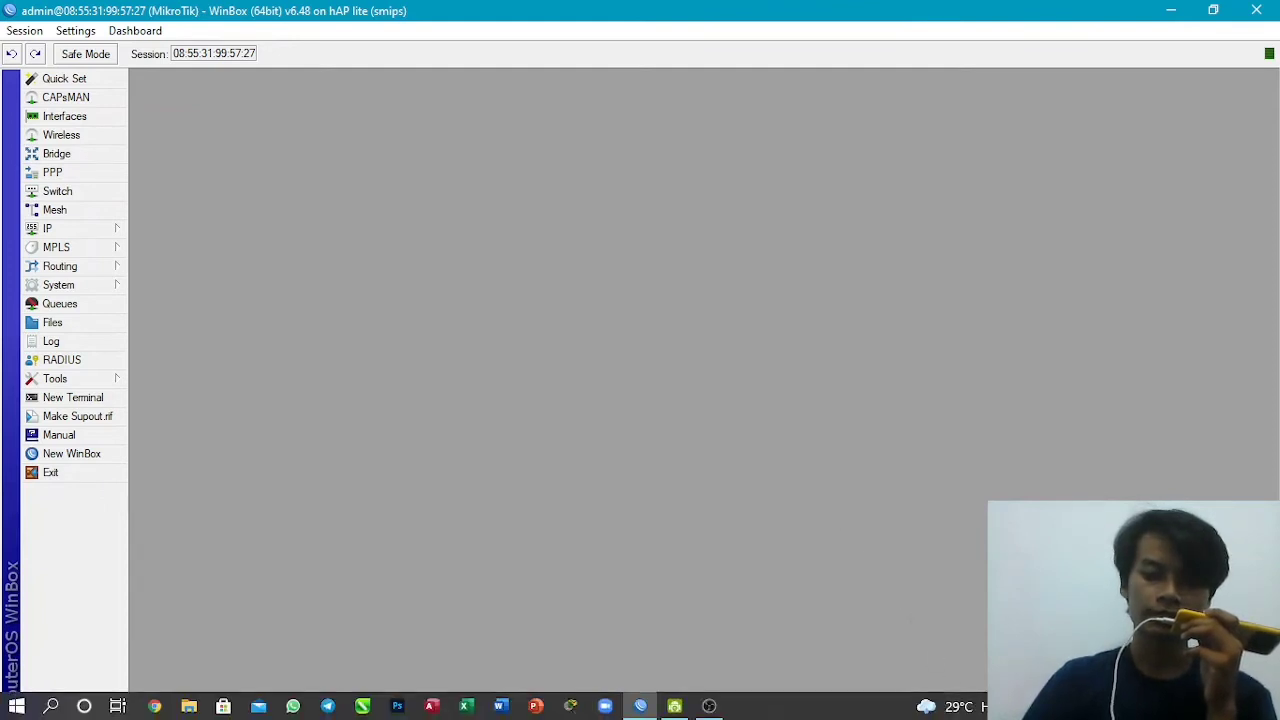
{"action": "left_click", "coordinate": [1112, 706]}
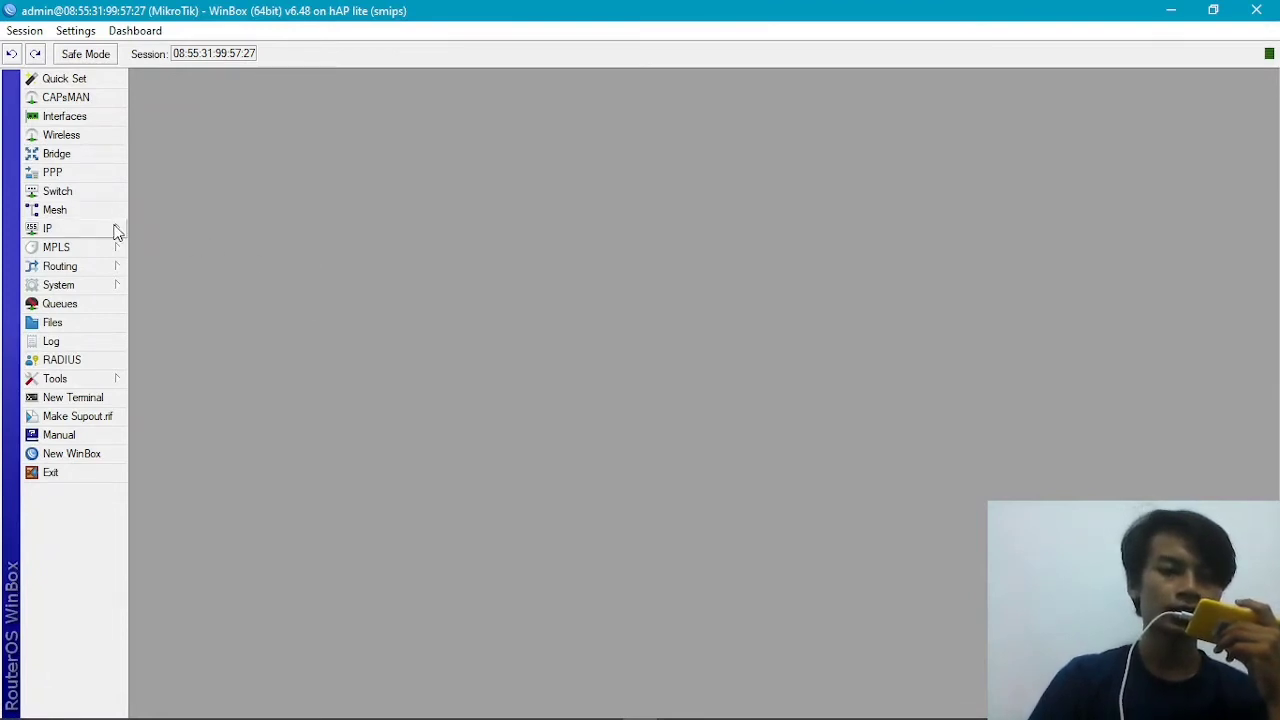
{"action": "left_click", "coordinate": [91, 171]}
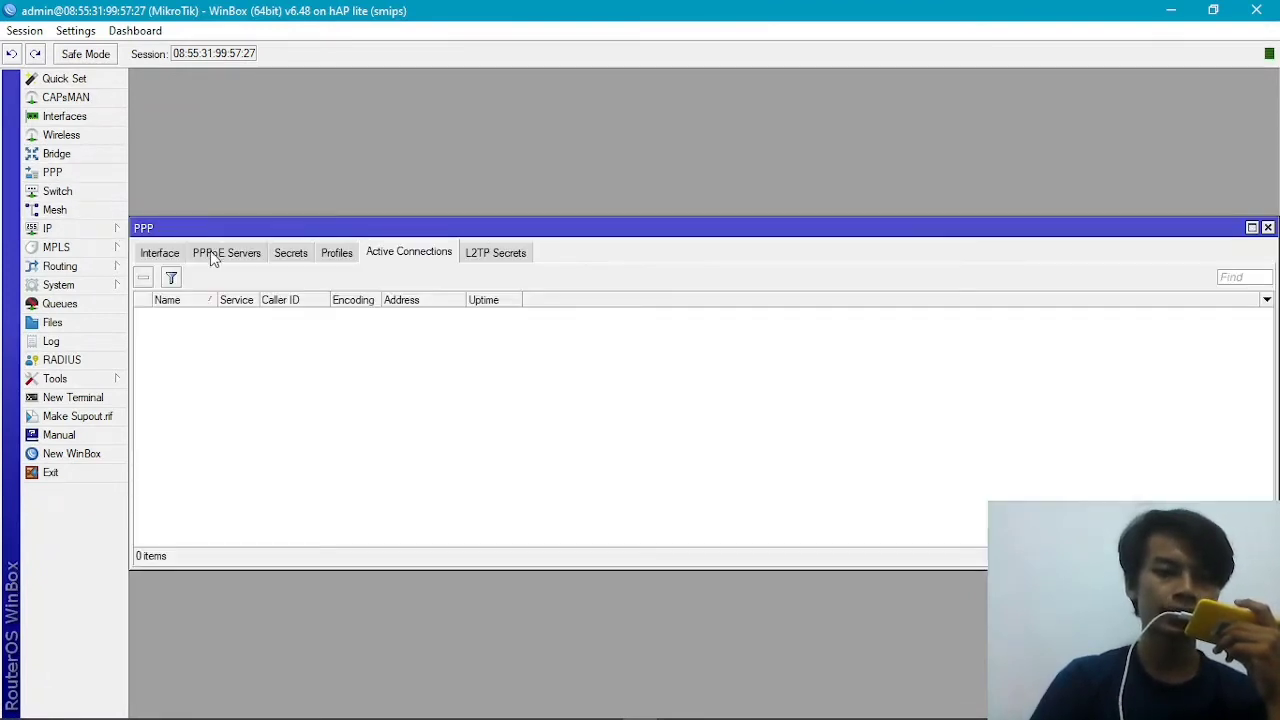
{"action": "left_click", "coordinate": [176, 250]}
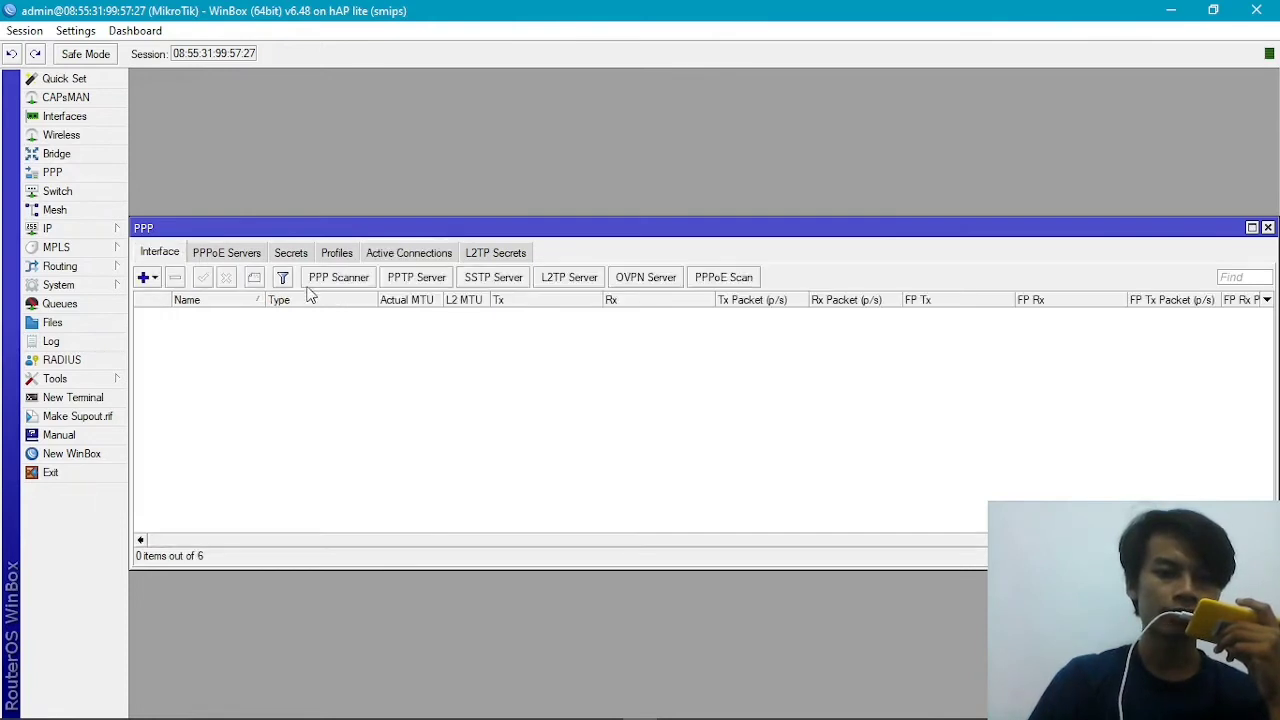
{"action": "left_click", "coordinate": [432, 284]}
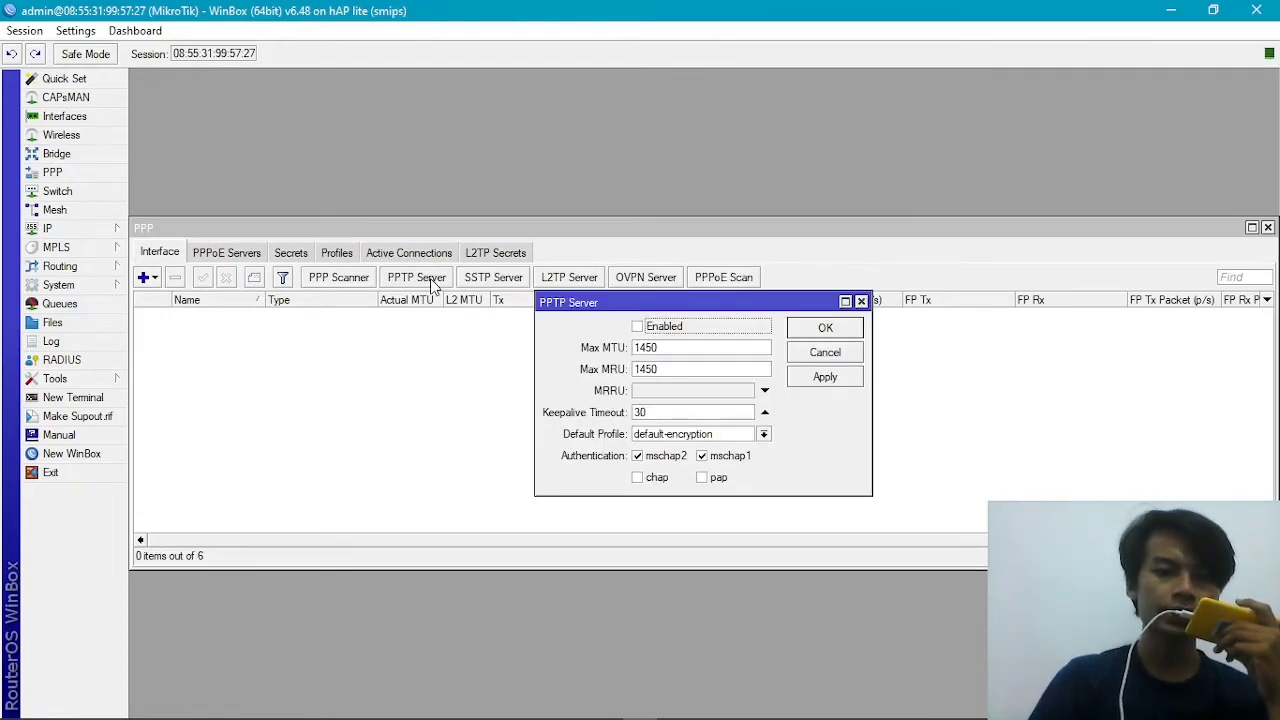
{"action": "left_click", "coordinate": [637, 326]}
{"action": "left_click", "coordinate": [843, 331]}
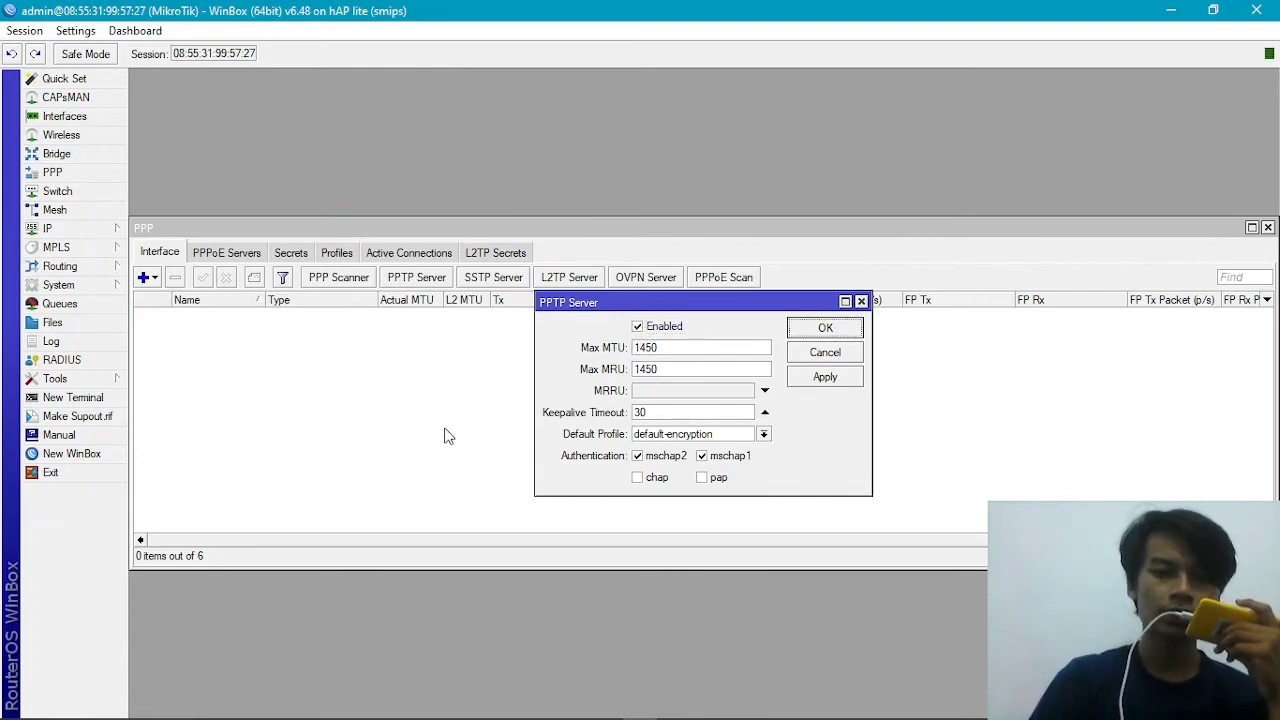
Step: Start a new PPP secret named Mikrotik-VPN and enter its password
{"action": "left_click", "coordinate": [290, 253]}
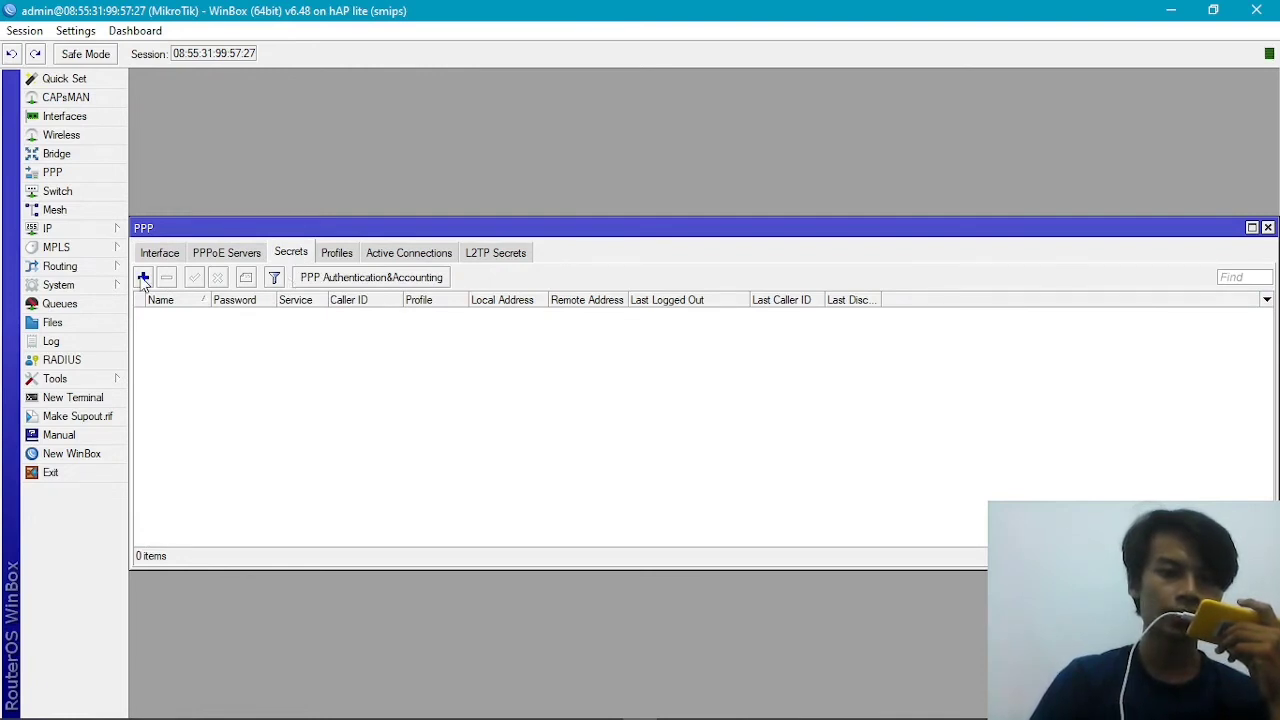
{"action": "left_click", "coordinate": [143, 278]}
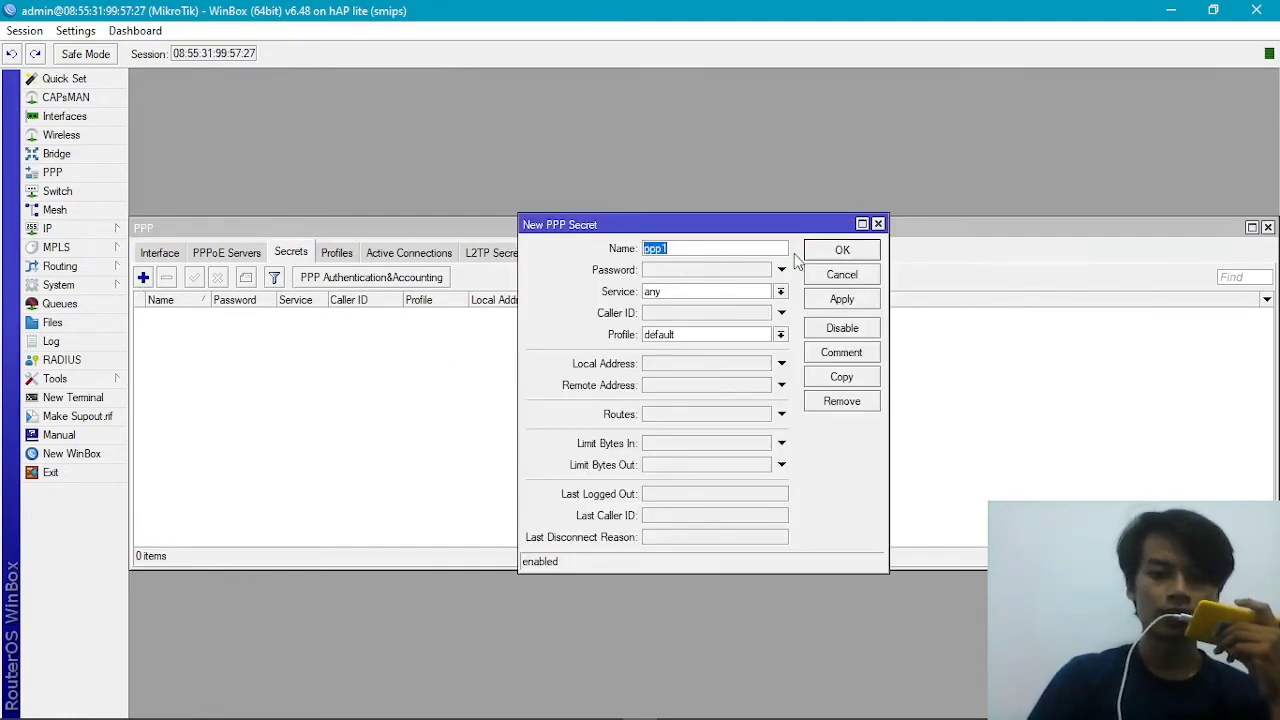
{"action": "type", "text": "mik"}
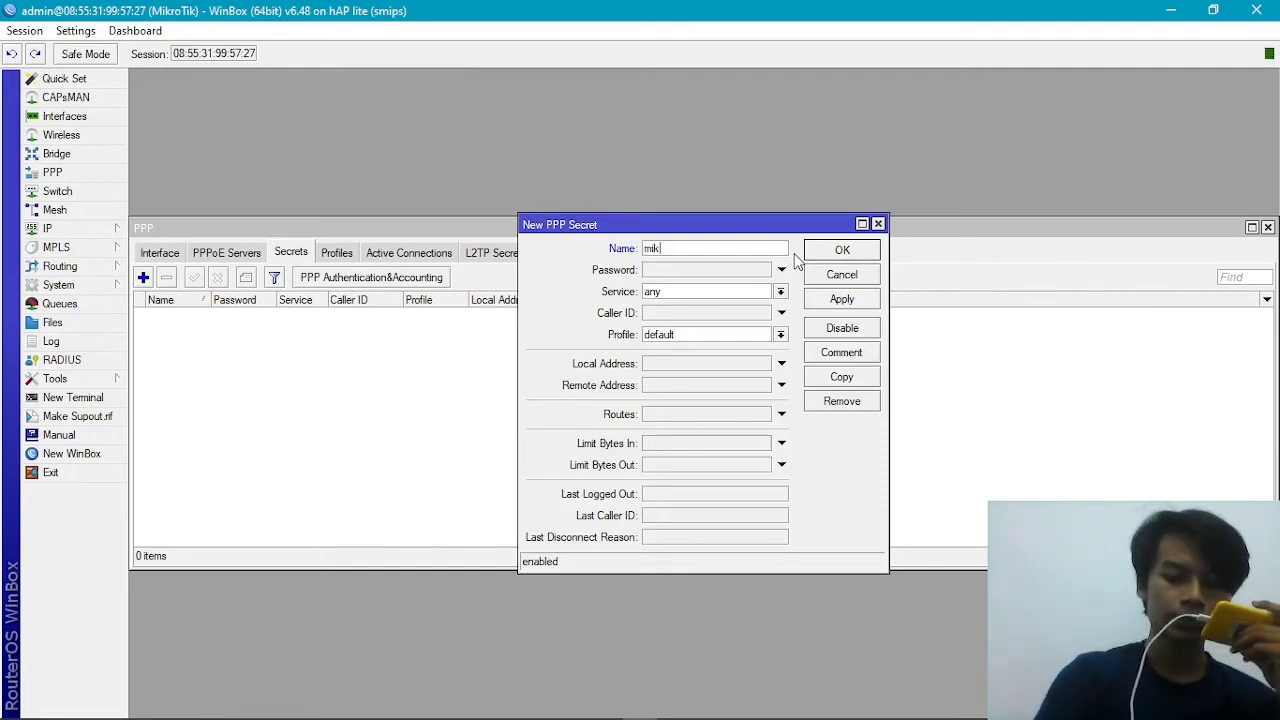
{"action": "key", "text": "BackSpace"}
{"action": "key", "text": "BackSpace"}
{"action": "key", "text": "BackSpace"}
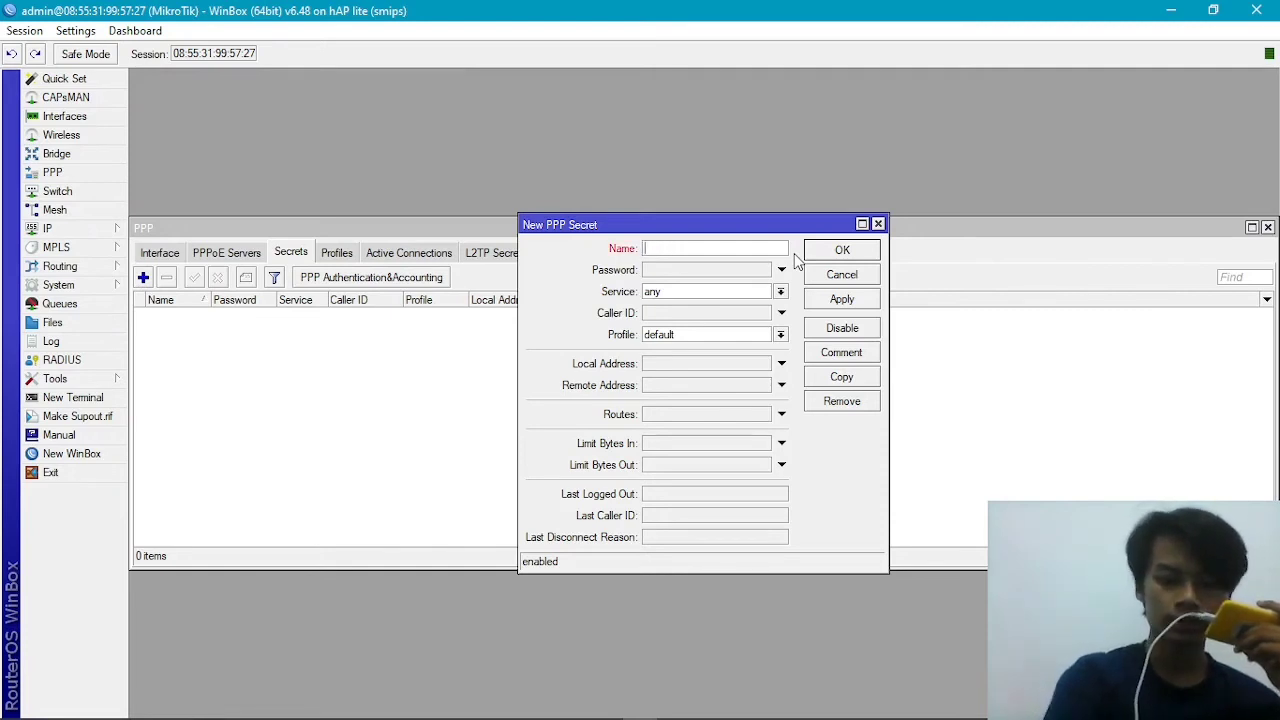
{"action": "type", "text": "Mik"}
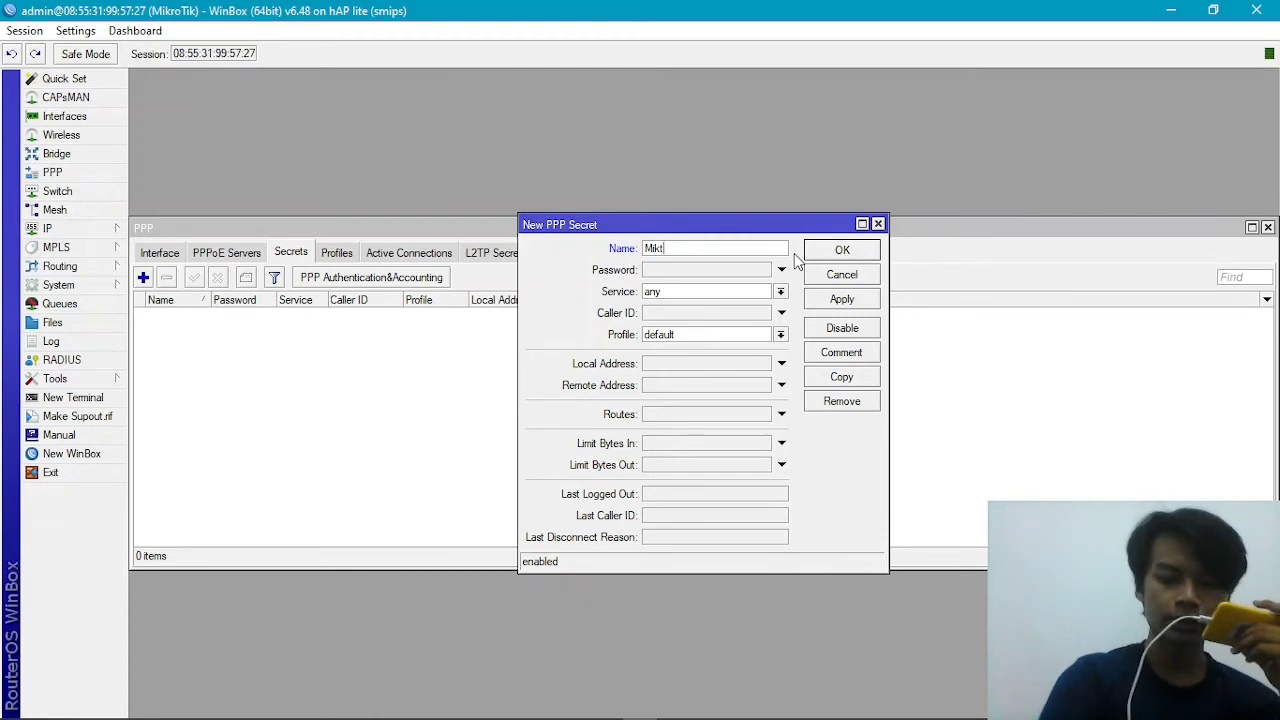
{"action": "type", "text": "rotik"}
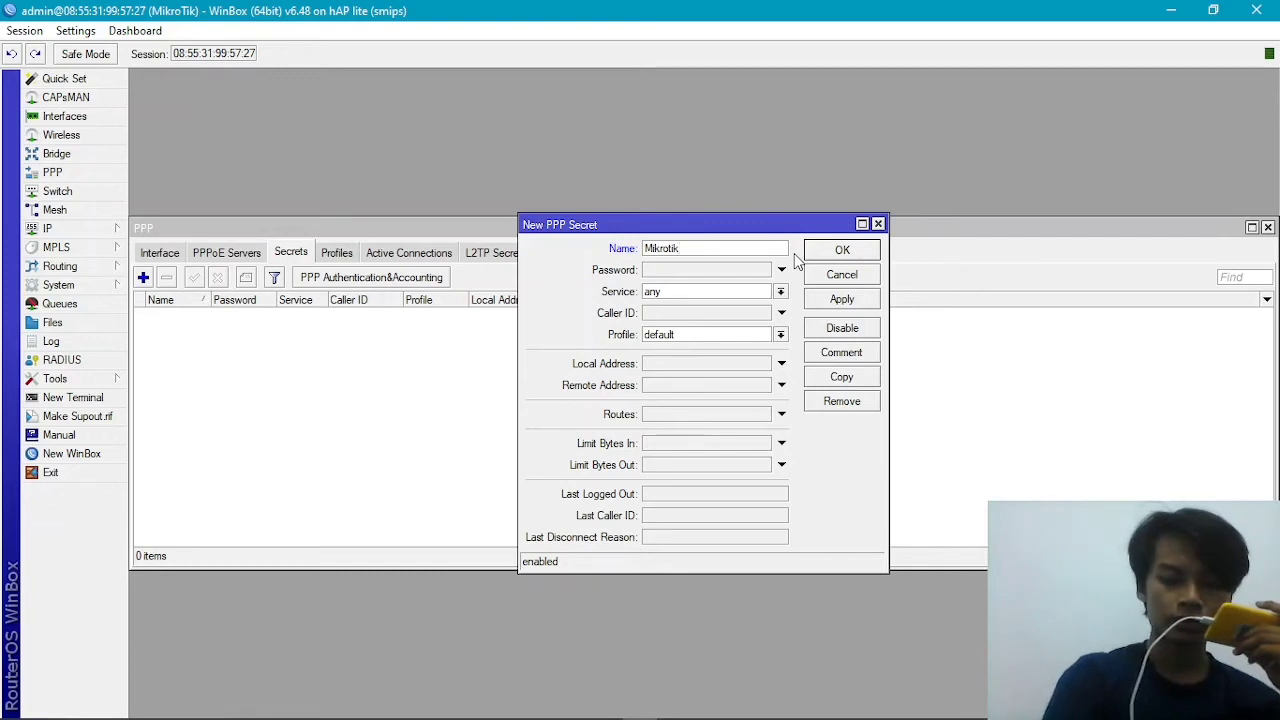
{"action": "type", "text": " V"}
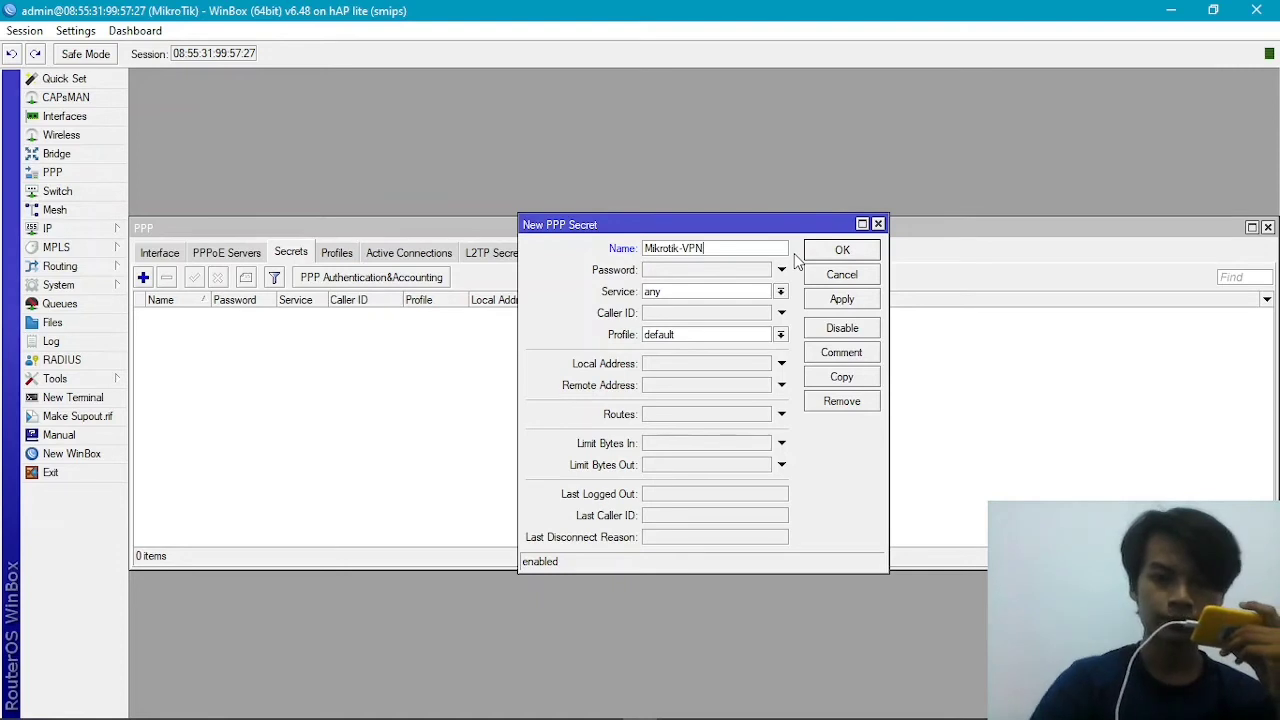
{"action": "left_click", "coordinate": [690, 270]}
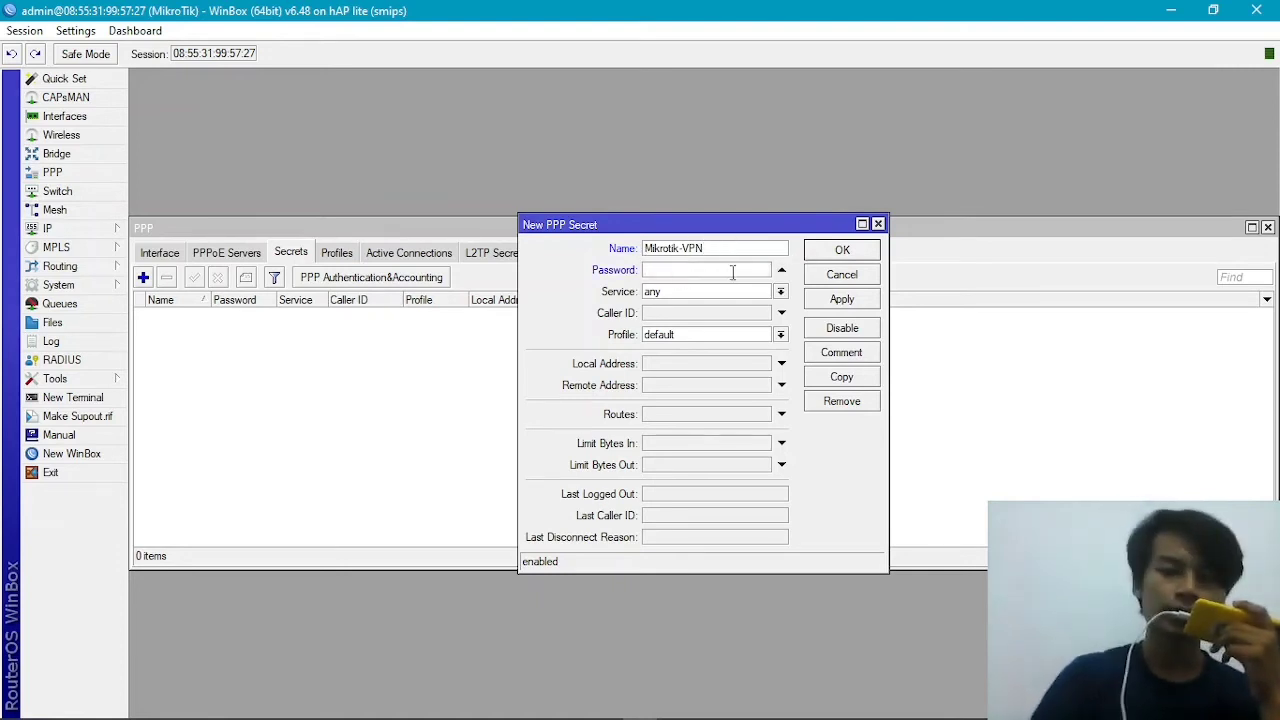
{"action": "type", "text": "***"}
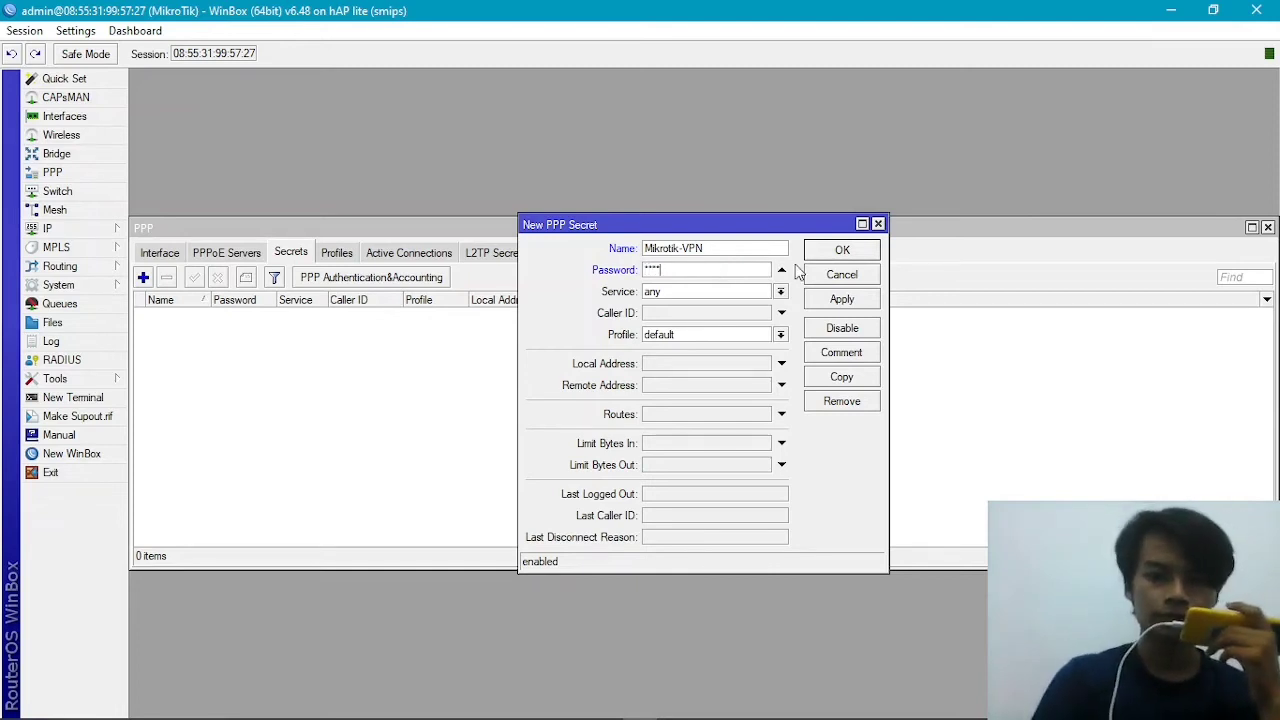
Step: Set the secret's service to pptp, profile default-encryption, local address 192.168.2.5
{"action": "left_click", "coordinate": [695, 294]}
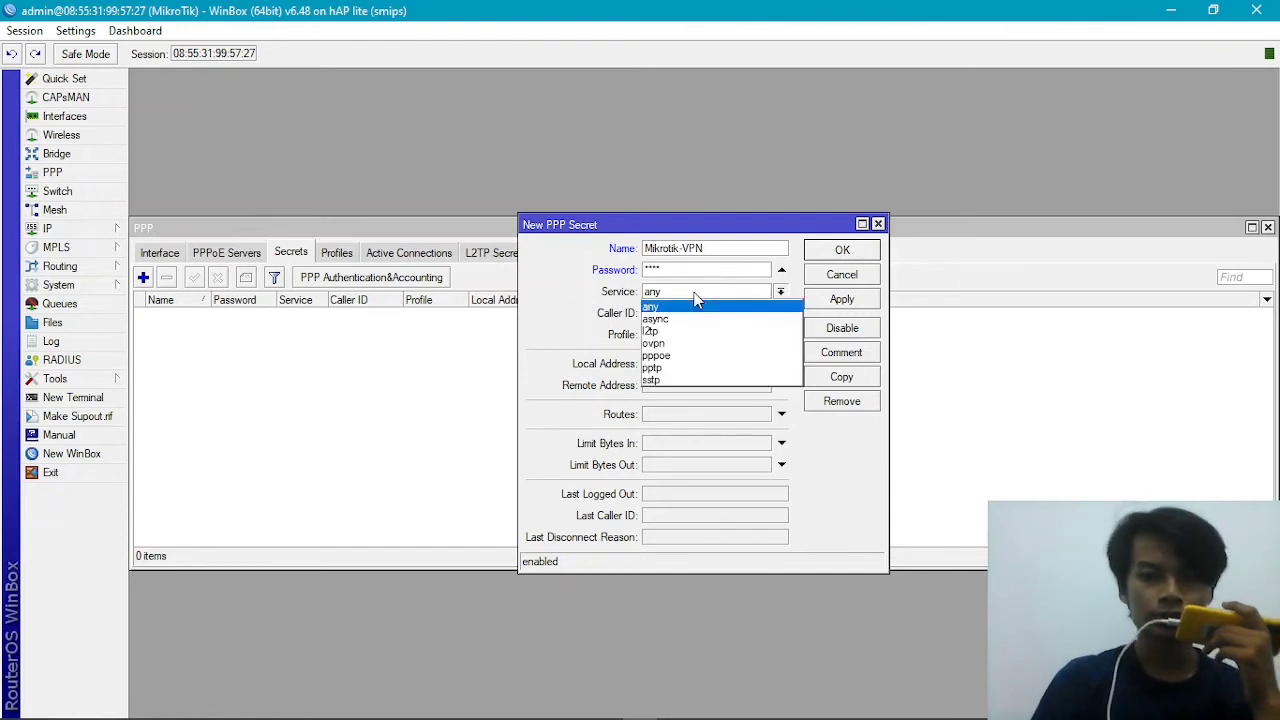
{"action": "left_click", "coordinate": [672, 369]}
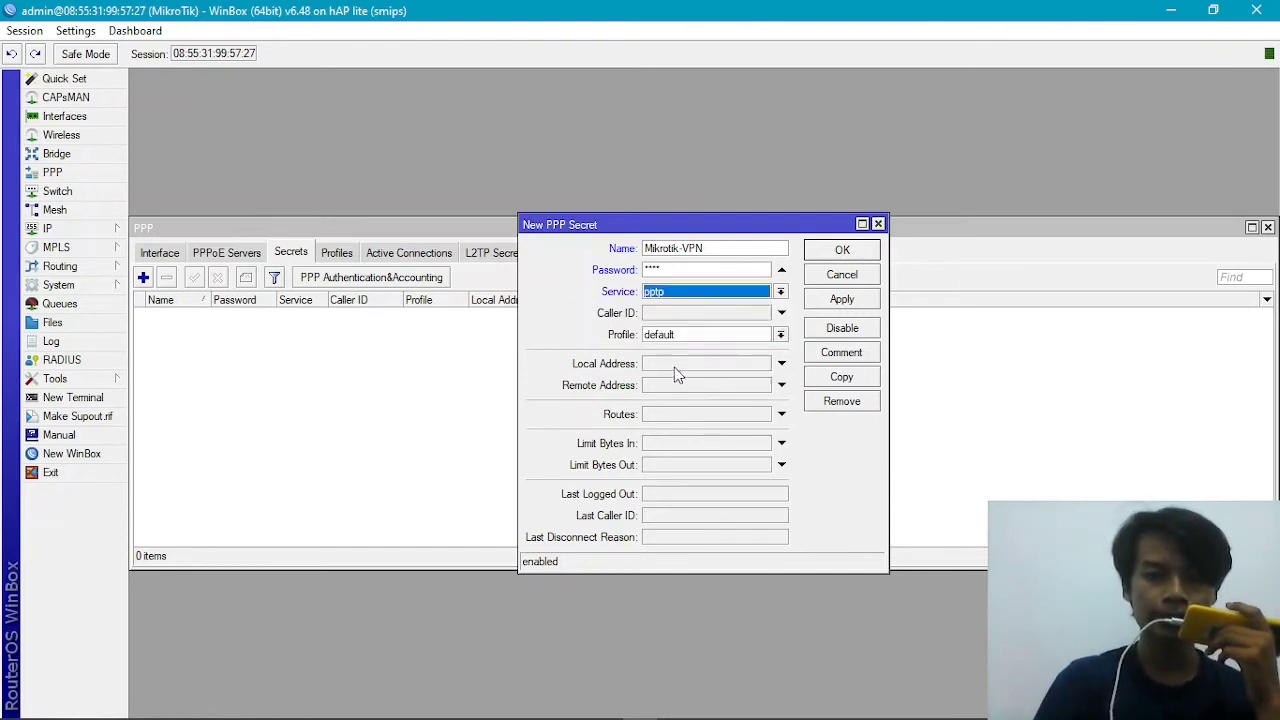
{"action": "left_click", "coordinate": [700, 337]}
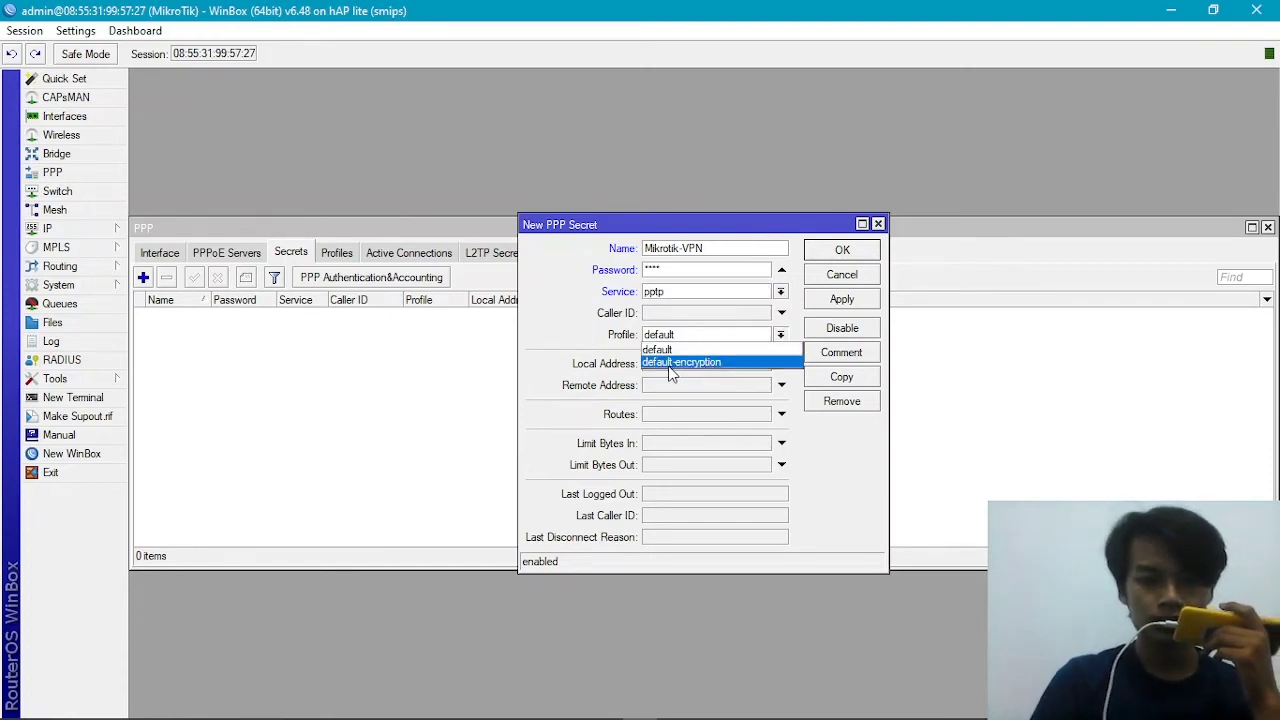
{"action": "left_click", "coordinate": [712, 363]}
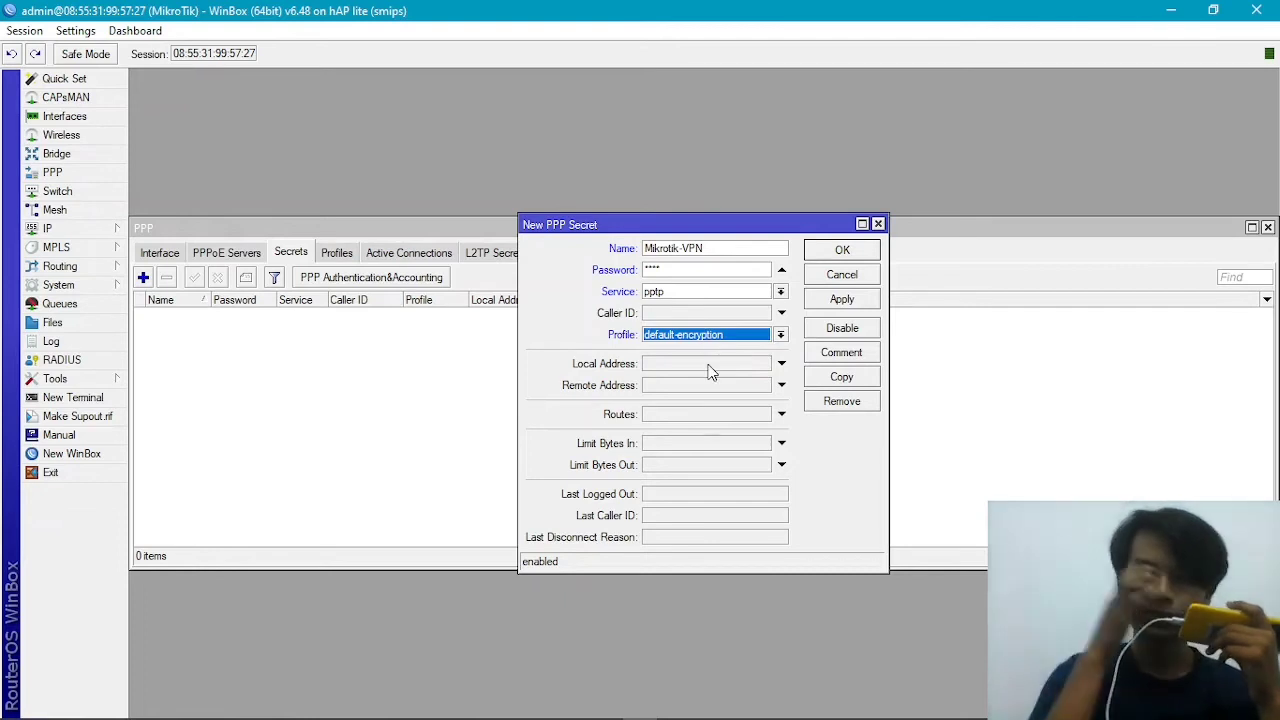
{"action": "left_click", "coordinate": [697, 368]}
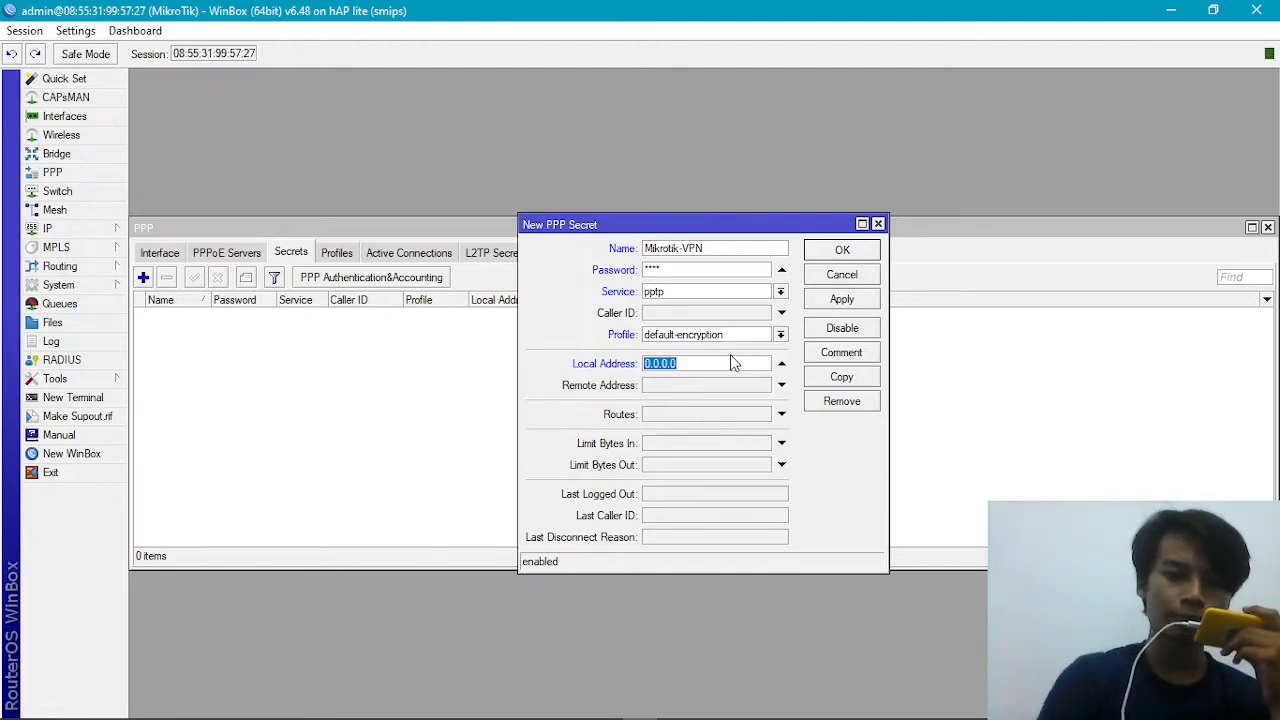
{"action": "type", "text": "192"}
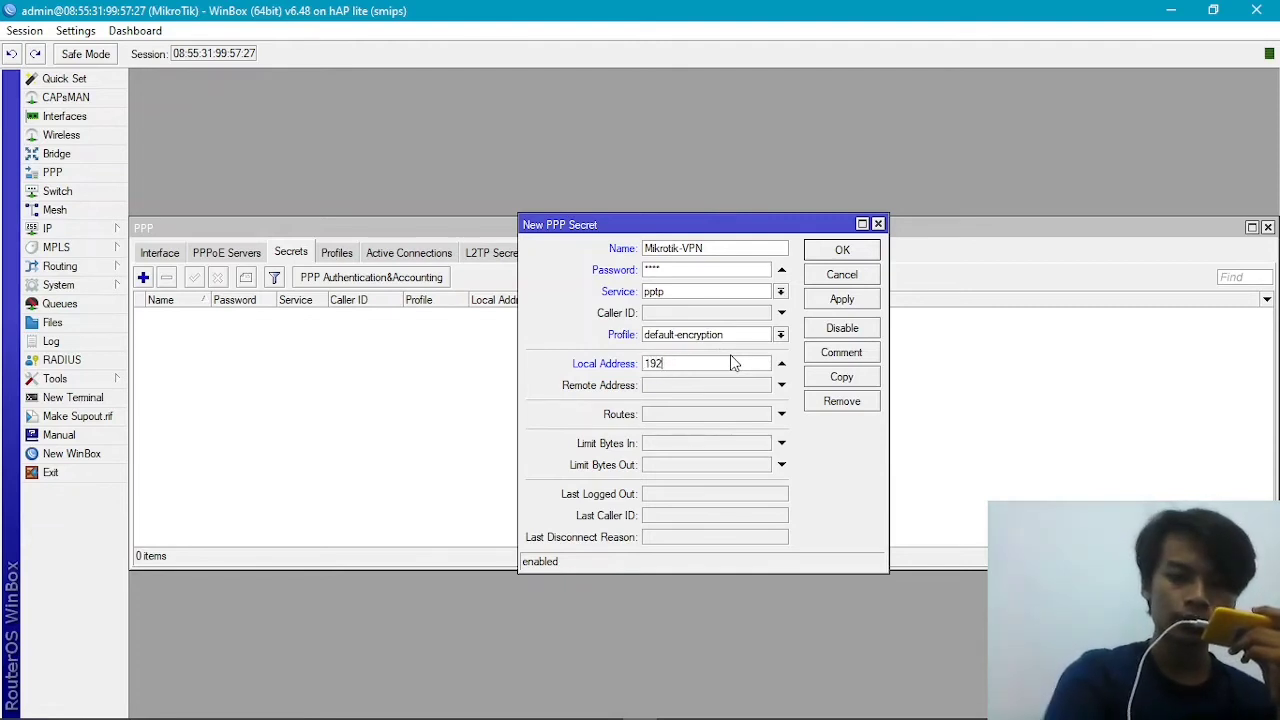
{"action": "type", "text": ".16"}
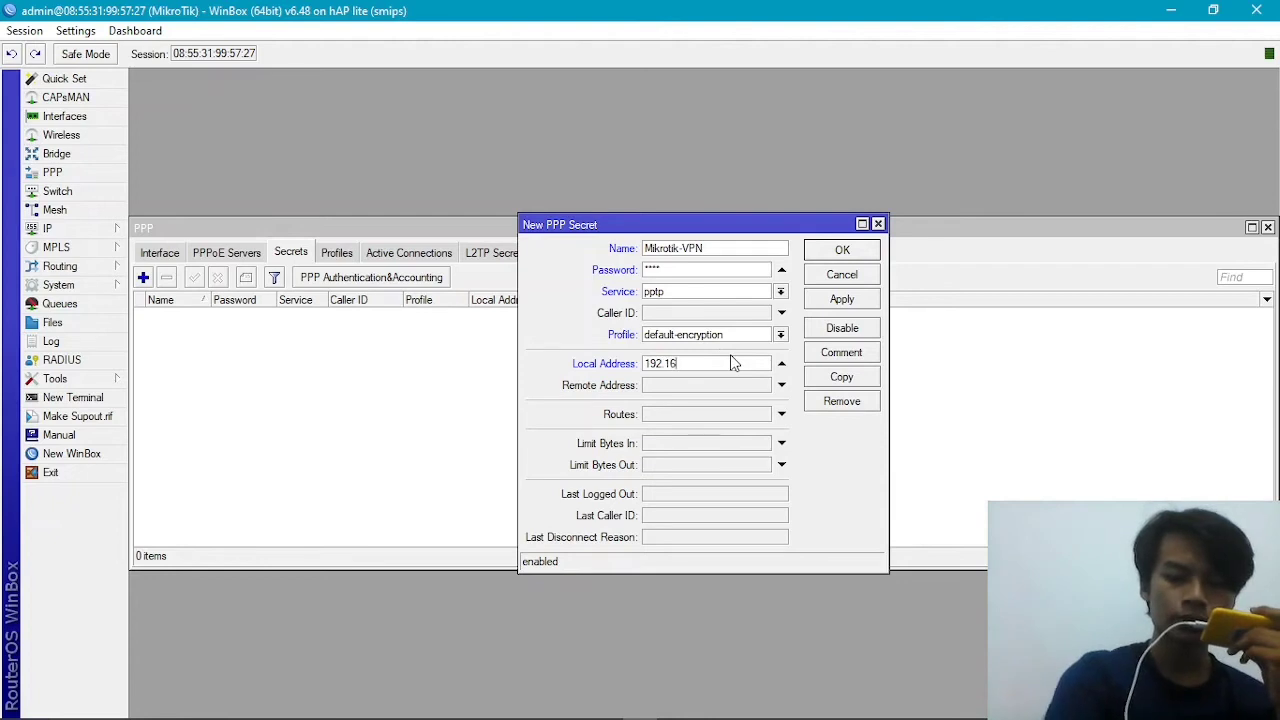
{"action": "type", "text": "8.2.5"}
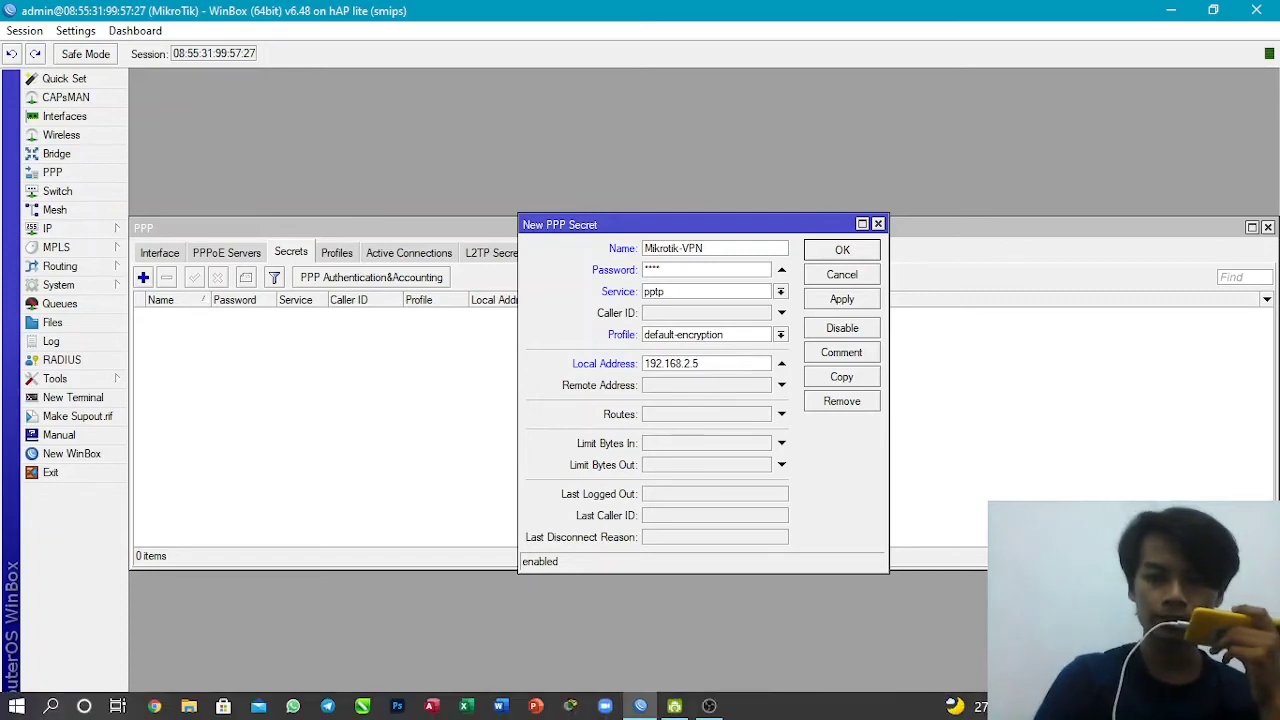
{"action": "left_click", "coordinate": [1120, 706]}
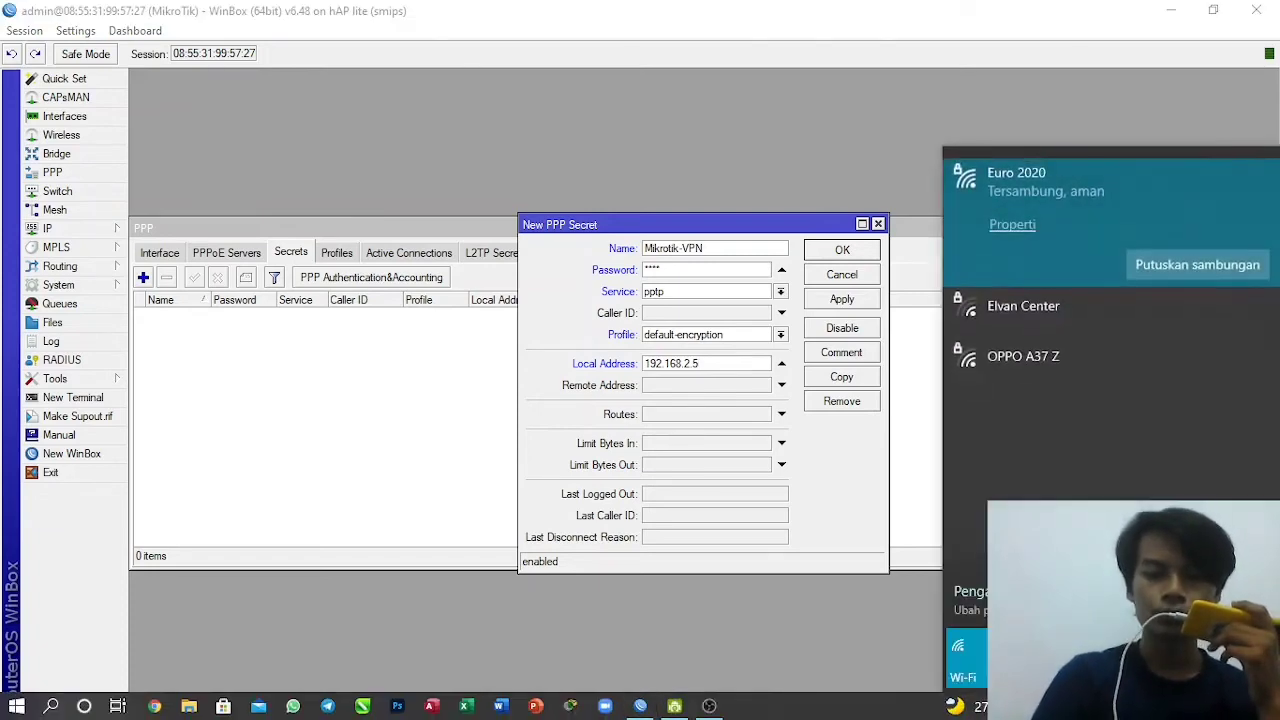
{"action": "left_click", "coordinate": [1045, 597]}
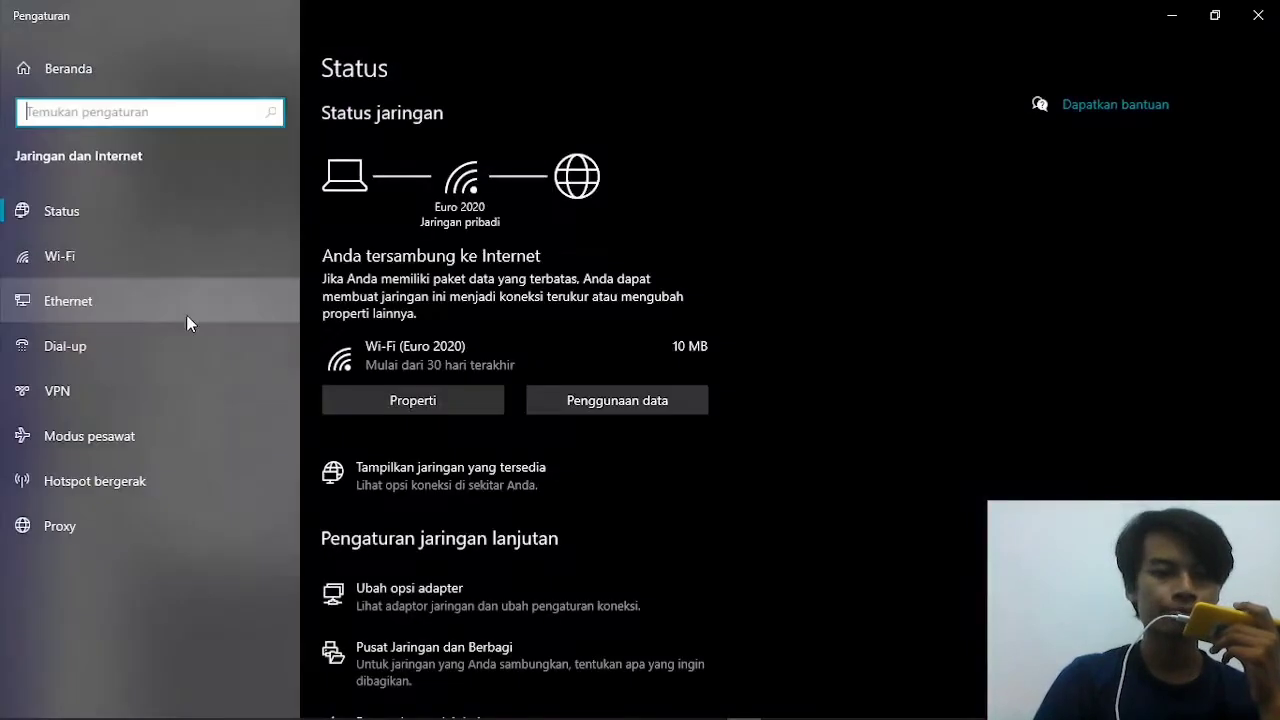
{"action": "left_click", "coordinate": [140, 268]}
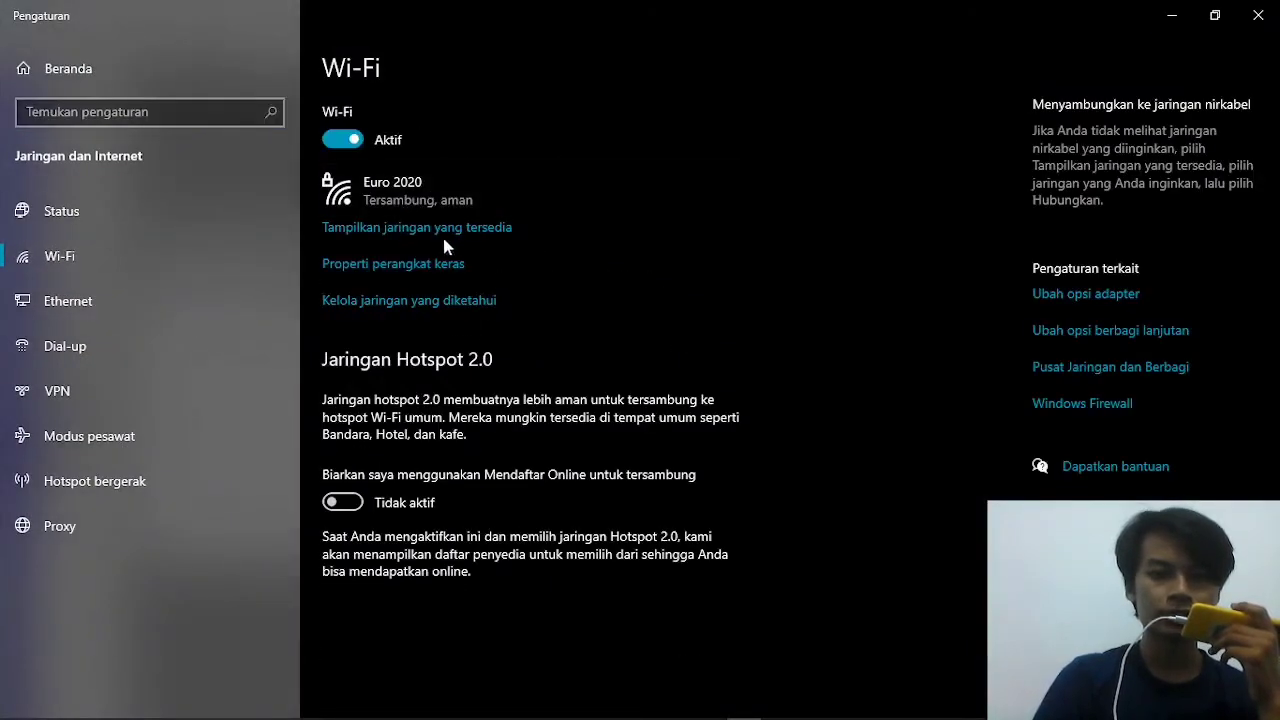
{"action": "left_click", "coordinate": [1087, 299]}
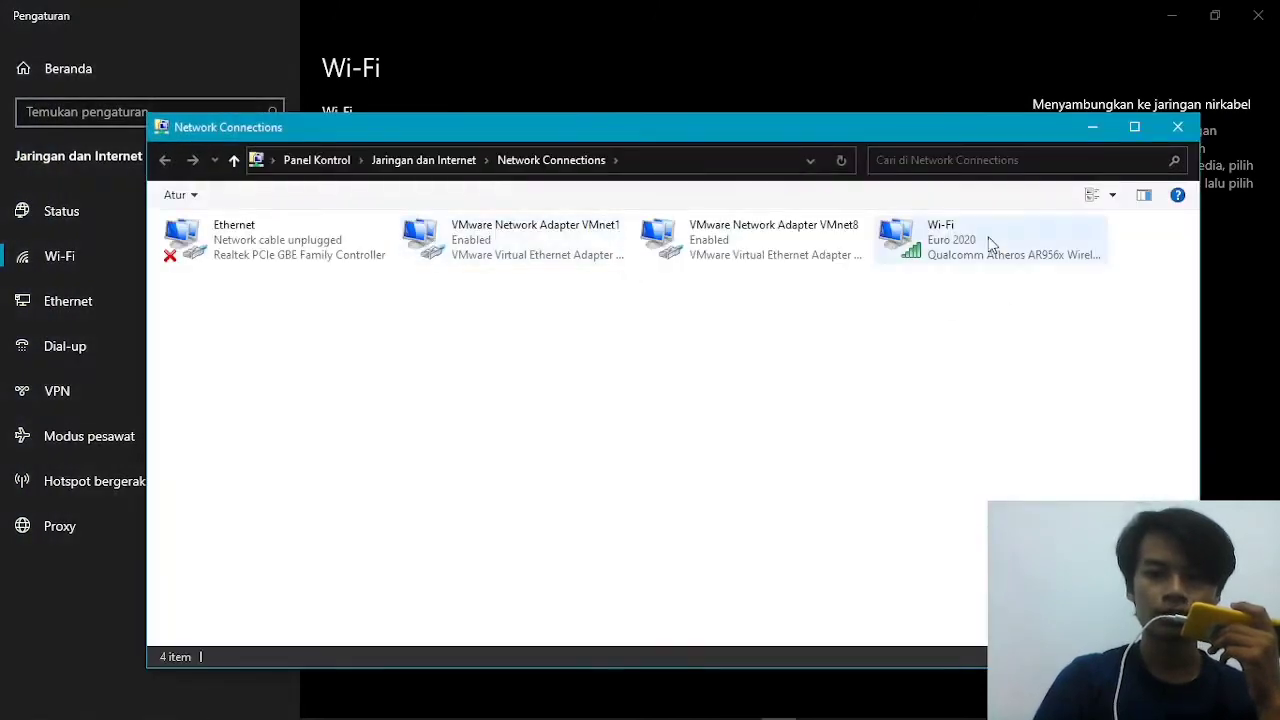
{"action": "double_click", "coordinate": [985, 238]}
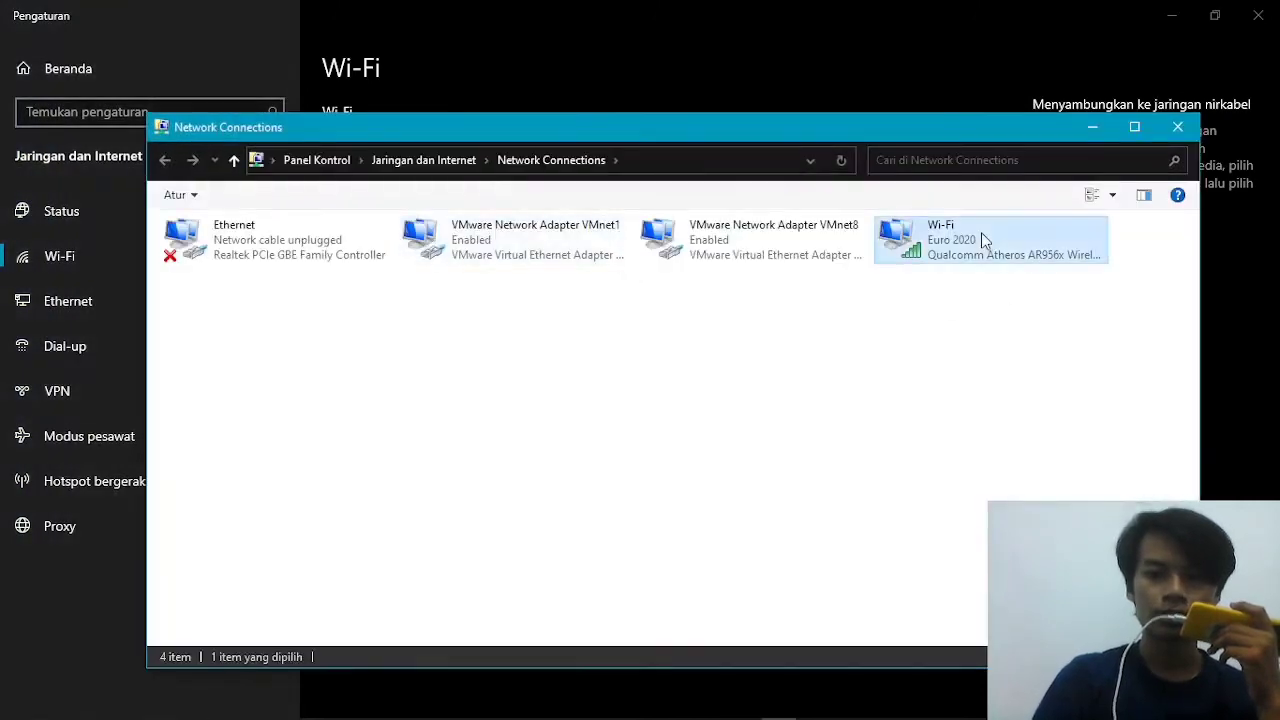
{"action": "left_click", "coordinate": [531, 379]}
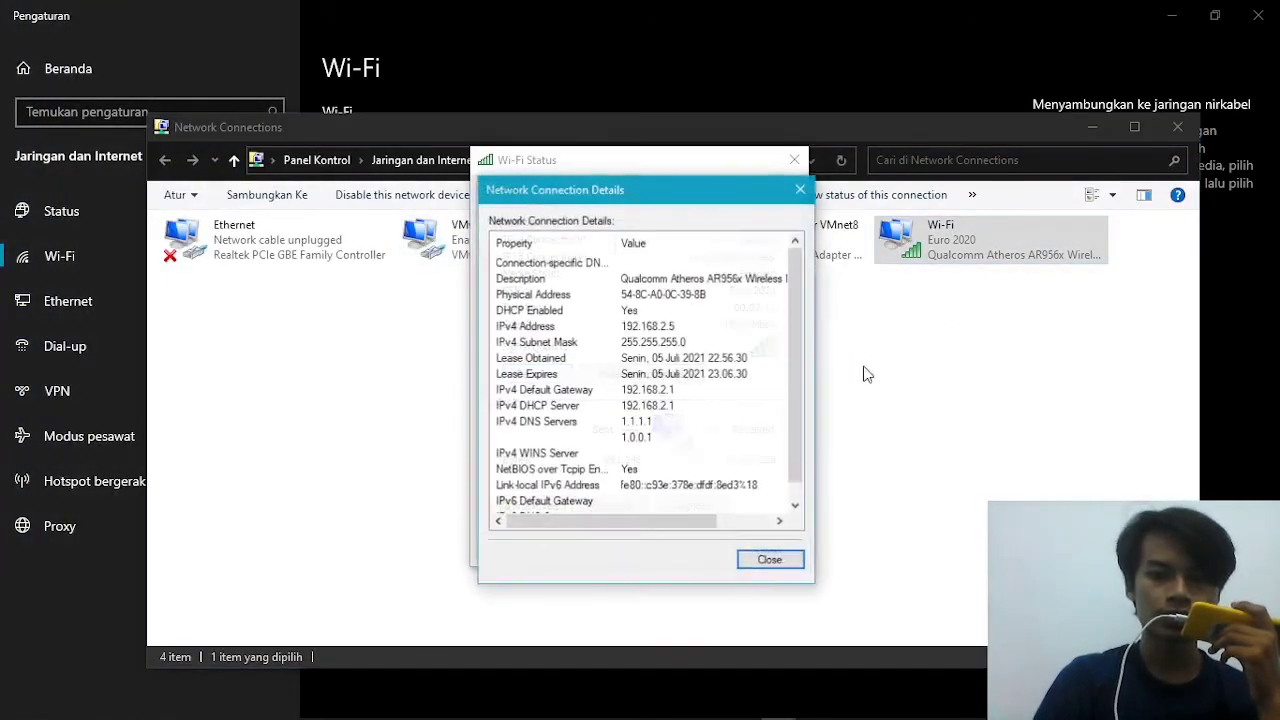
{"action": "left_click", "coordinate": [676, 330]}
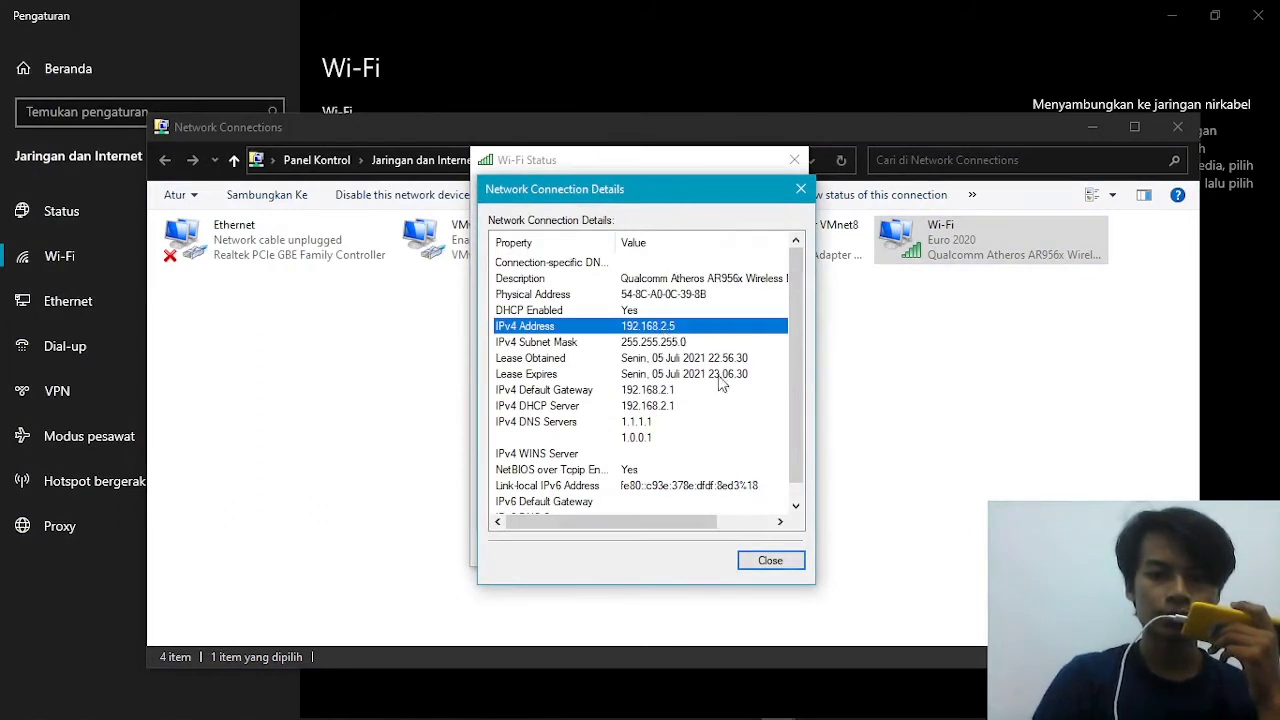
{"action": "left_click", "coordinate": [766, 562]}
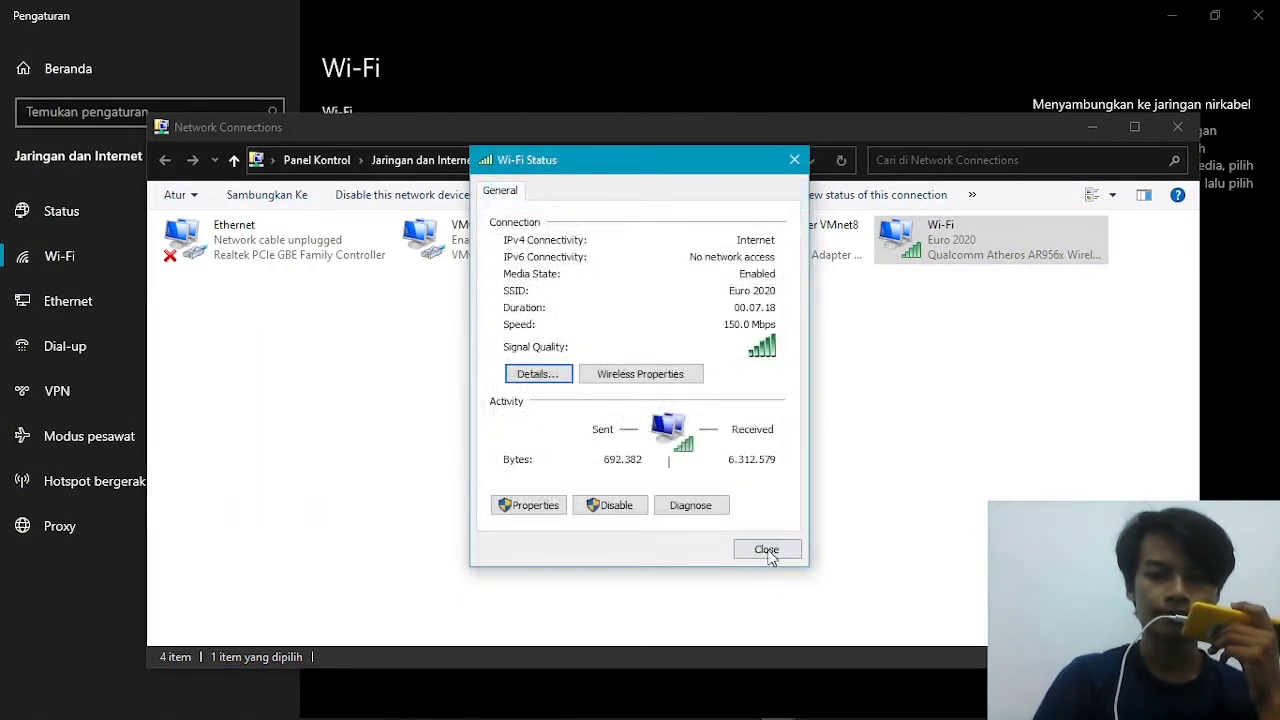
{"action": "left_click", "coordinate": [768, 550]}
{"action": "left_click", "coordinate": [1177, 128]}
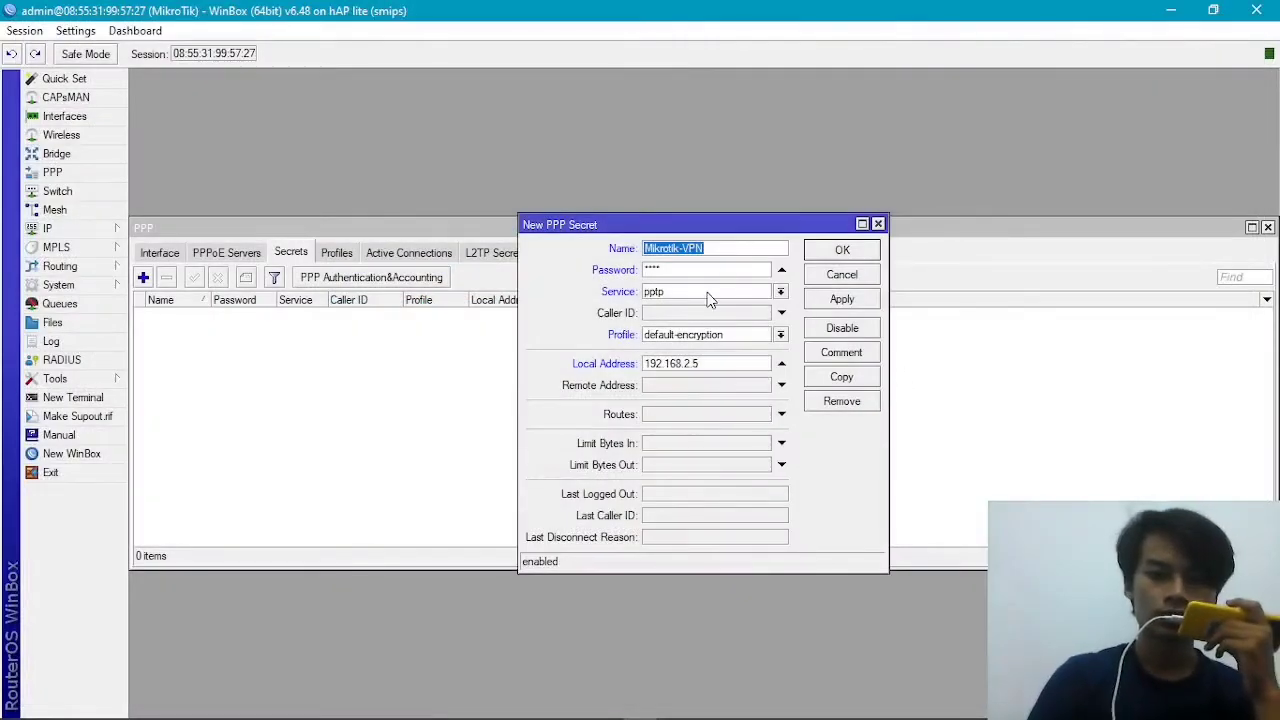
Step: Give the Mikrotik-VPN secret remote address 192.168.2.1, save it, and show PPP interfaces
{"action": "left_click", "coordinate": [677, 388]}
{"action": "type", "text": "19"}
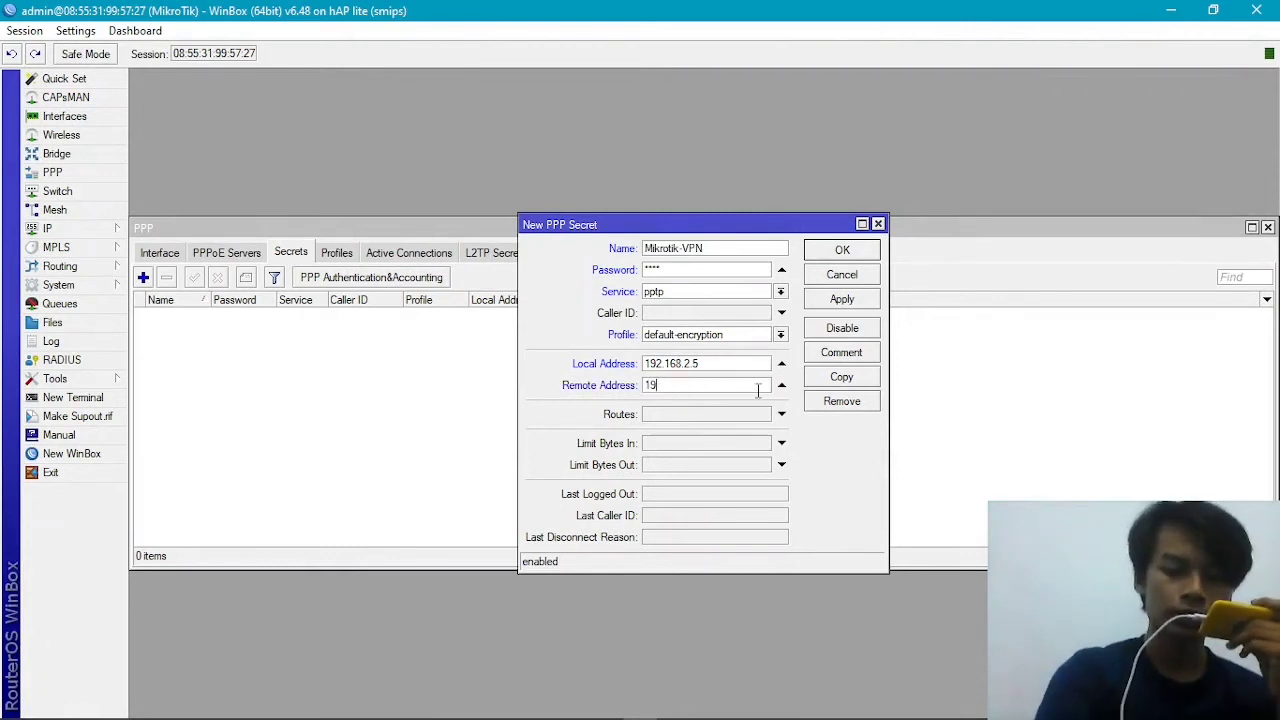
{"action": "type", "text": "2.168.2"}
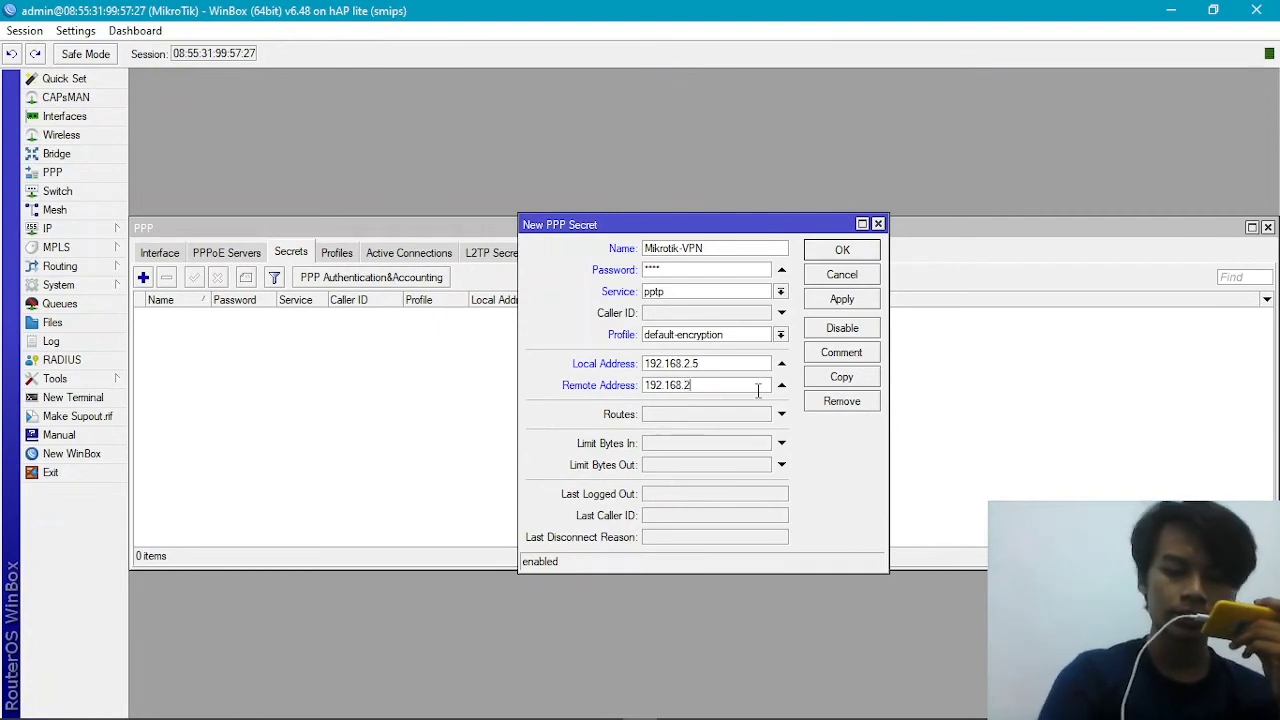
{"action": "type", "text": ".1"}
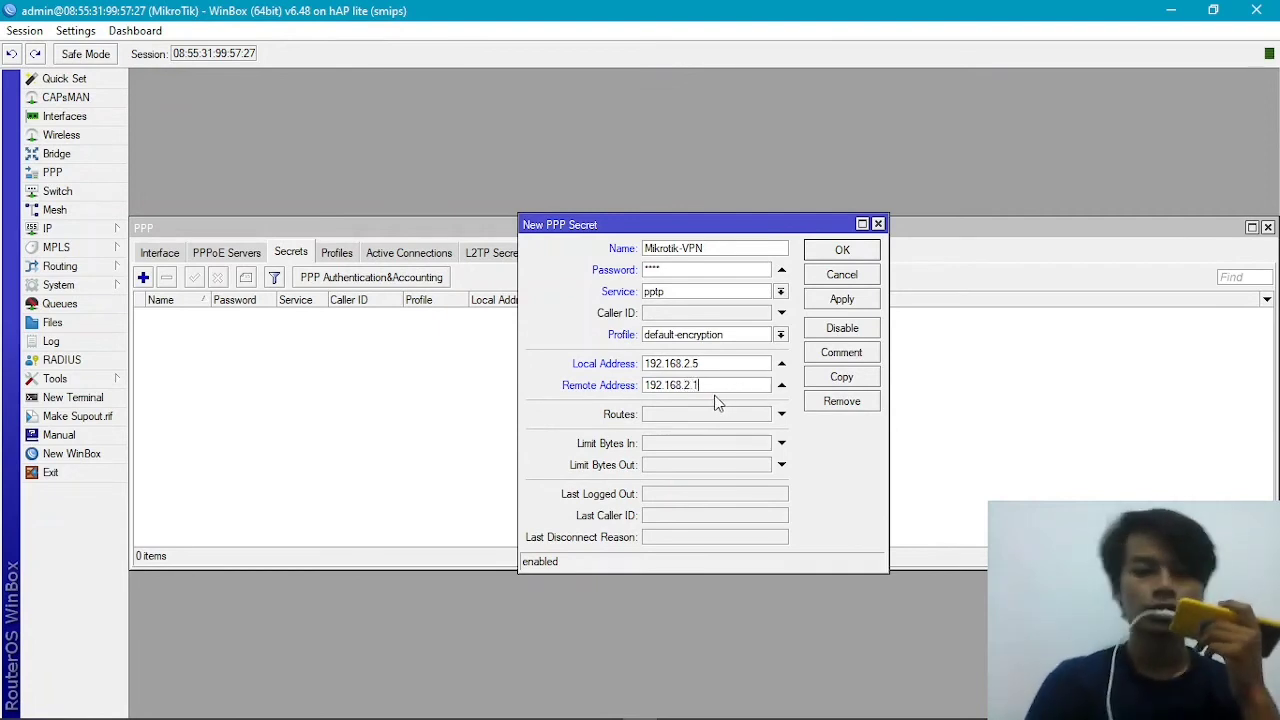
{"action": "left_click", "coordinate": [842, 250]}
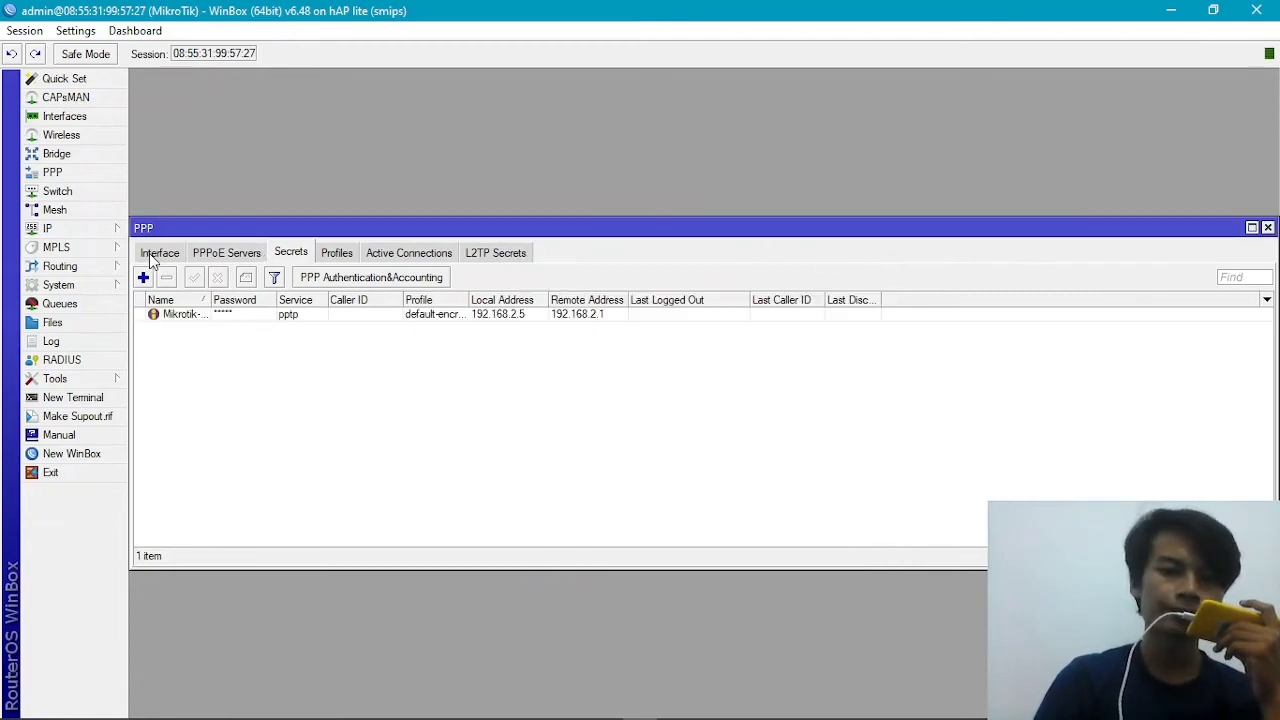
{"action": "left_click", "coordinate": [150, 253]}
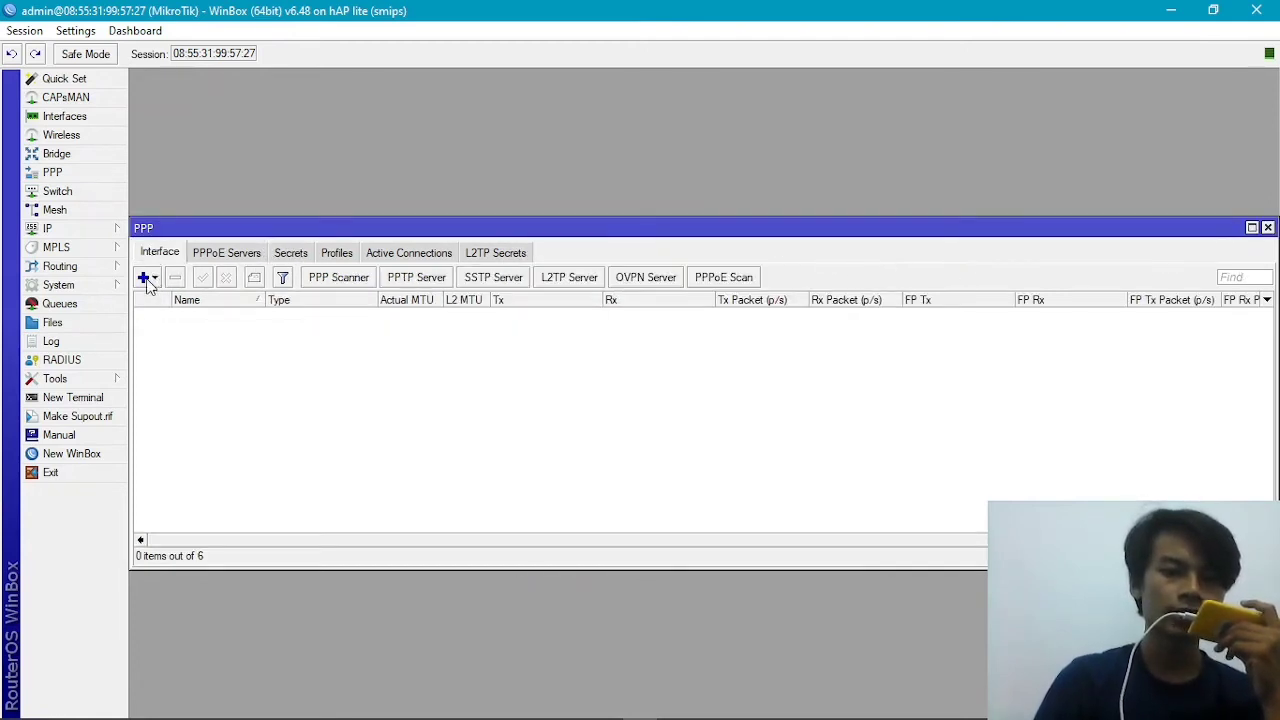
Step: Add a PPTP Server Binding named Remote-VPN for user admin, then close PPP
{"action": "left_click", "coordinate": [146, 279]}
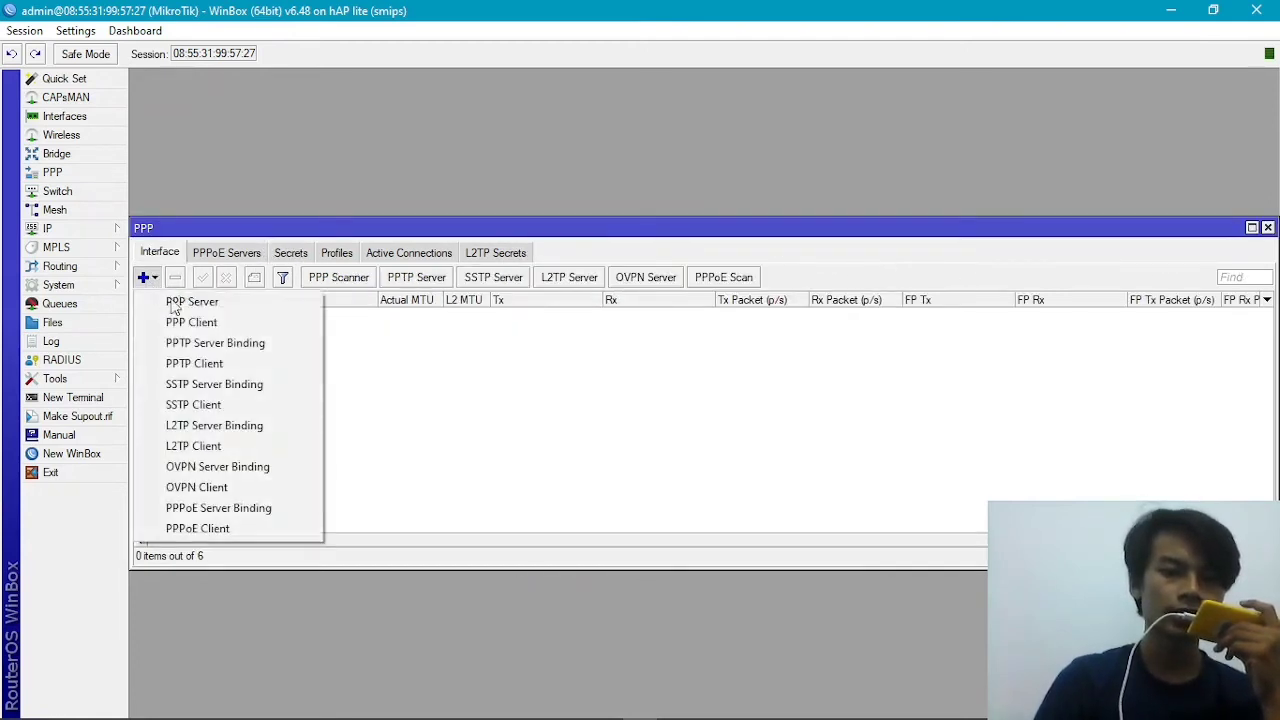
{"action": "left_click", "coordinate": [259, 345]}
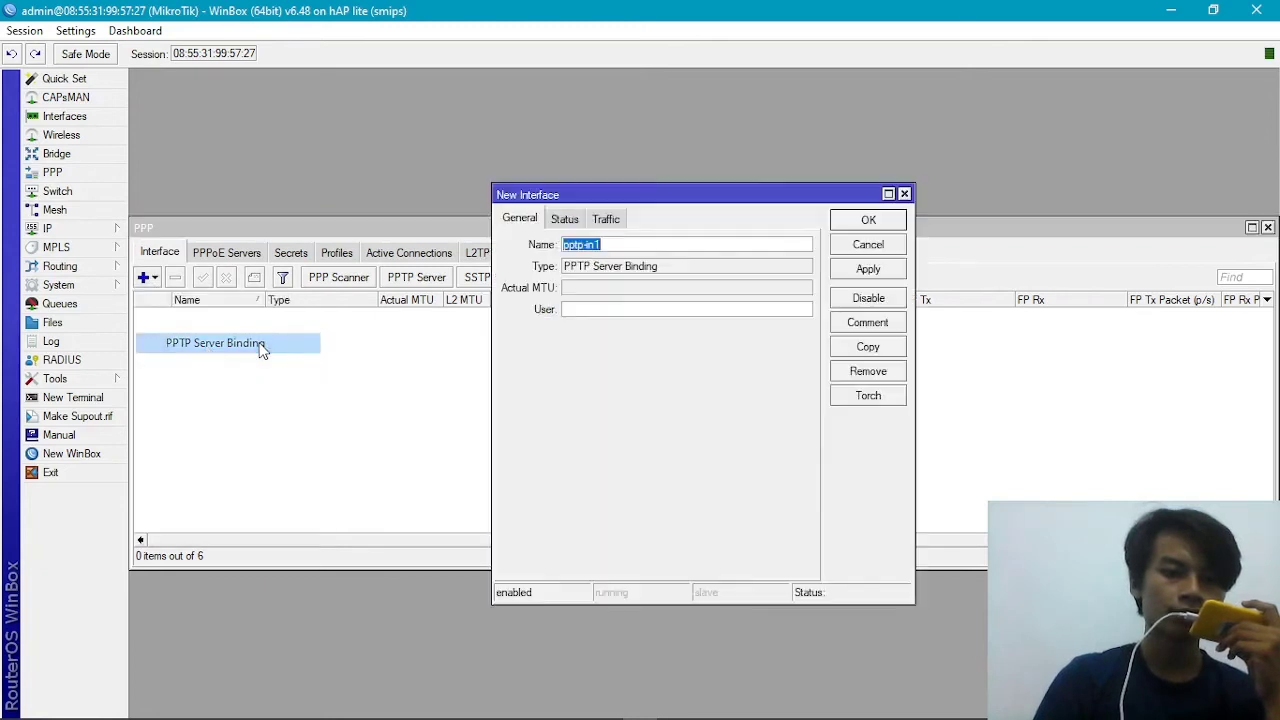
{"action": "left_click", "coordinate": [624, 244]}
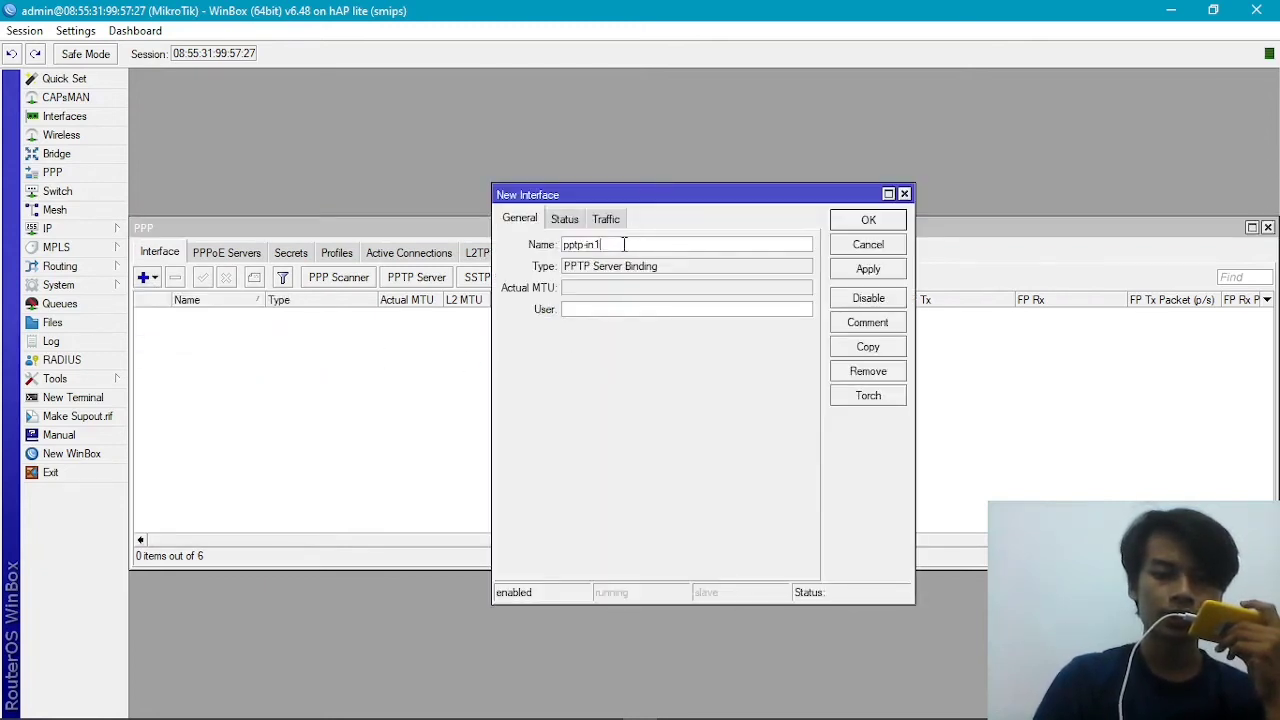
{"action": "key", "text": "BackSpace"}
{"action": "key", "text": "BackSpace"}
{"action": "key", "text": "BackSpace"}
{"action": "key", "text": "BackSpace"}
{"action": "key", "text": "BackSpace"}
{"action": "key", "text": "BackSpace"}
{"action": "key", "text": "BackSpace"}
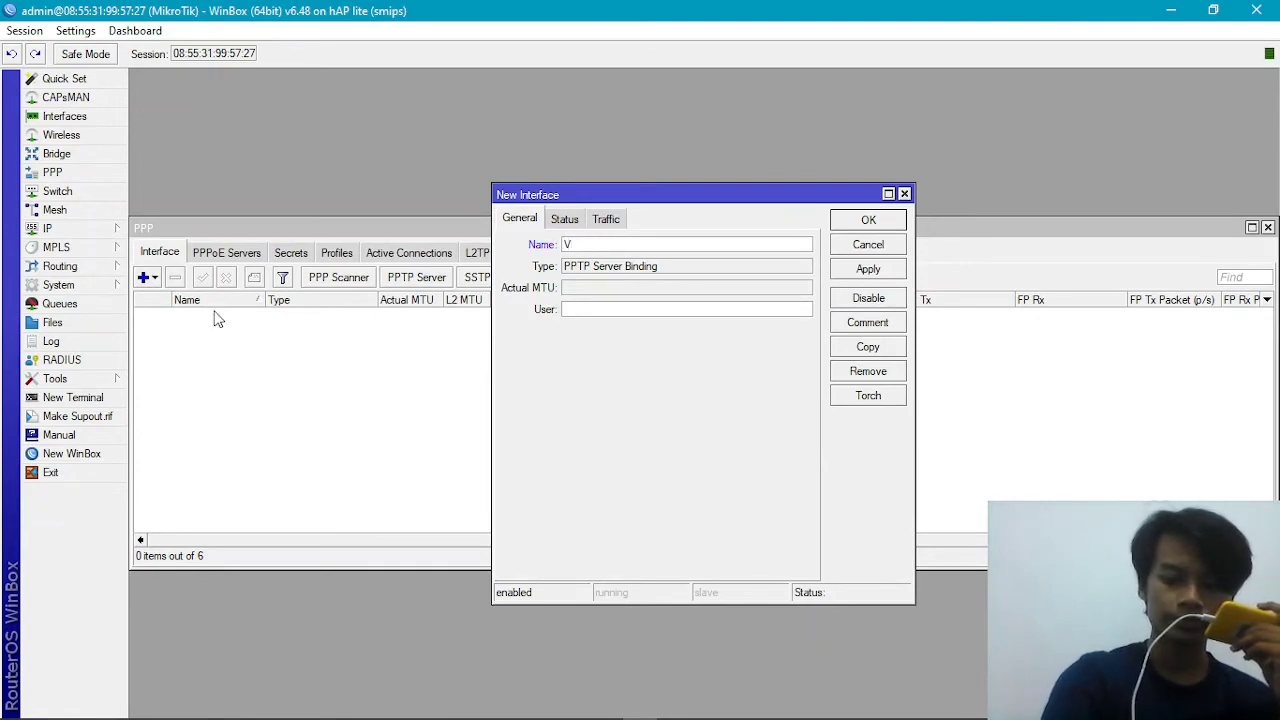
{"action": "type", "text": "Reote"}
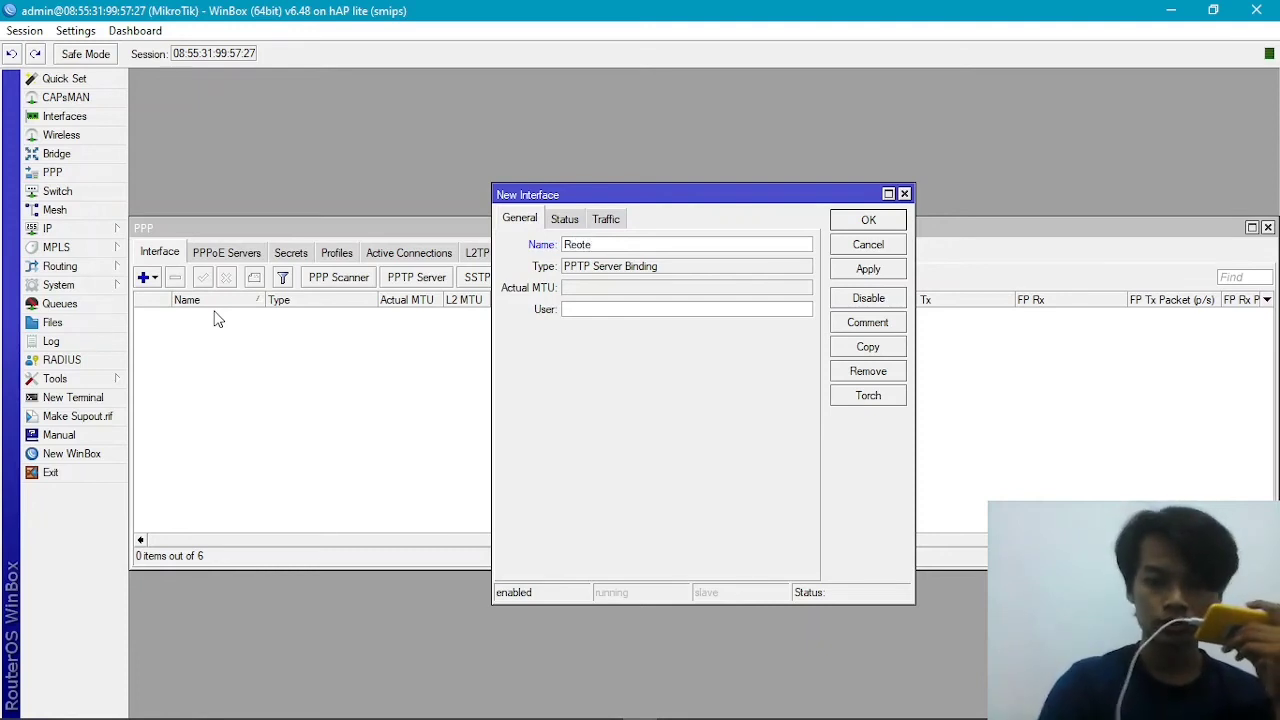
{"action": "key", "text": "BackSpace"}
{"action": "key", "text": "BackSpace"}
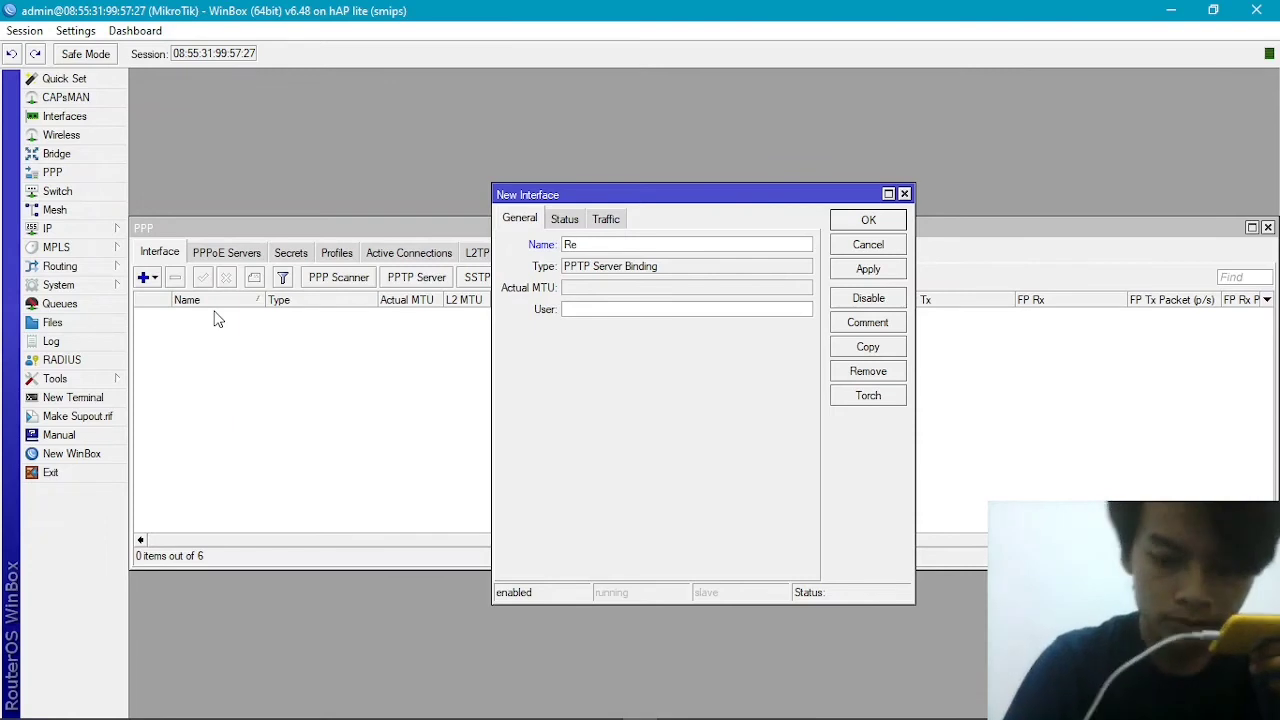
{"action": "type", "text": "mote"}
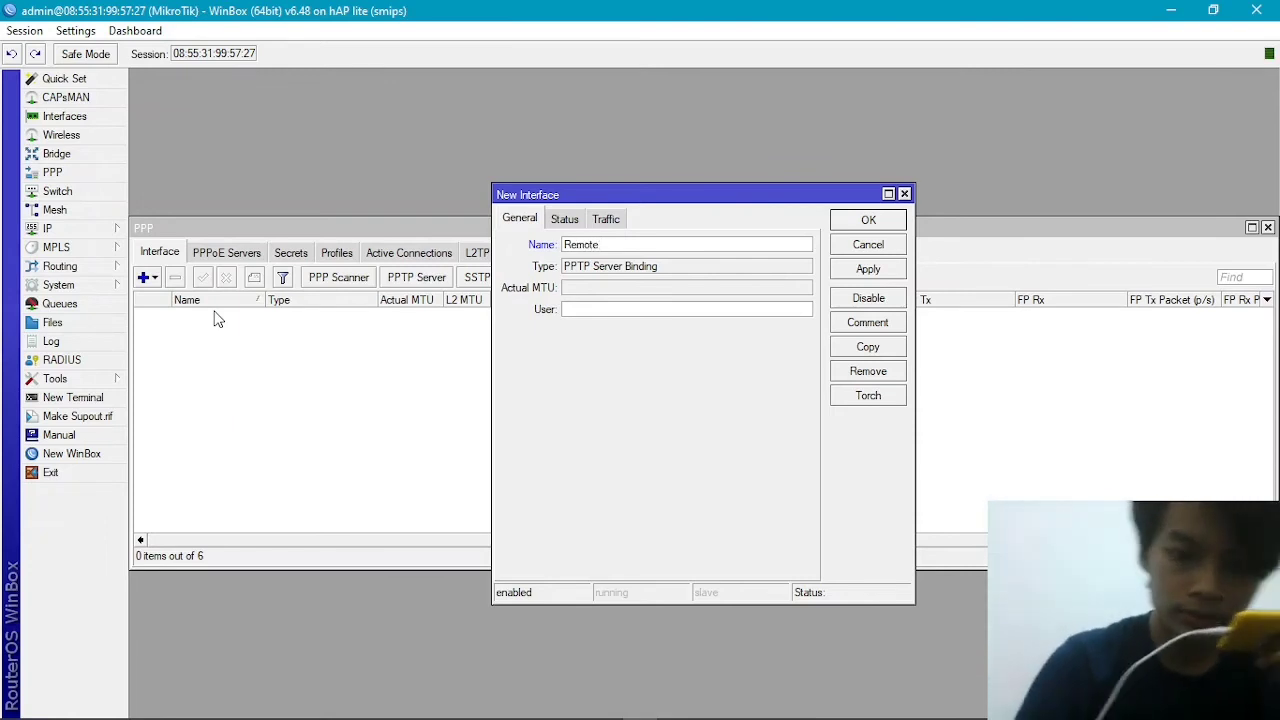
{"action": "type", "text": "-VPN"}
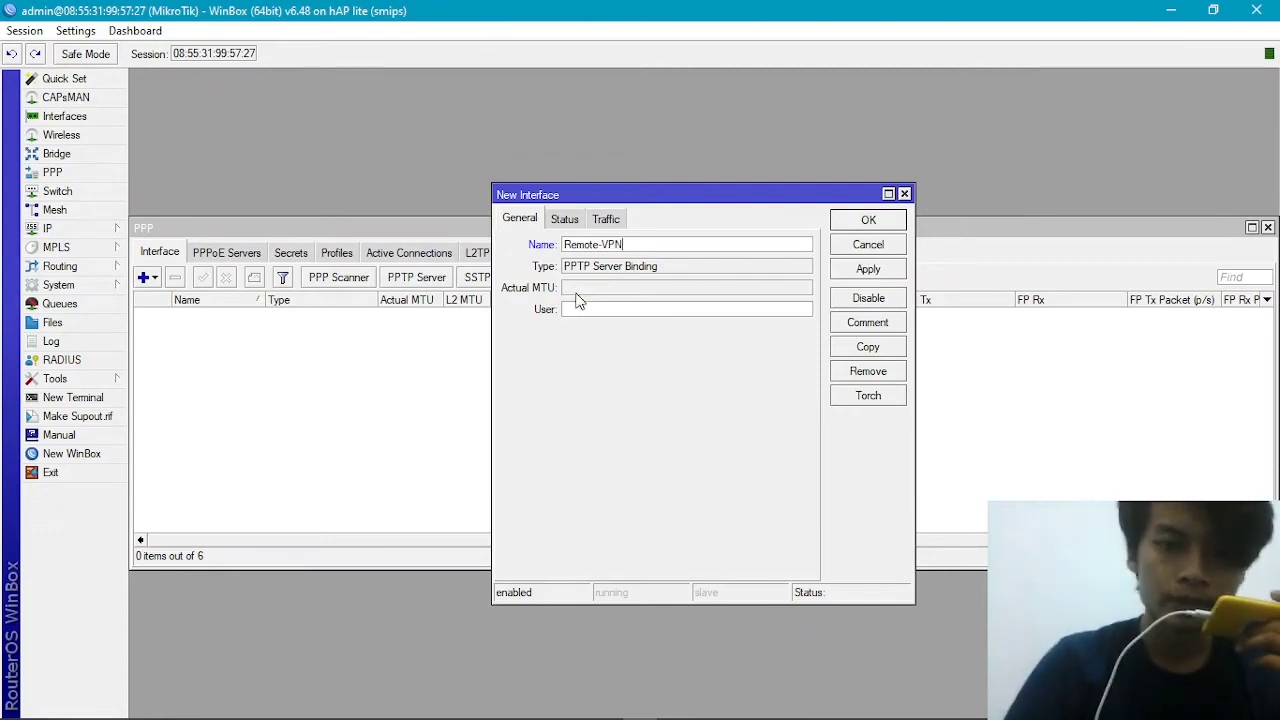
{"action": "type", "text": "ad"}
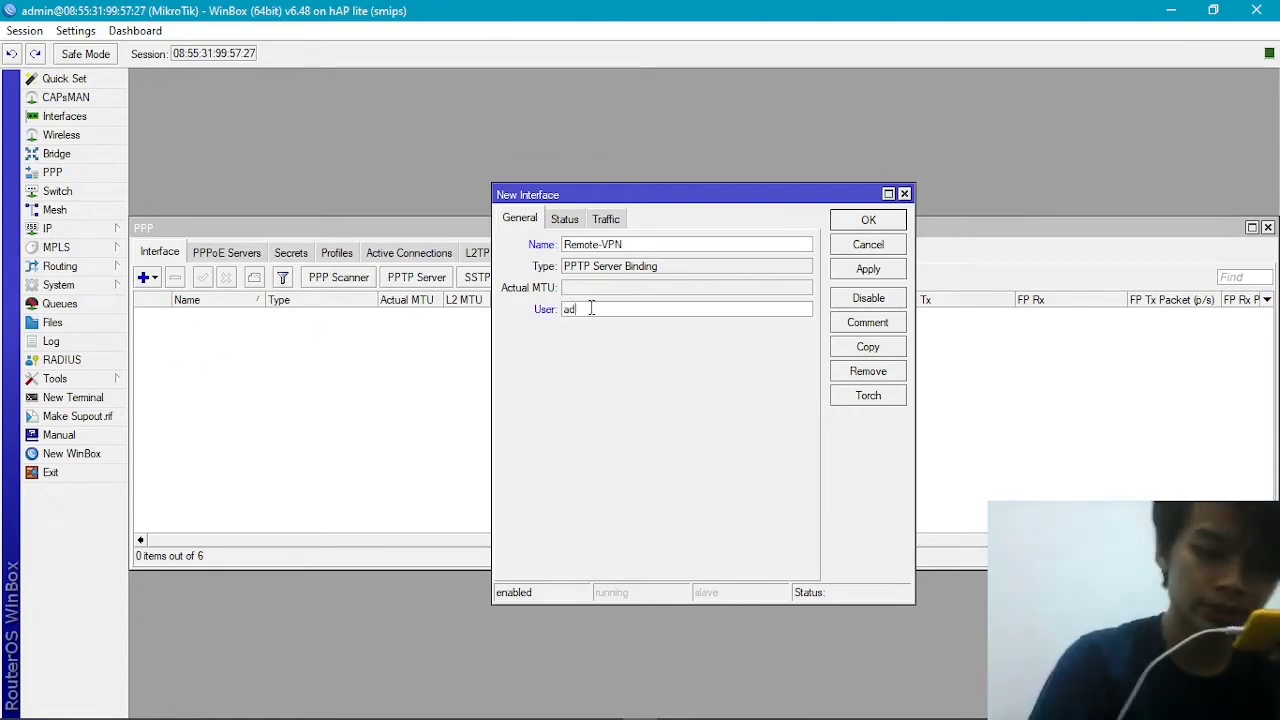
{"action": "type", "text": "min"}
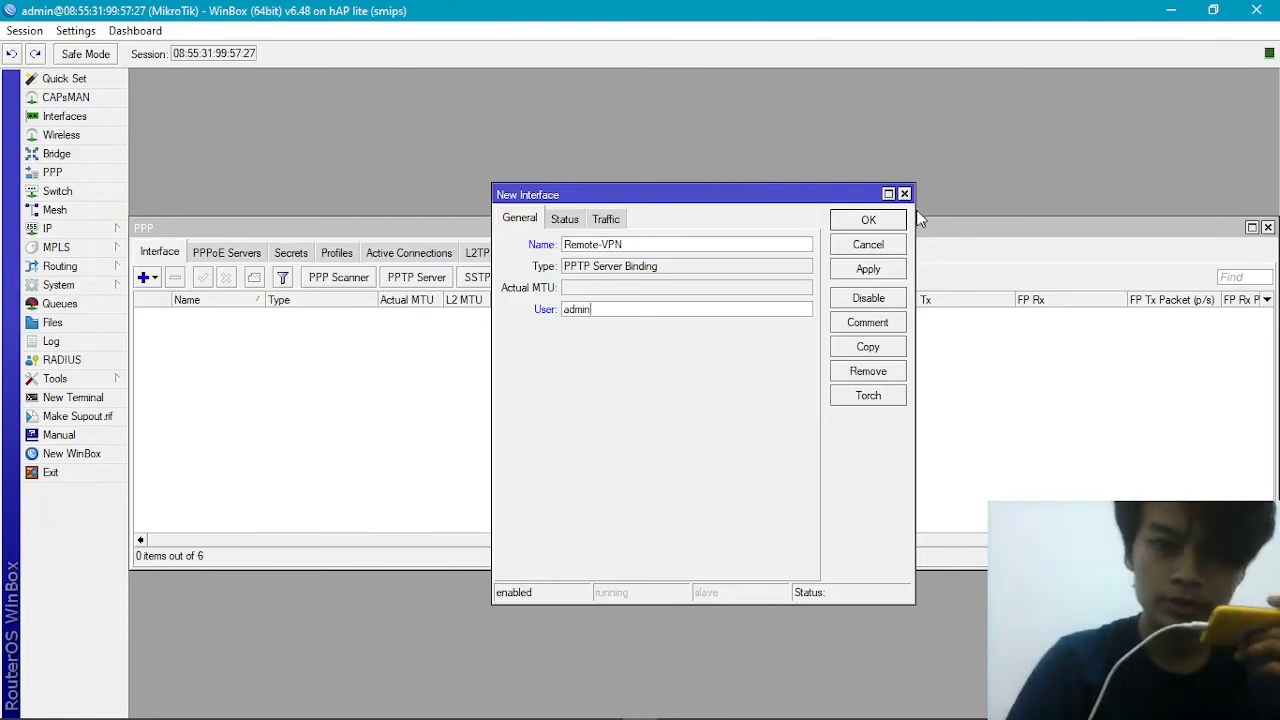
{"action": "left_click", "coordinate": [866, 222]}
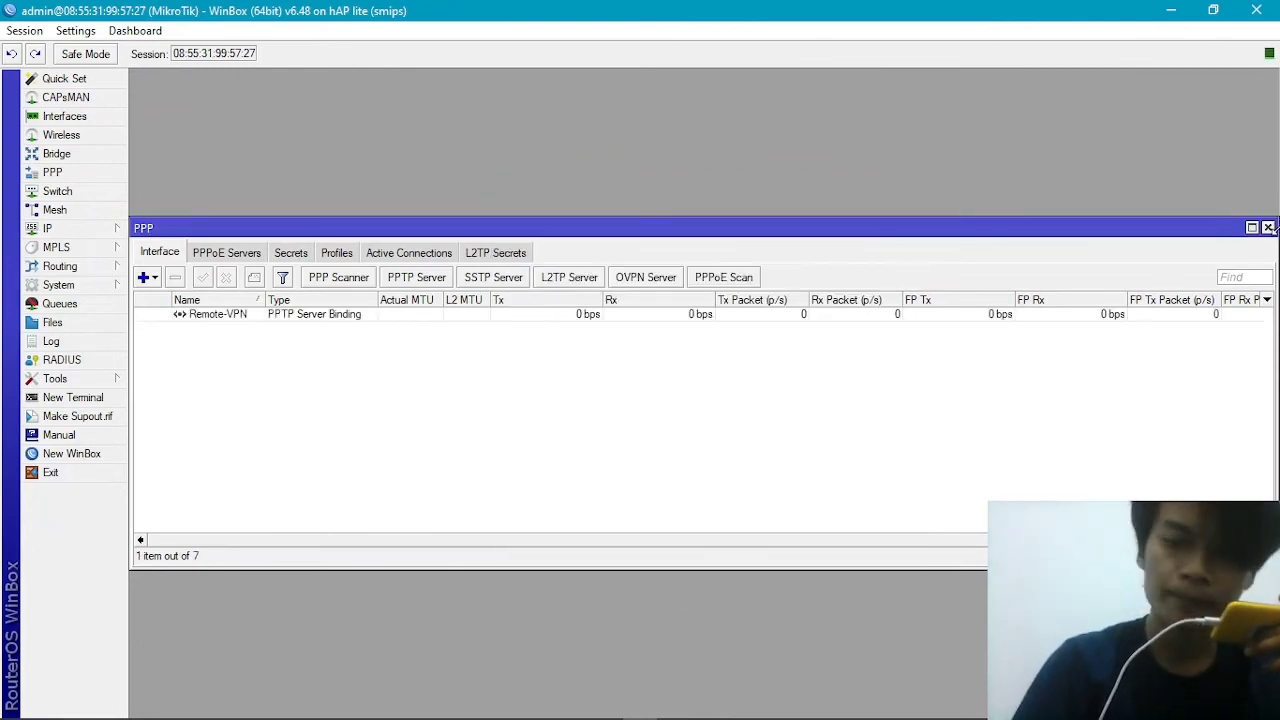
{"action": "left_click", "coordinate": [1267, 228]}
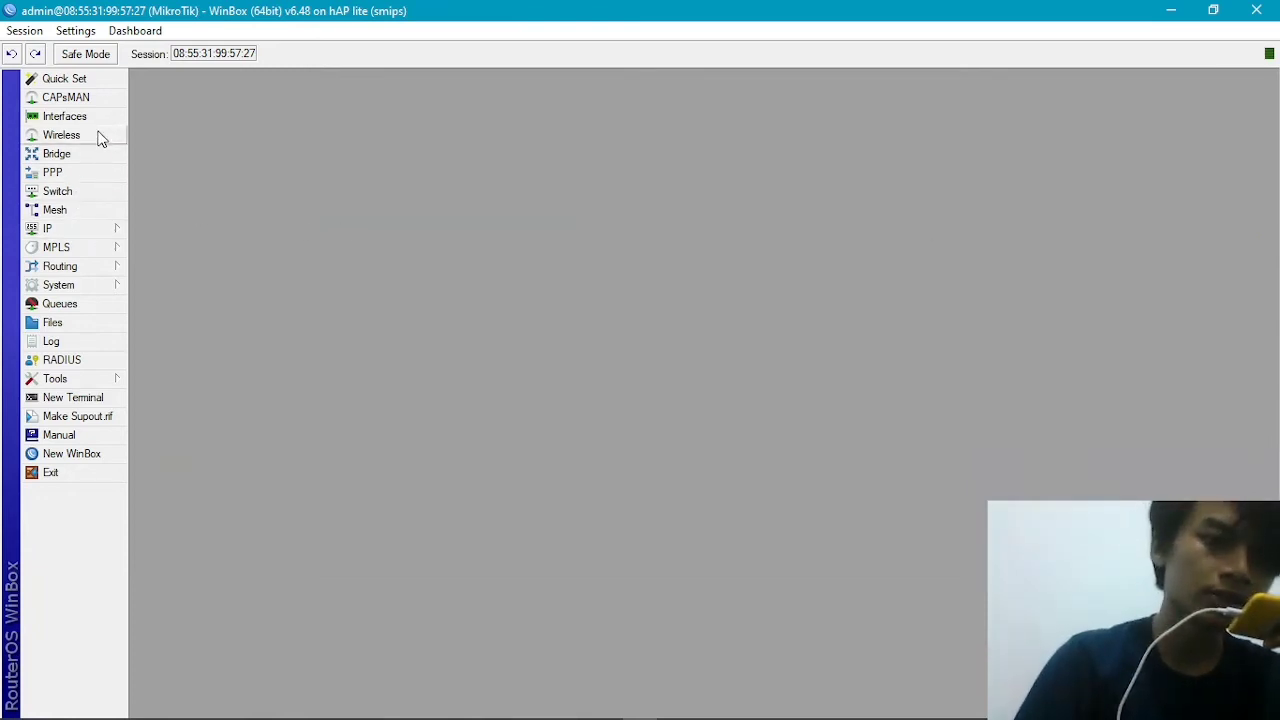
Step: Set ether2's ARP mode to proxy-arp in Interfaces and close the Interface List
{"action": "left_click", "coordinate": [64, 116]}
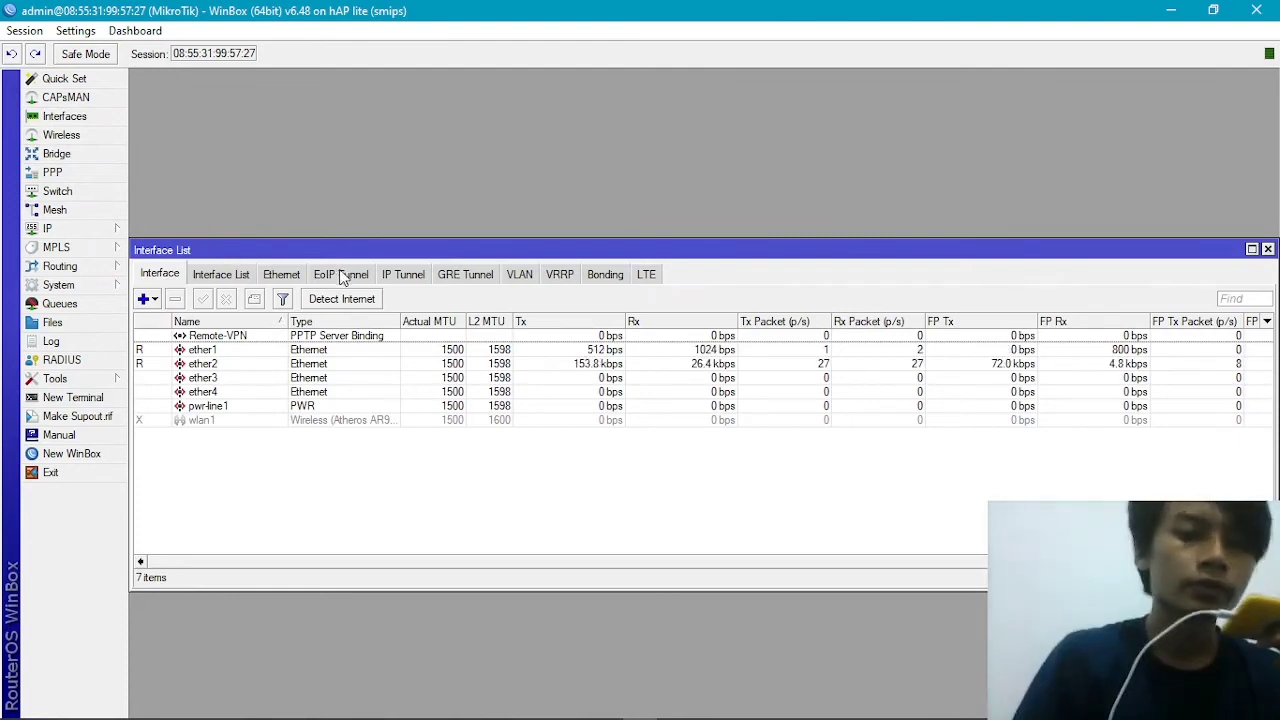
{"action": "double_click", "coordinate": [236, 366]}
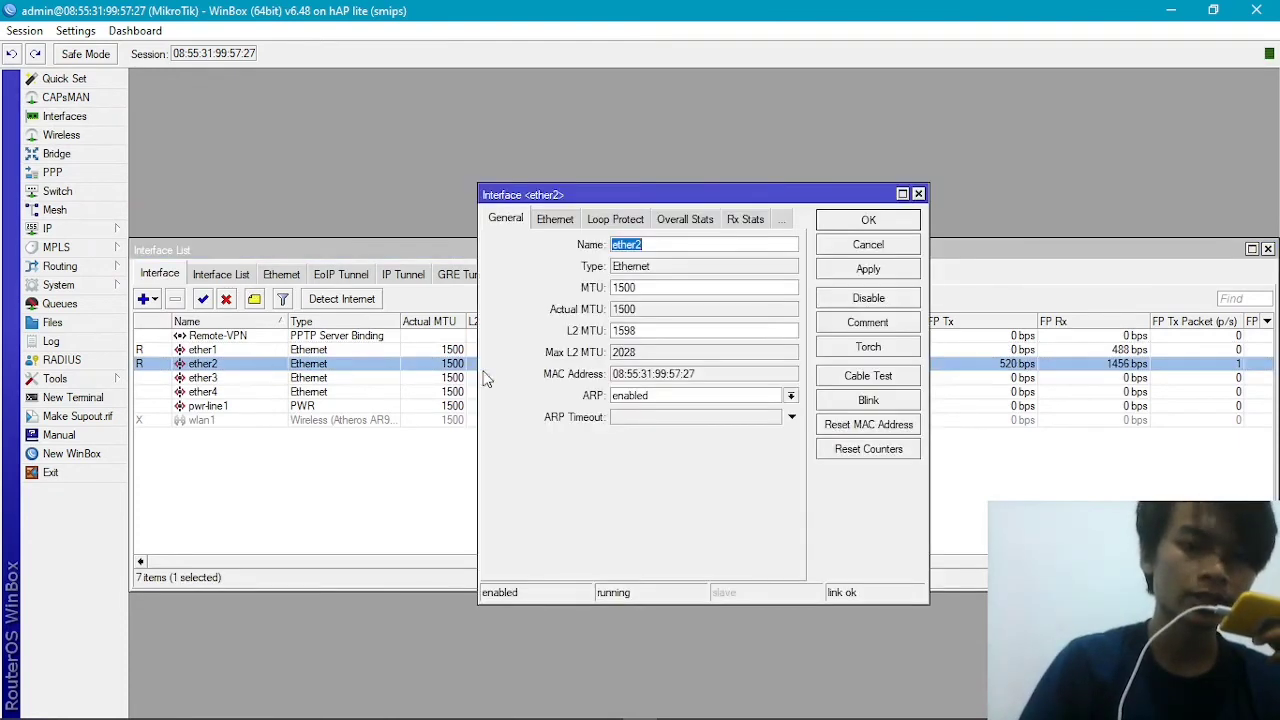
{"action": "left_click", "coordinate": [656, 399]}
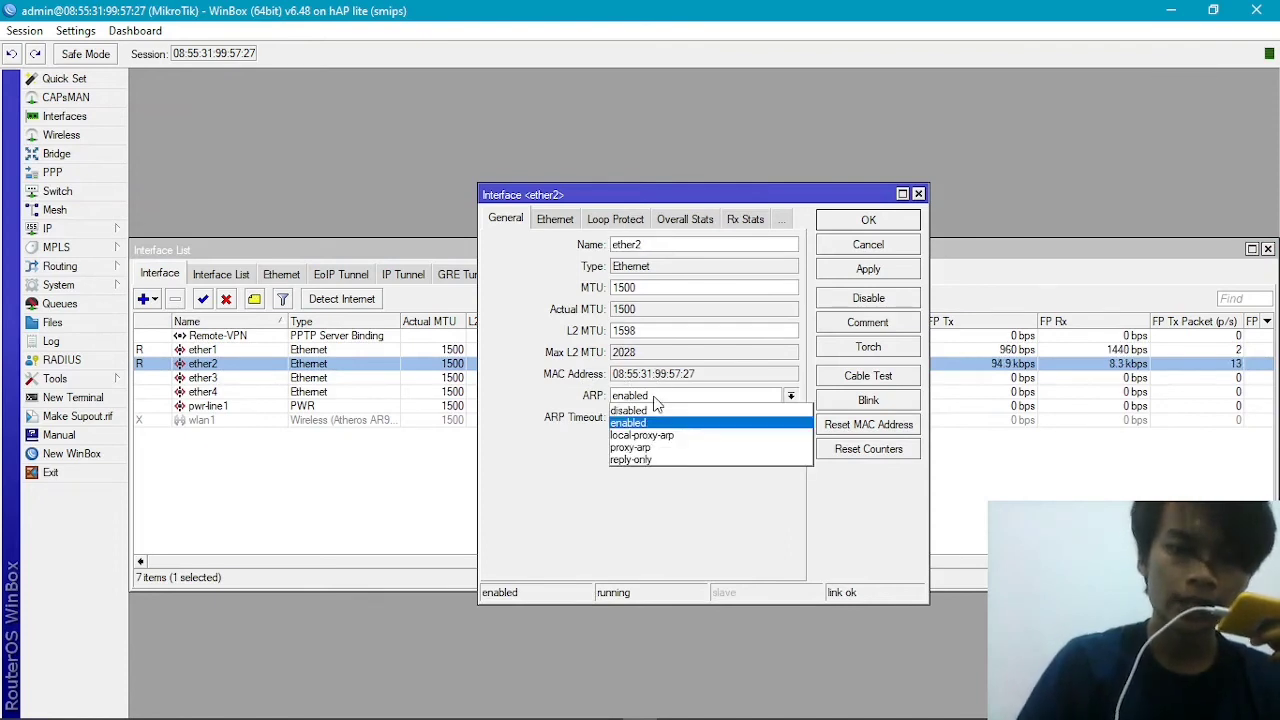
{"action": "left_click", "coordinate": [678, 449]}
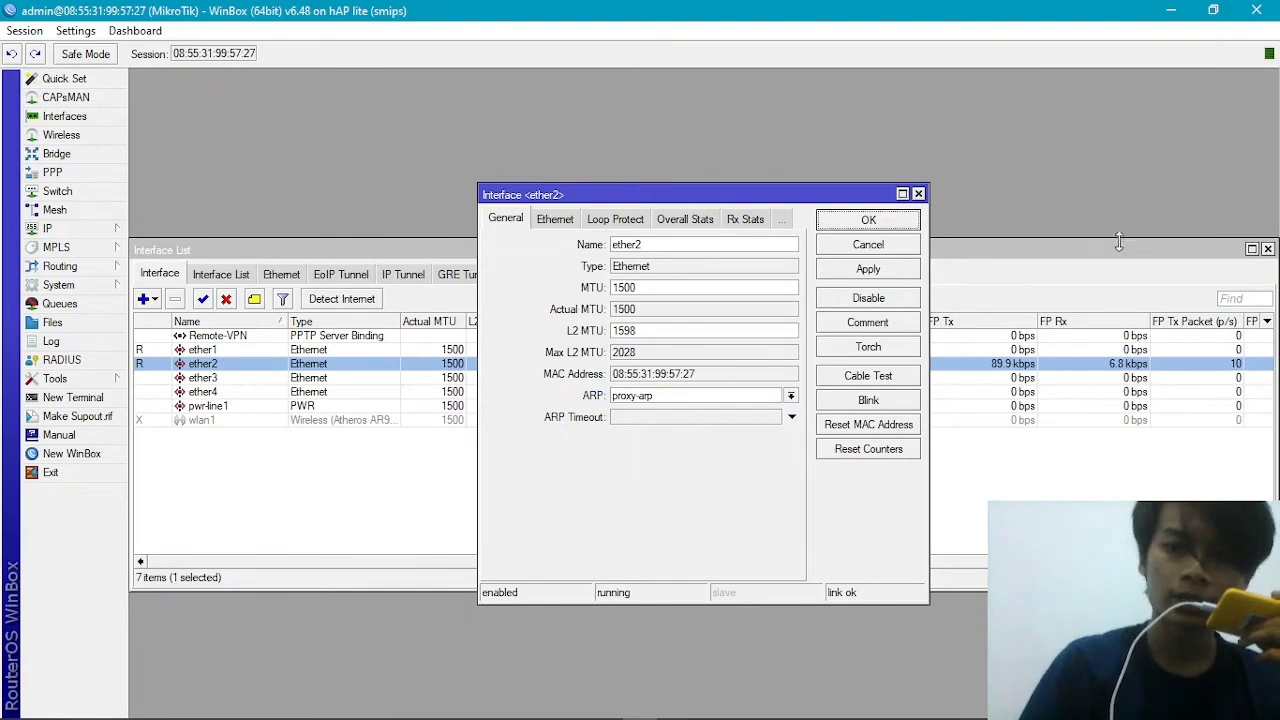
{"action": "left_click", "coordinate": [864, 224]}
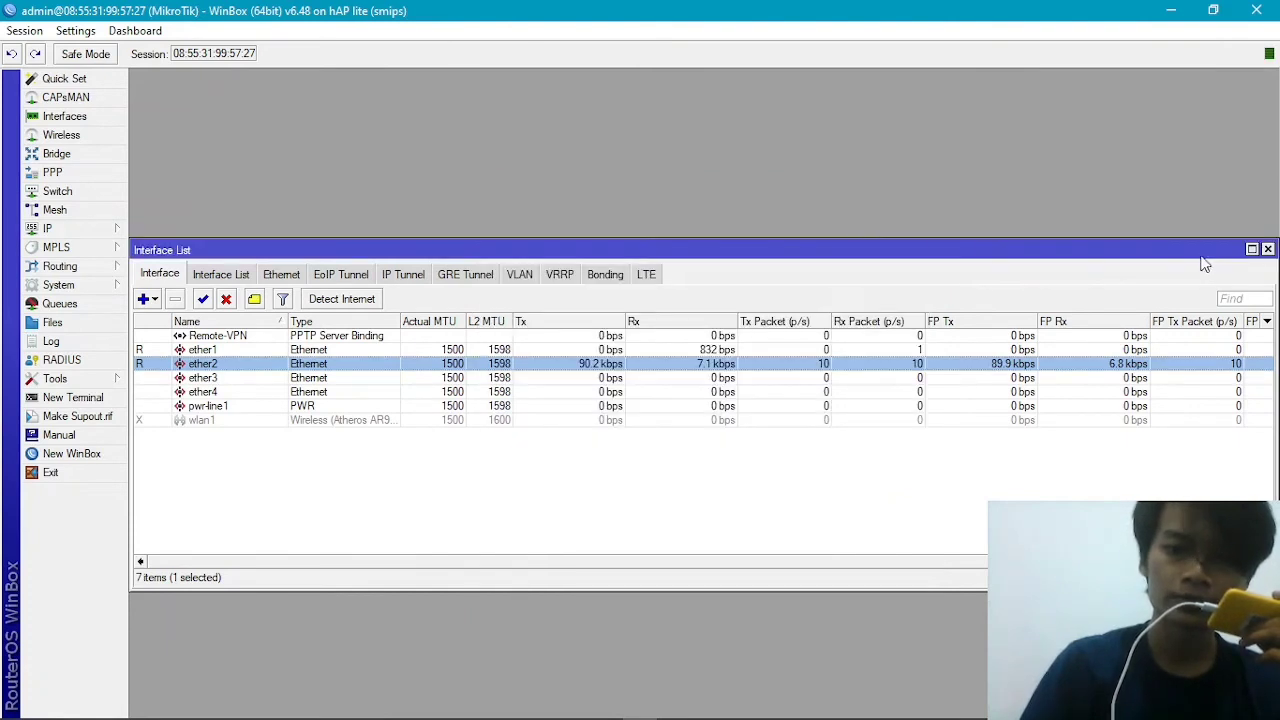
{"action": "left_click", "coordinate": [1268, 250]}
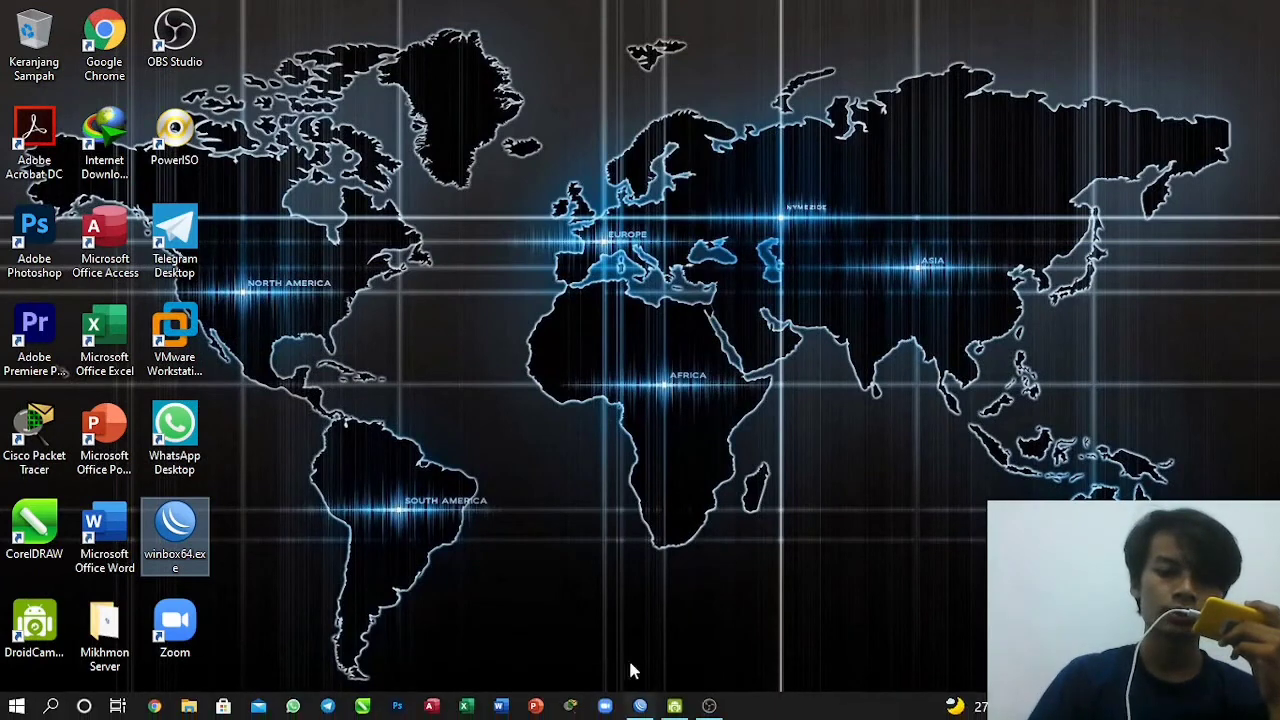
Step: Restore the WinBox login window and reconnect to the hAP lite router
{"action": "left_click", "coordinate": [640, 711]}
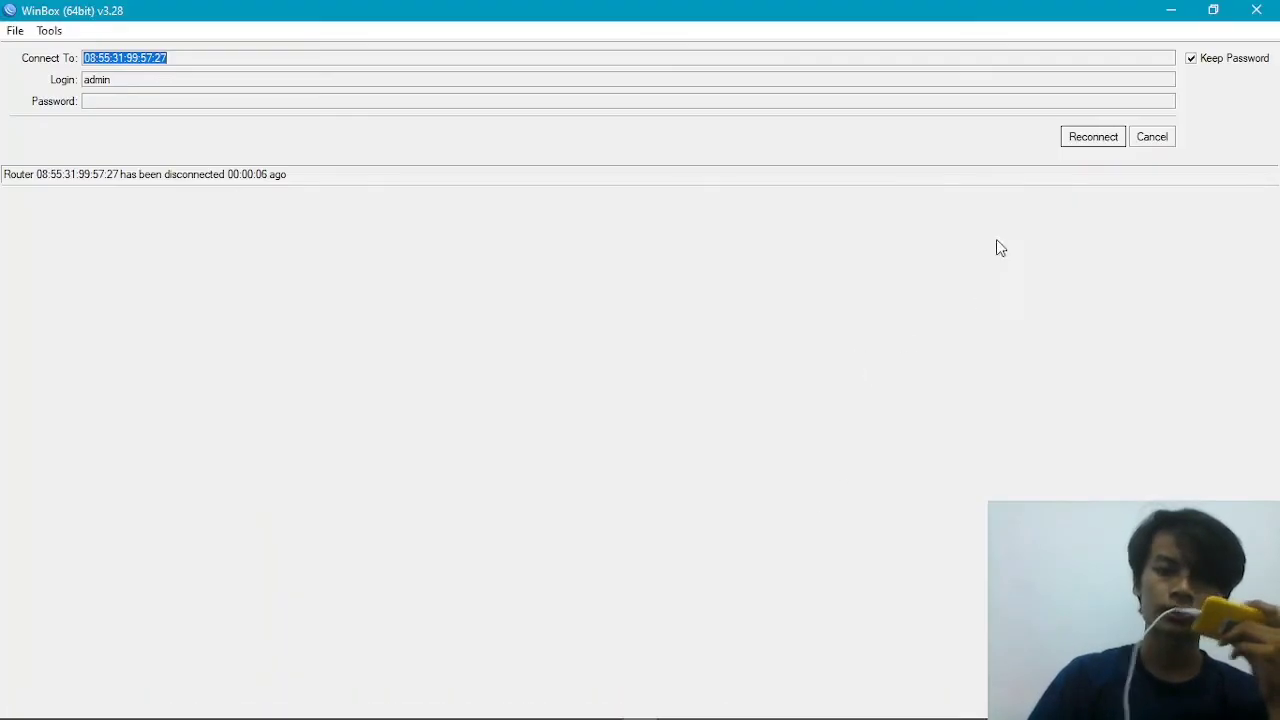
{"action": "left_click", "coordinate": [1088, 140]}
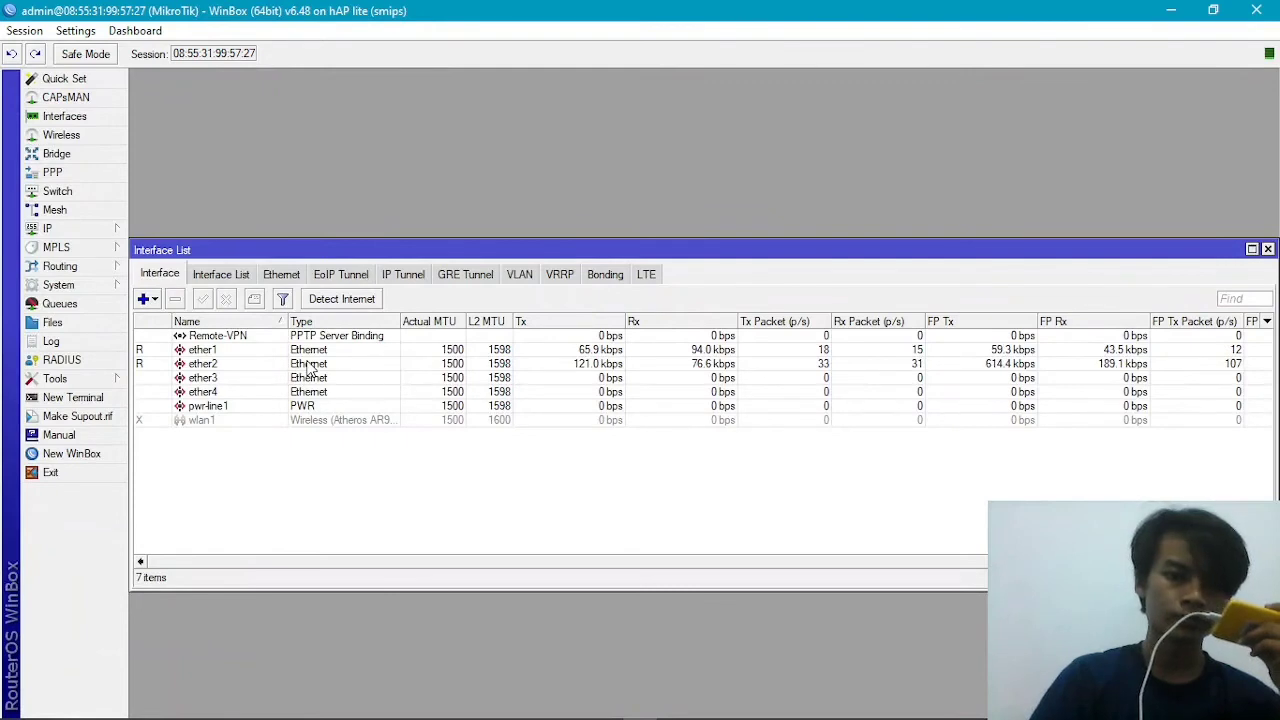
Step: Verify ether2's ARP is still proxy-arp after reconnecting, then close the Interface List
{"action": "double_click", "coordinate": [310, 365]}
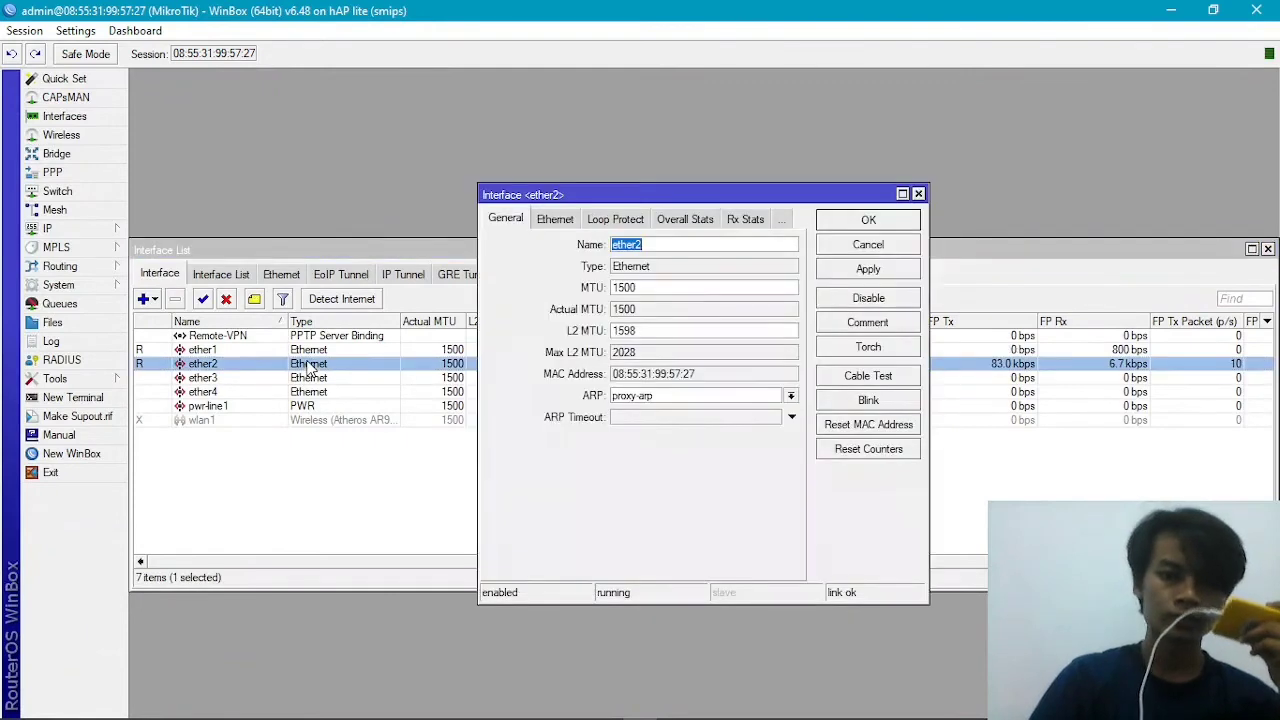
{"action": "left_click", "coordinate": [856, 223]}
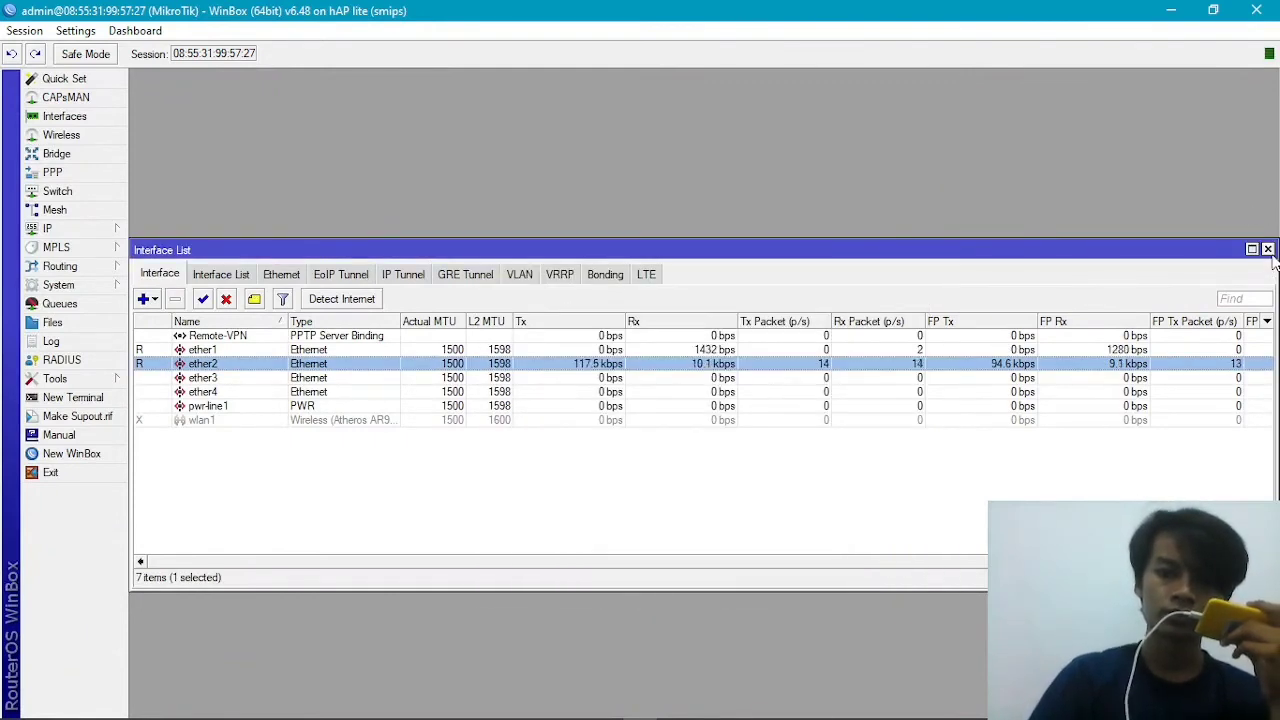
{"action": "left_click", "coordinate": [1267, 249]}
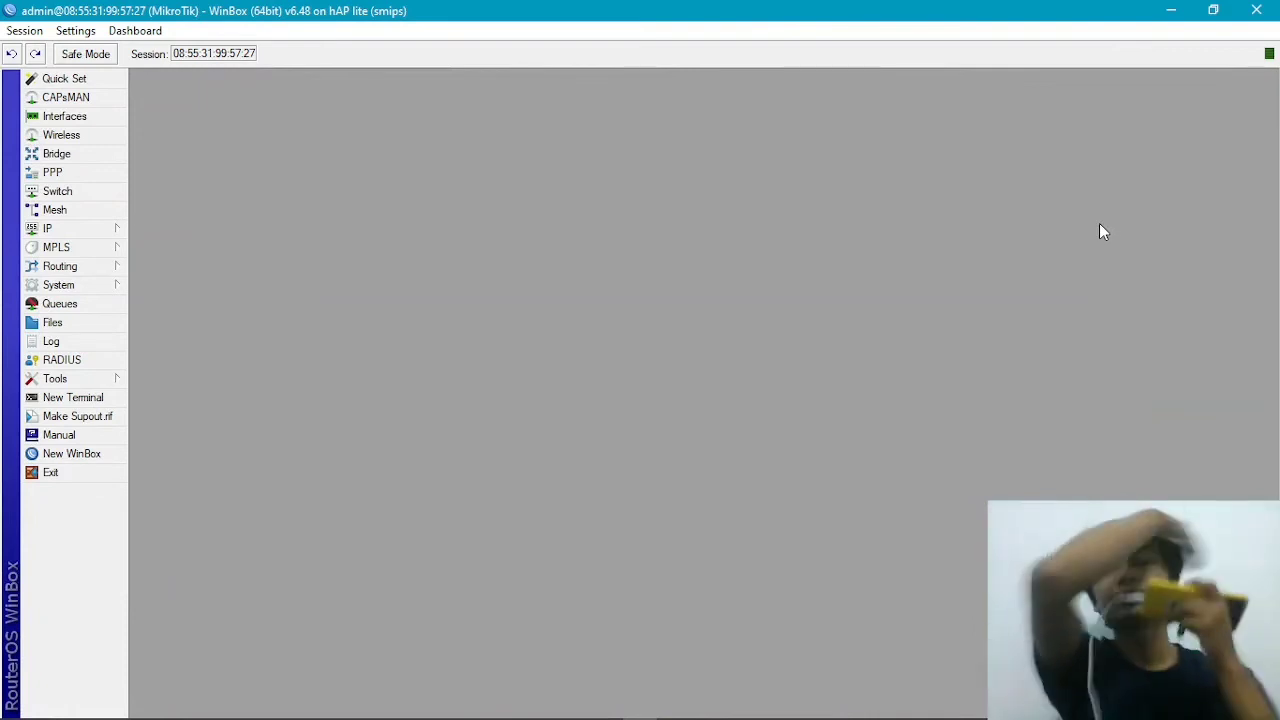
{"action": "mouse_move", "coordinate": [1110, 716]}
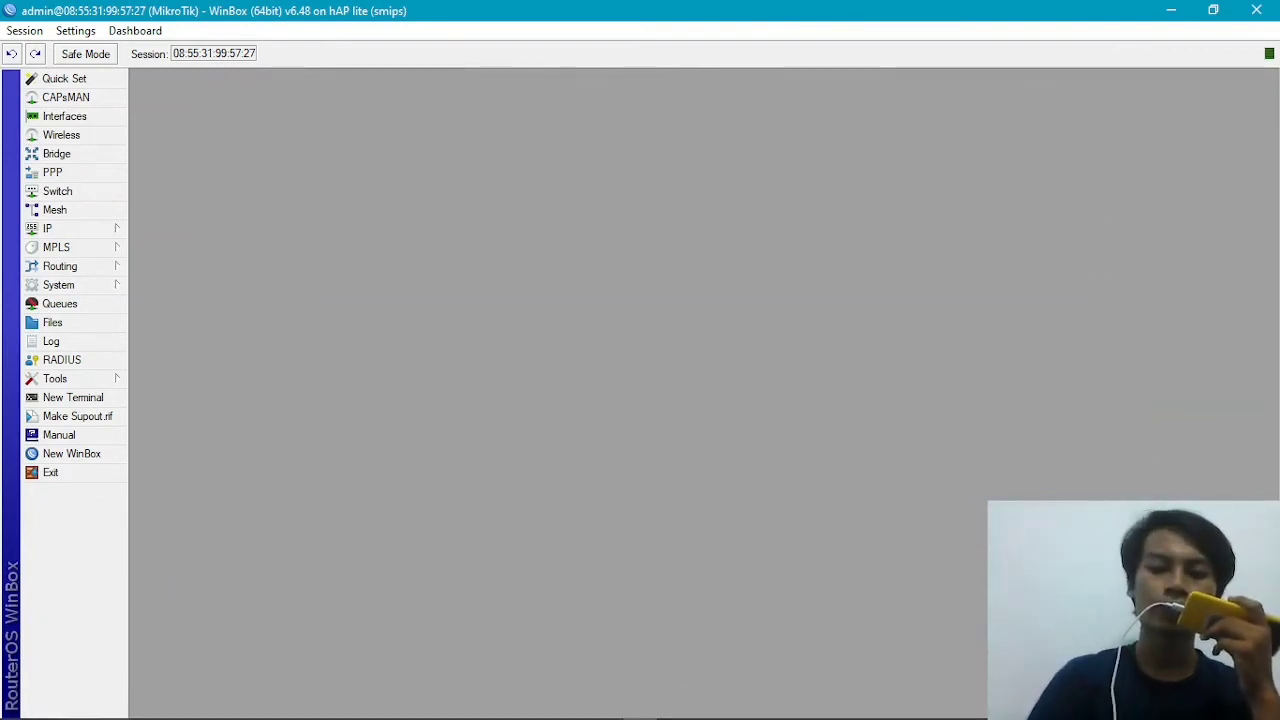
Step: Start adding a new VPN connection in Windows VPN settings using the built-in Windows provider
{"action": "left_click", "coordinate": [1135, 706]}
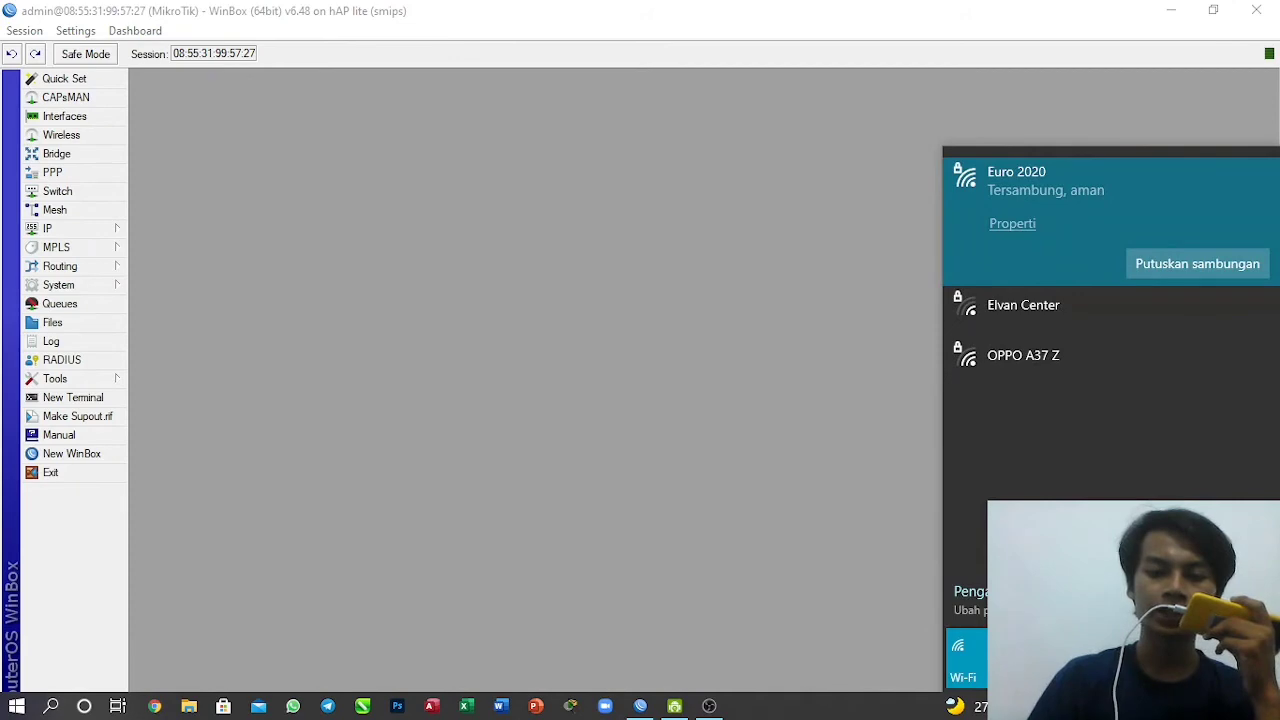
{"action": "left_click", "coordinate": [1060, 598]}
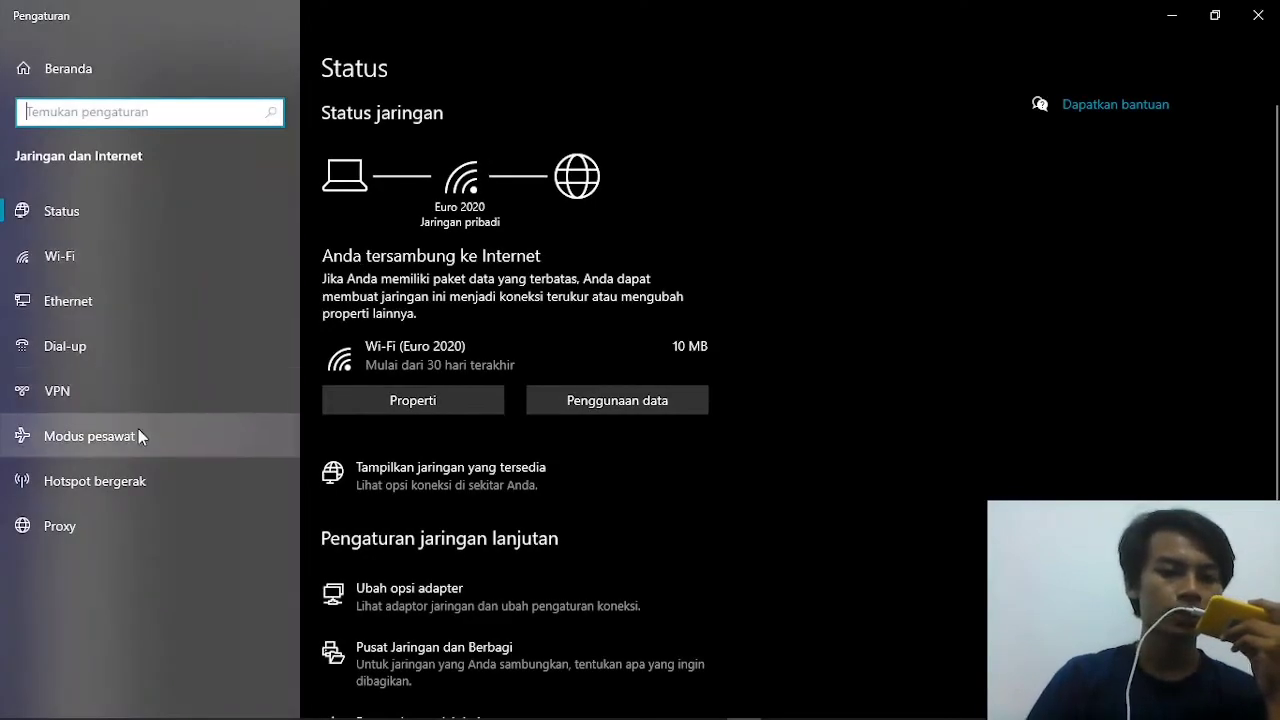
{"action": "left_click", "coordinate": [159, 390]}
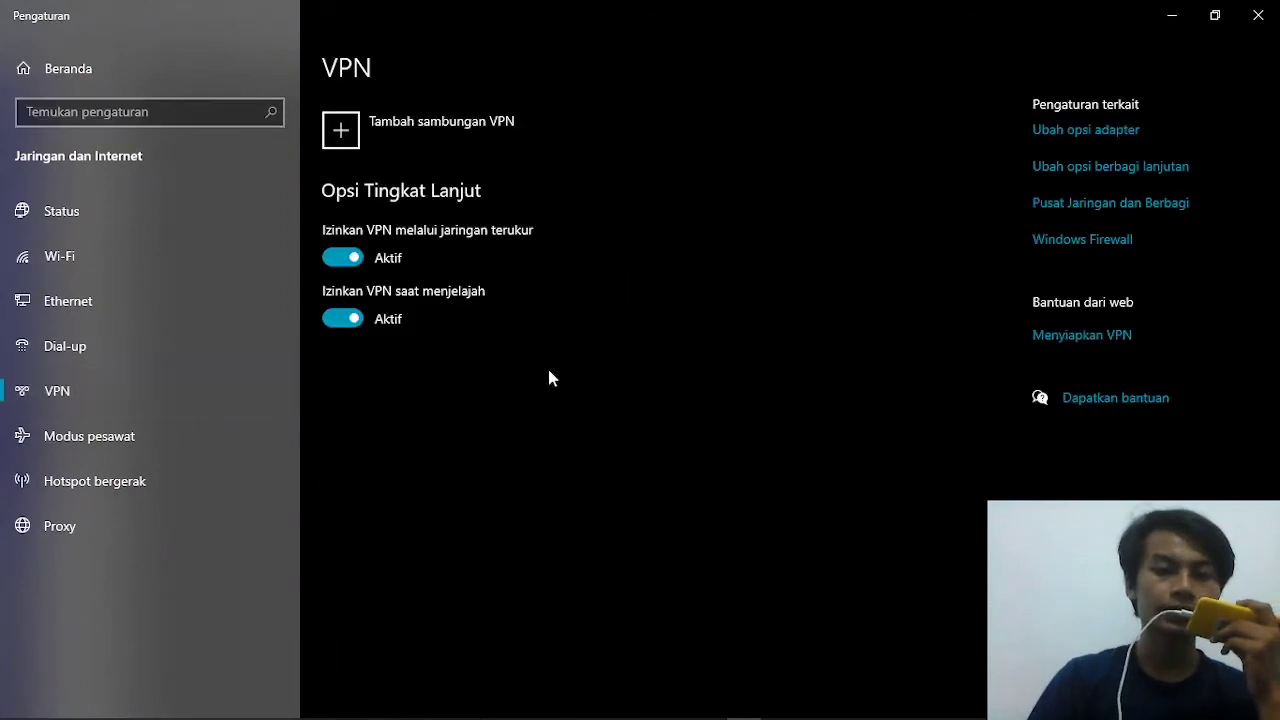
{"action": "left_click", "coordinate": [362, 140]}
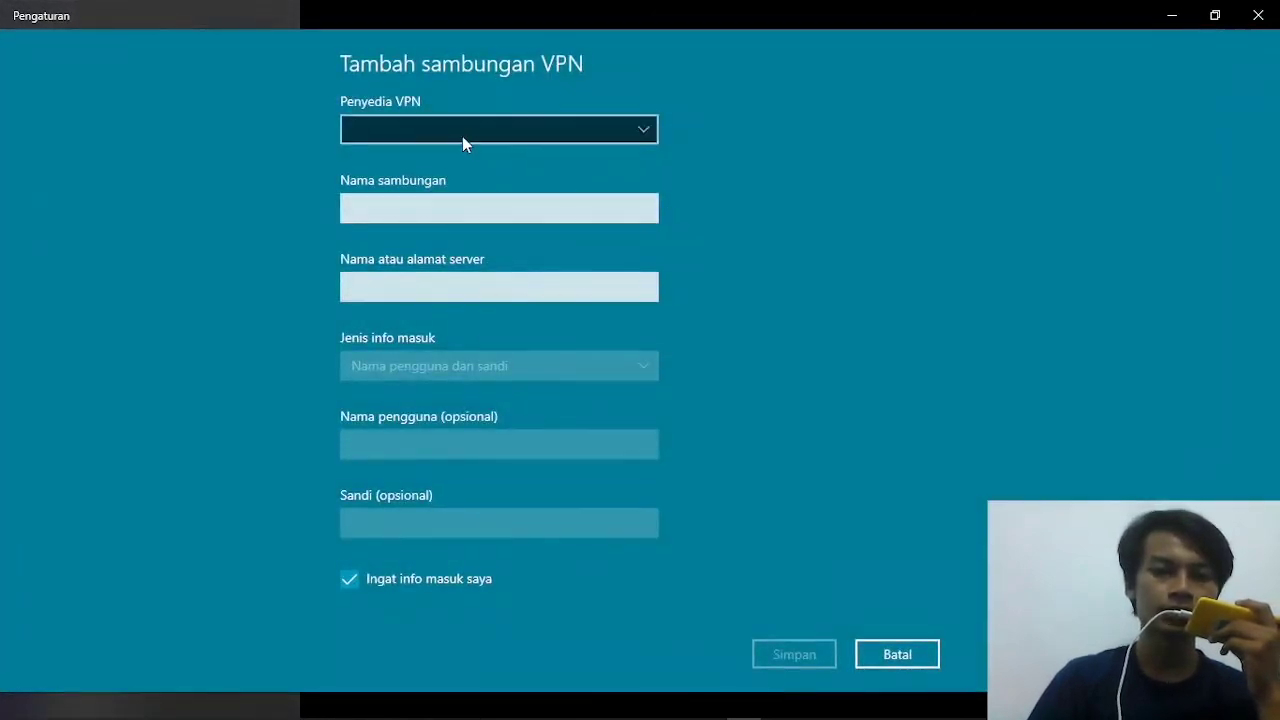
{"action": "left_click", "coordinate": [462, 137]}
{"action": "left_click", "coordinate": [483, 134]}
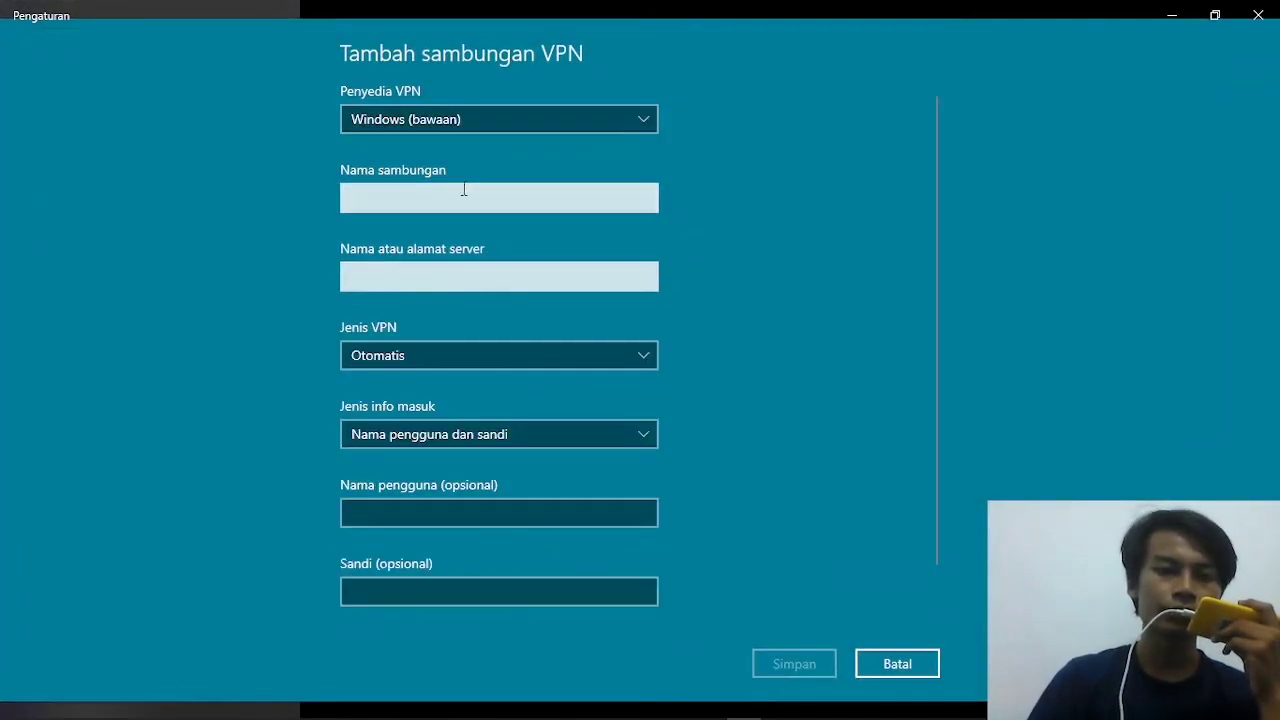
Step: Name the connection VPN, with server 192.168.1.1 and VPN type PPTP
{"action": "left_click", "coordinate": [462, 195]}
{"action": "type", "text": "V"}
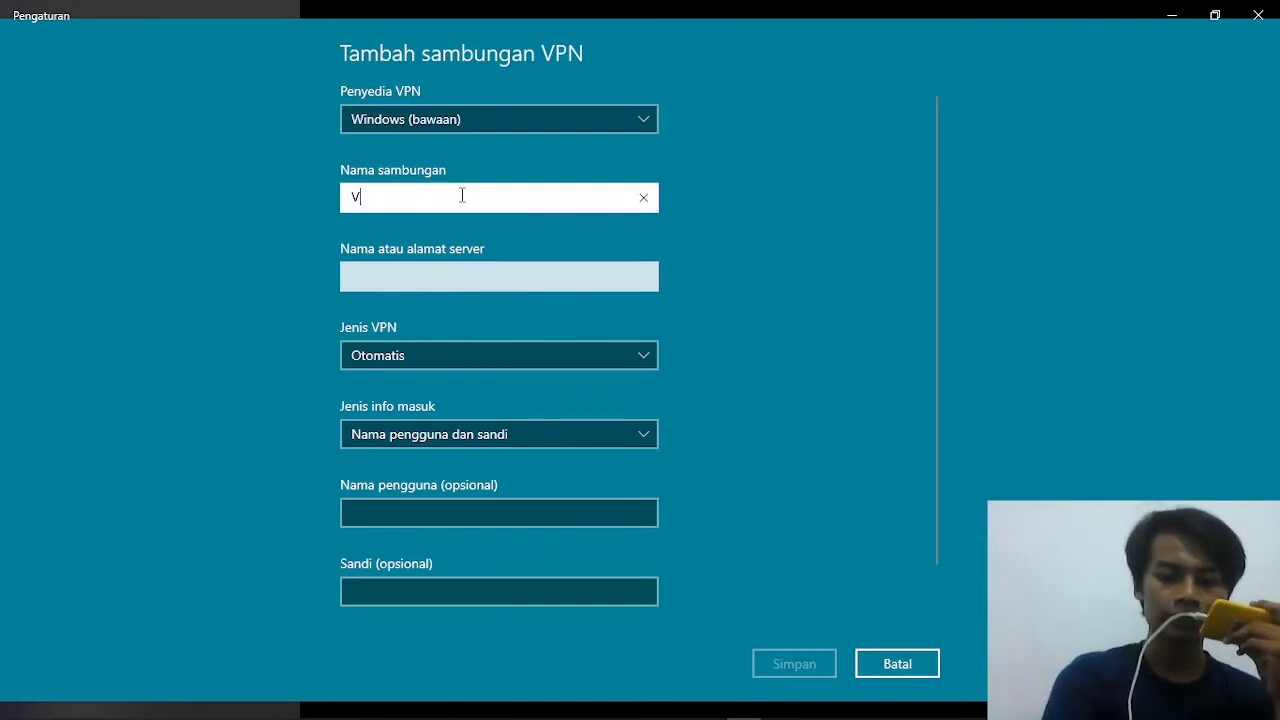
{"action": "type", "text": "PN"}
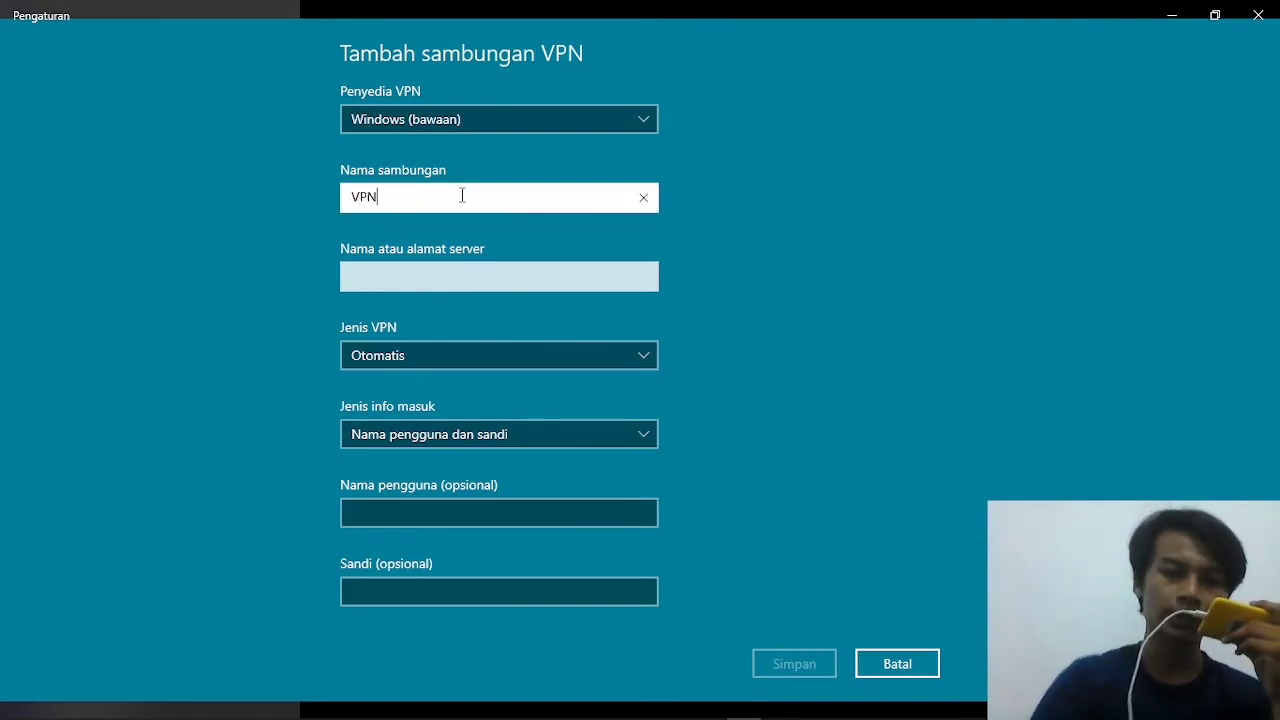
{"action": "left_click", "coordinate": [419, 266]}
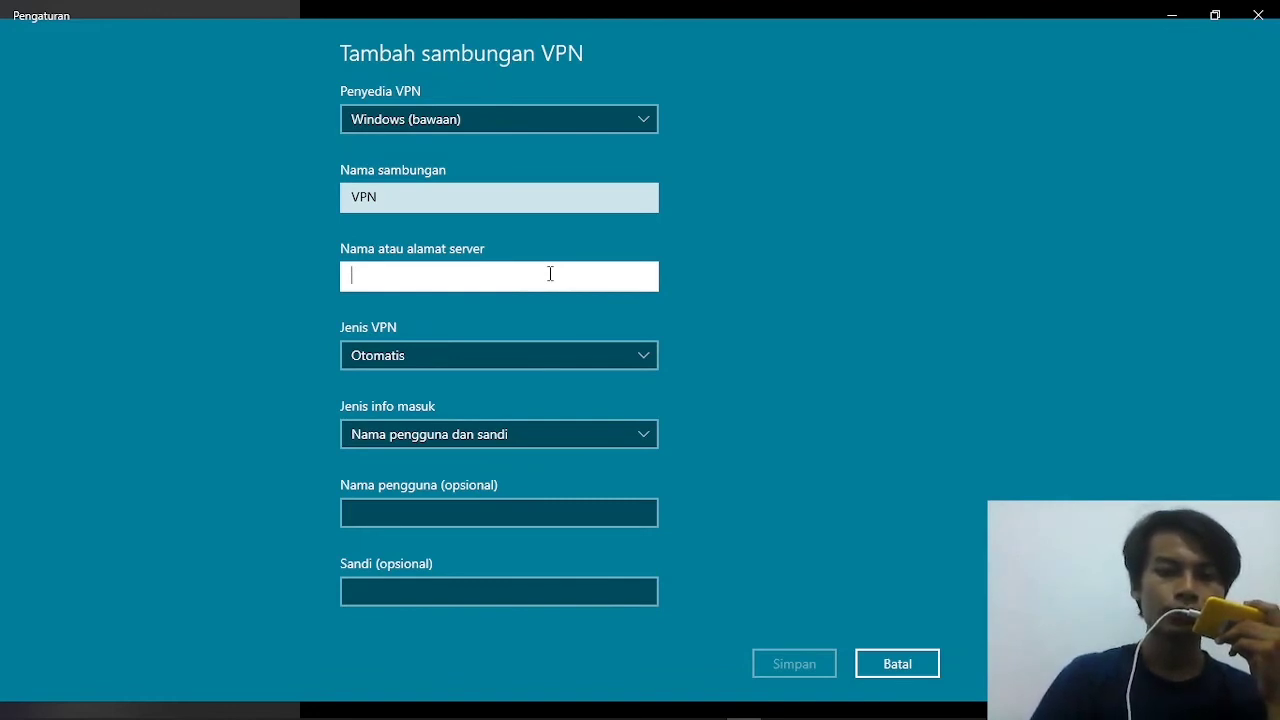
{"action": "type", "text": "92.1"}
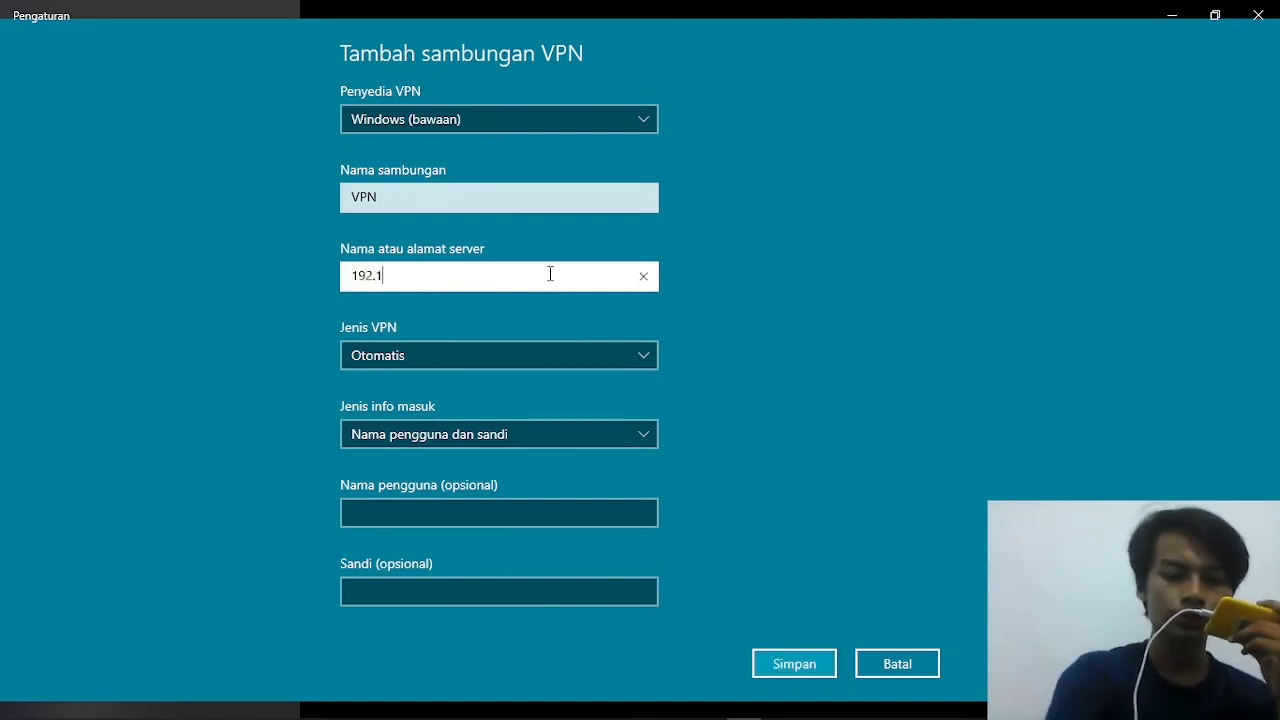
{"action": "type", "text": "68.1.1"}
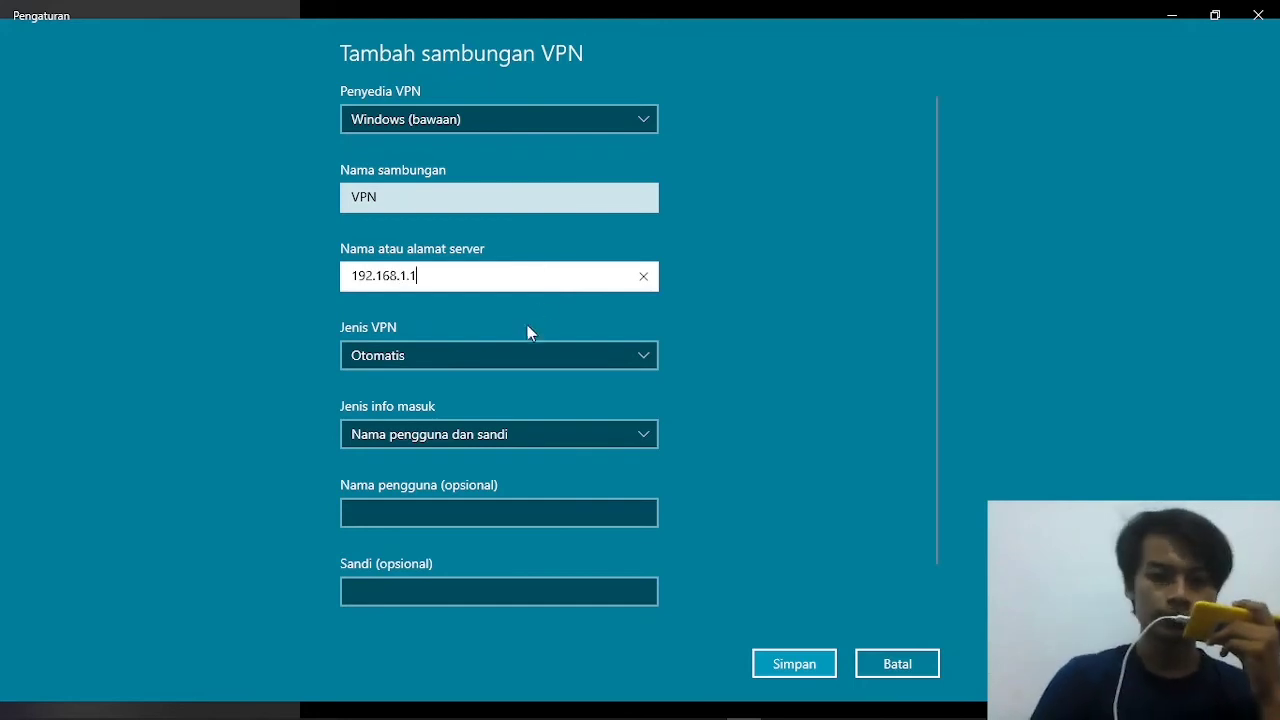
{"action": "left_click", "coordinate": [509, 356]}
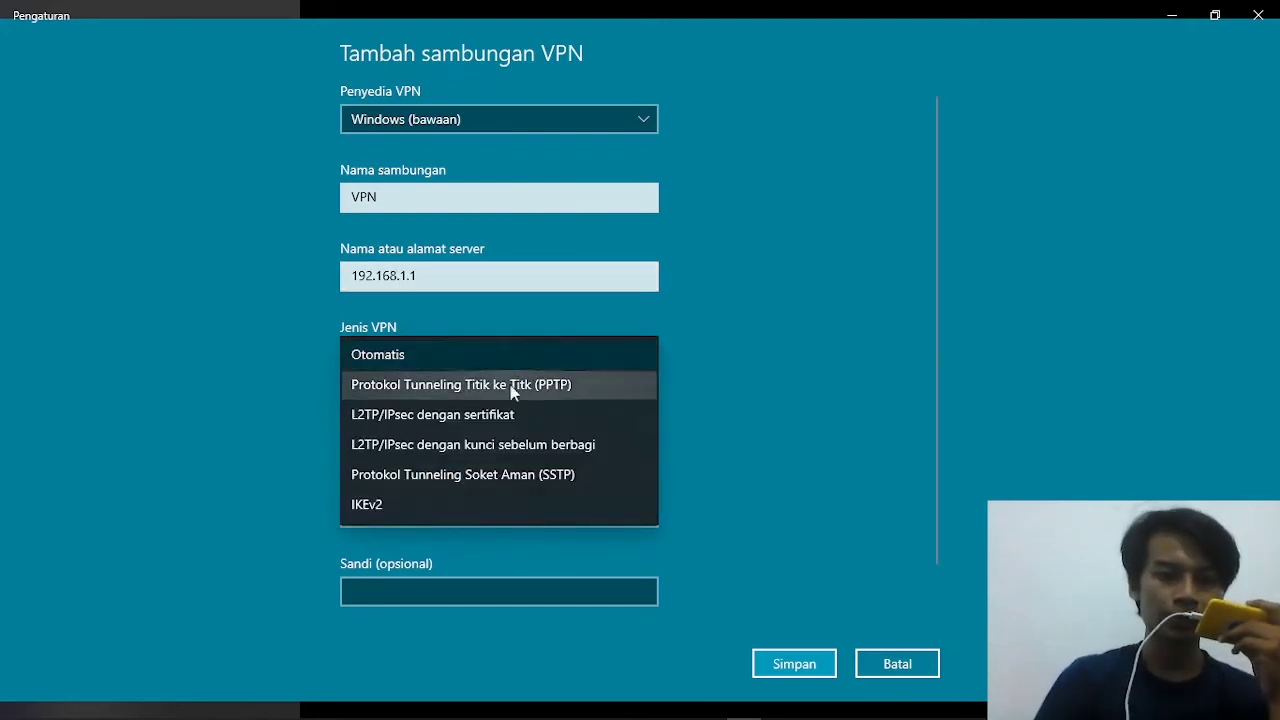
{"action": "left_click", "coordinate": [558, 390]}
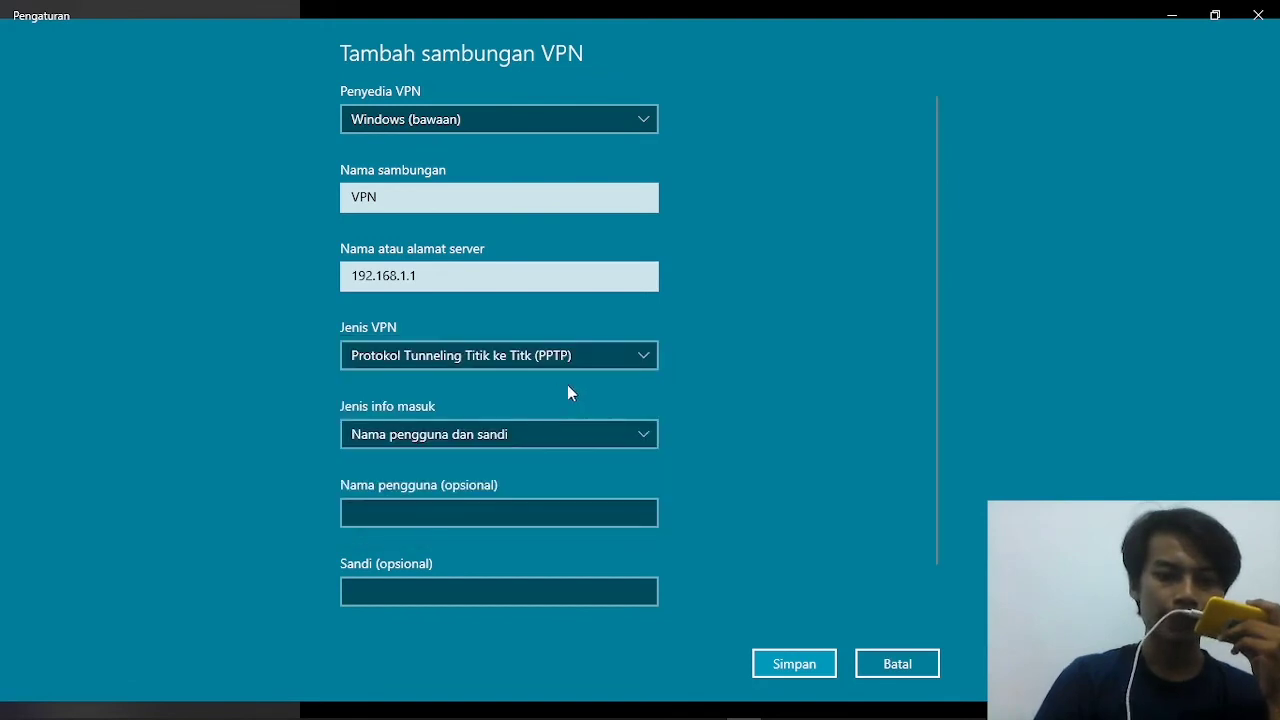
Step: Enter the VPN user name and password and save the connection
{"action": "left_click", "coordinate": [550, 512]}
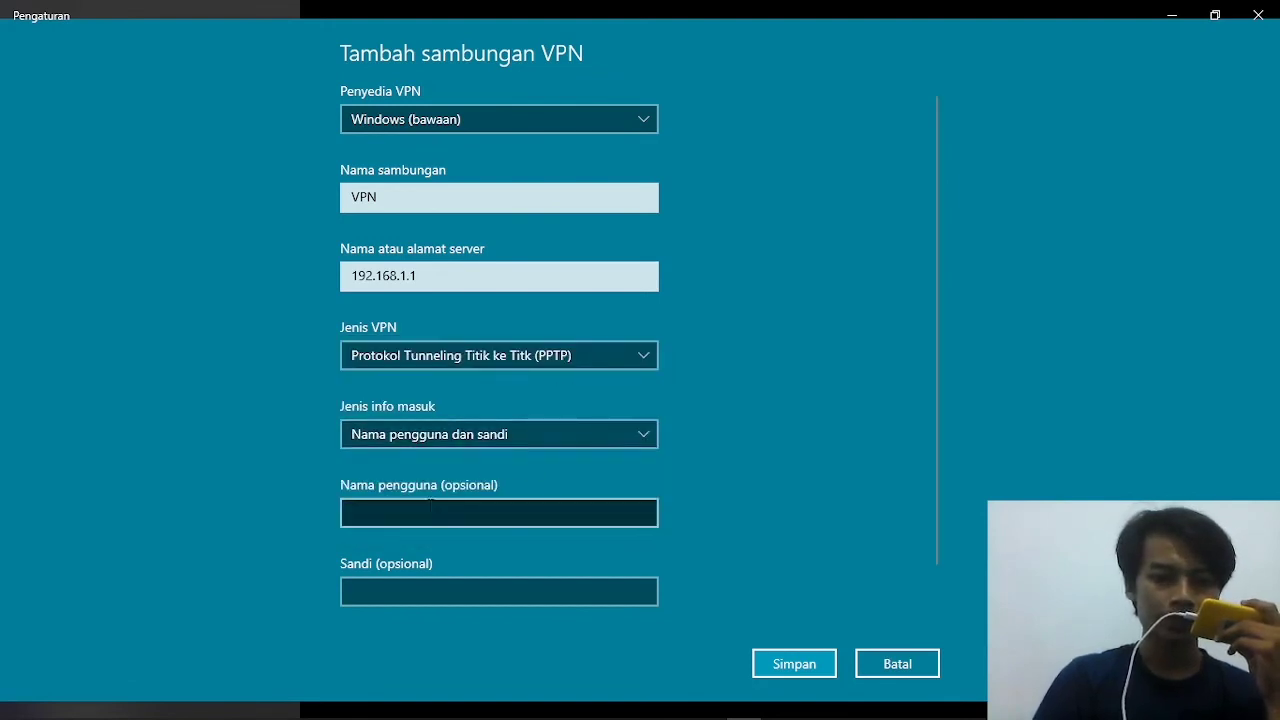
{"action": "left_click", "coordinate": [418, 510]}
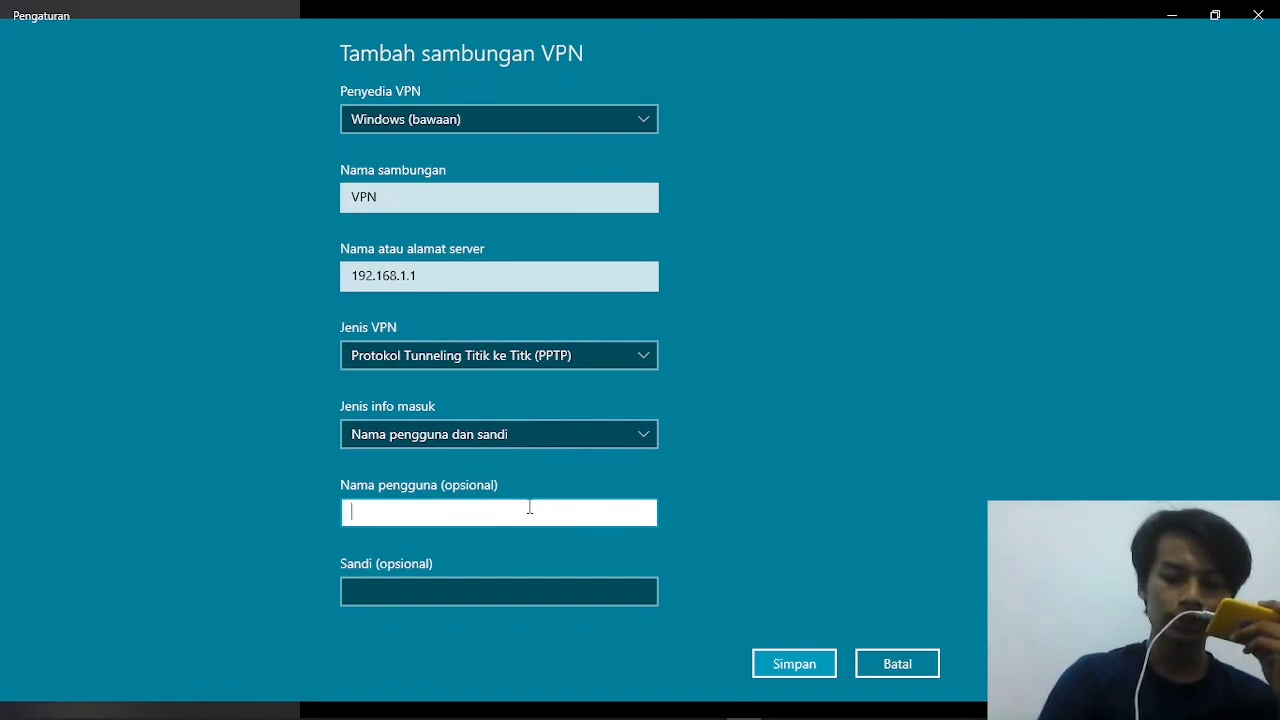
{"action": "type", "text": "Mikrotik-VPN"}
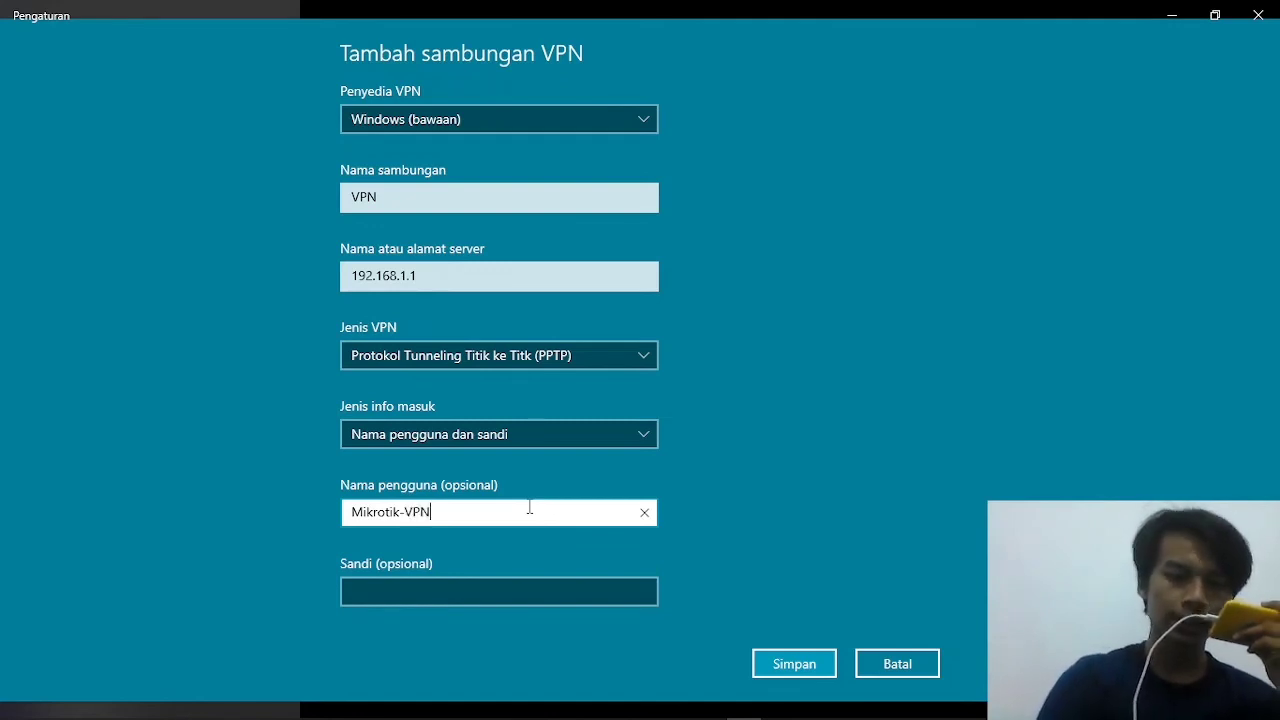
{"action": "left_click", "coordinate": [477, 594]}
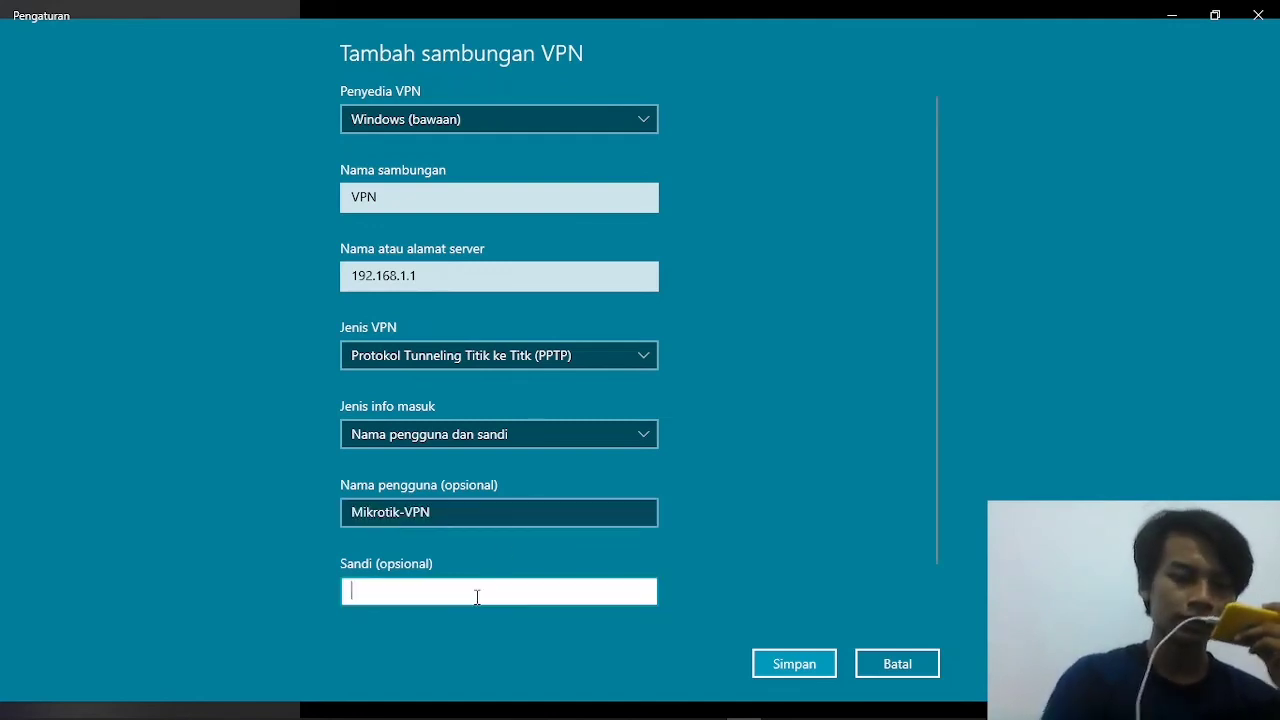
{"action": "type", "text": "1"}
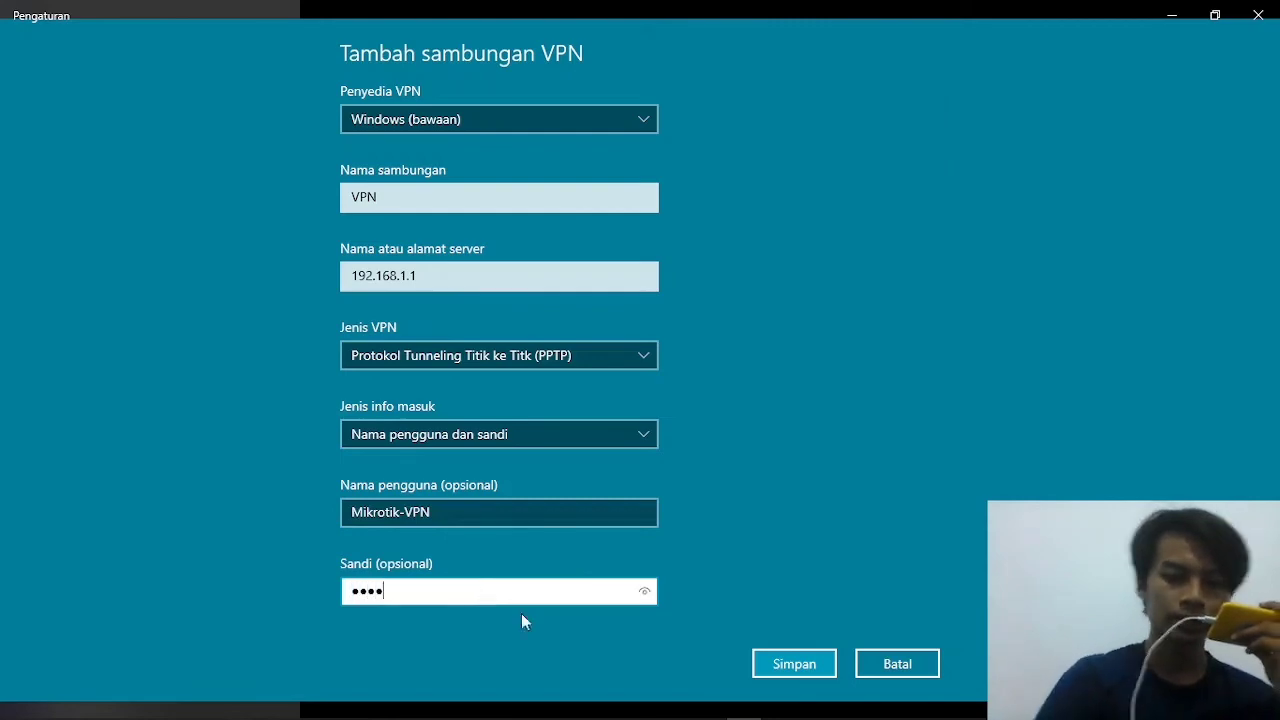
{"action": "left_click", "coordinate": [811, 669]}
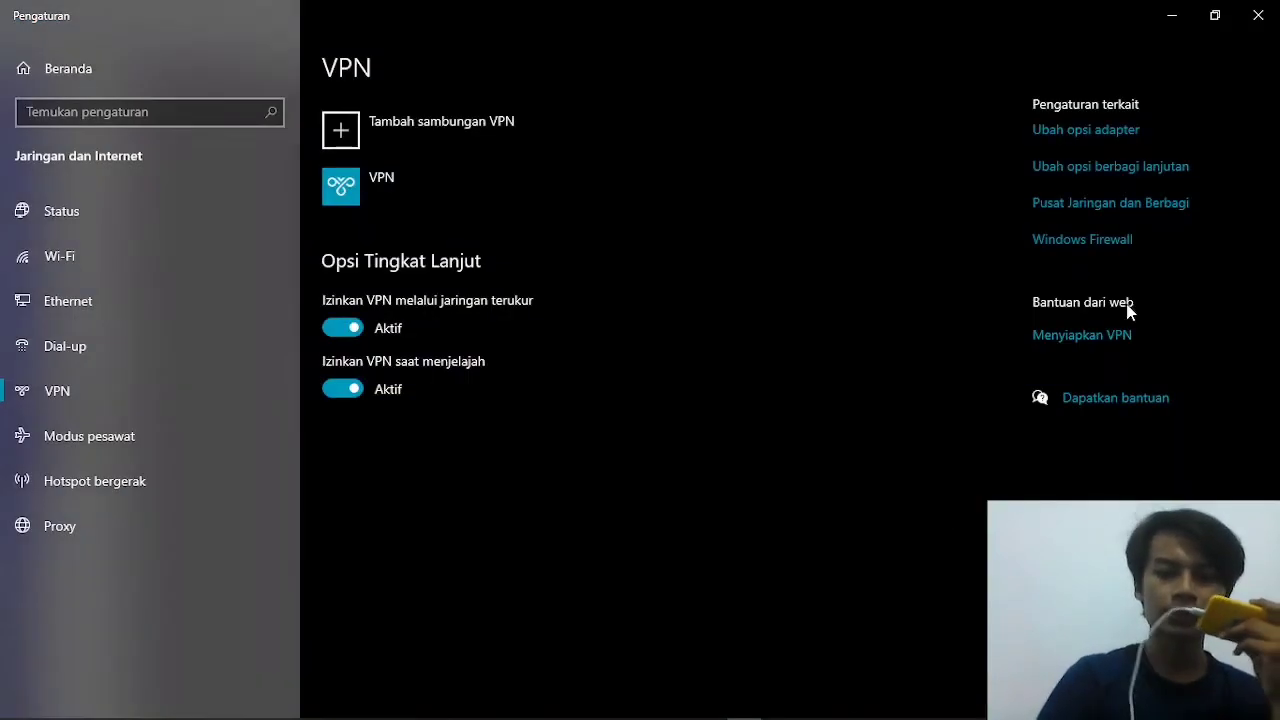
Step: Try connecting to the VPN from the network flyout, dismiss the failure error, and open network settings
{"action": "left_click", "coordinate": [1258, 15]}
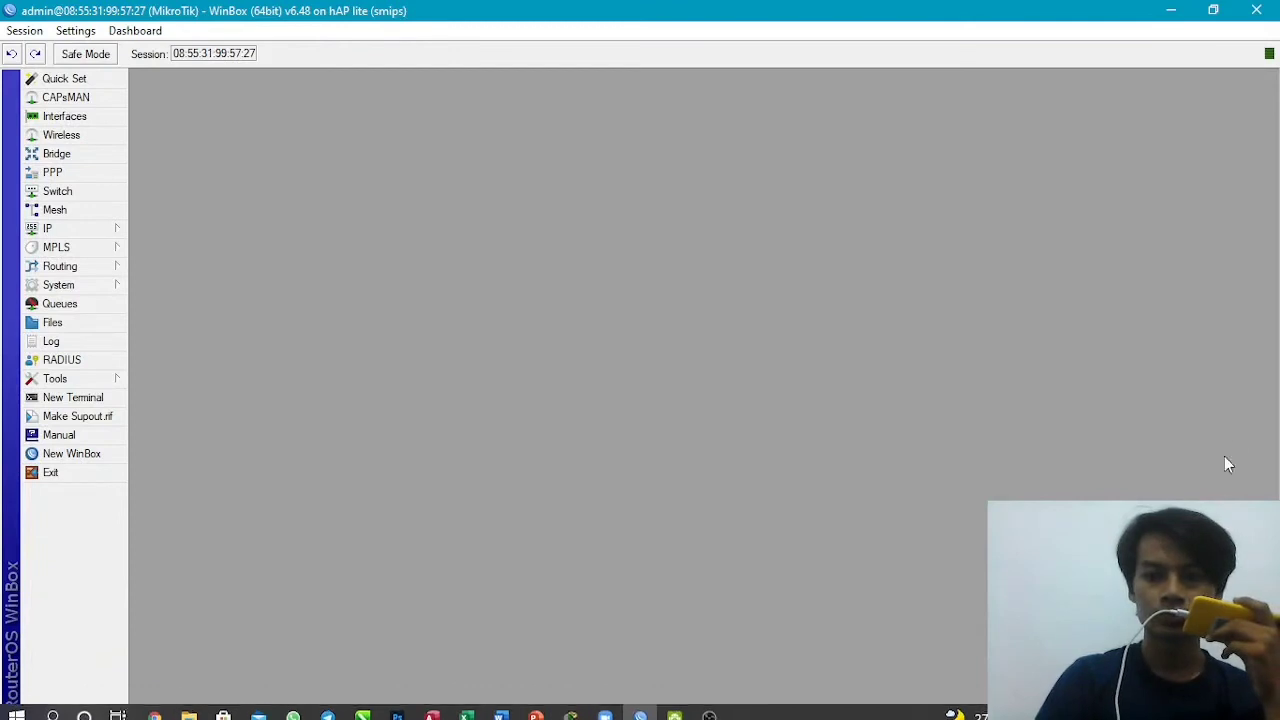
{"action": "left_click", "coordinate": [1122, 706]}
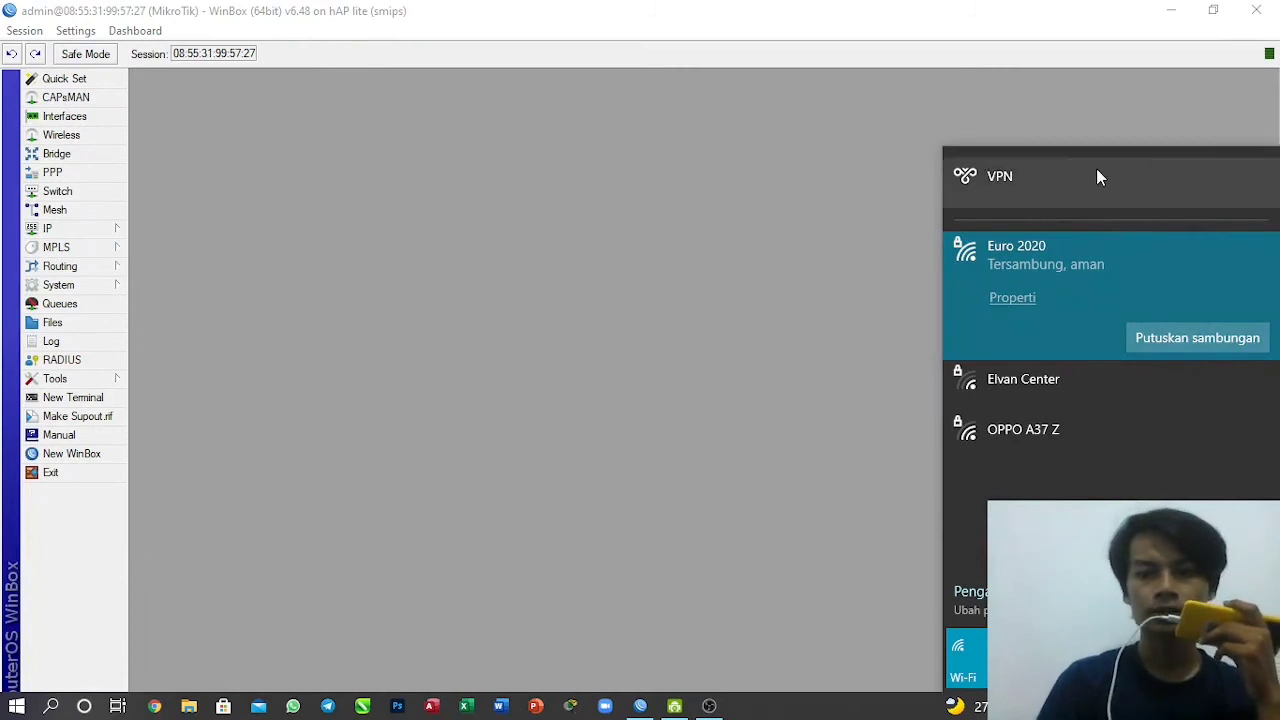
{"action": "left_click", "coordinate": [1140, 170]}
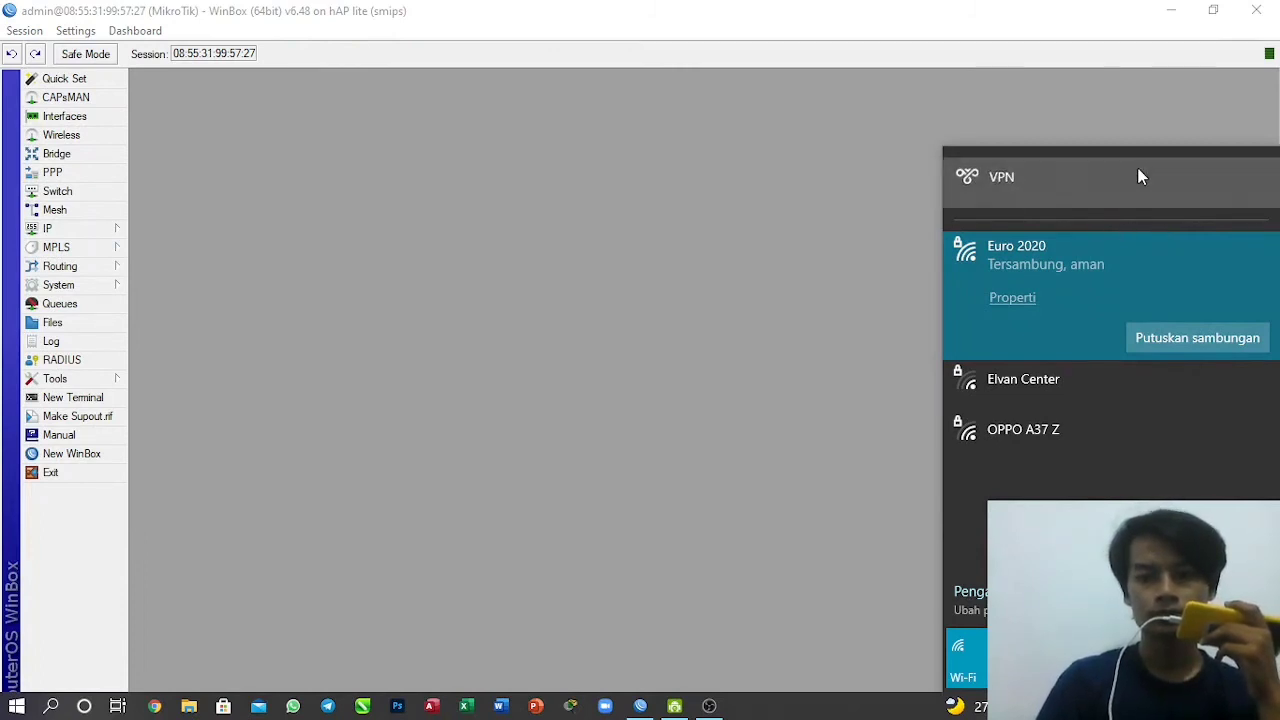
{"action": "left_click", "coordinate": [1169, 220]}
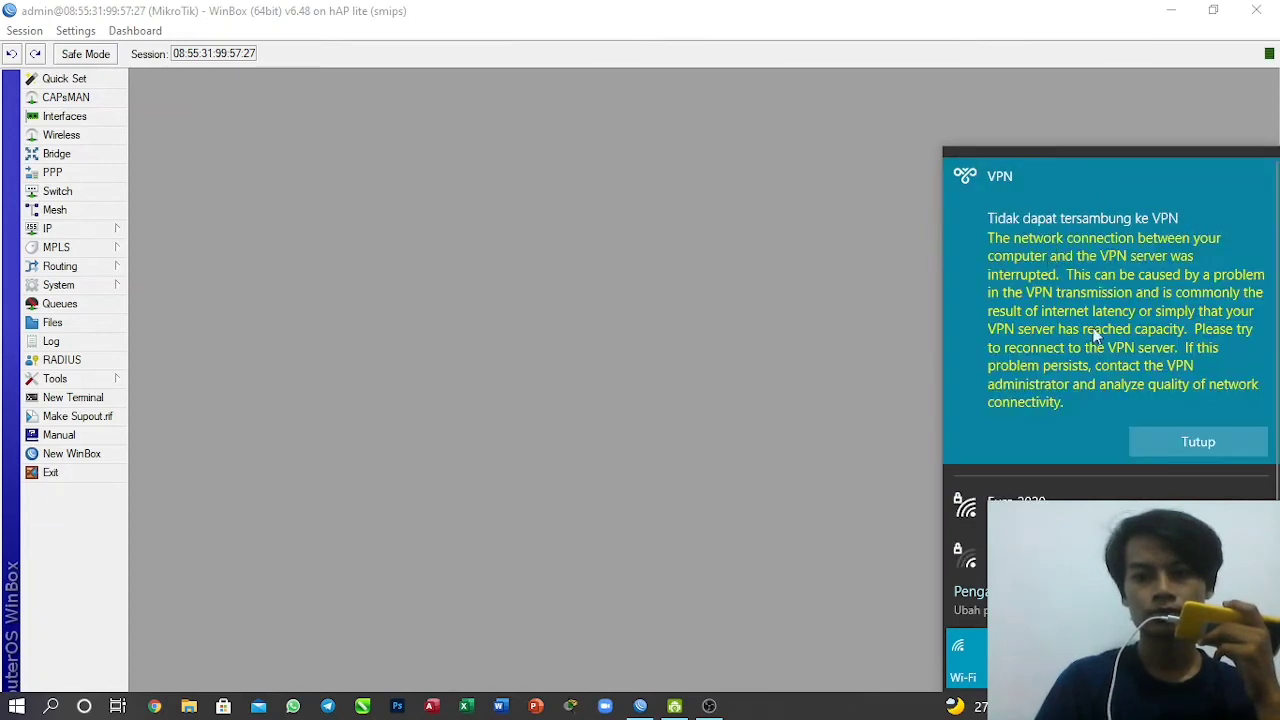
{"action": "left_click", "coordinate": [1202, 443]}
{"action": "left_click", "coordinate": [1140, 232]}
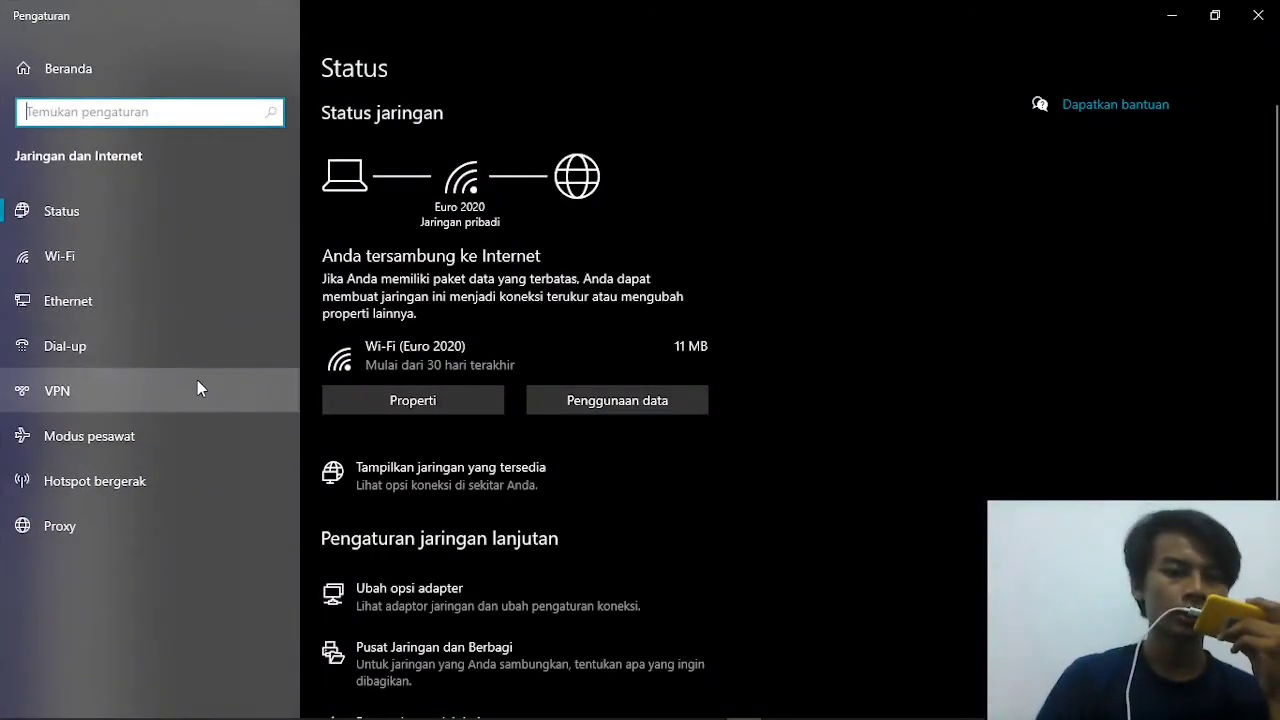
Step: Change the VPN connection's server address to 192.168.2.1, save it, and close Settings
{"action": "left_click", "coordinate": [197, 381]}
{"action": "left_click", "coordinate": [435, 204]}
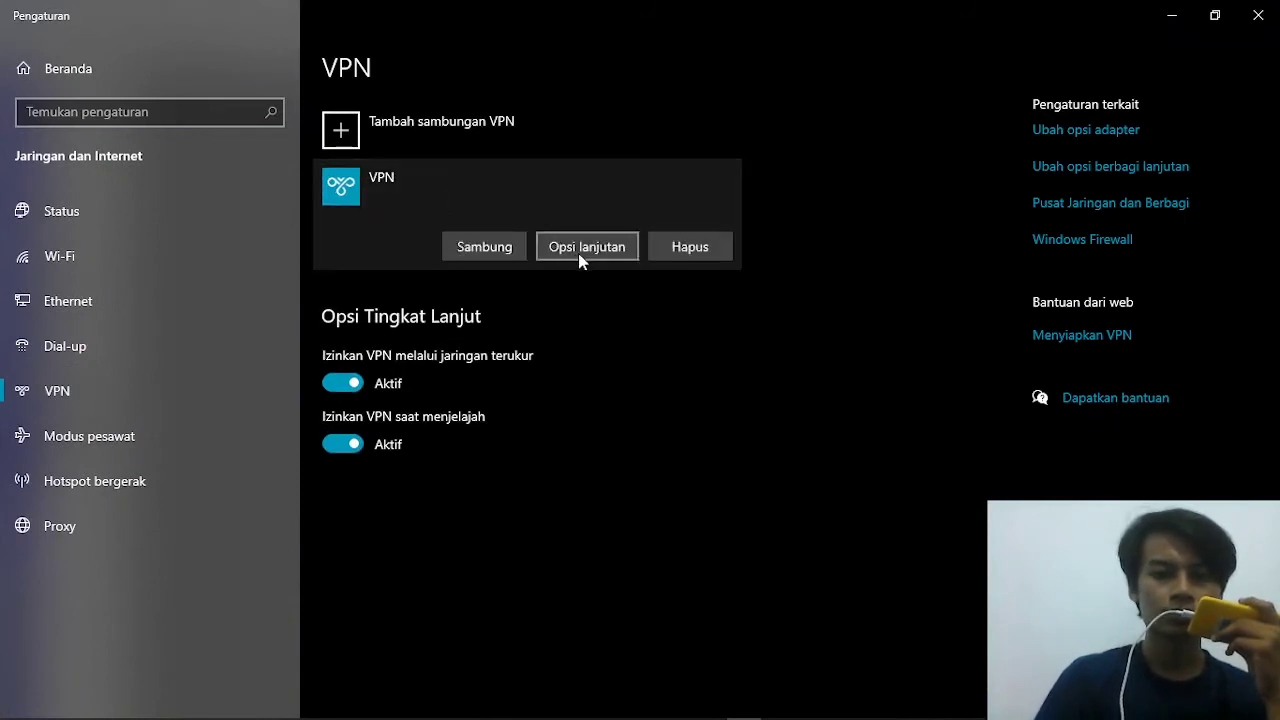
{"action": "left_click", "coordinate": [580, 252]}
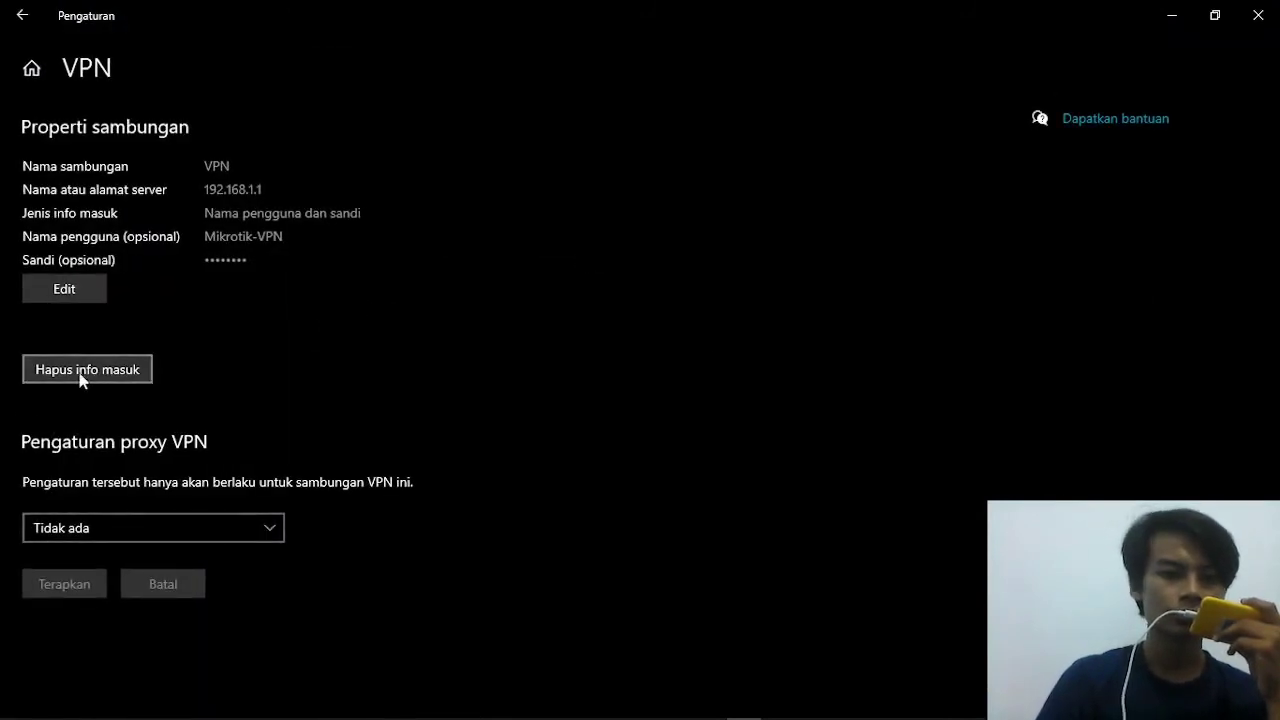
{"action": "left_click", "coordinate": [87, 289]}
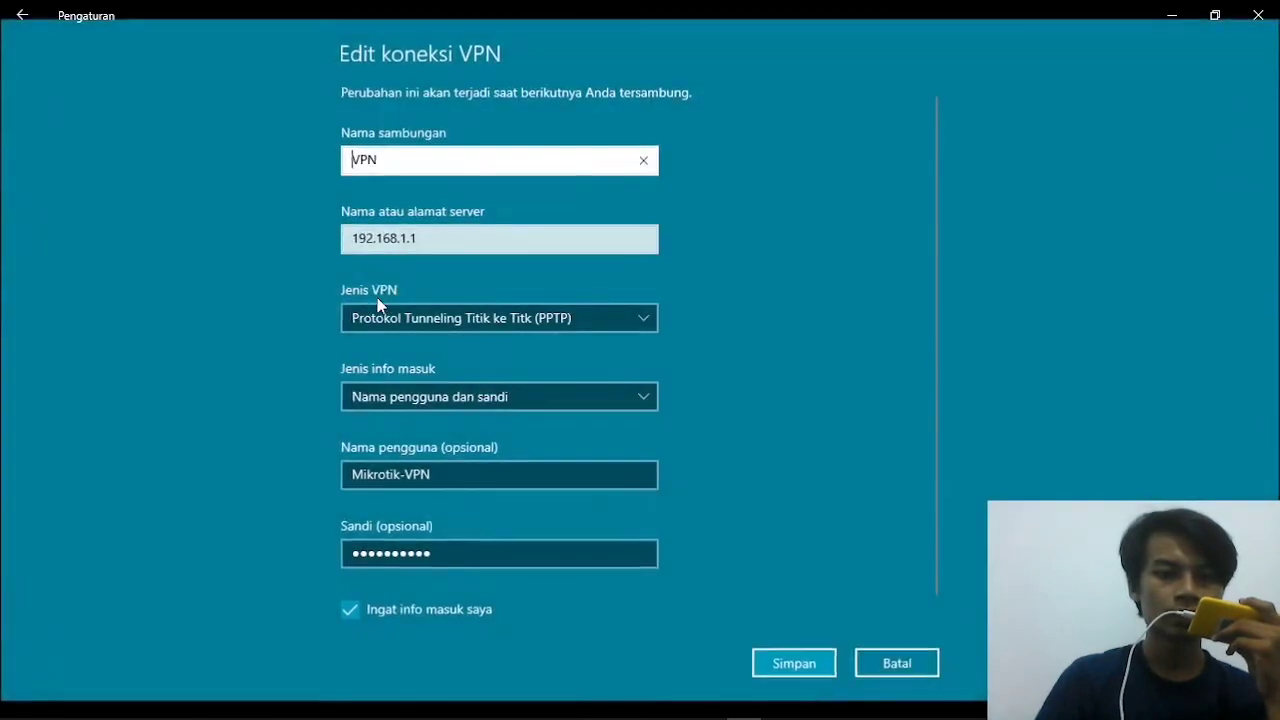
{"action": "left_click", "coordinate": [457, 232]}
{"action": "key", "text": "BackSpace"}
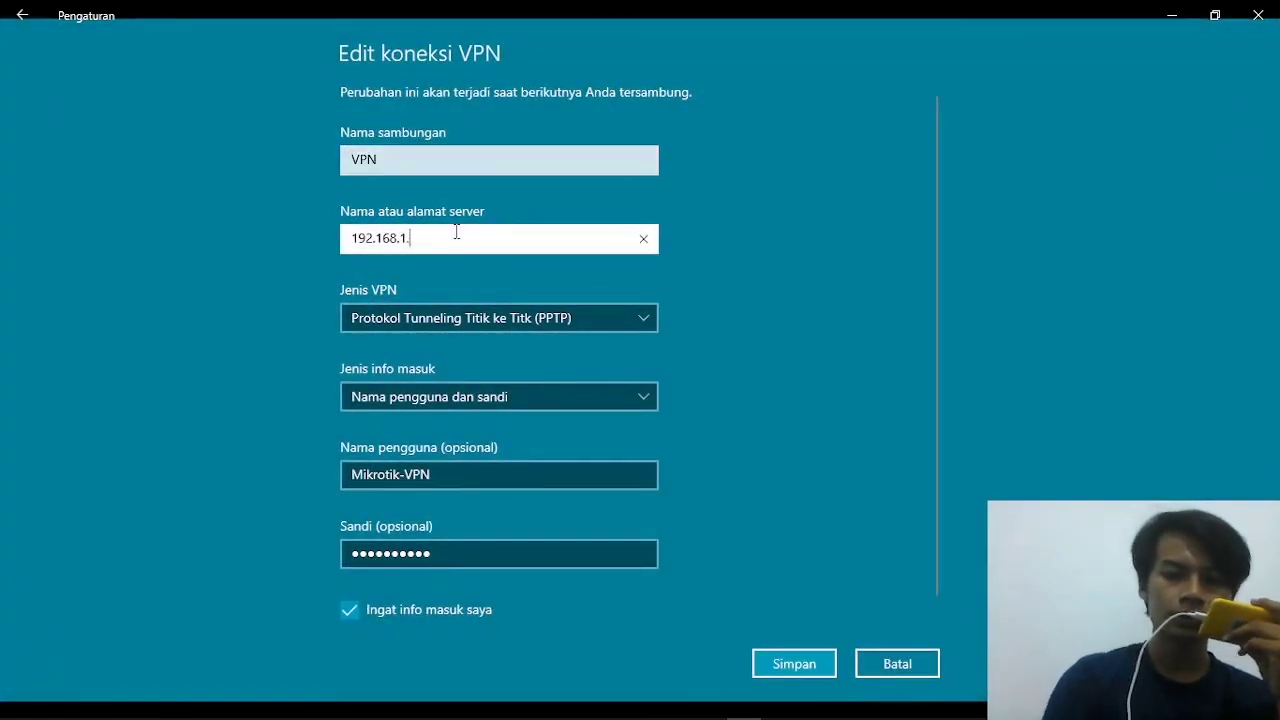
{"action": "key", "text": "BackSpace"}
{"action": "key", "text": "BackSpace"}
{"action": "type", "text": "2."}
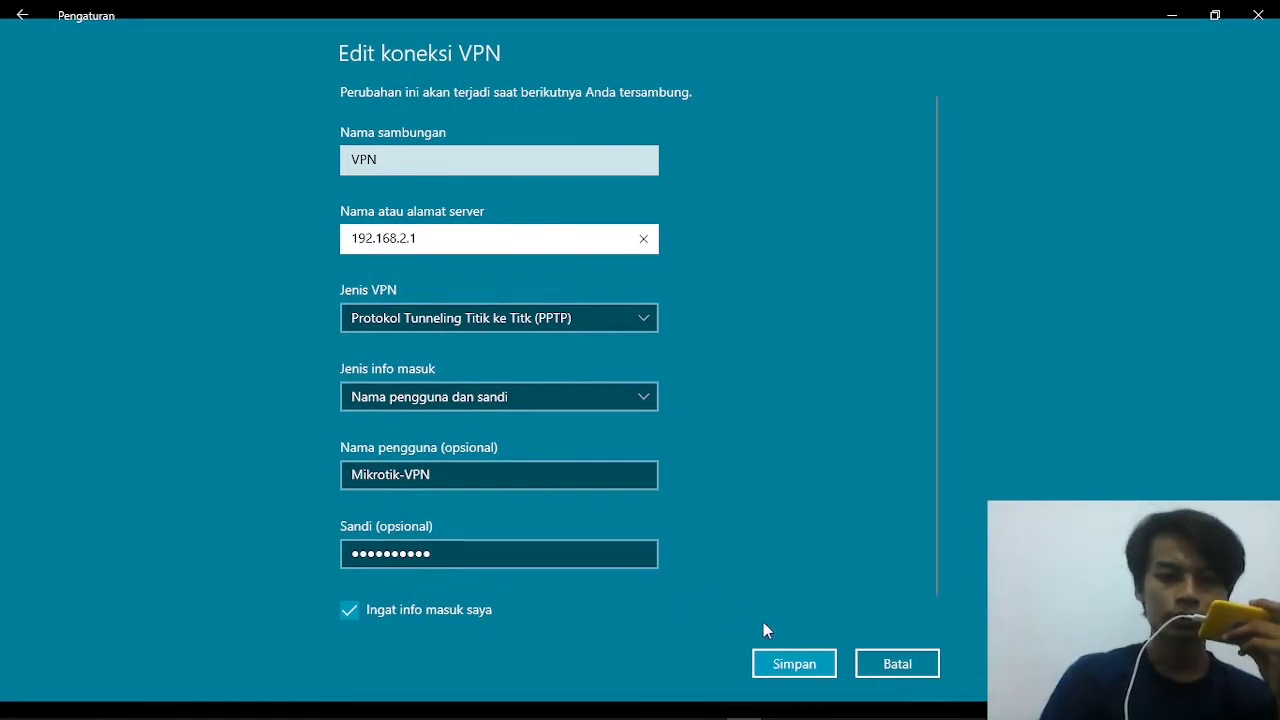
{"action": "left_click", "coordinate": [777, 663]}
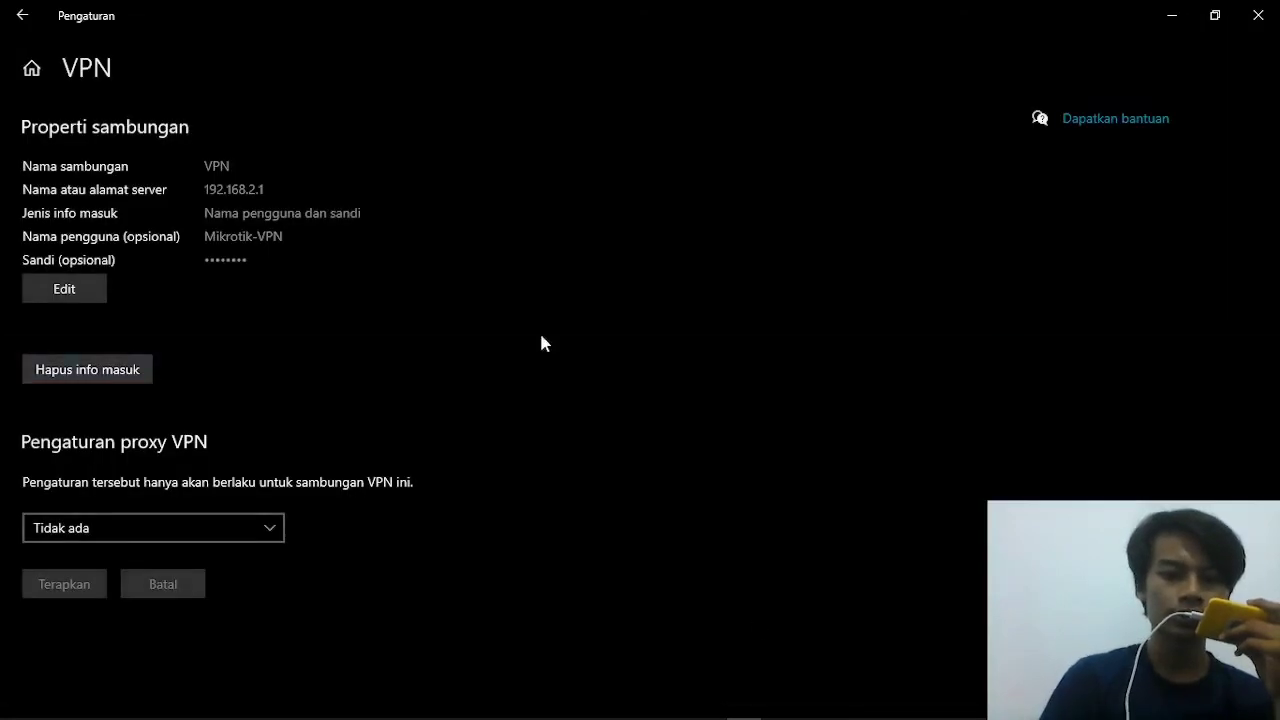
{"action": "left_click", "coordinate": [16, 15]}
{"action": "left_click", "coordinate": [1258, 15]}
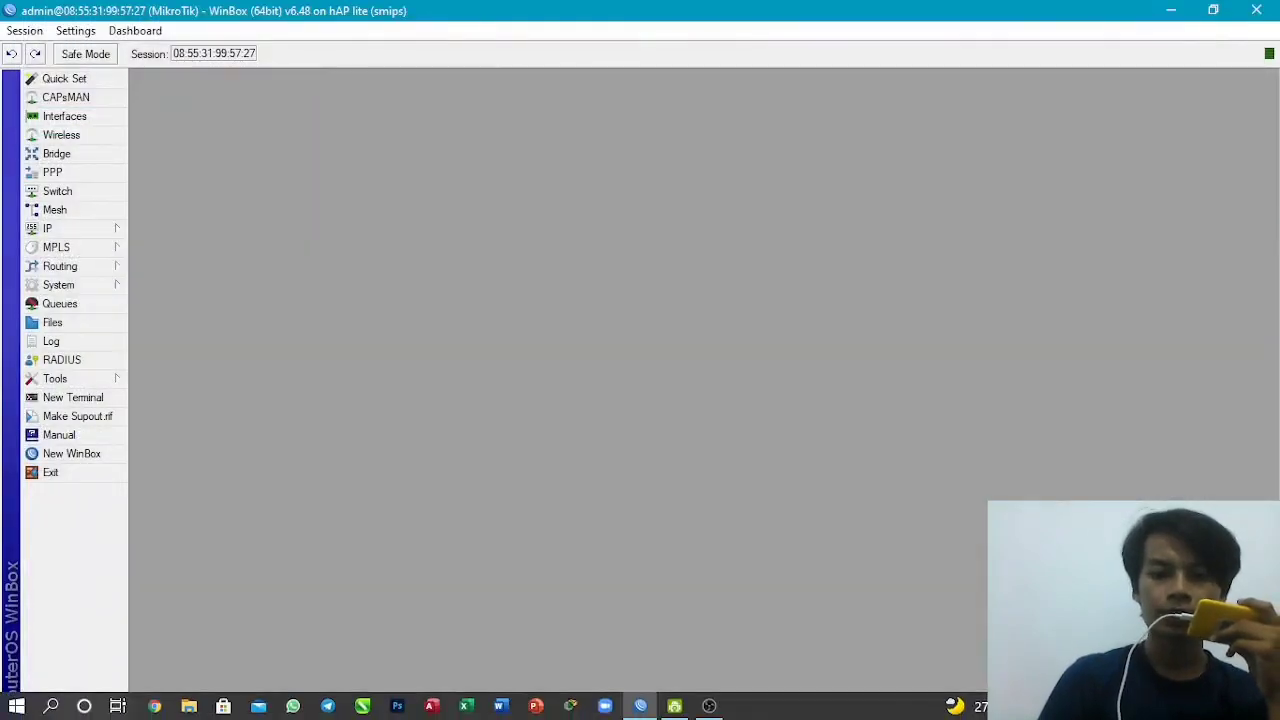
Step: Connect to the VPN from the network flyout until it shows Tersambung, then return to WinBox
{"action": "left_click", "coordinate": [1128, 706]}
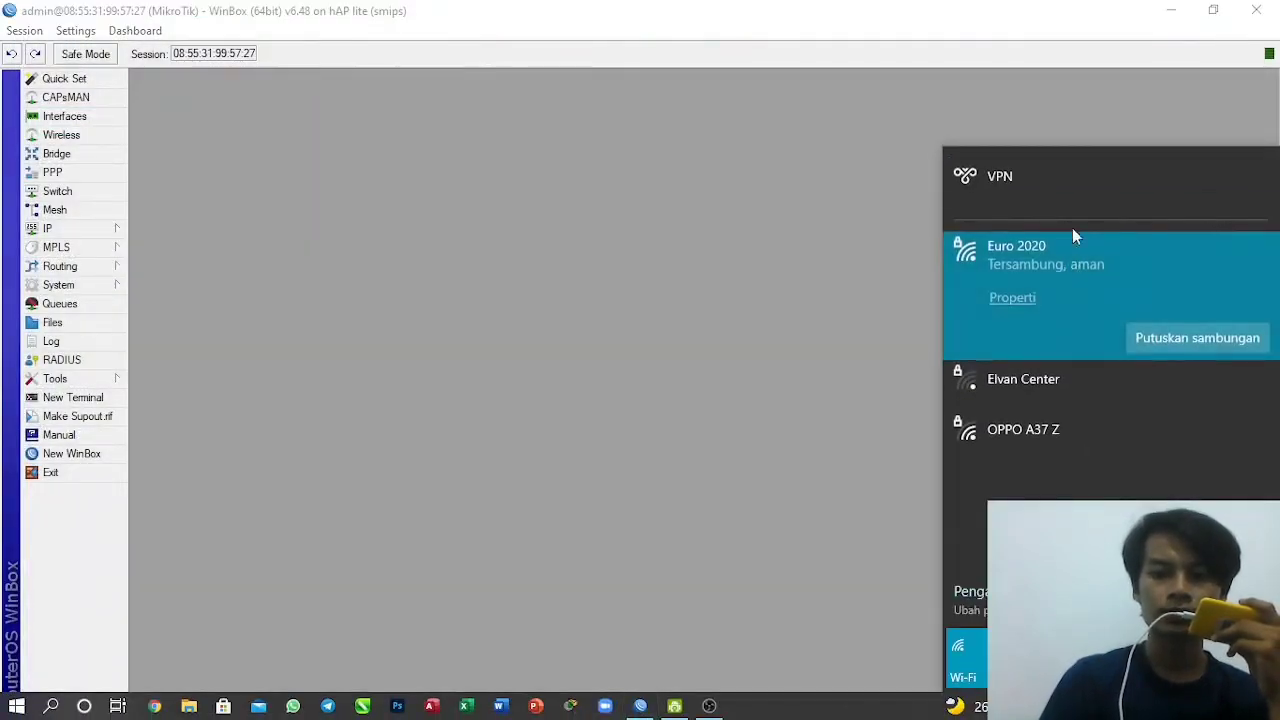
{"action": "left_click", "coordinate": [1058, 193]}
{"action": "left_click", "coordinate": [1157, 235]}
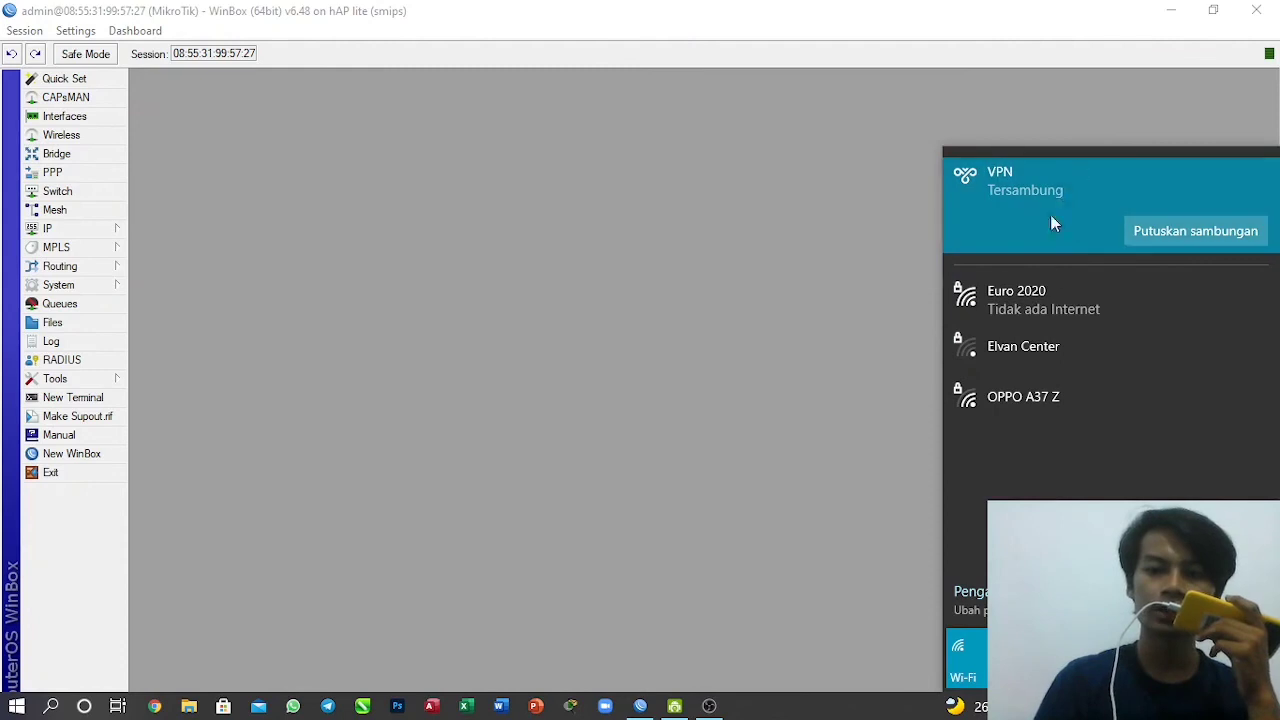
{"action": "left_click", "coordinate": [804, 322]}
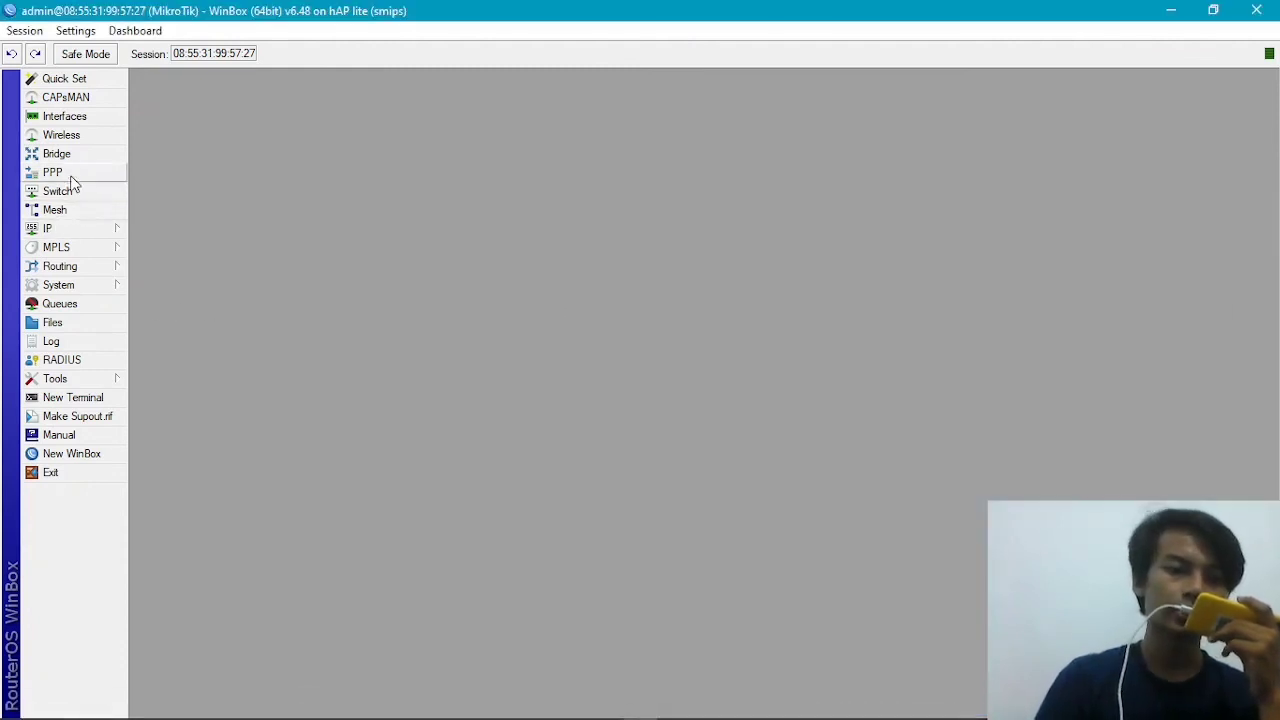
Step: Set the PPTP secret's remote address to 192.168.1.1 in PPP Secrets
{"action": "left_click", "coordinate": [70, 174]}
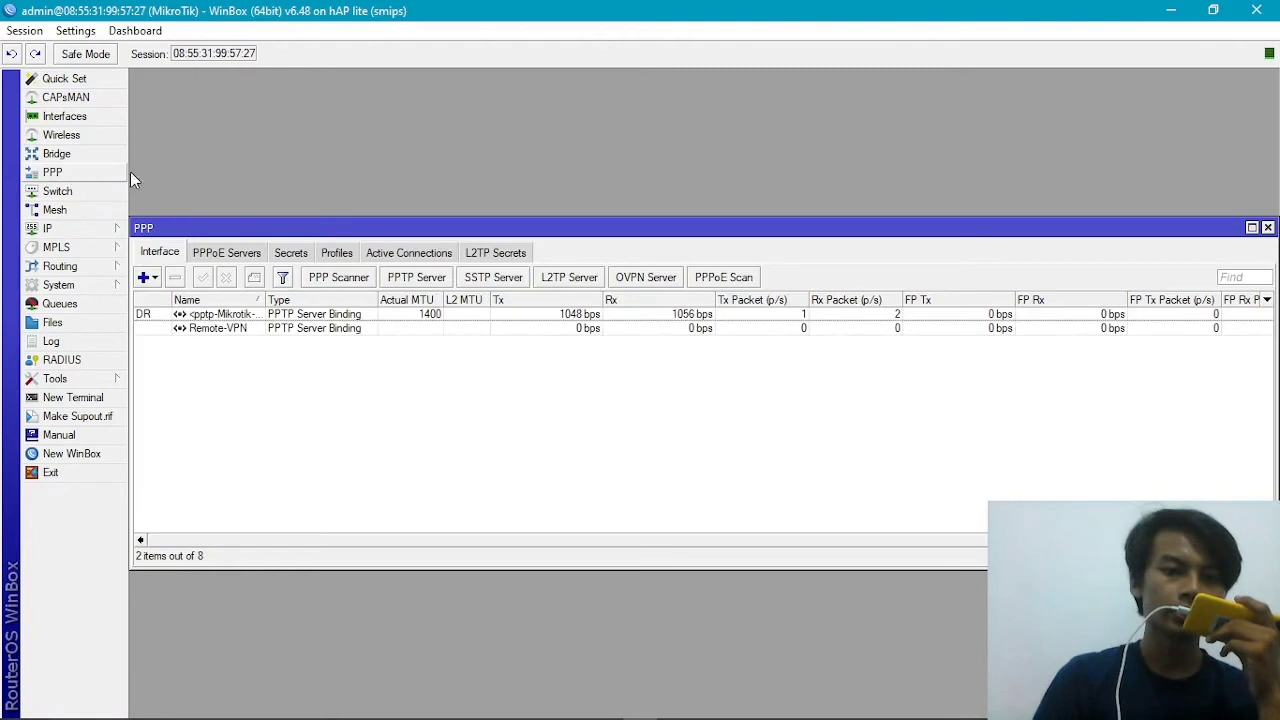
{"action": "left_click", "coordinate": [287, 255]}
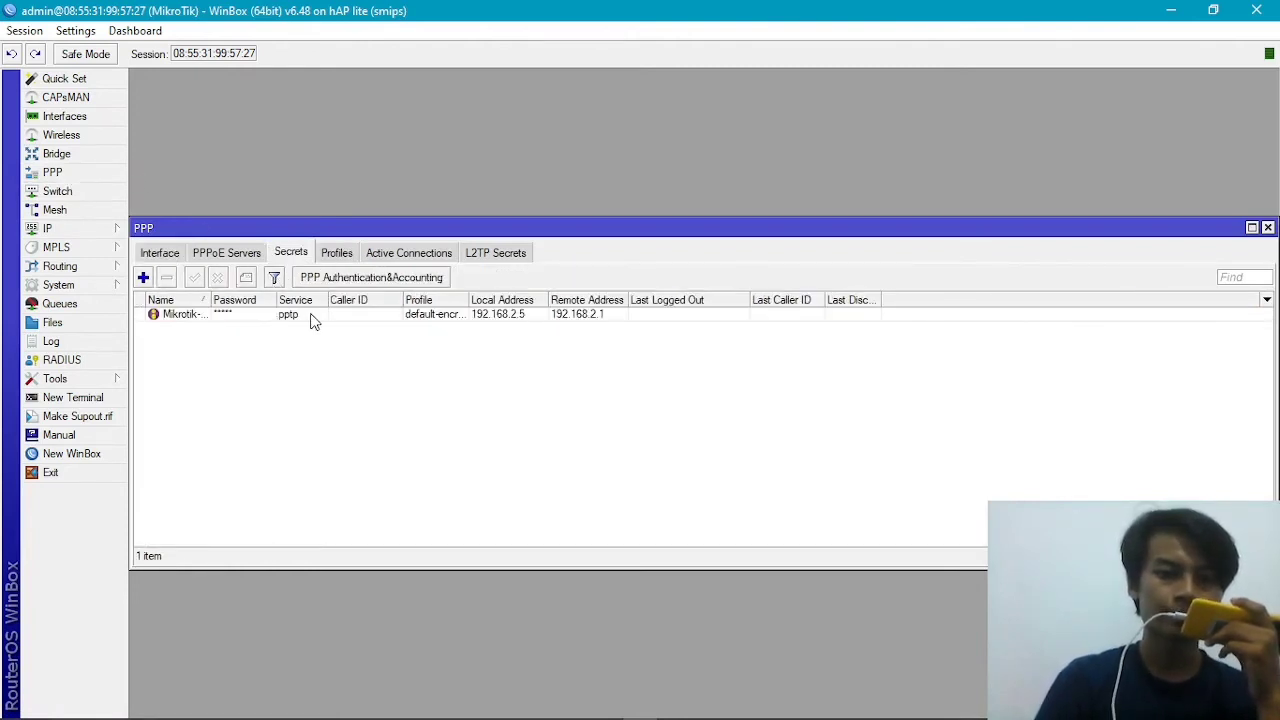
{"action": "double_click", "coordinate": [309, 316]}
{"action": "left_click", "coordinate": [716, 390]}
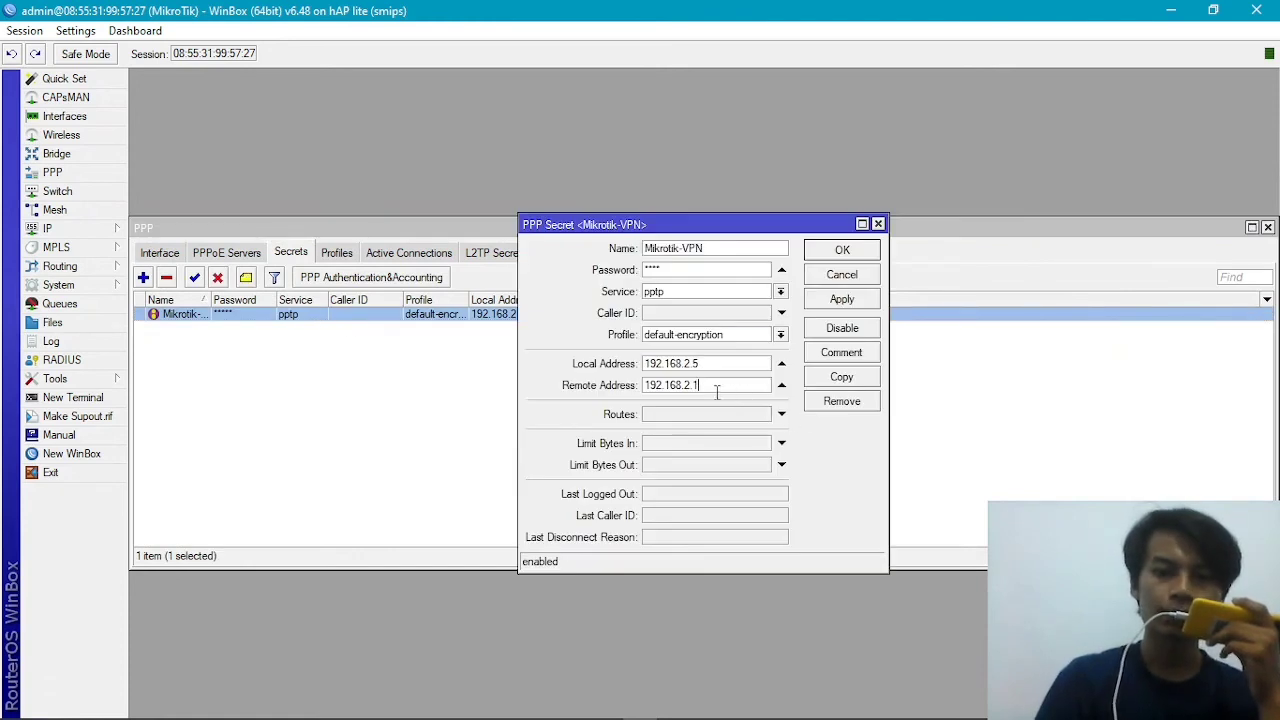
{"action": "type", "text": "192.168."}
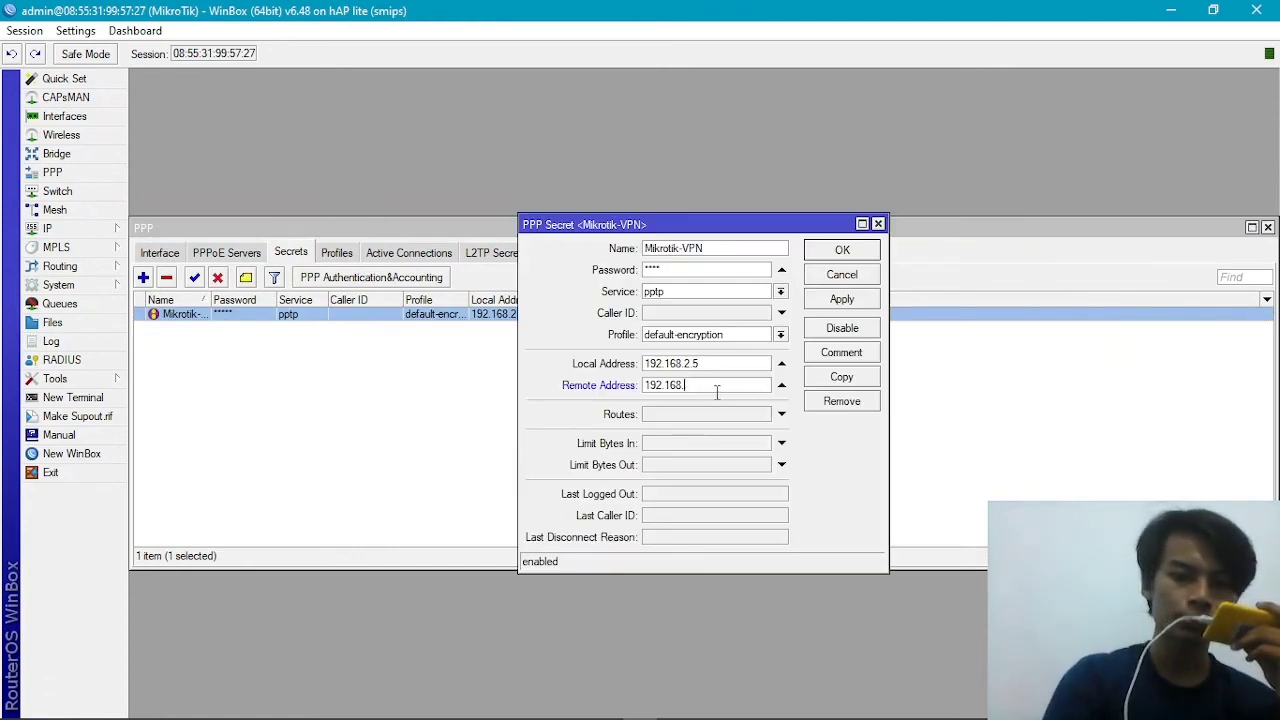
{"action": "type", "text": "1.1"}
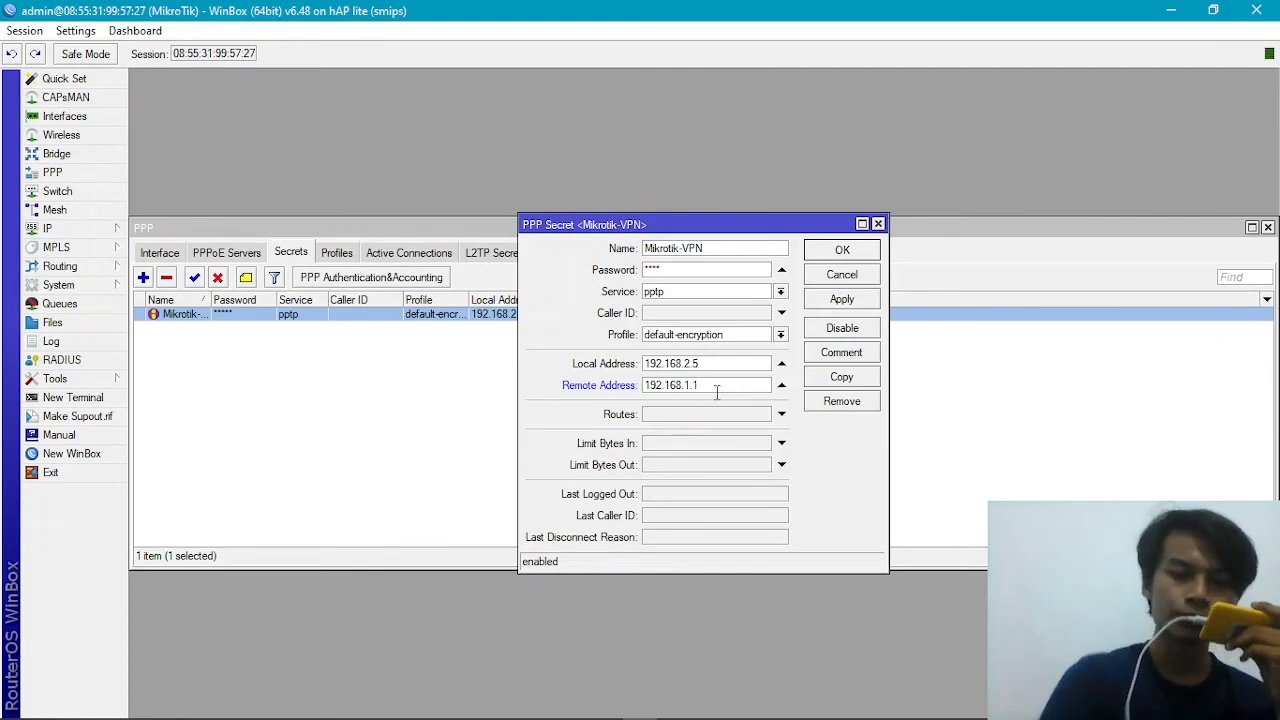
{"action": "left_click", "coordinate": [828, 260]}
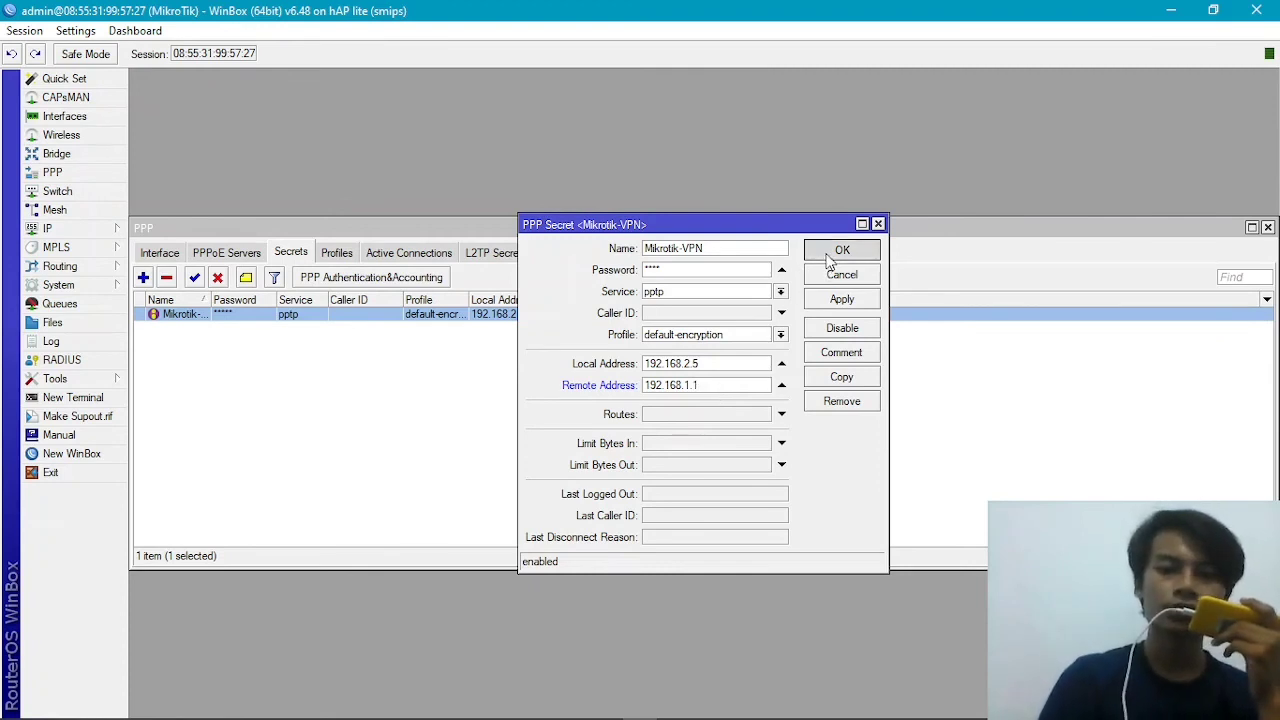
Step: Disconnect and reconnect the Euro 2020 Wi-Fi network
{"action": "left_click", "coordinate": [1128, 706]}
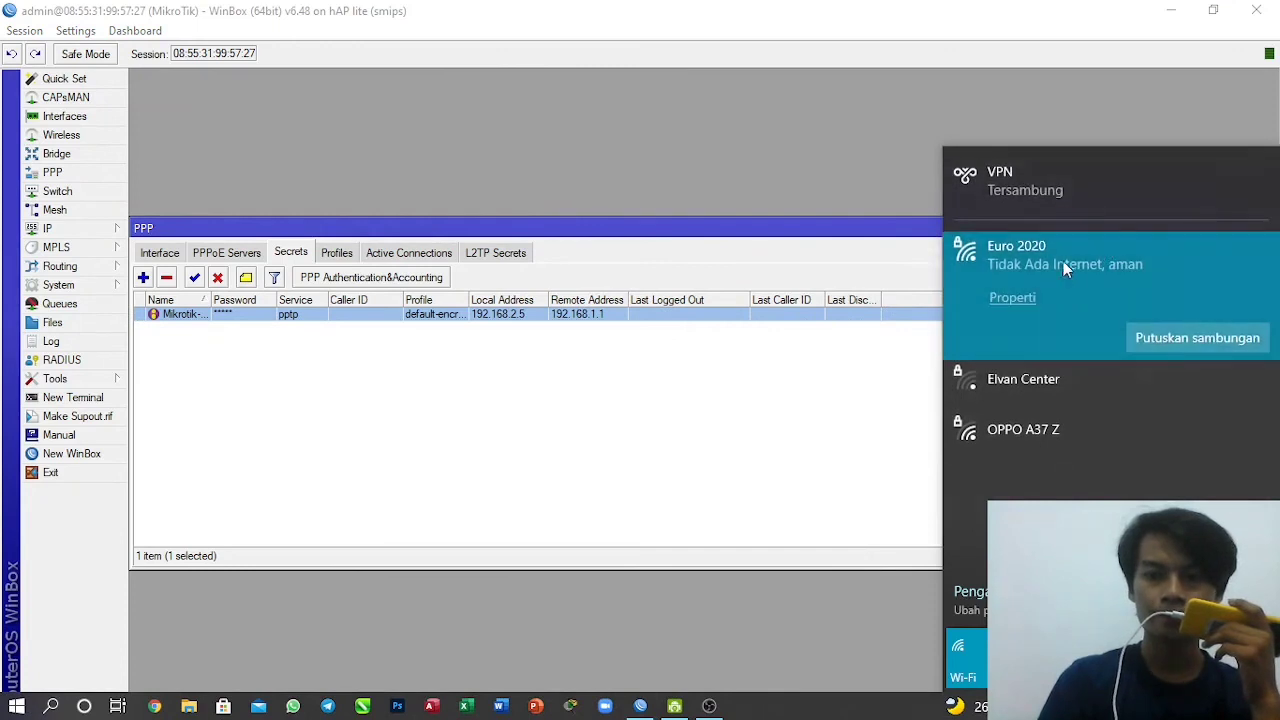
{"action": "left_click", "coordinate": [1163, 334]}
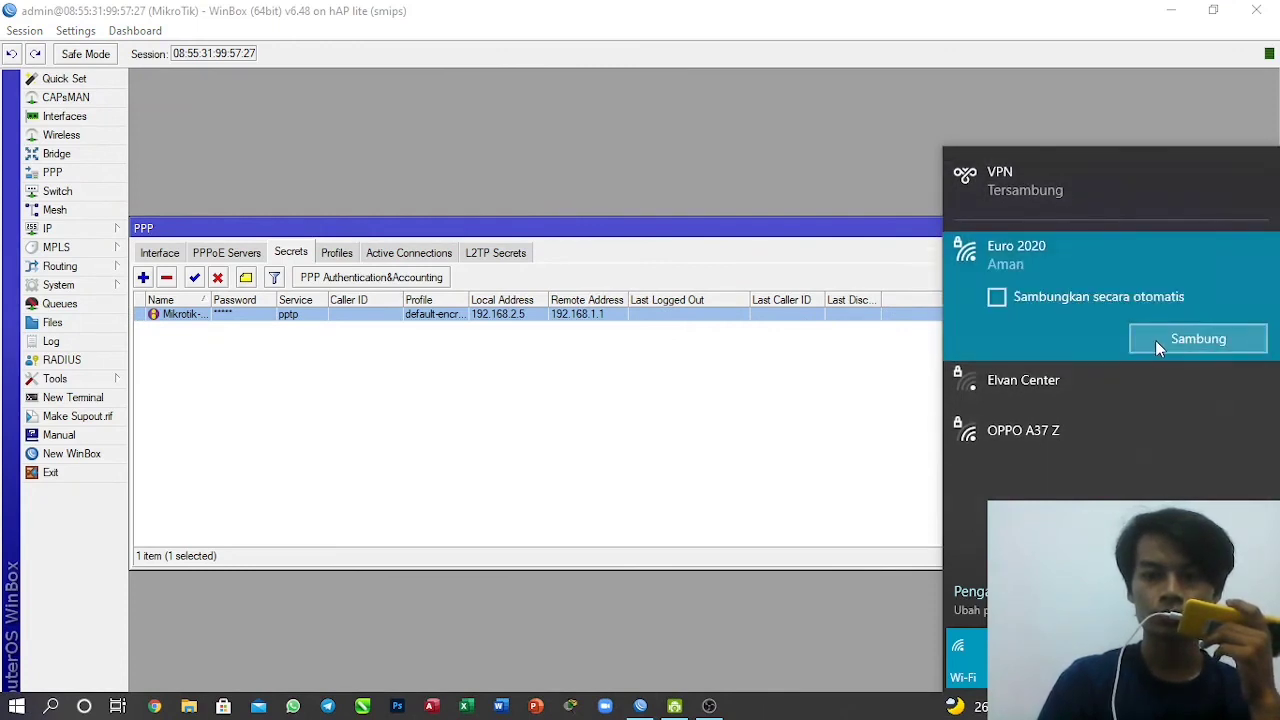
{"action": "left_click", "coordinate": [1156, 341]}
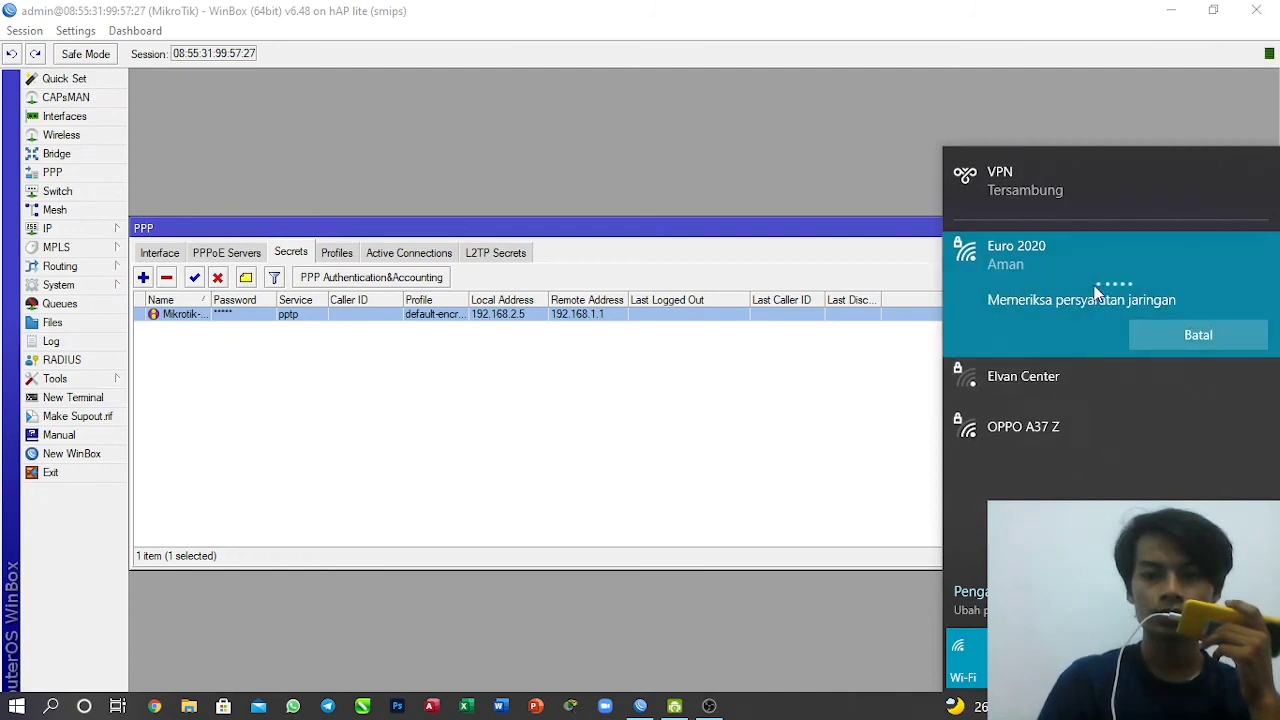
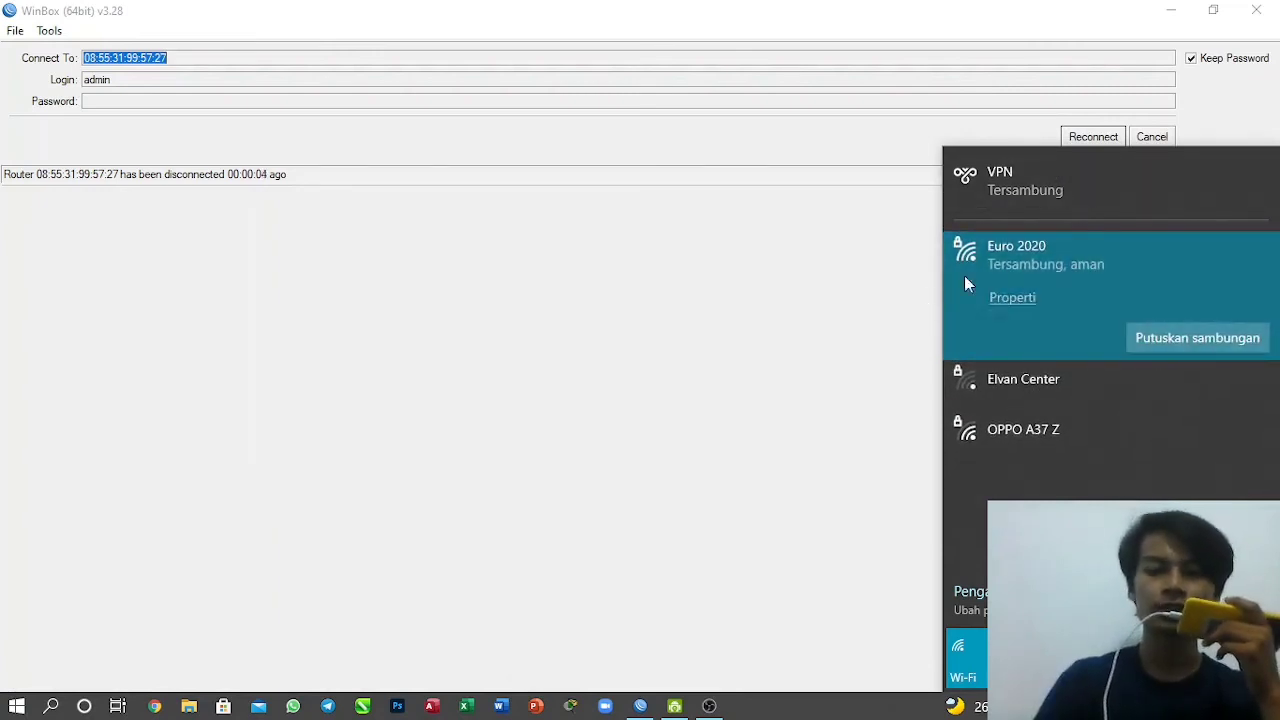
Step: Reconnect WinBox to the router, check the active pptp connection at 192.168.2.1, and open a new Chrome tab
{"action": "left_click", "coordinate": [1100, 136]}
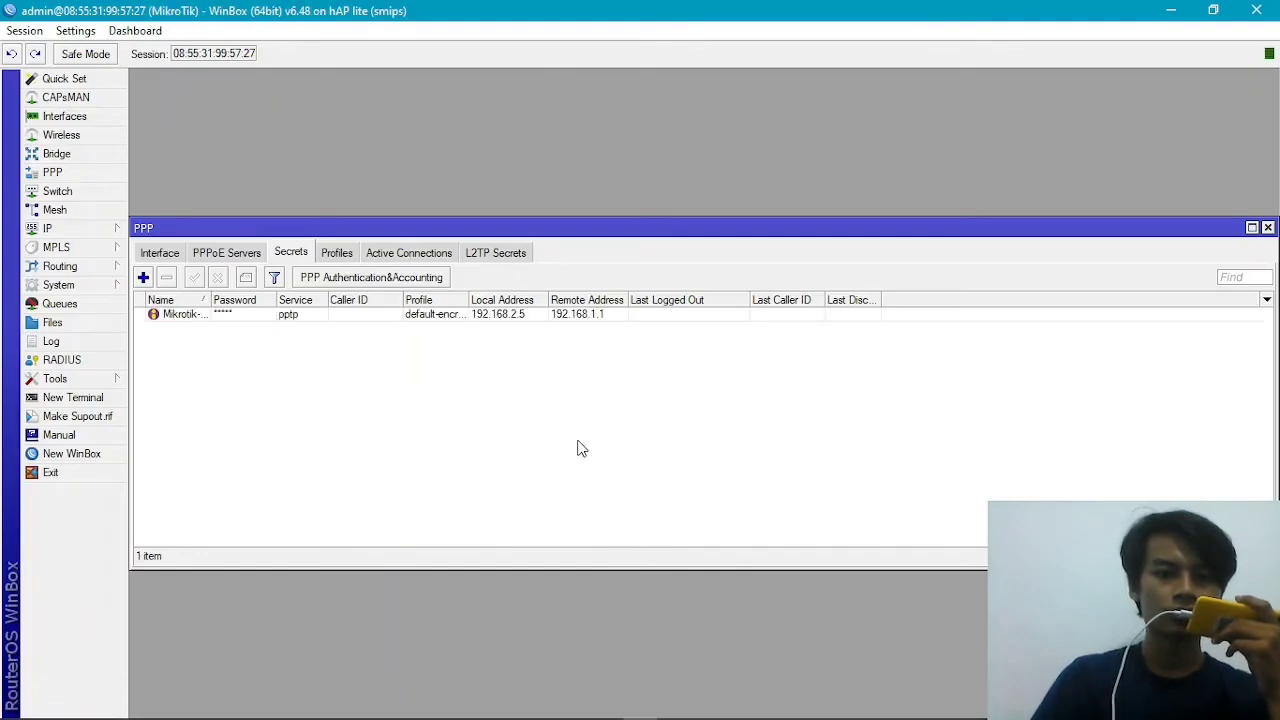
{"action": "left_click", "coordinate": [404, 251]}
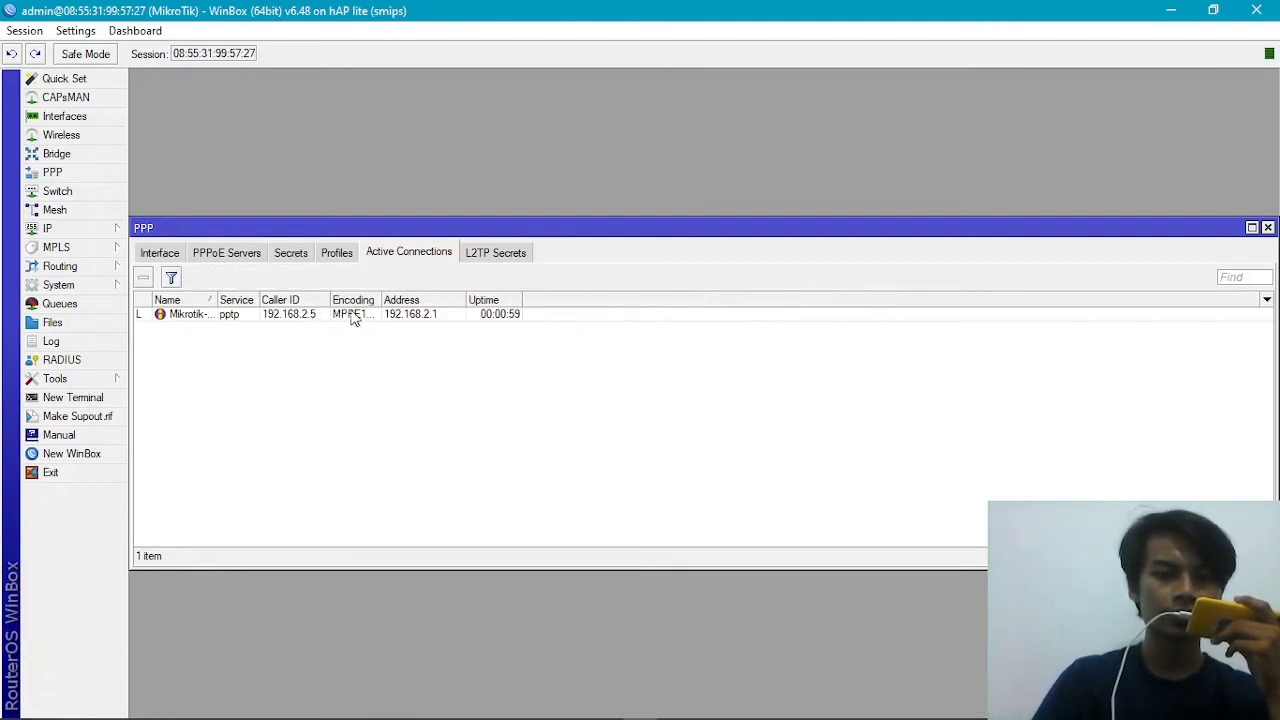
{"action": "mouse_move", "coordinate": [328, 718]}
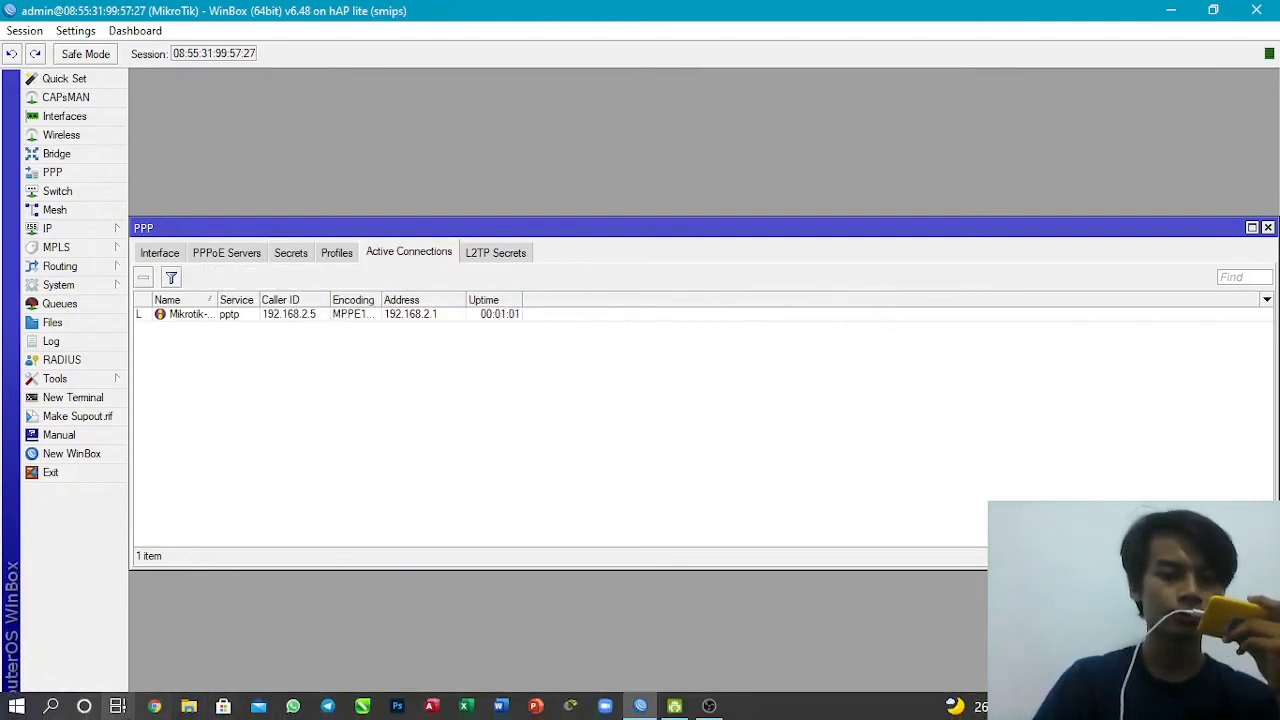
{"action": "left_click", "coordinate": [154, 707]}
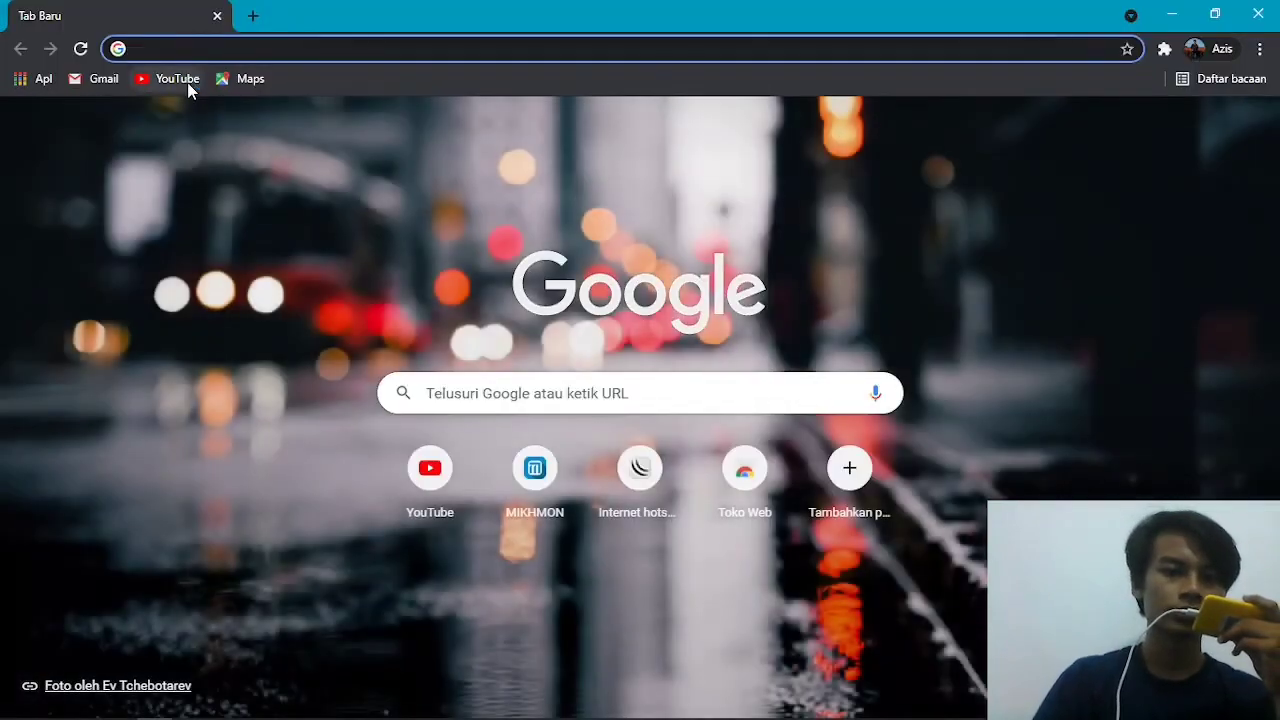
Step: Open YouTube from the bookmark and start a video from the home page
{"action": "left_click", "coordinate": [188, 84]}
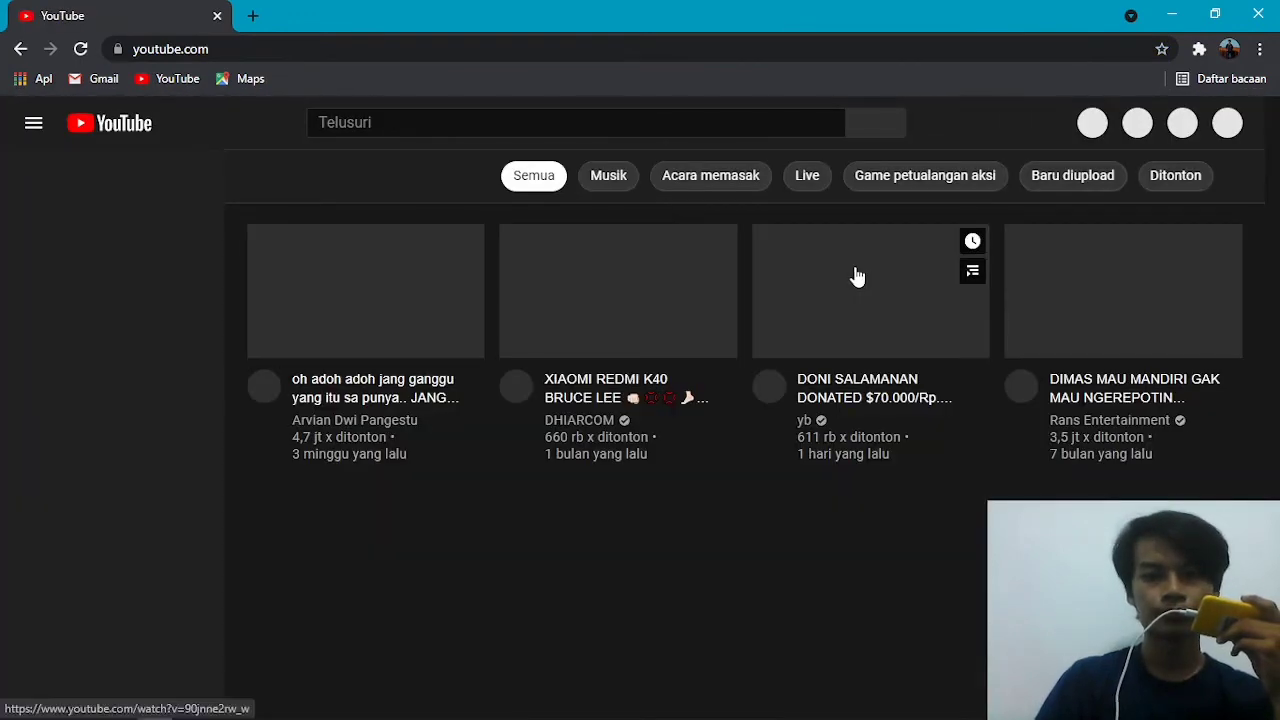
{"action": "left_click", "coordinate": [807, 418]}
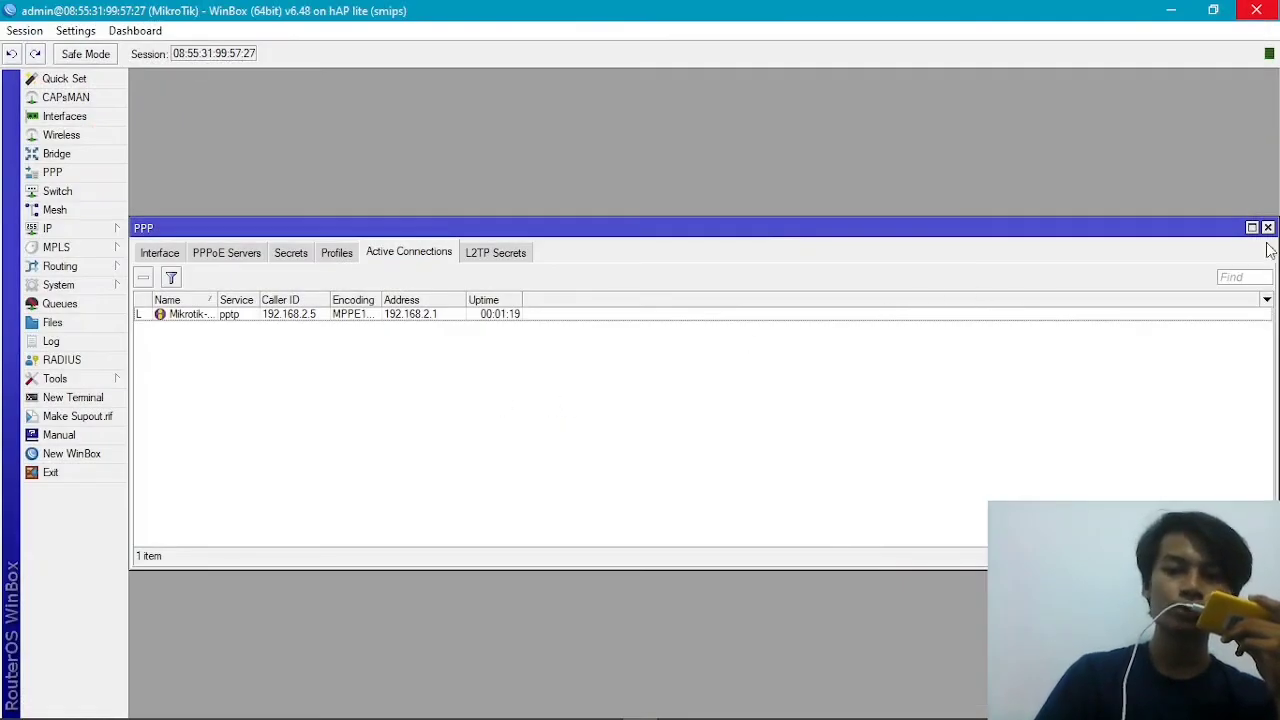
Step: Close the PPP window and open the IP > Hotspot window
{"action": "left_click", "coordinate": [1267, 228]}
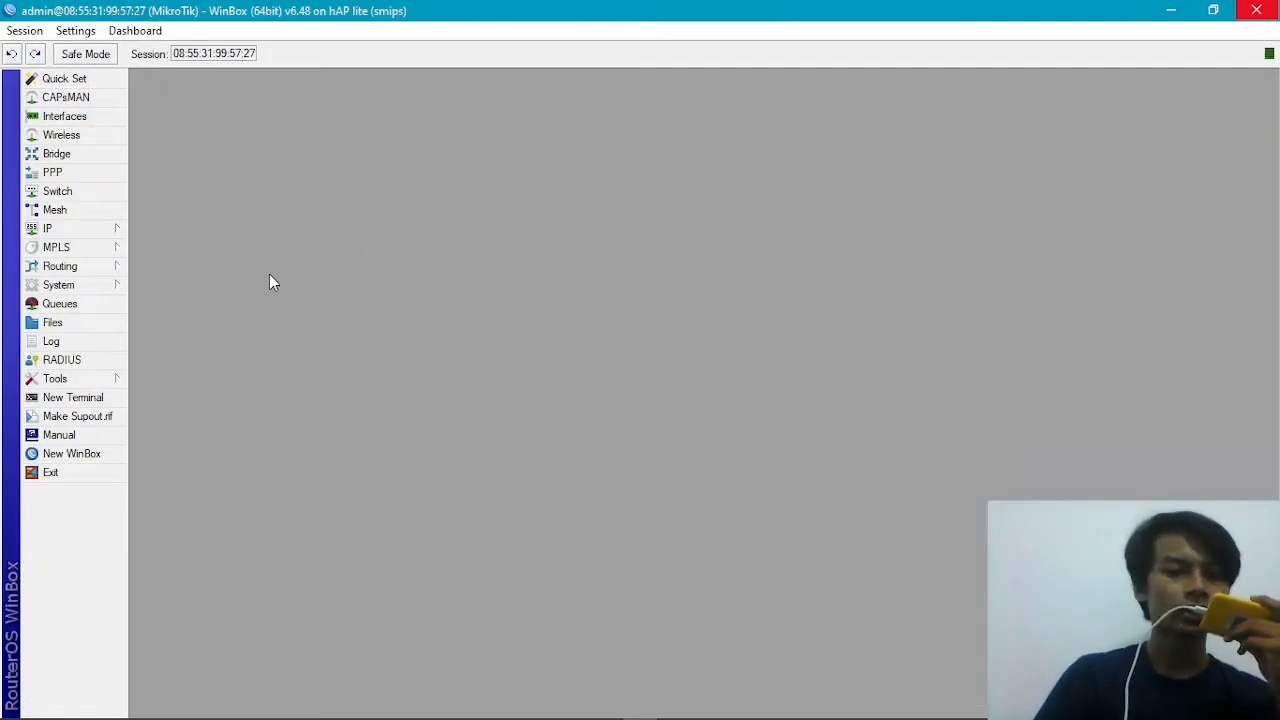
{"action": "left_click", "coordinate": [100, 238]}
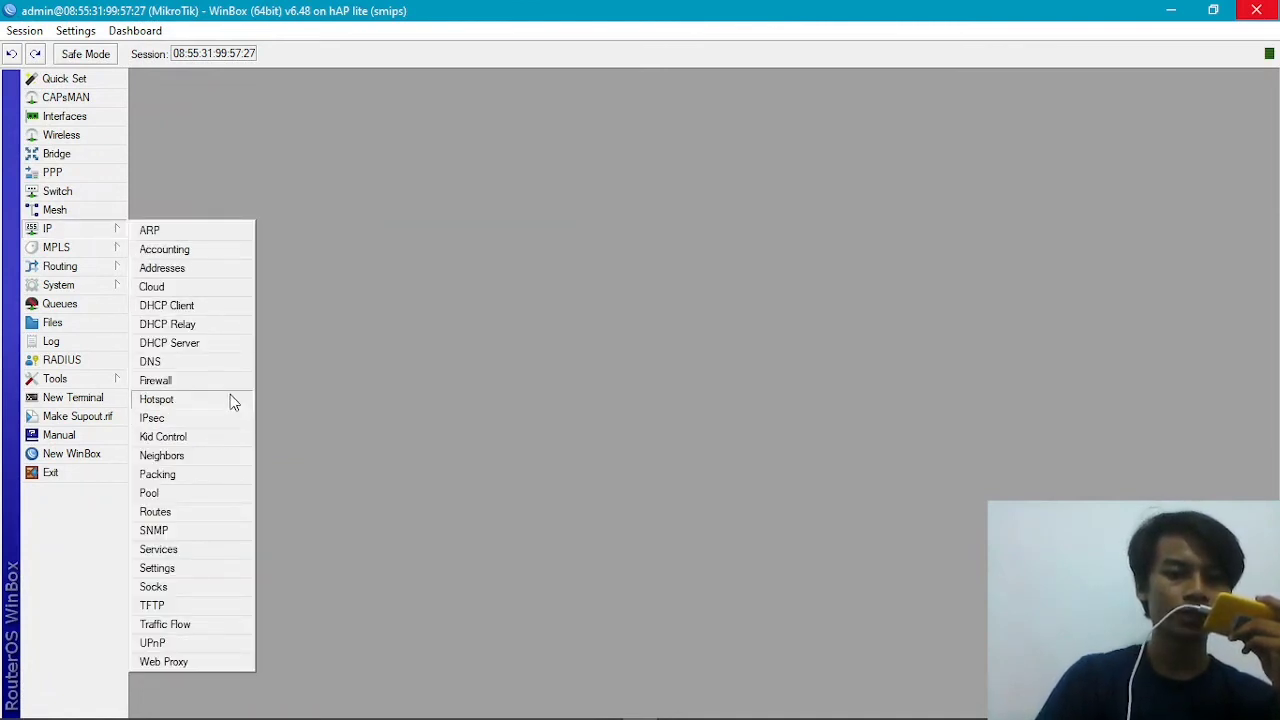
{"action": "left_click", "coordinate": [156, 399]}
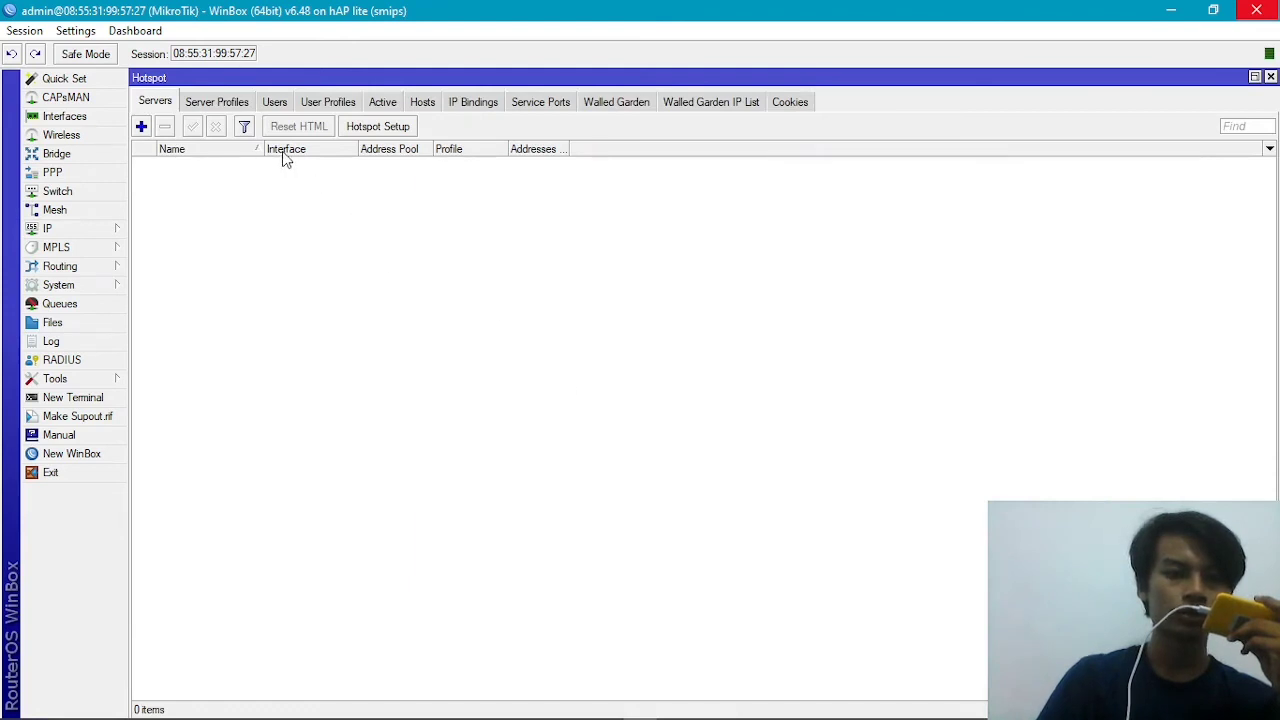
Step: Run Hotspot Setup on ether2 with 192.168.2.1/24, pool 192.168.2.2-192.168.2.6, no certificate, SMTP 0.0.0.0
{"action": "left_click", "coordinate": [378, 127]}
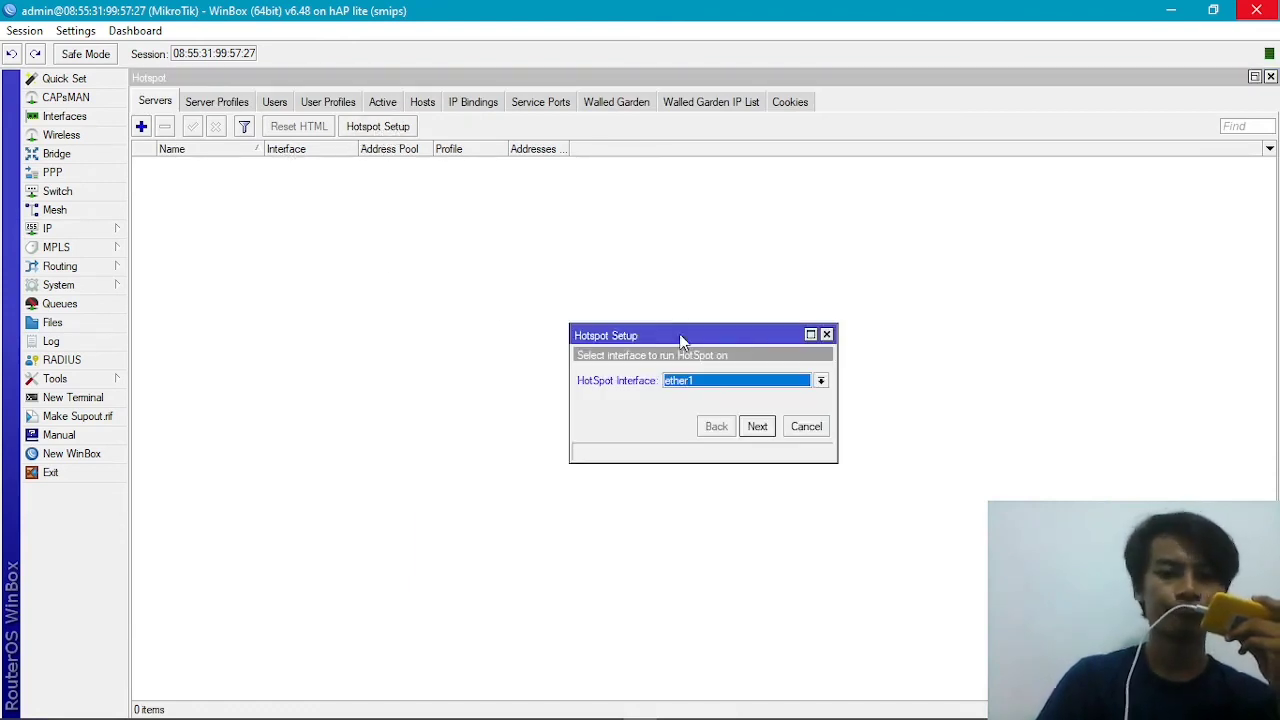
{"action": "left_click", "coordinate": [733, 383]}
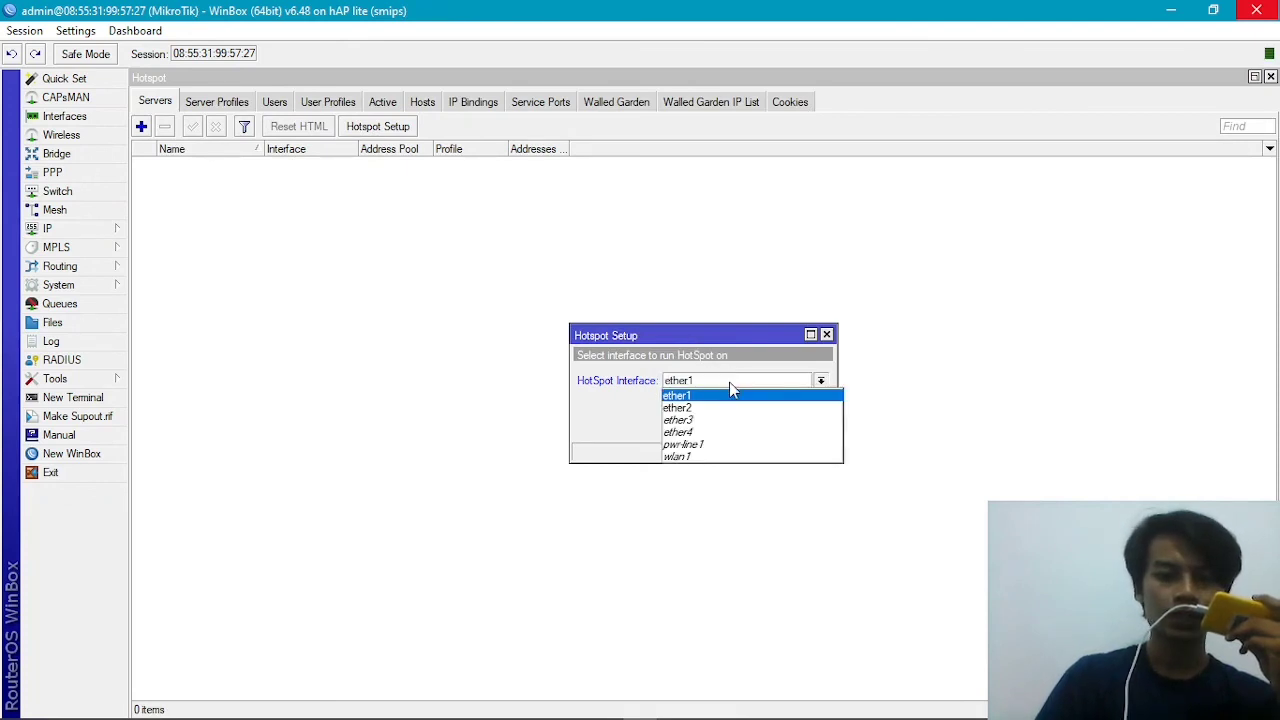
{"action": "left_click", "coordinate": [724, 409]}
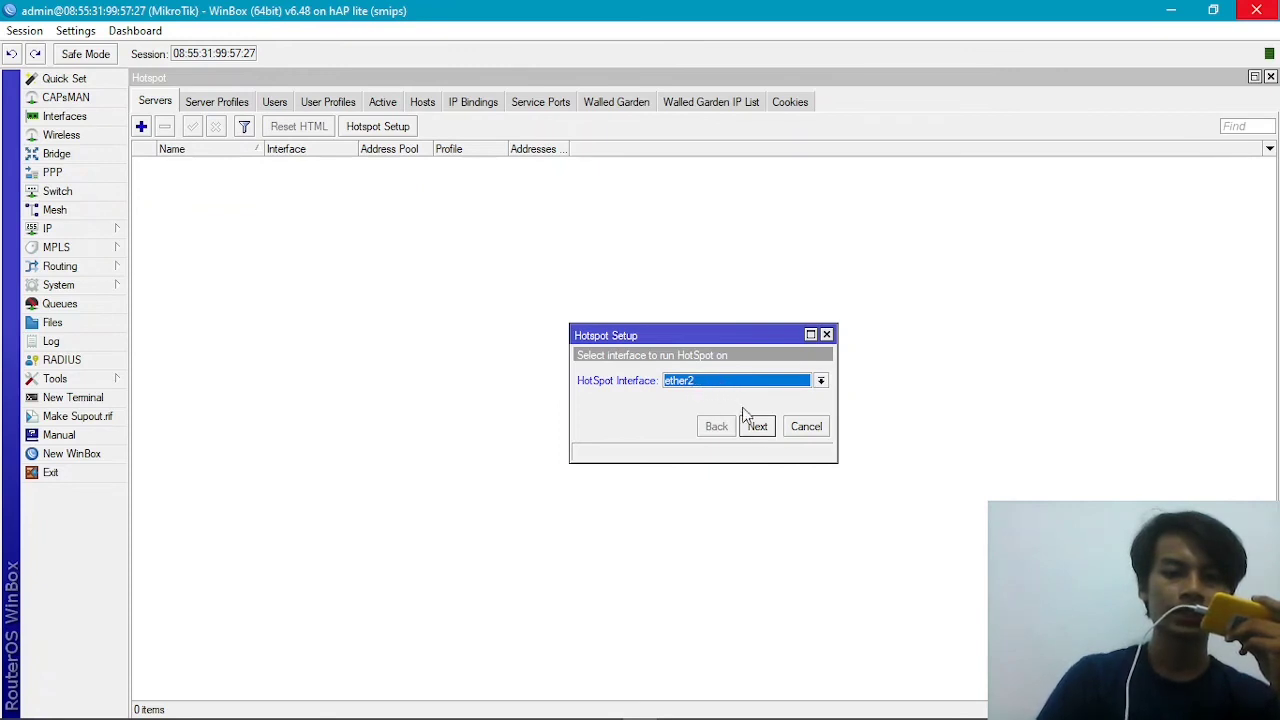
{"action": "left_click", "coordinate": [765, 433]}
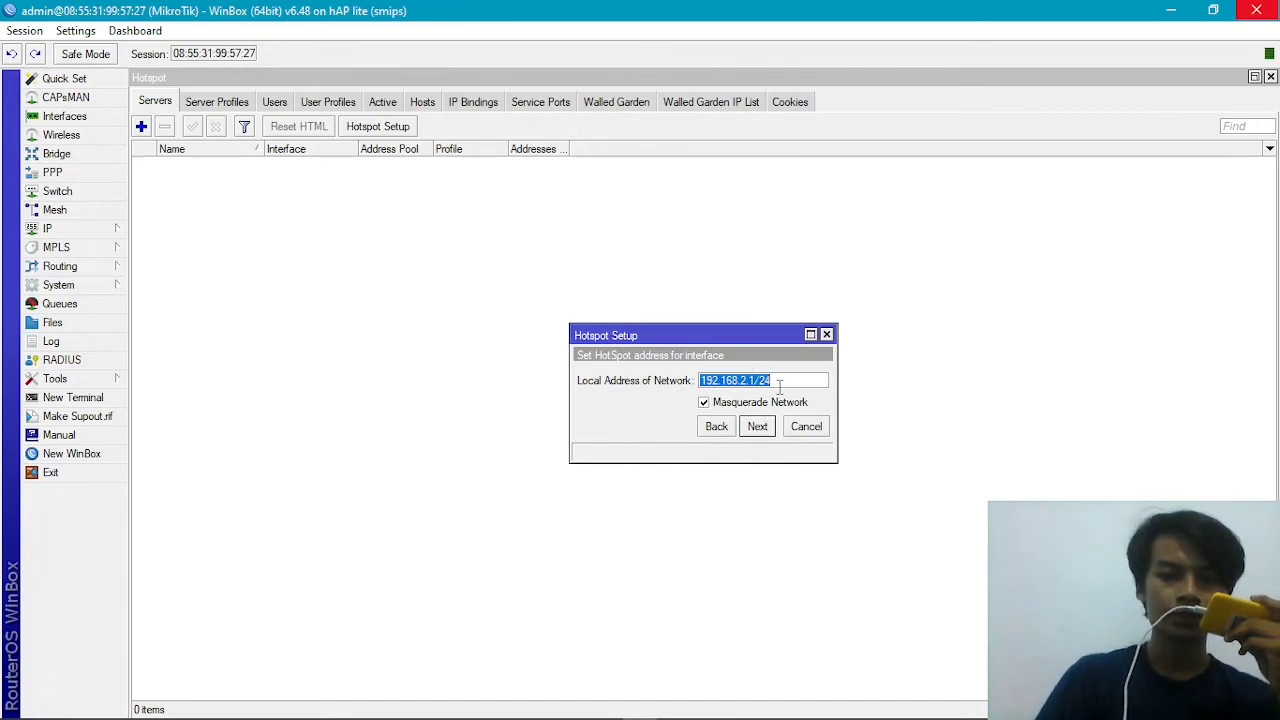
{"action": "left_click", "coordinate": [759, 428]}
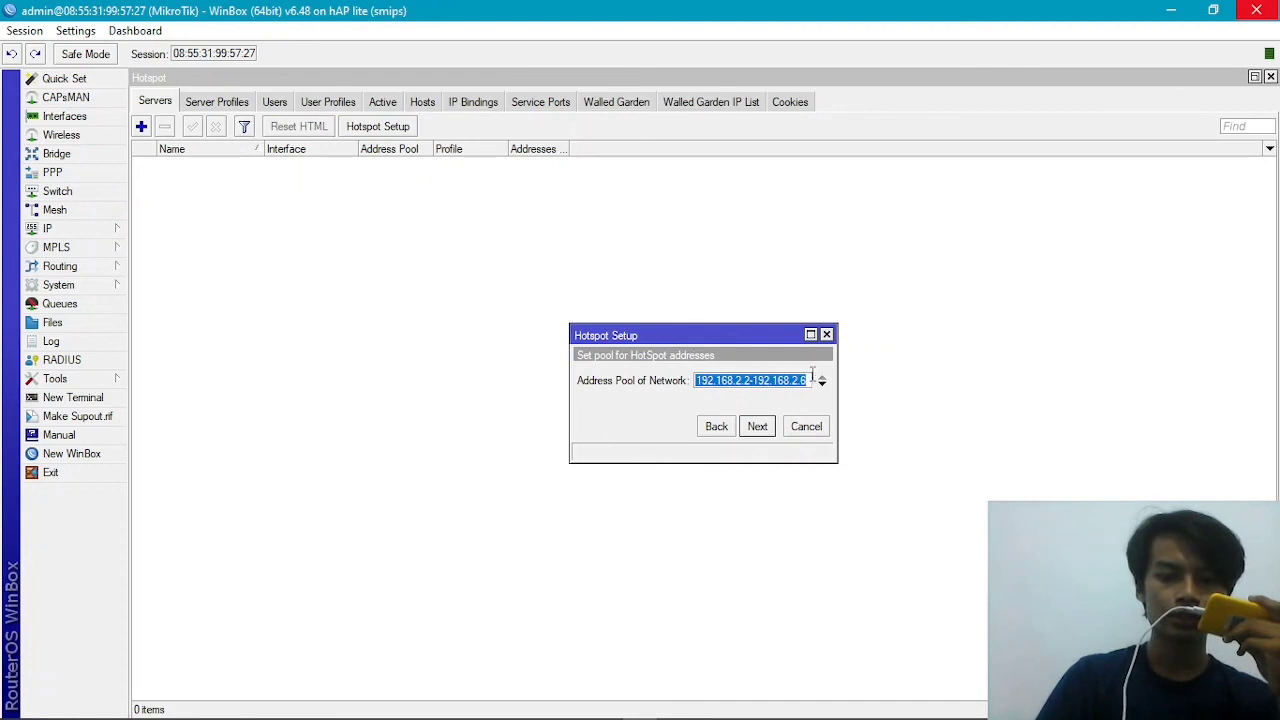
{"action": "left_click", "coordinate": [804, 382]}
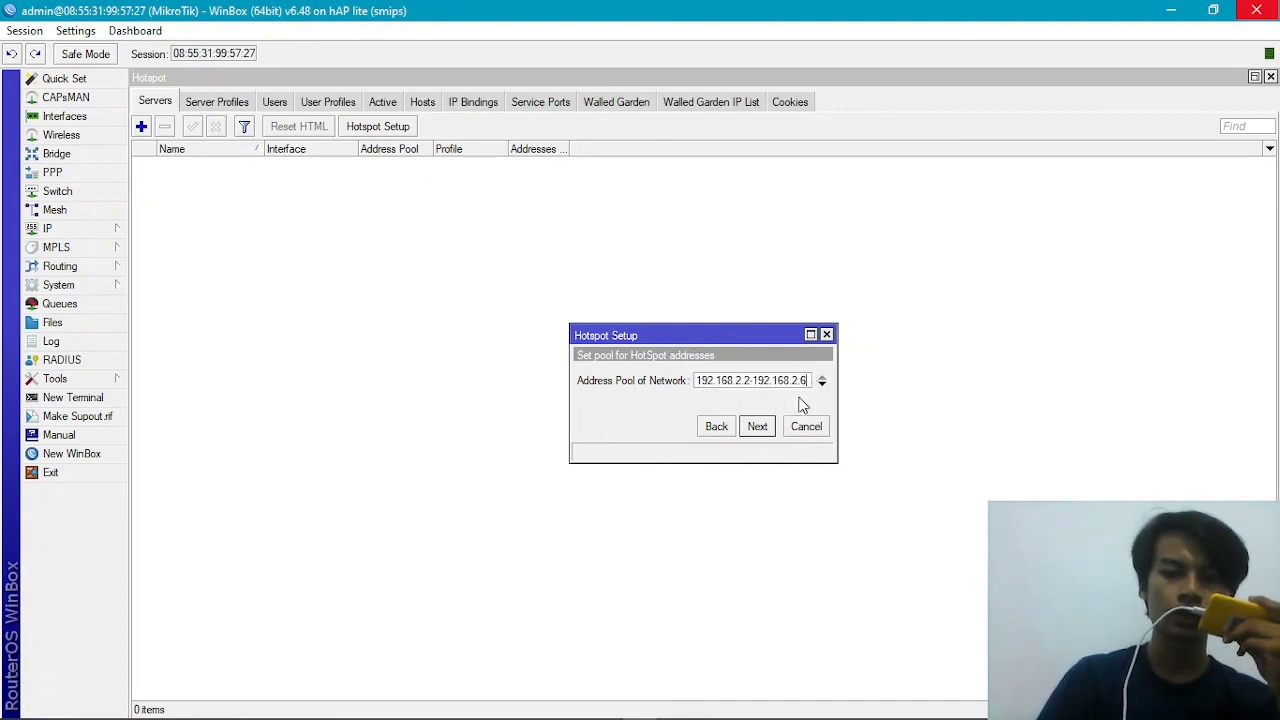
{"action": "left_click", "coordinate": [757, 427]}
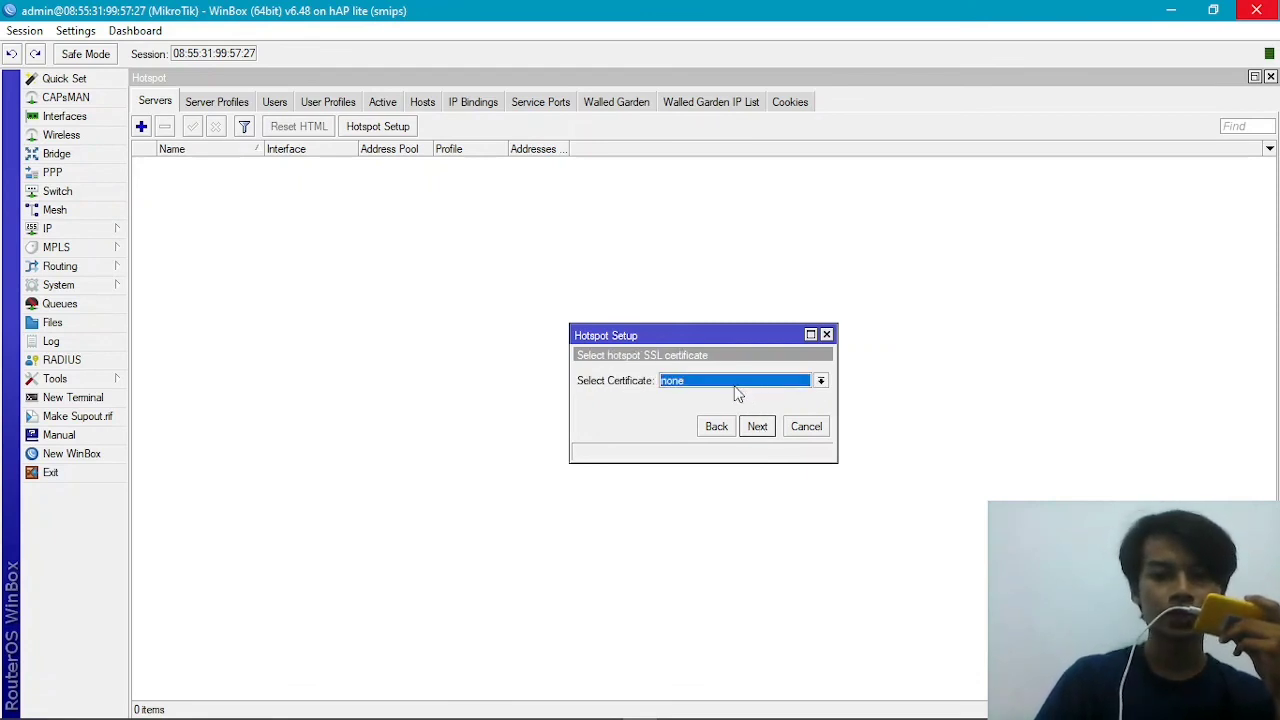
{"action": "left_click", "coordinate": [757, 427]}
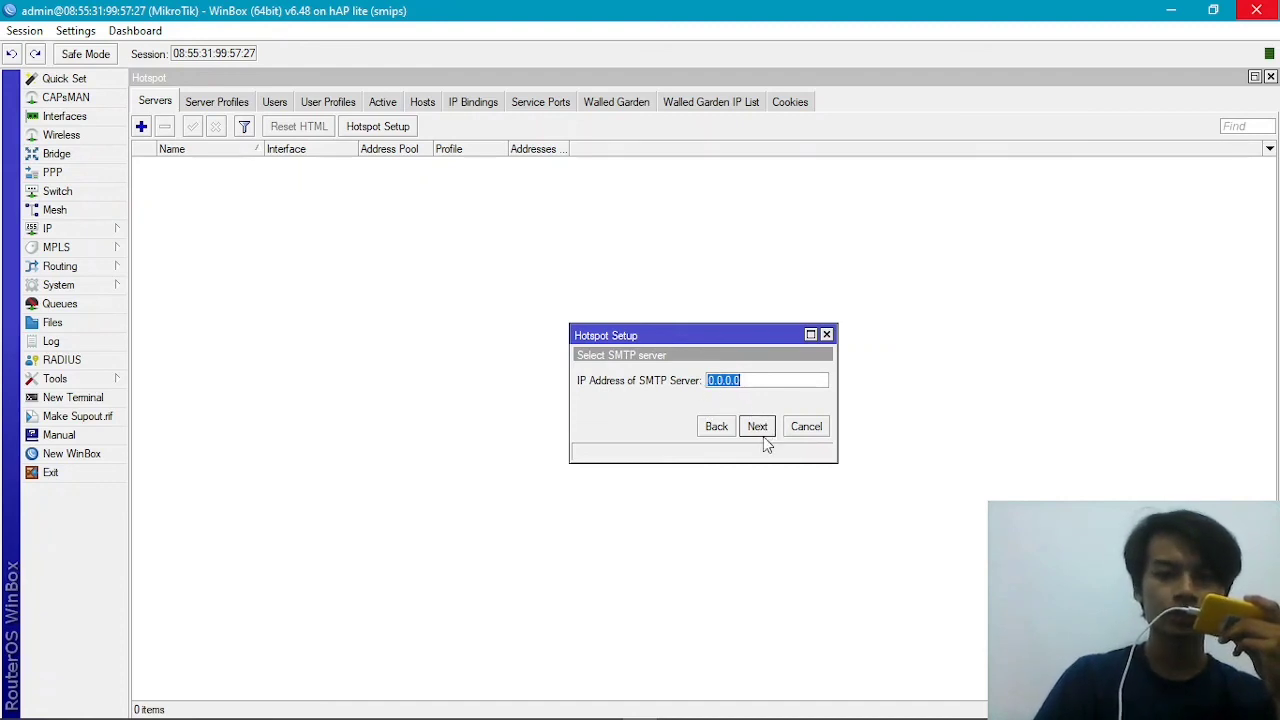
{"action": "left_click", "coordinate": [757, 427]}
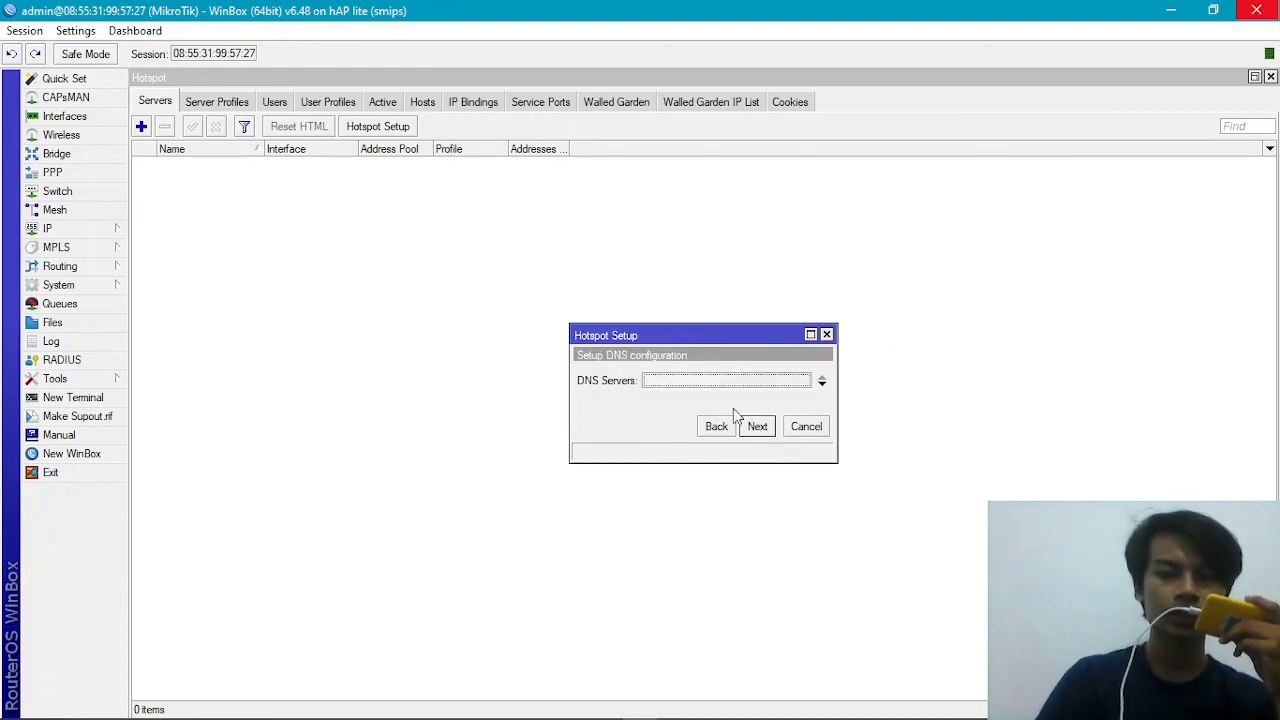
Step: Correct the invalid DNS server entry to 36.86.63.182 and advance to the DNS Name page
{"action": "left_click", "coordinate": [700, 382]}
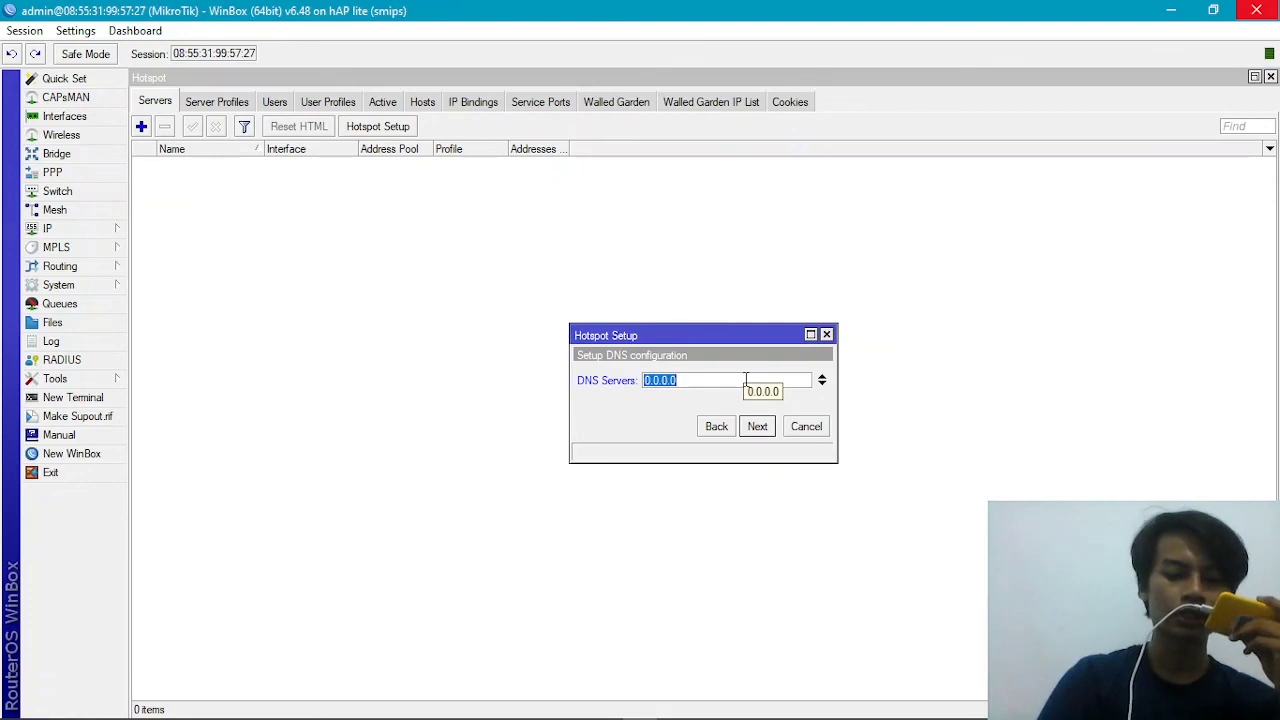
{"action": "type", "text": "konekwifi.com"}
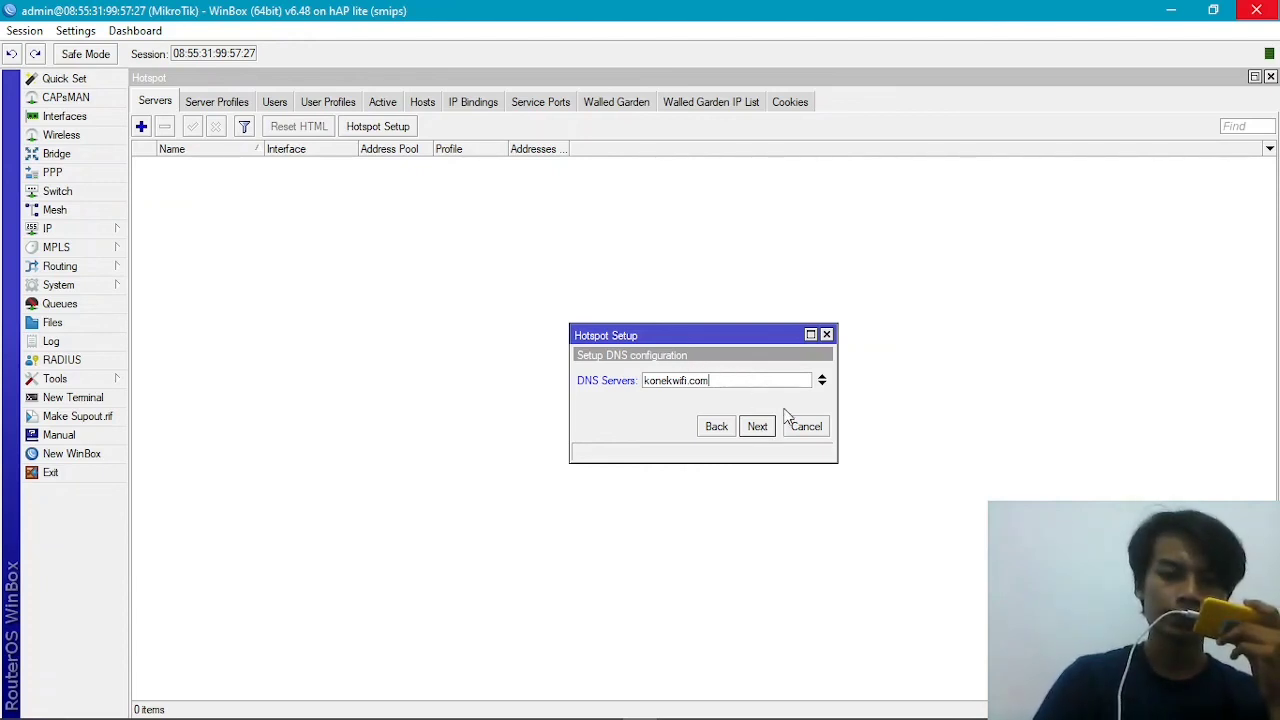
{"action": "left_click", "coordinate": [757, 426]}
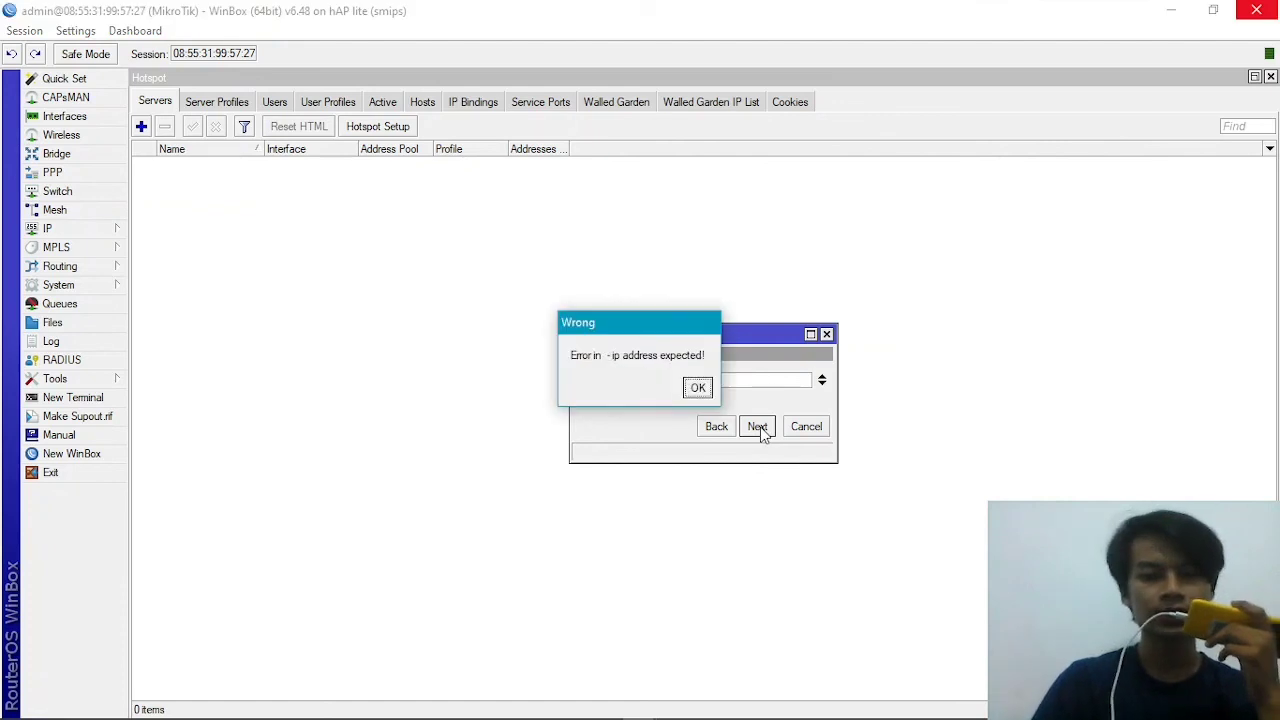
{"action": "left_click", "coordinate": [702, 387]}
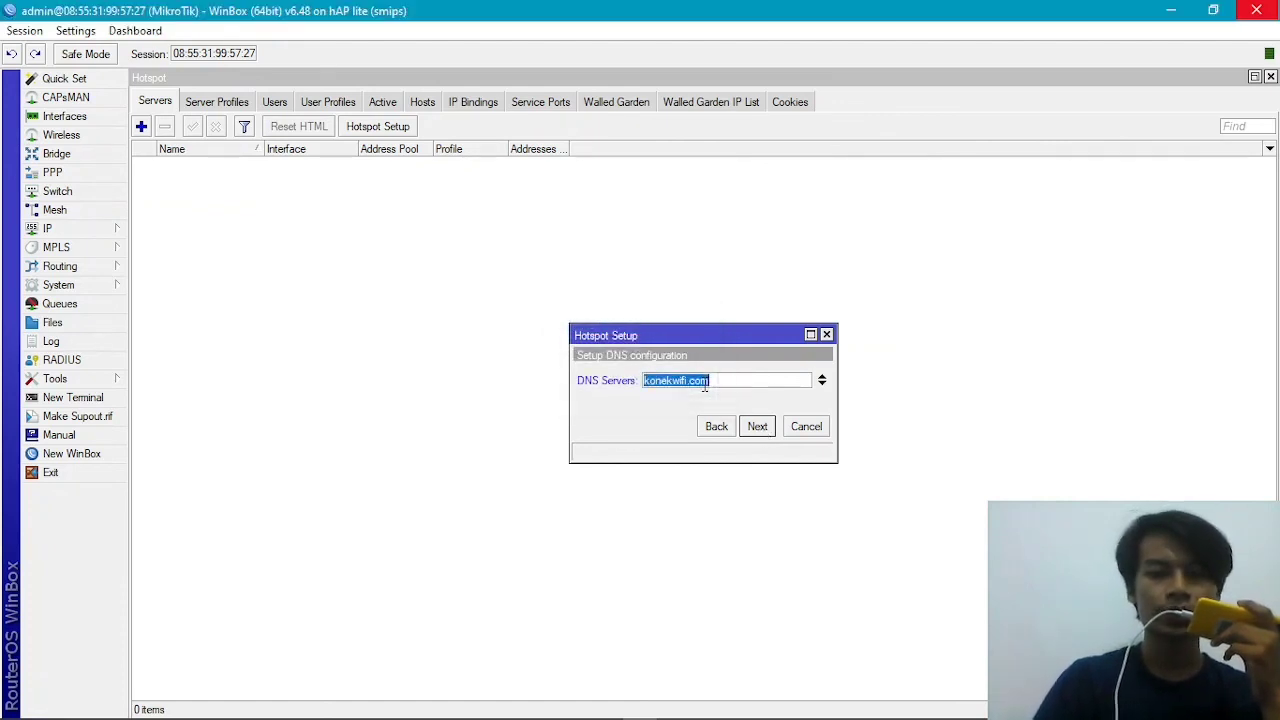
{"action": "left_click", "coordinate": [757, 427]}
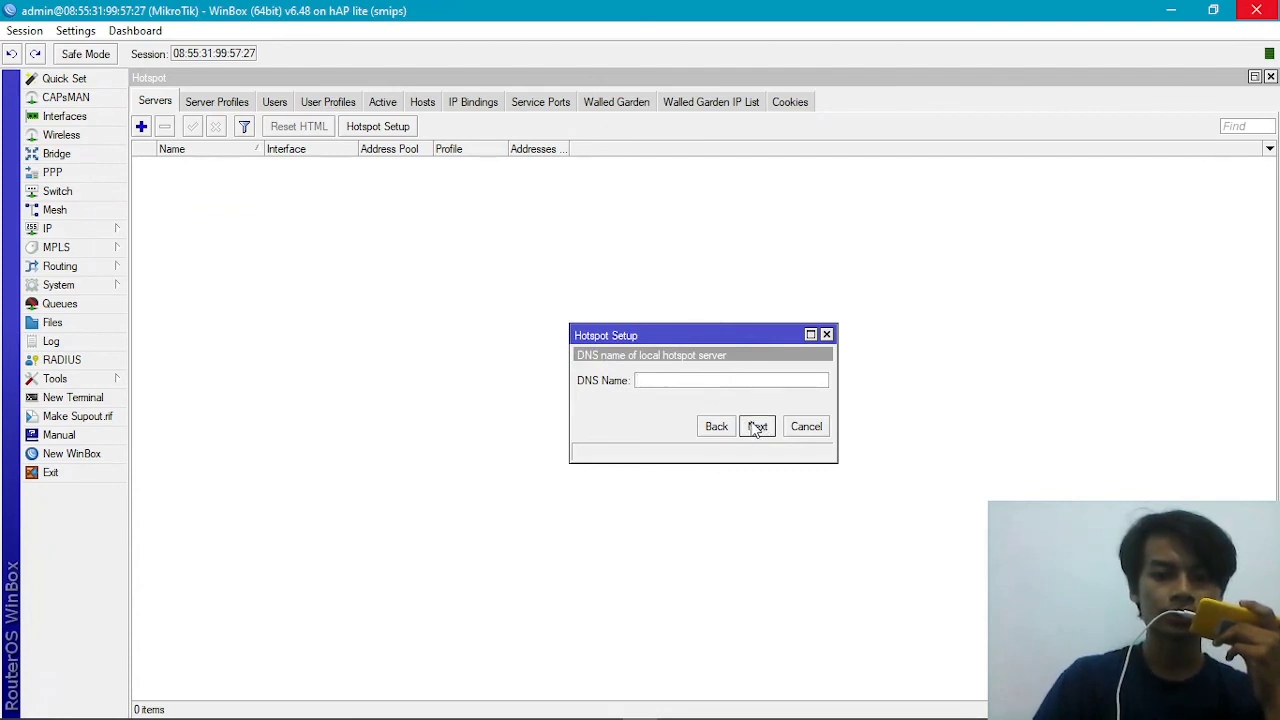
{"action": "left_click", "coordinate": [744, 427]}
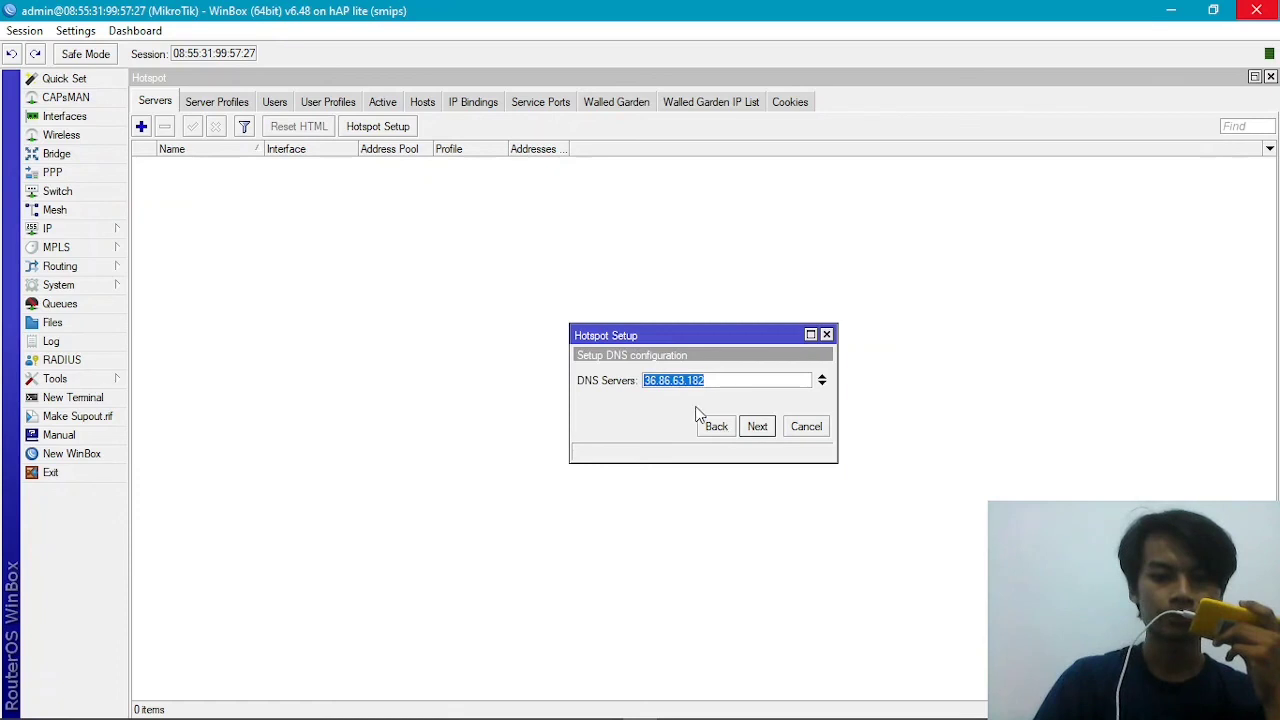
{"action": "left_click", "coordinate": [757, 427]}
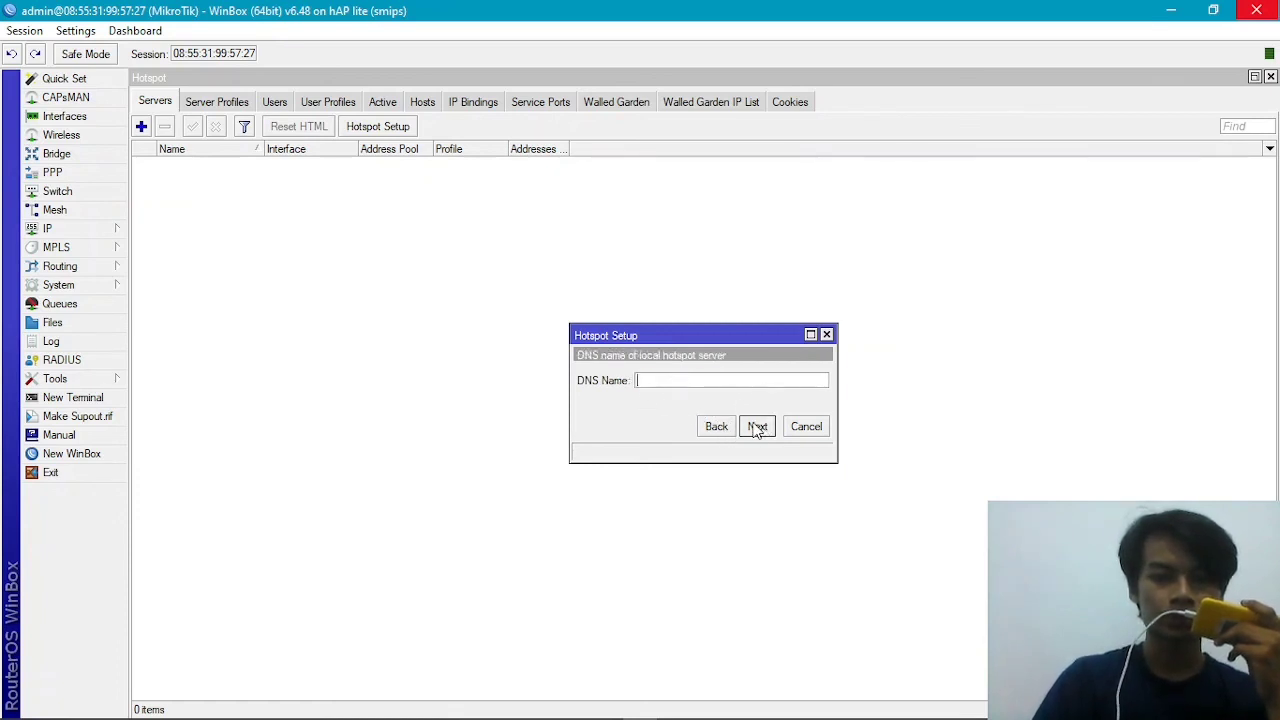
Step: Leave the DNS name blank, create the local hotspot user with its password, and finish setup
{"action": "left_click", "coordinate": [757, 427]}
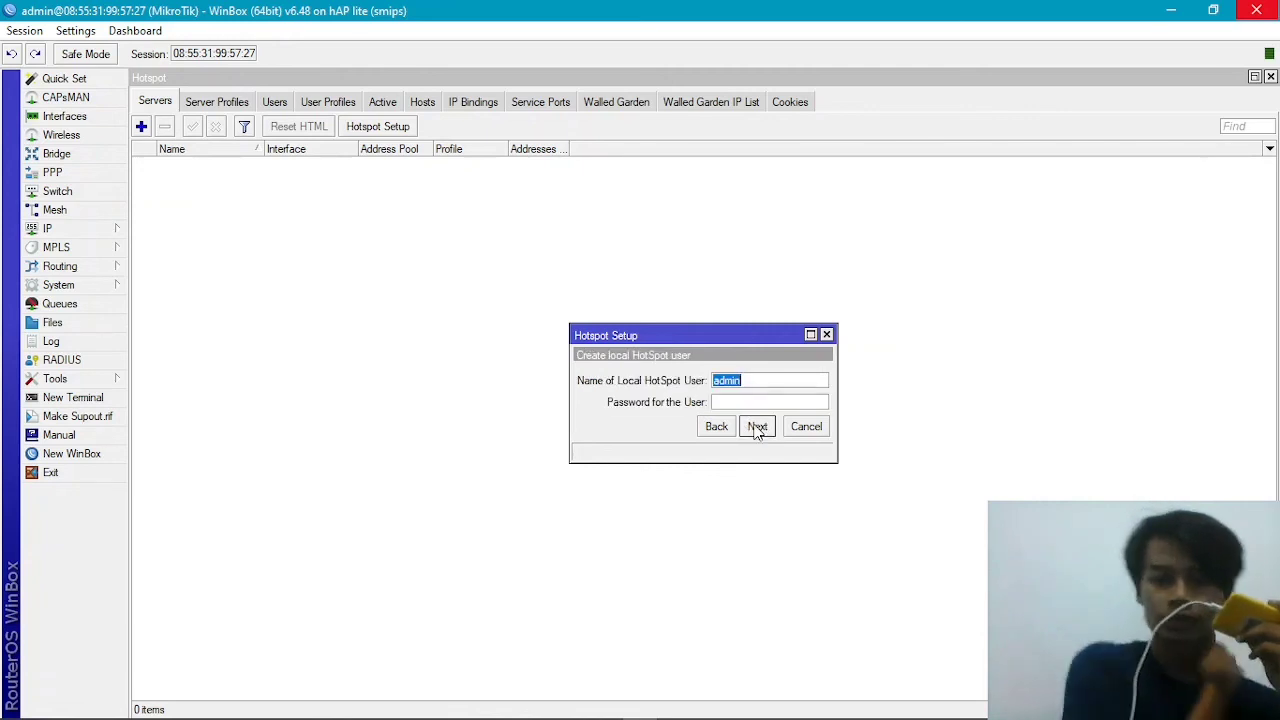
{"action": "left_click", "coordinate": [741, 402]}
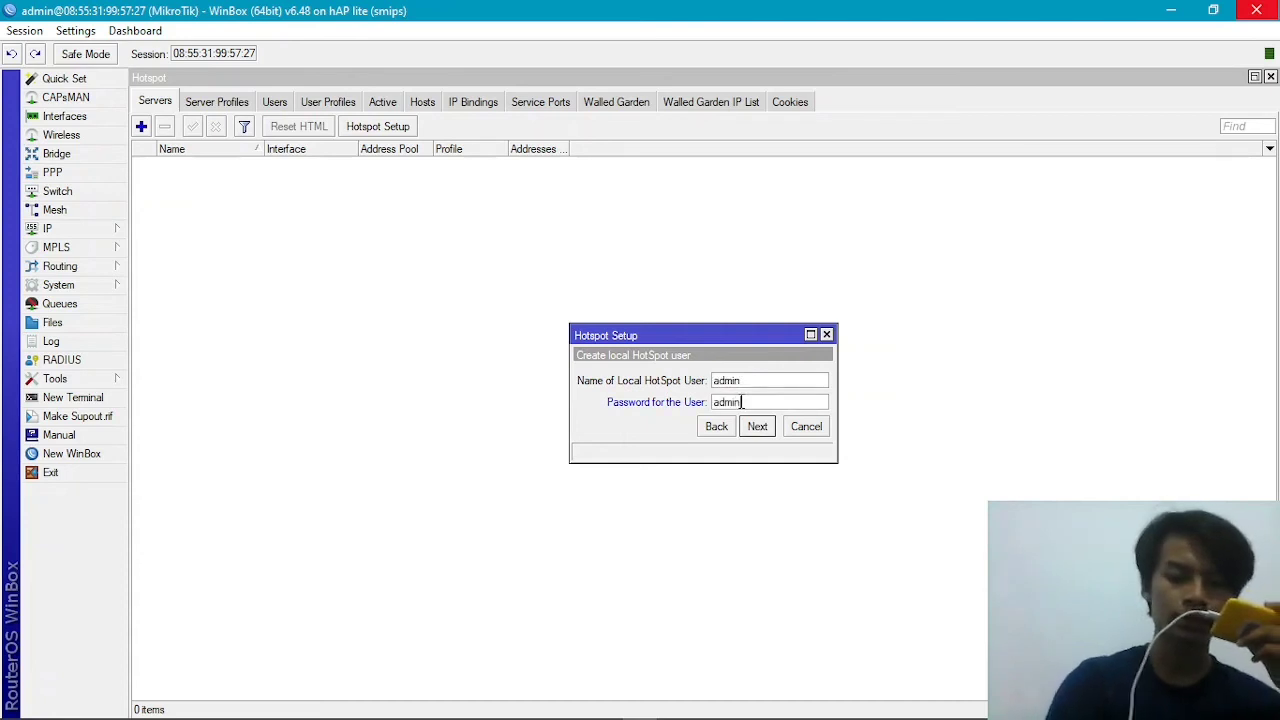
{"action": "left_click_drag", "start_coordinate": [752, 380], "coordinate": [702, 383]}
{"action": "left_click", "coordinate": [744, 383]}
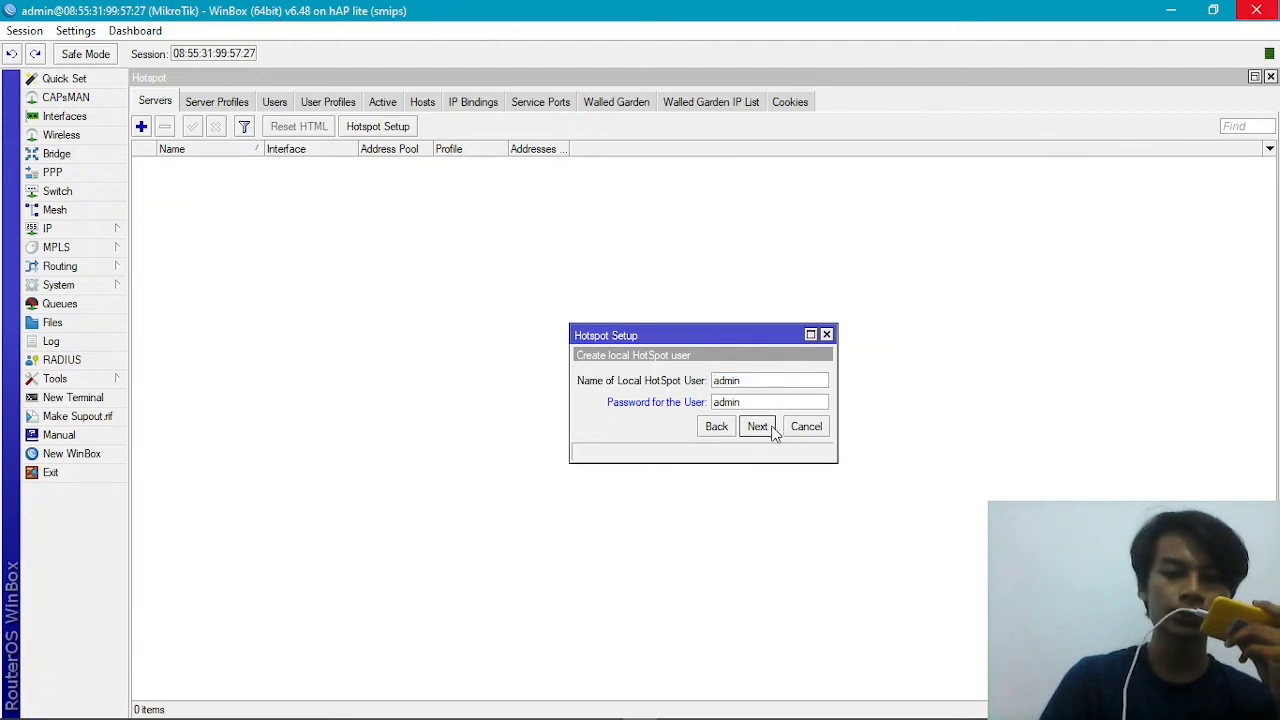
{"action": "left_click", "coordinate": [764, 426]}
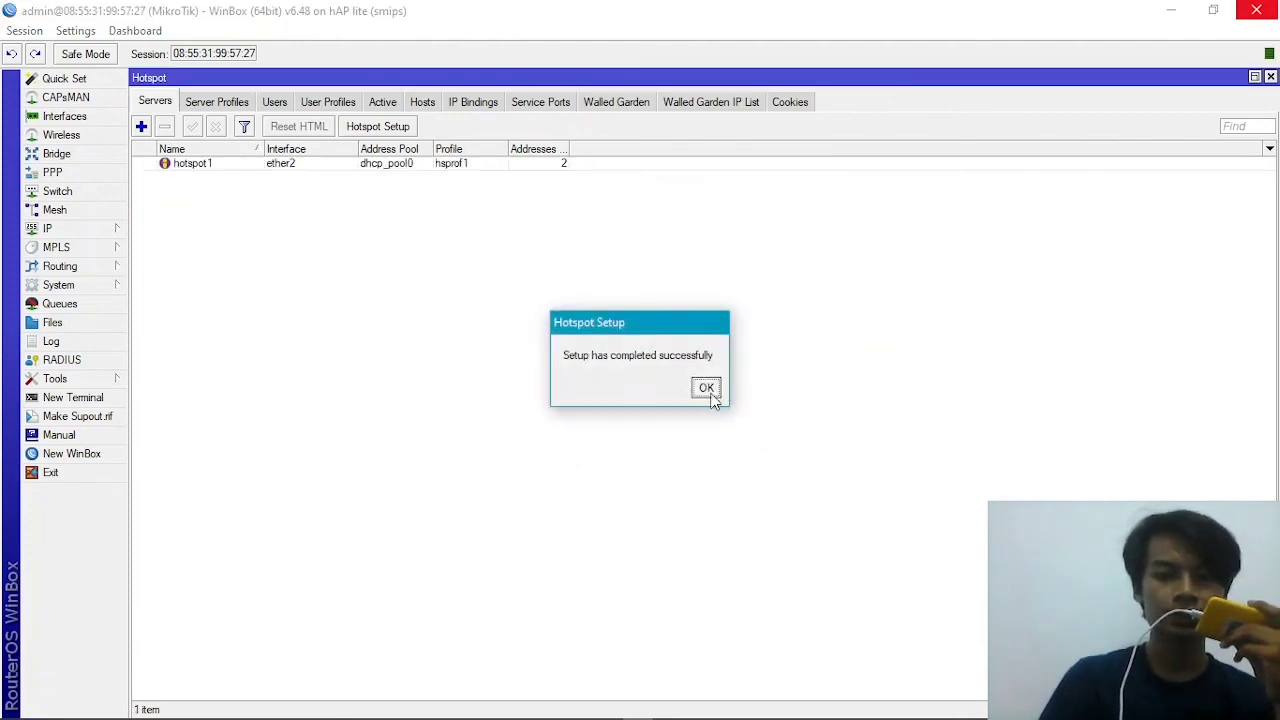
{"action": "left_click", "coordinate": [708, 390]}
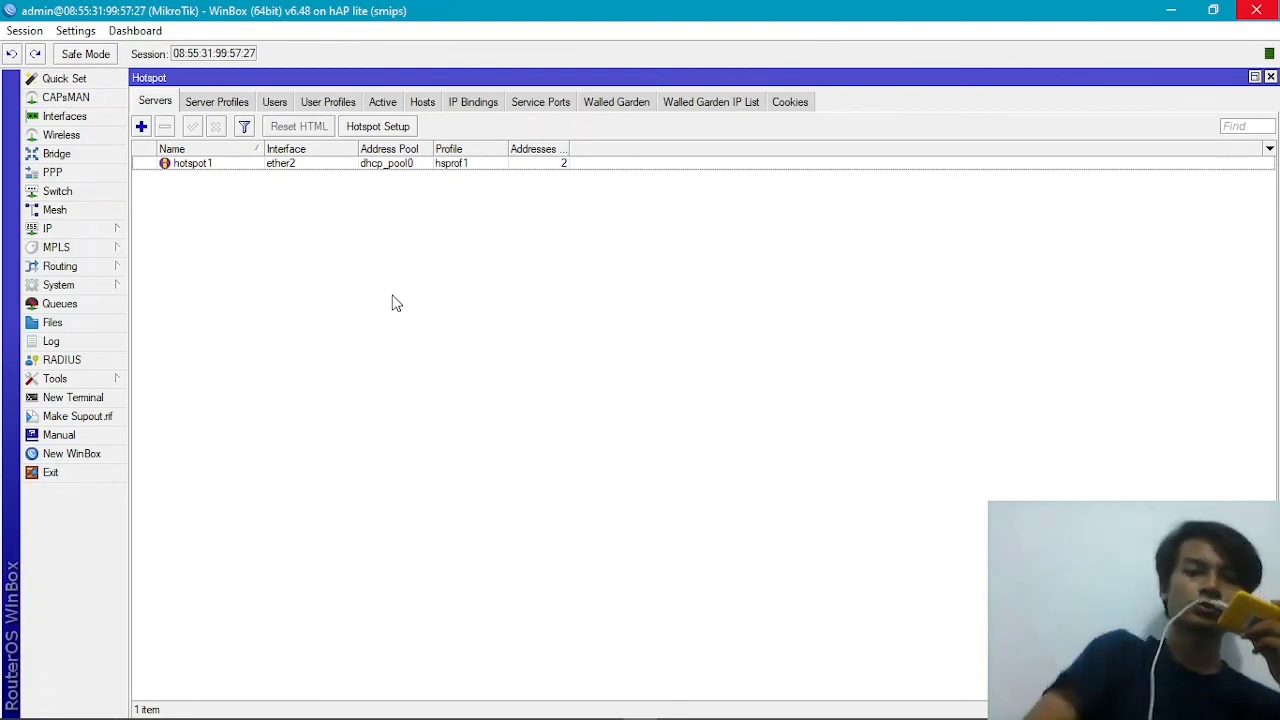
Step: Disconnect and reconnect the Euro 2020 Wi-Fi so the browser redirects to the hotspot login
{"action": "mouse_move", "coordinate": [640, 718]}
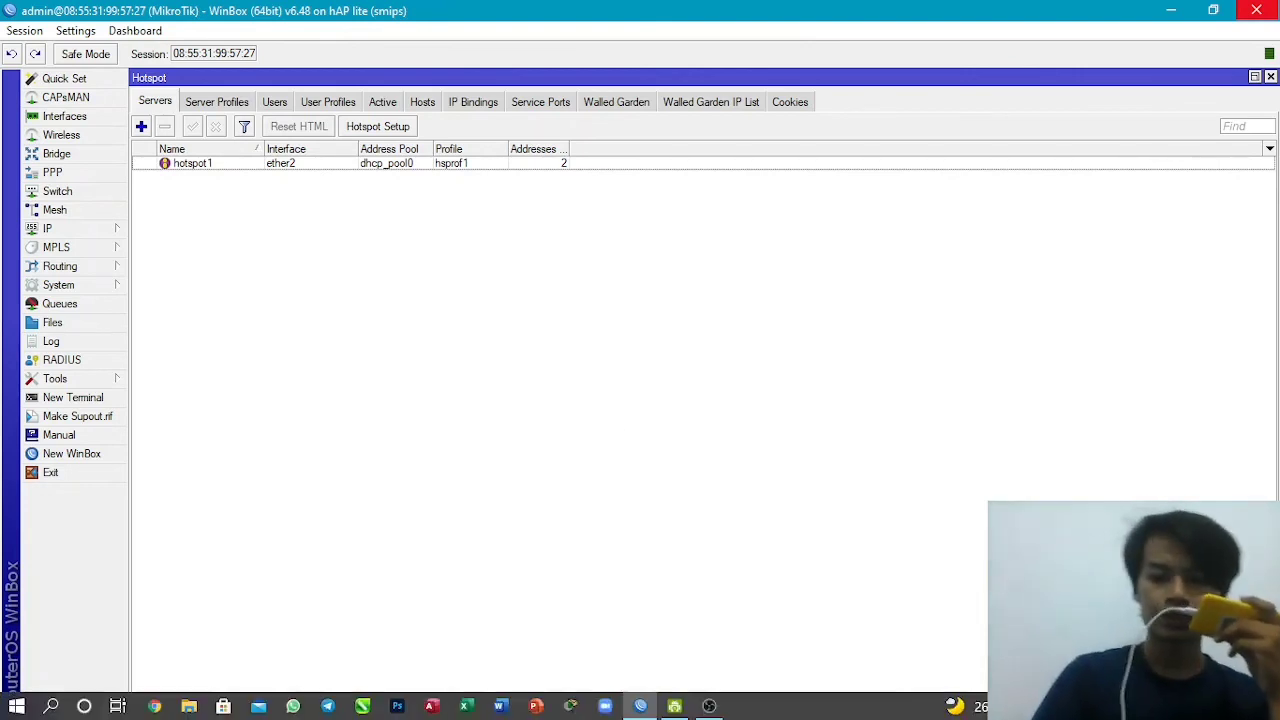
{"action": "left_click", "coordinate": [1132, 706]}
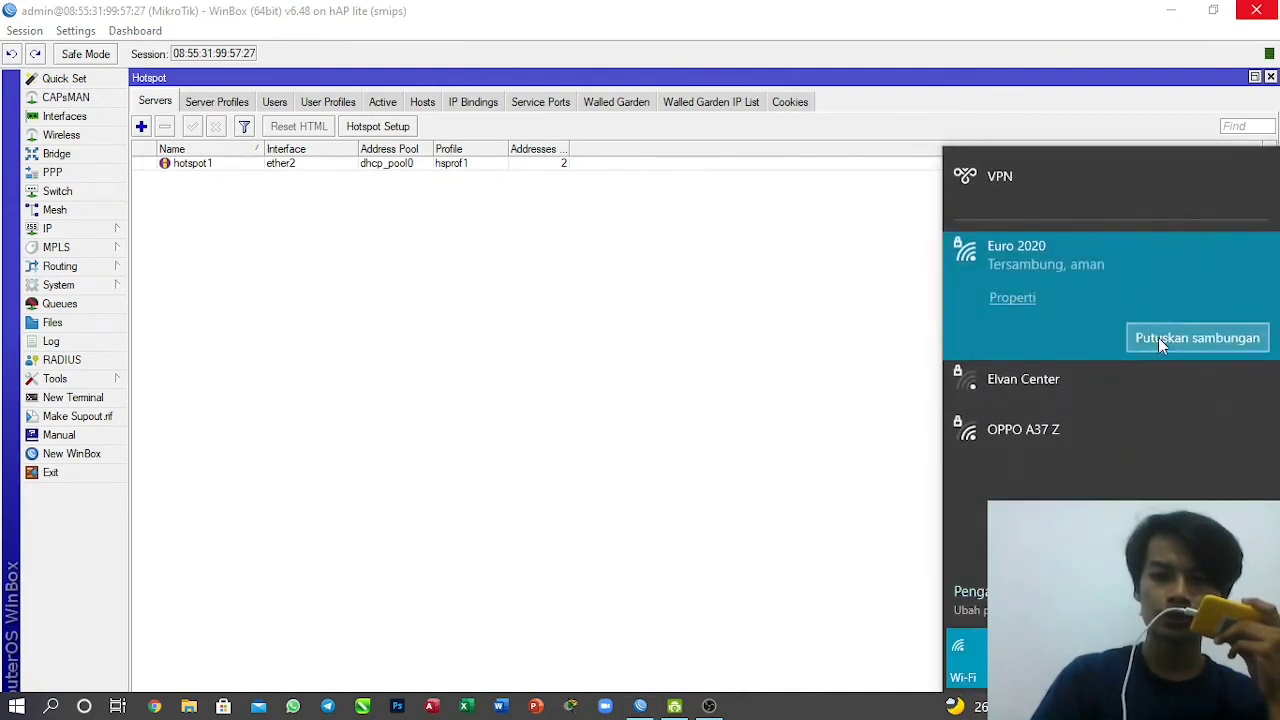
{"action": "left_click", "coordinate": [1158, 337]}
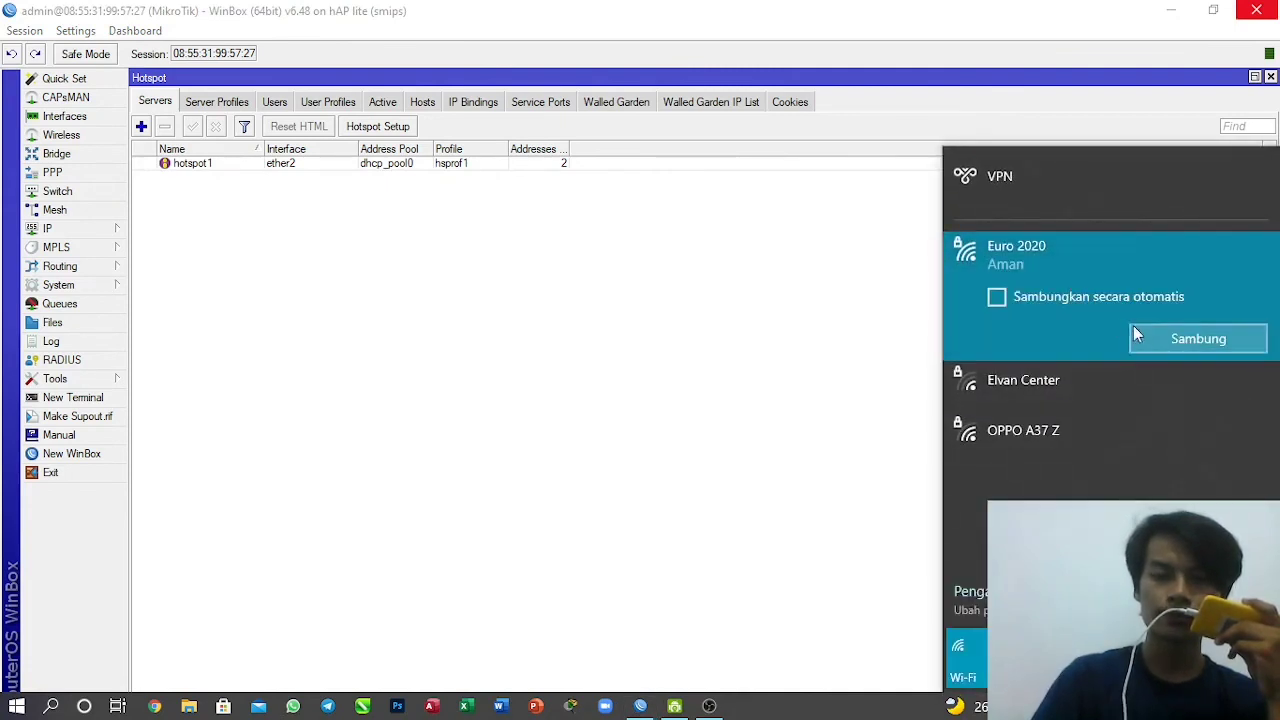
{"action": "left_click", "coordinate": [1154, 338]}
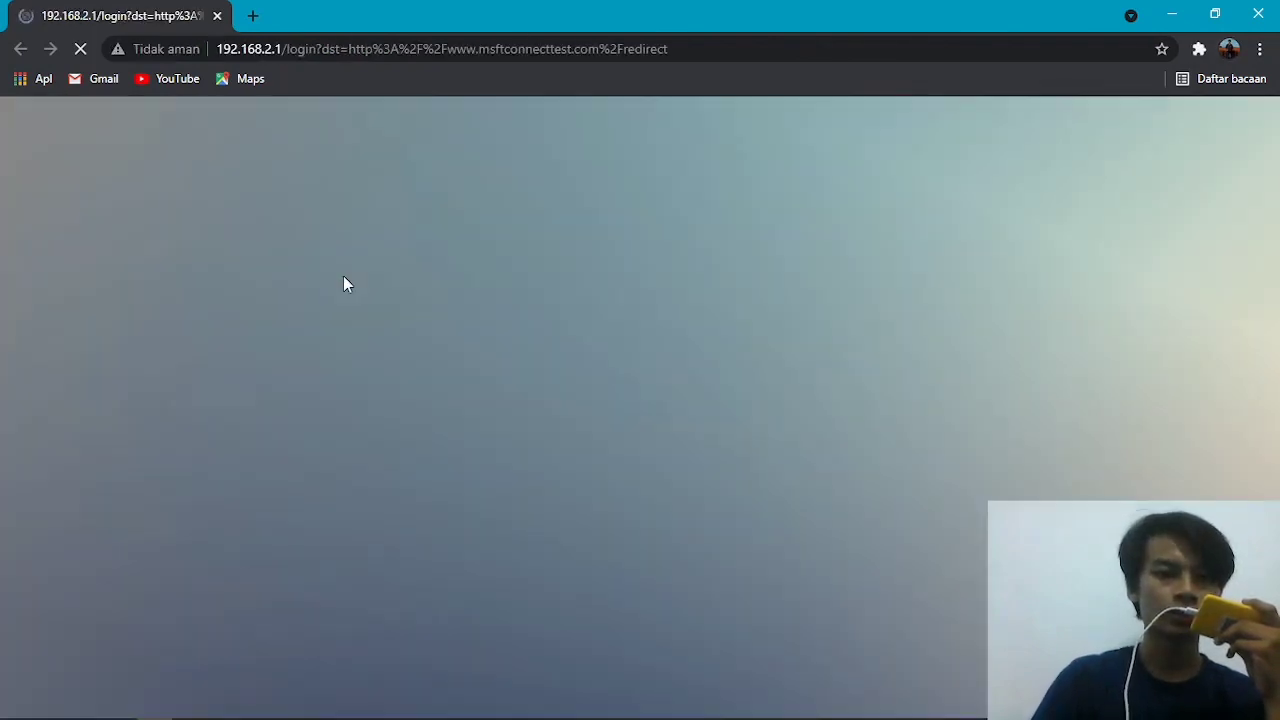
Step: Log in to the 192.168.2.1 hotspot as admin, then close the browser and status popup
{"action": "left_click", "coordinate": [671, 338]}
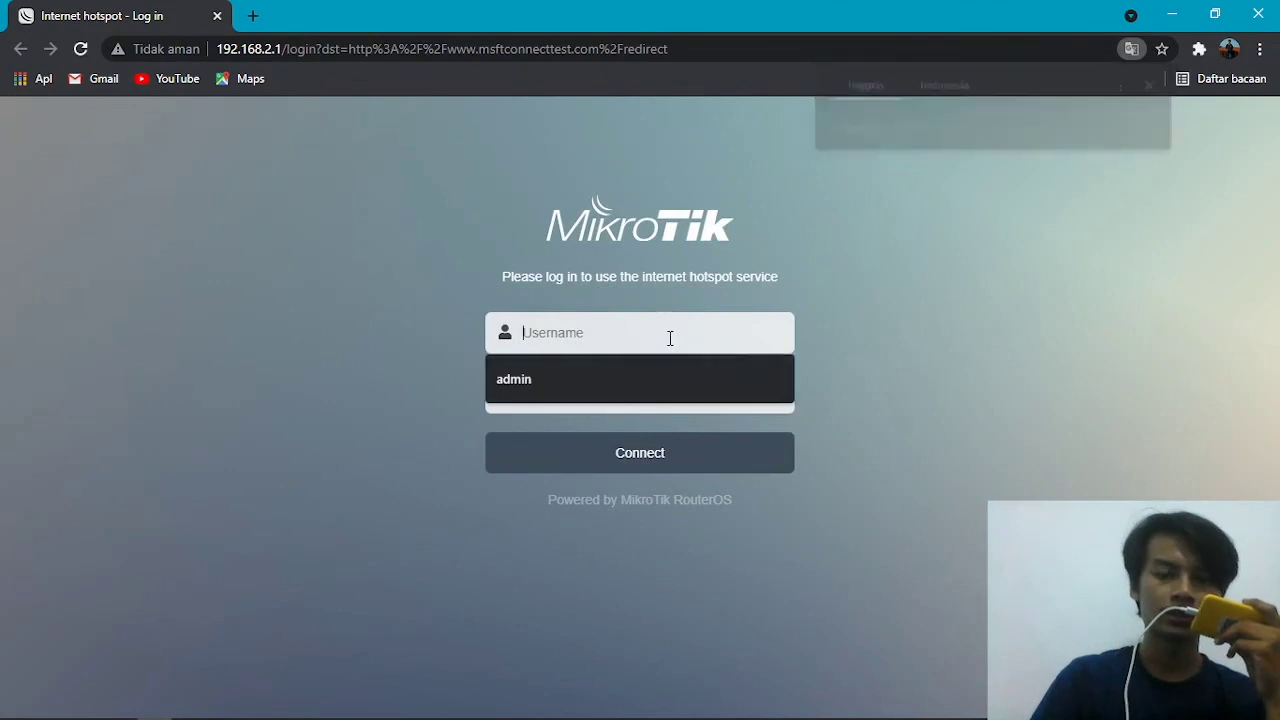
{"action": "left_click", "coordinate": [603, 378]}
{"action": "left_click", "coordinate": [616, 392]}
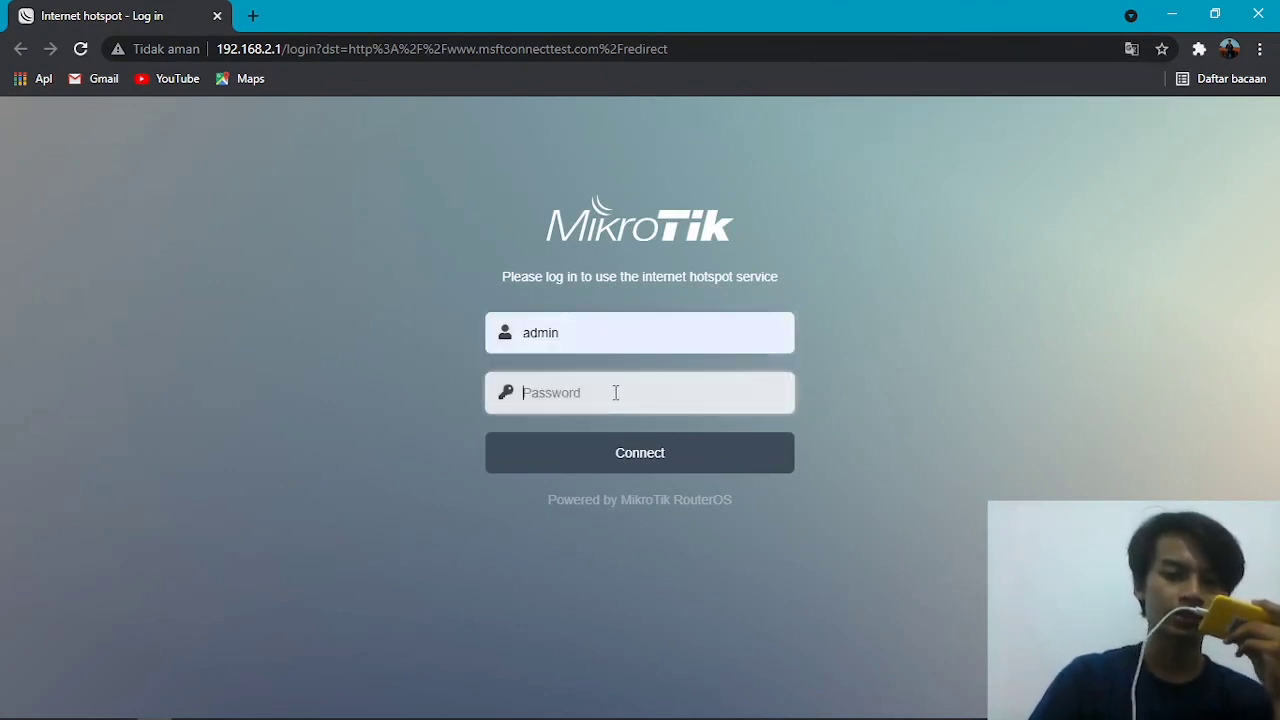
{"action": "type", "text": "a"}
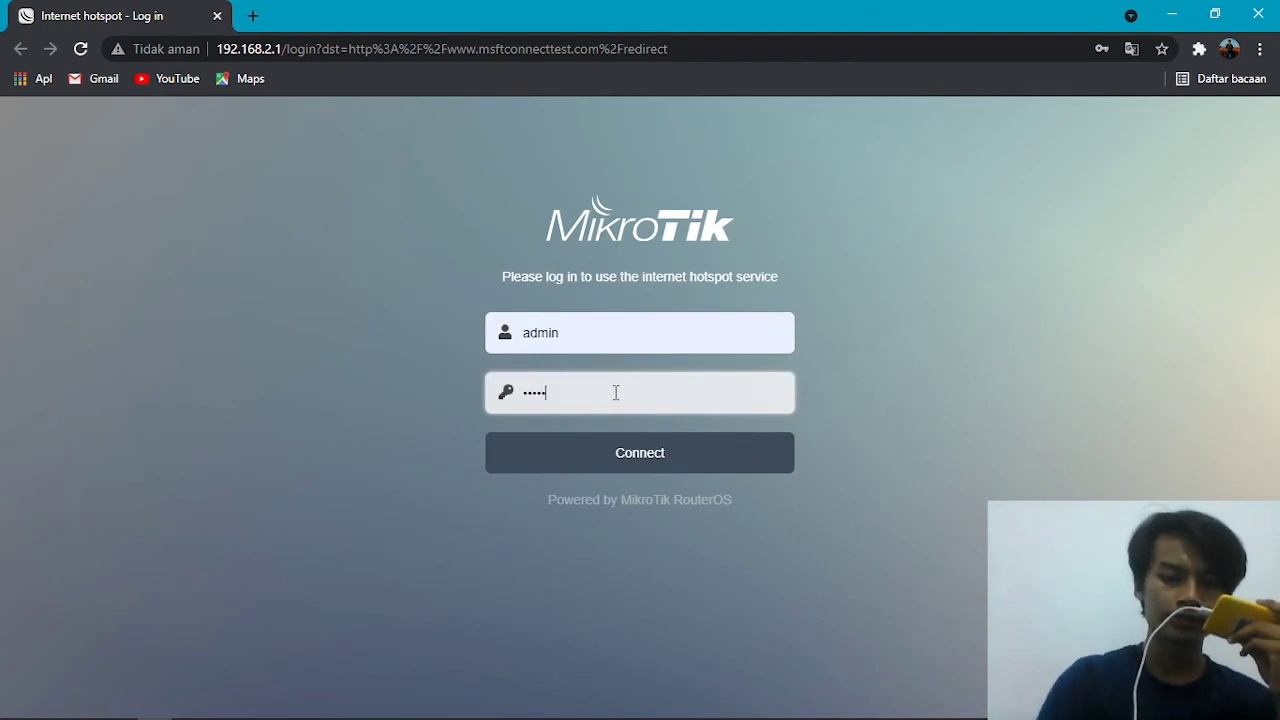
{"action": "left_click", "coordinate": [608, 449]}
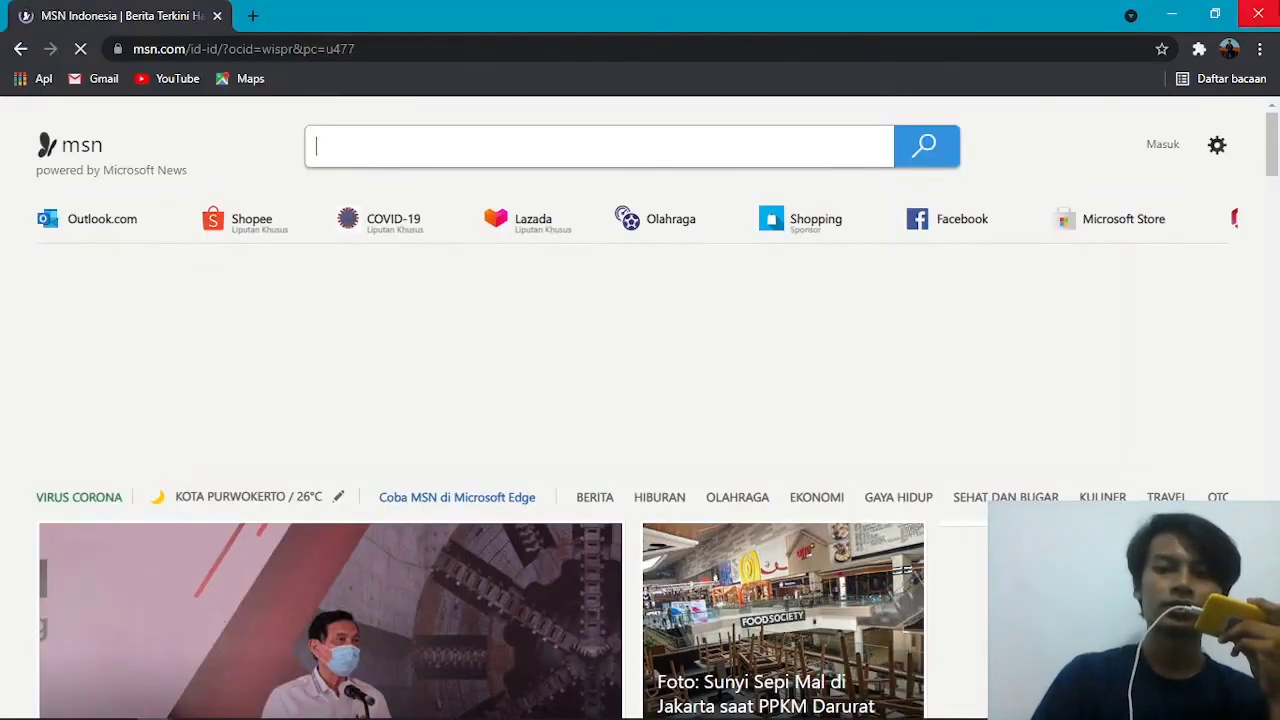
{"action": "left_click", "coordinate": [1258, 14]}
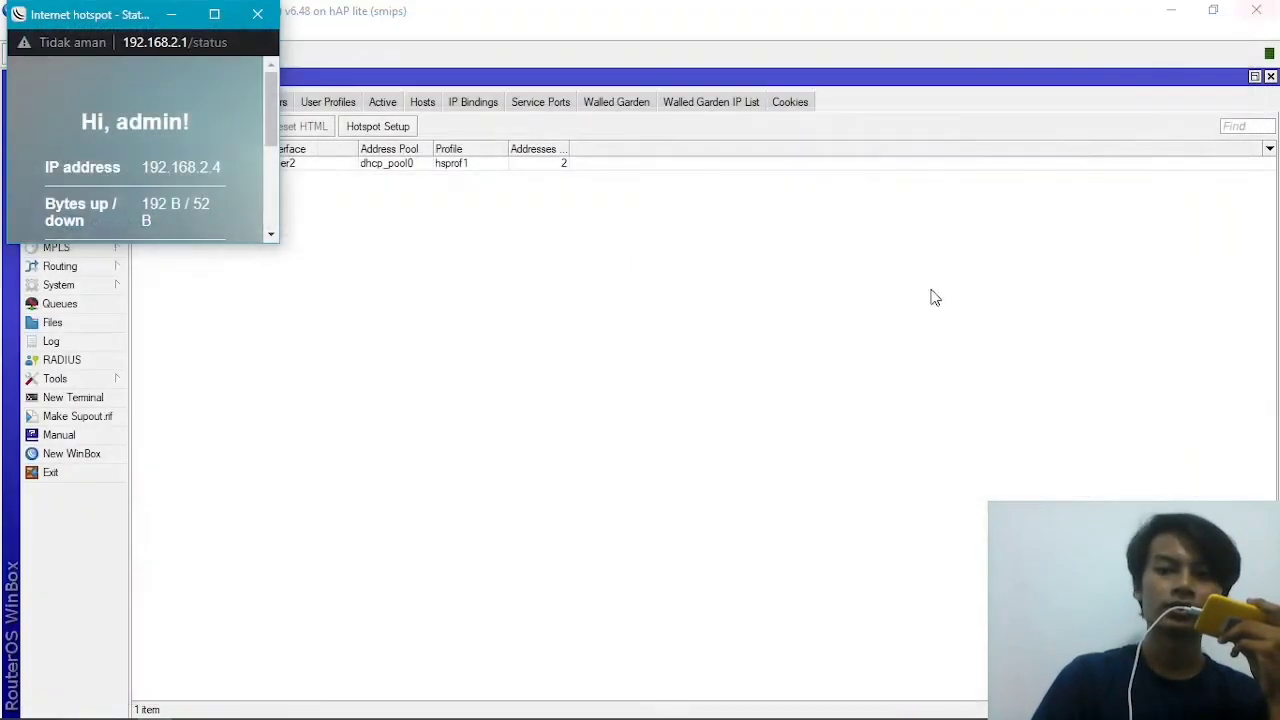
{"action": "left_click", "coordinate": [257, 14]}
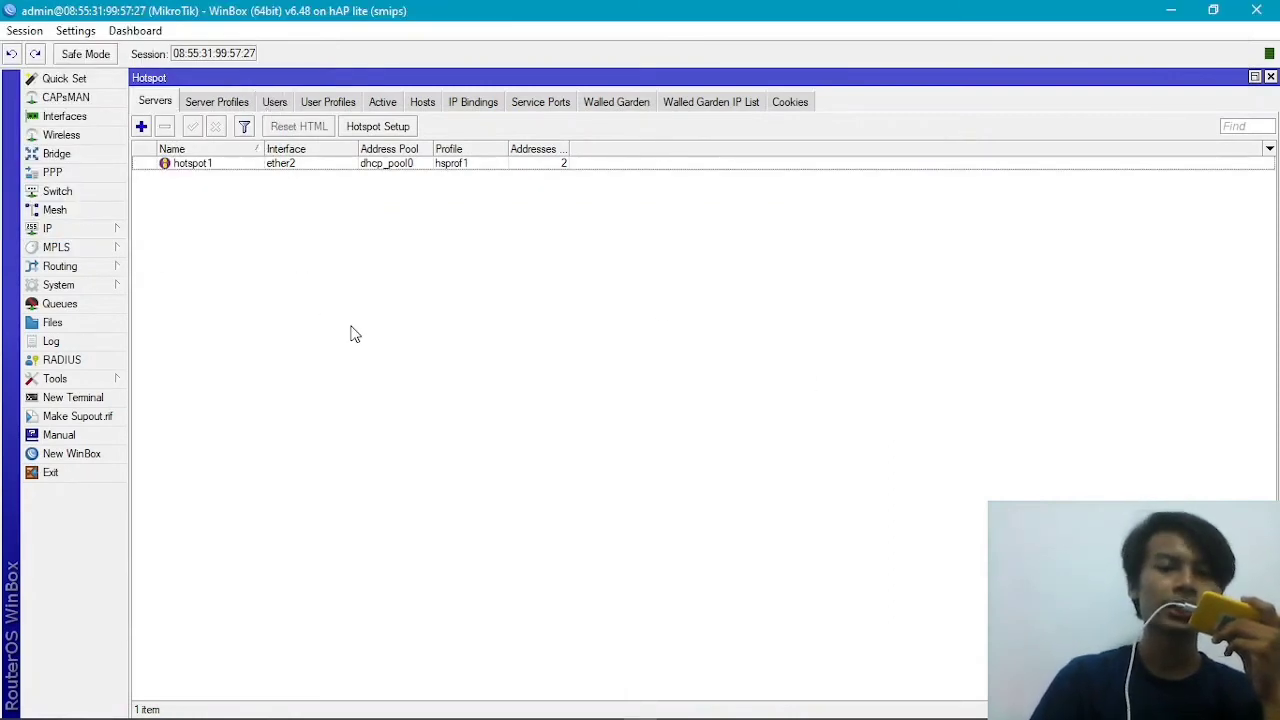